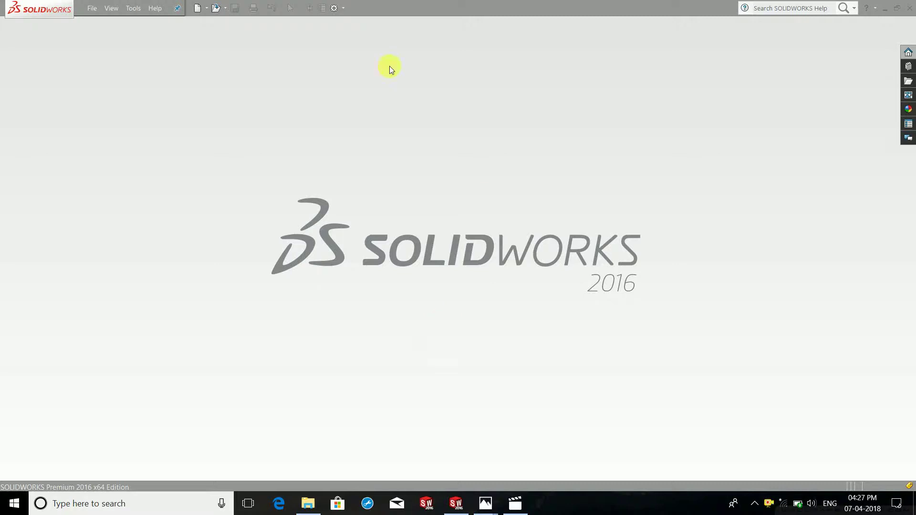
- Start a new assembly and load all seven parts from the butterfly folder
left_click(91, 8)
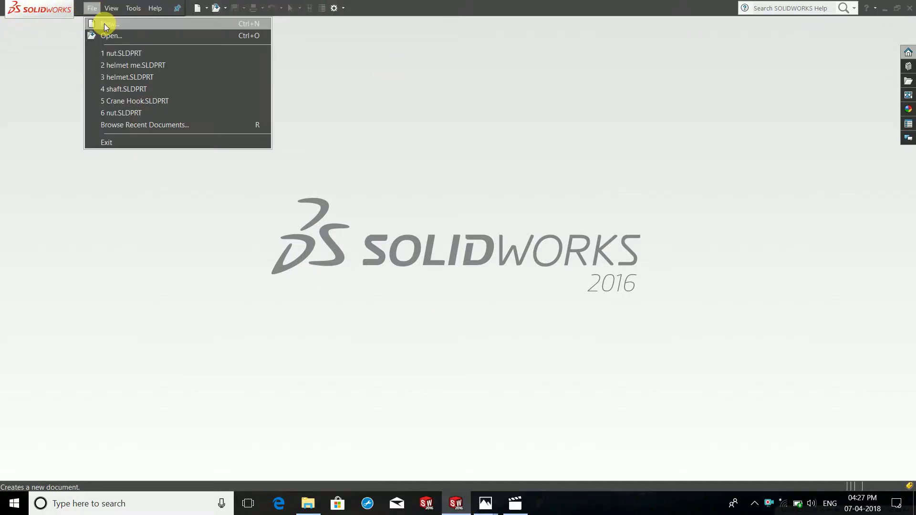
left_click(106, 27)
left_click(504, 322)
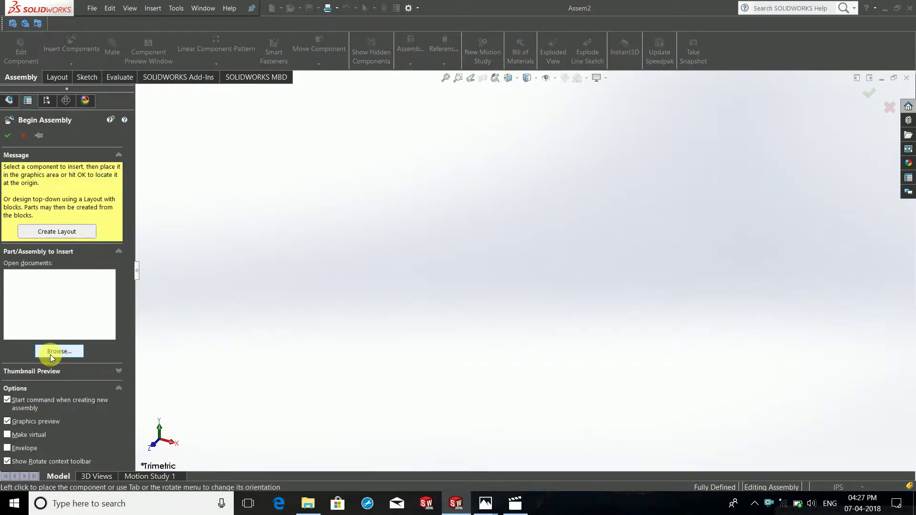
left_click(50, 354)
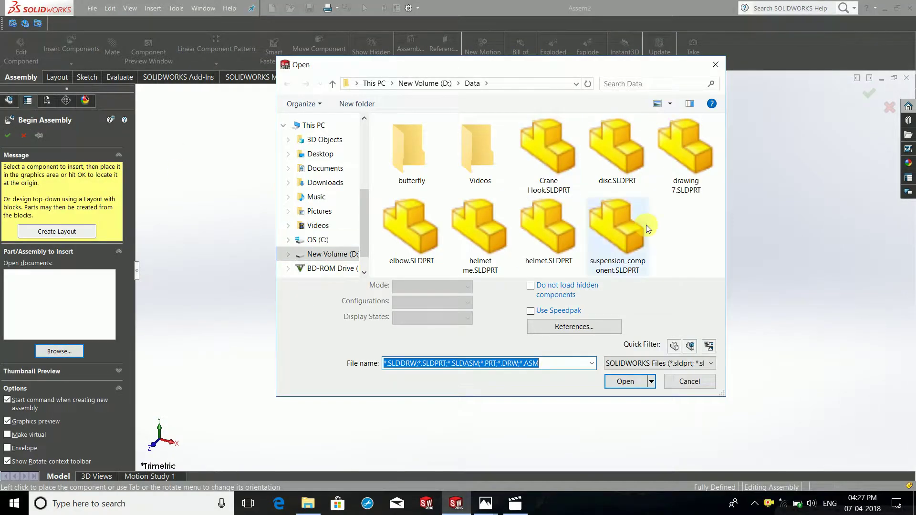
double_click(411, 164)
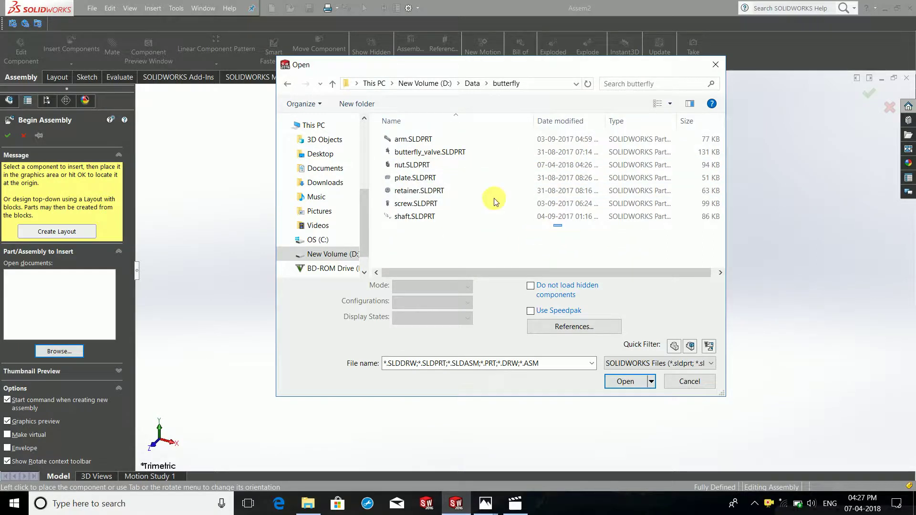
key("ctrl+a")
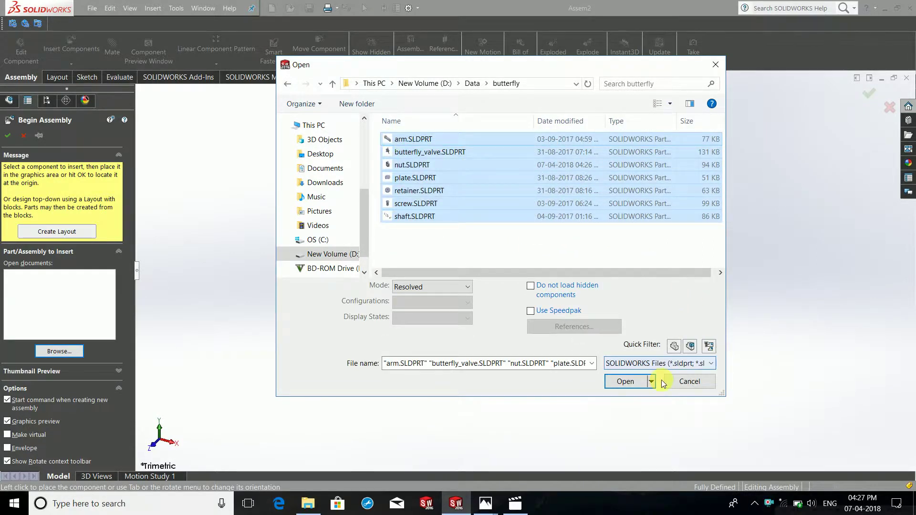
left_click(625, 382)
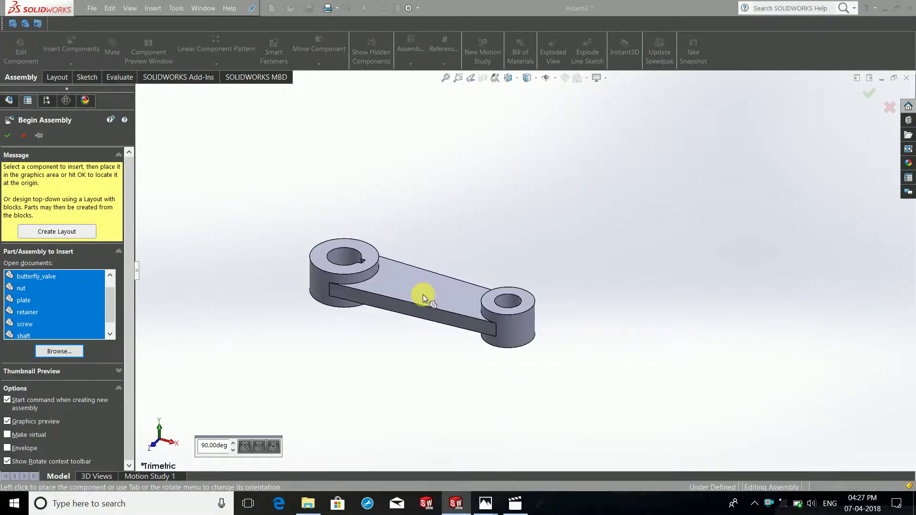
- Place the upright arm with the keyway on top, the valve body, and the forward-facing nut
left_click(276, 449)
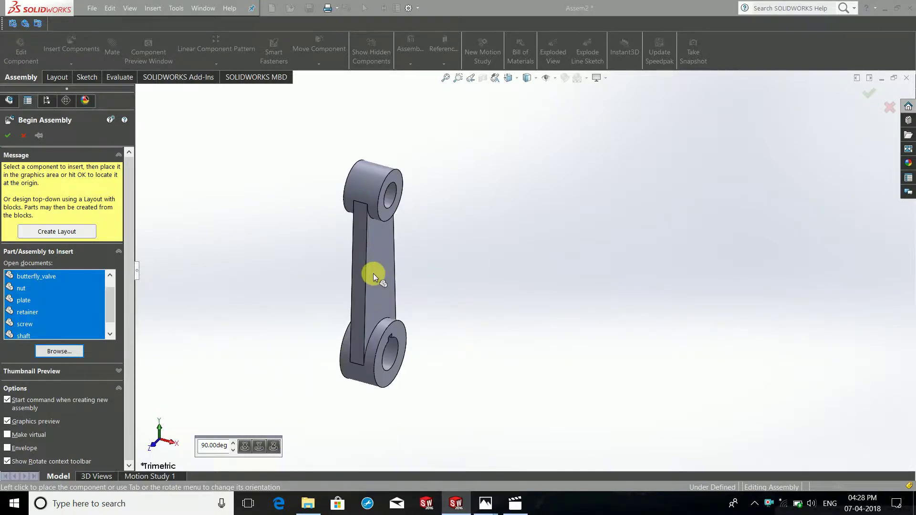
key("Tab")
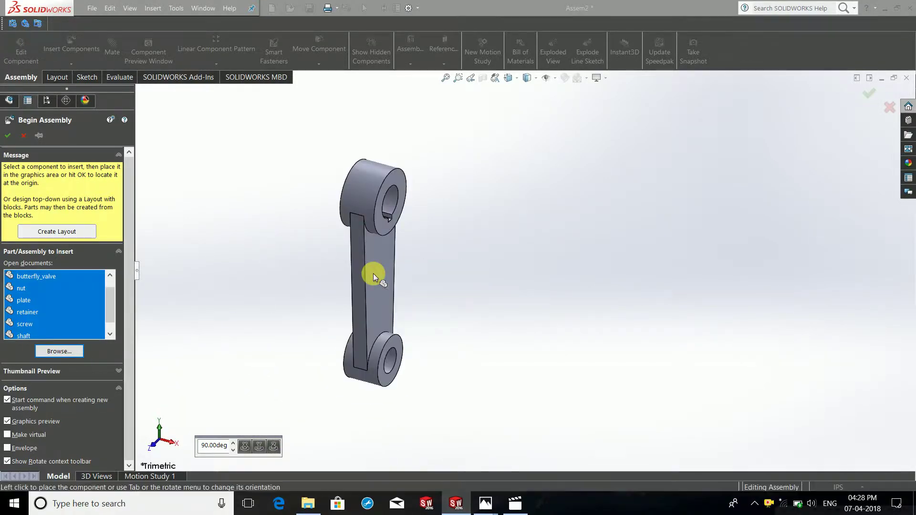
left_click(373, 273)
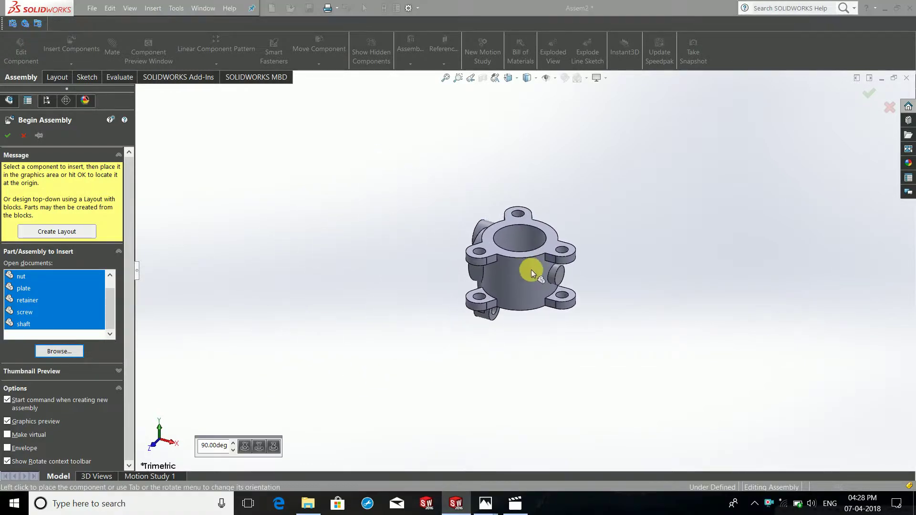
left_click(578, 261)
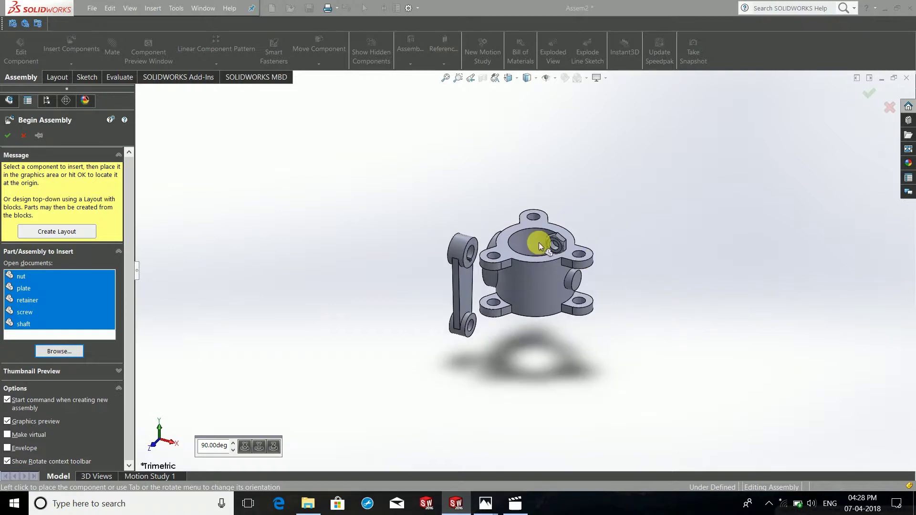
left_click(258, 445)
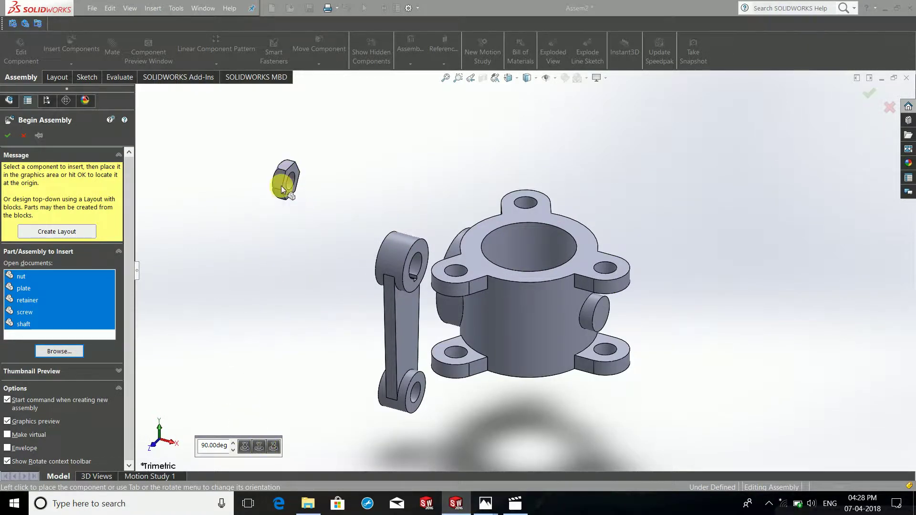
left_click(275, 190)
- Place the top plate, the upright retainer, the sideways screw and the shaft
scroll(363, 247, "down", 4)
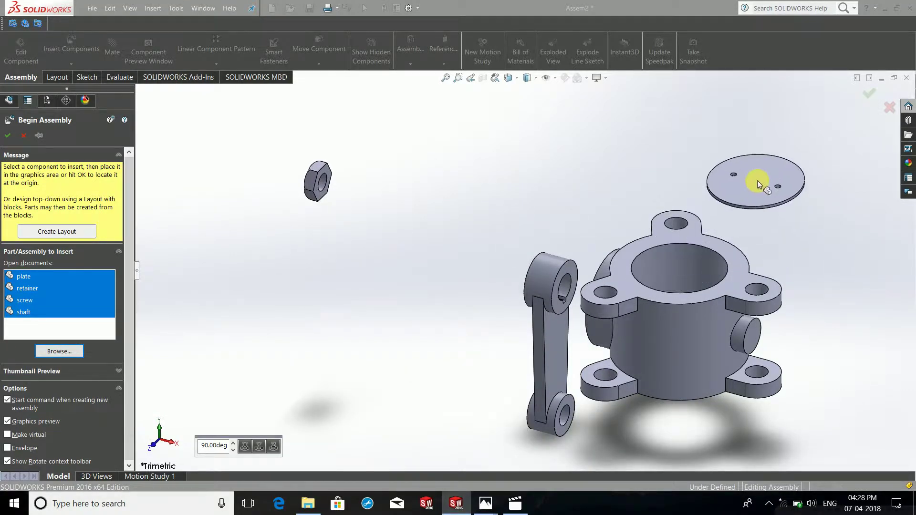
left_click(757, 181)
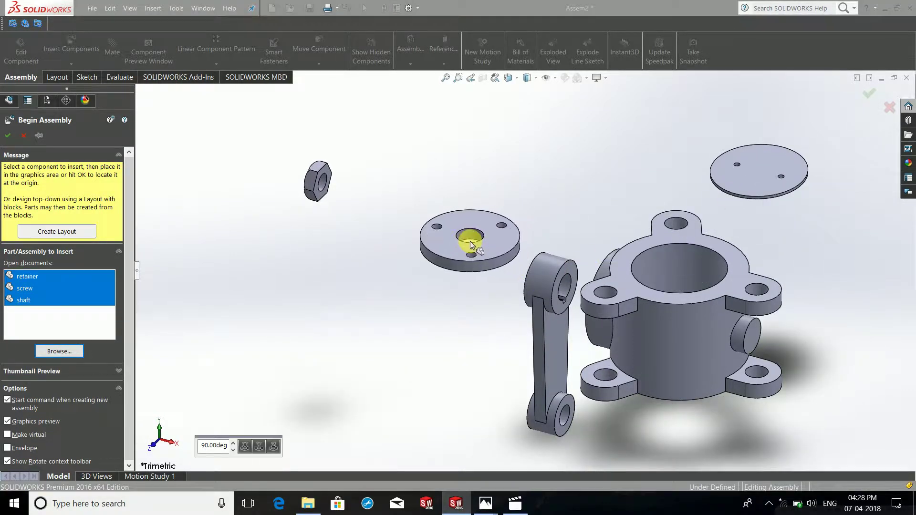
left_click(272, 447)
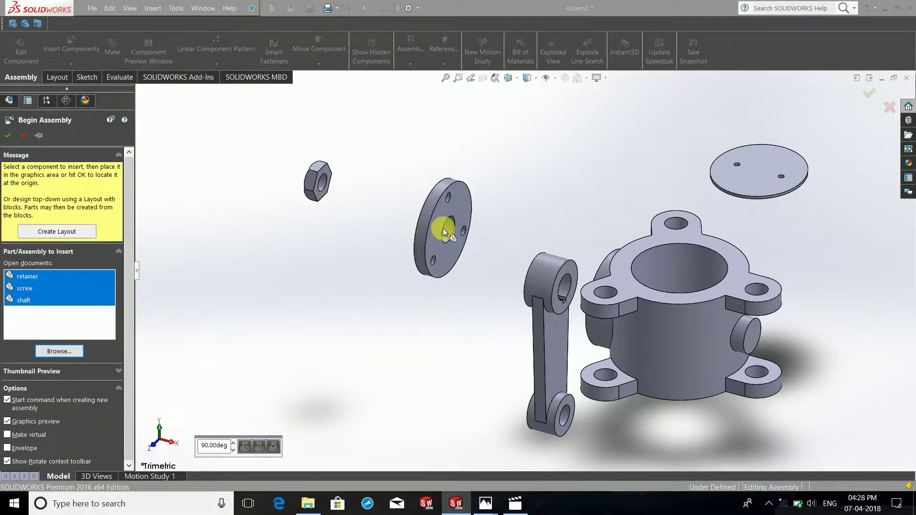
left_click(443, 228)
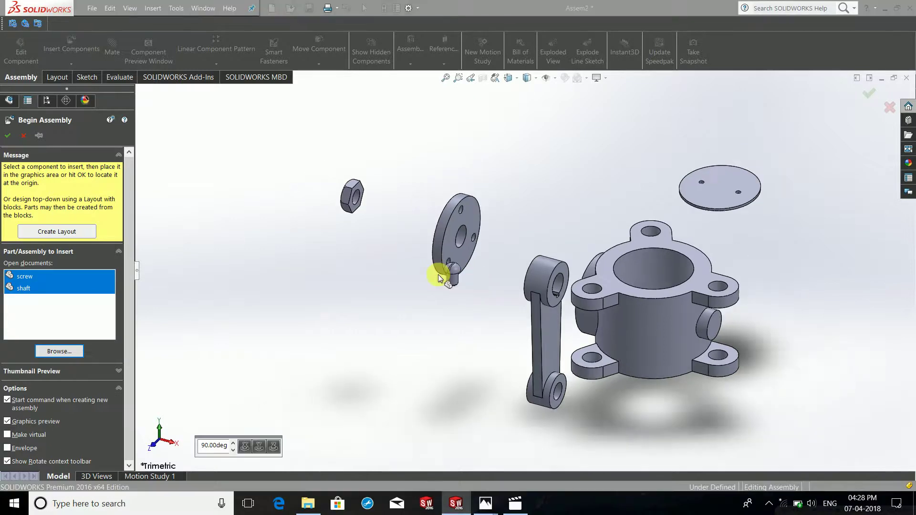
scroll(440, 276, "up", 2)
left_click(274, 447)
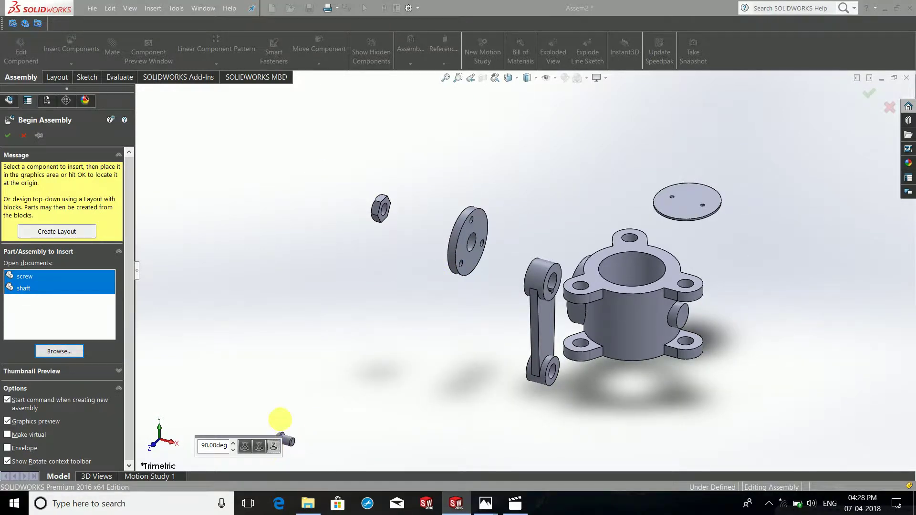
left_click(297, 238)
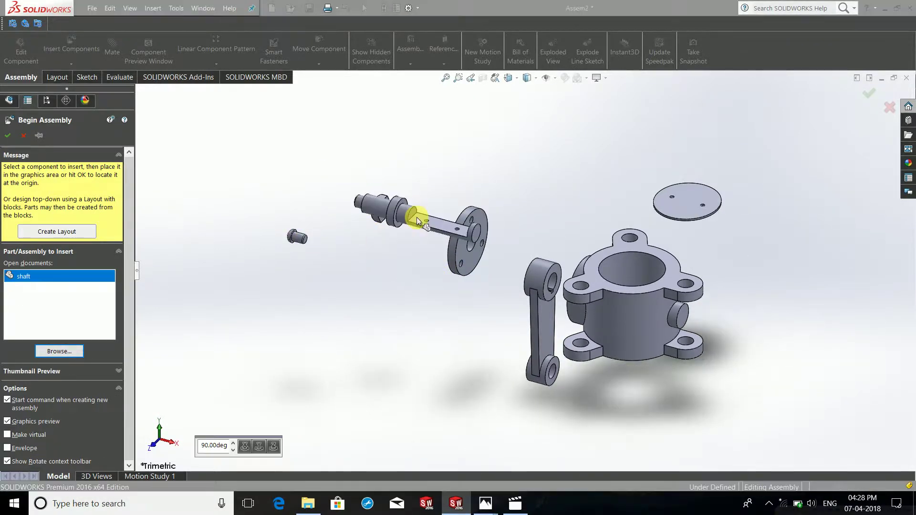
scroll(417, 261, "down", 2)
scroll(458, 324, "up", 1)
left_click(444, 334)
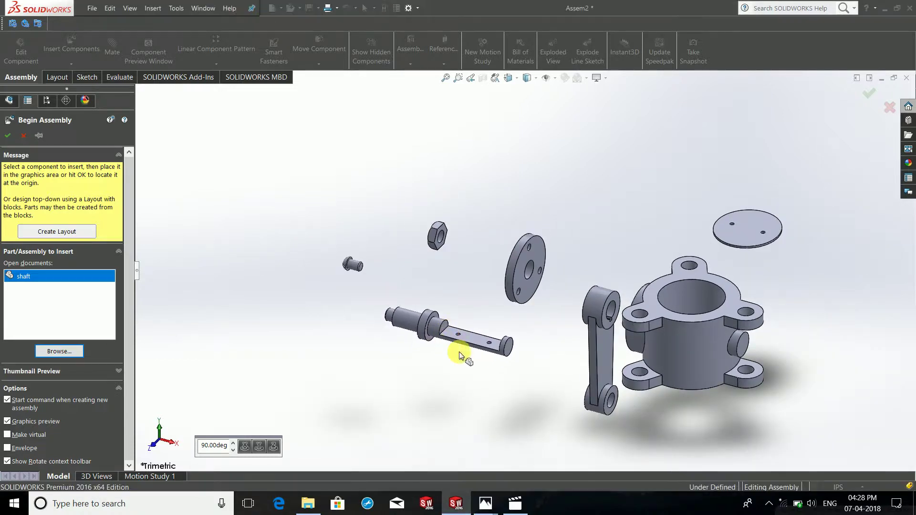
mouse_move(525, 327)
middle_mouse_down()
mouse_move(508, 327)
mouse_move(640, 323)
mouse_move(542, 388)
mouse_move(604, 420)
mouse_move(547, 399)
mouse_move(532, 328)
mouse_move(557, 364)
middle_mouse_up()
scroll(509, 281, "down", 3)
left_click(509, 279)
scroll(544, 225, "up", 2)
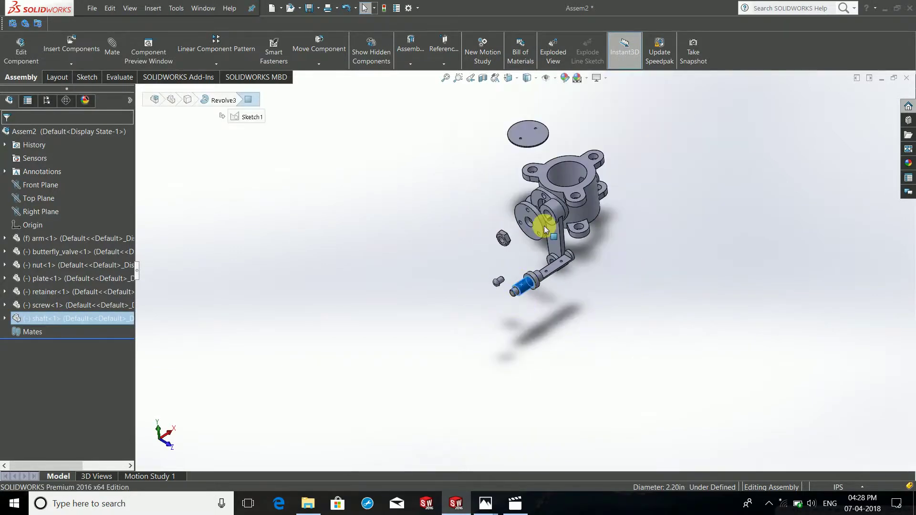
scroll(531, 201, "down", 3)
scroll(539, 209, "down", 2)
left_click(538, 208, "ctrl")
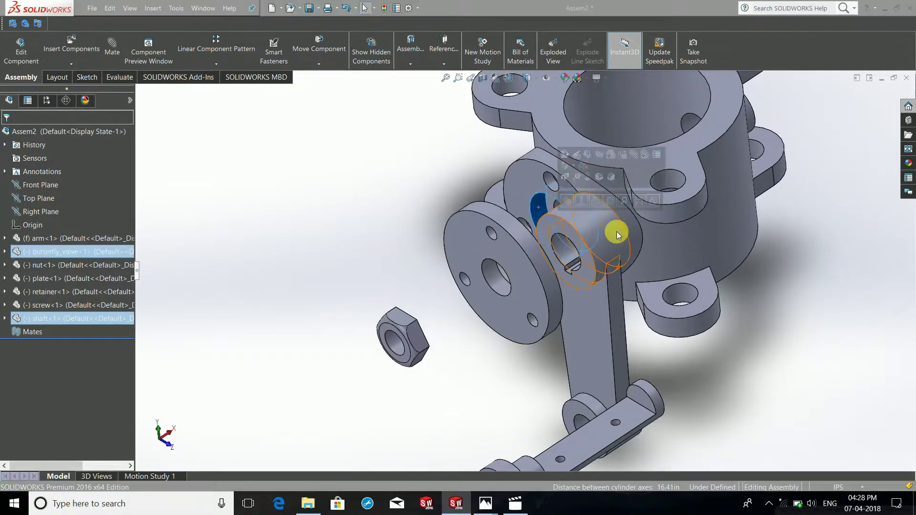
key("Escape")
scroll(692, 286, "up", 3)
mouse_move(746, 306)
middle_mouse_down()
mouse_move(628, 287)
mouse_move(614, 311)
mouse_move(639, 341)
mouse_move(623, 334)
middle_mouse_up()
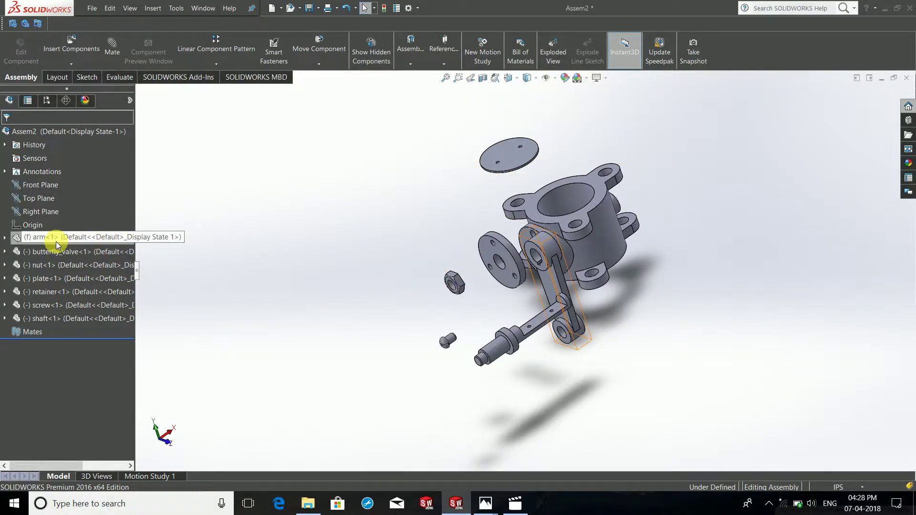
scroll(545, 241, "down", 4)
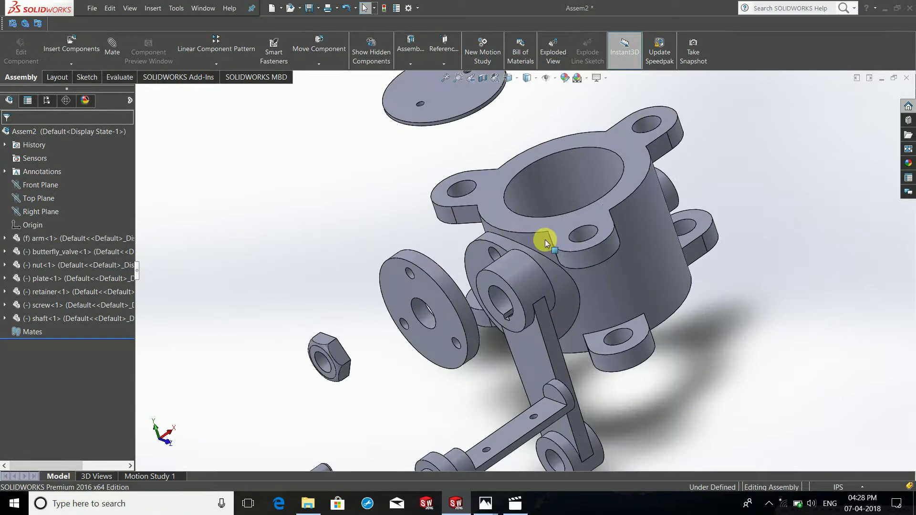
left_click(529, 359)
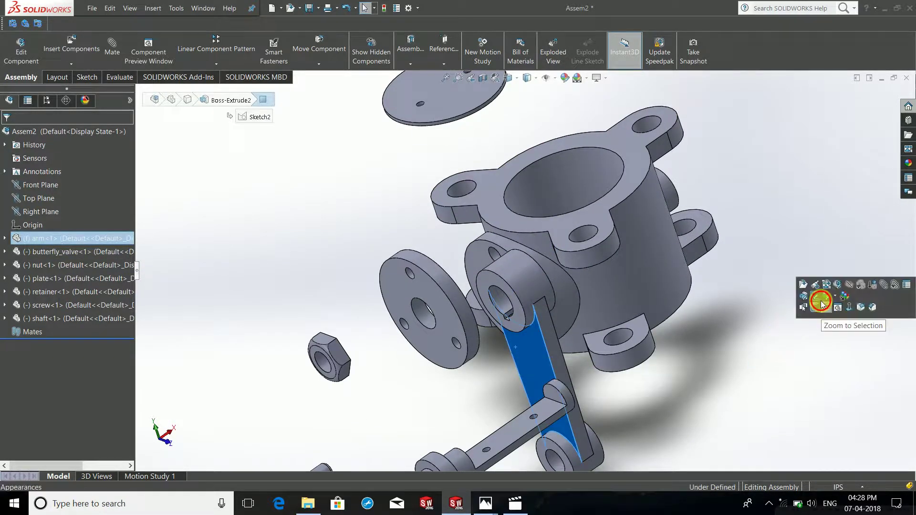
left_click(820, 299)
key("f")
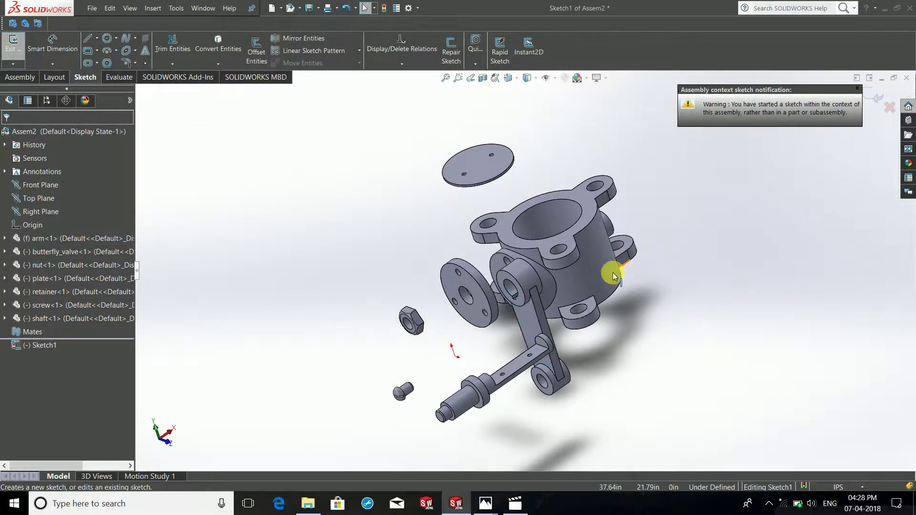
left_click_drag(656, 297, 840, 247)
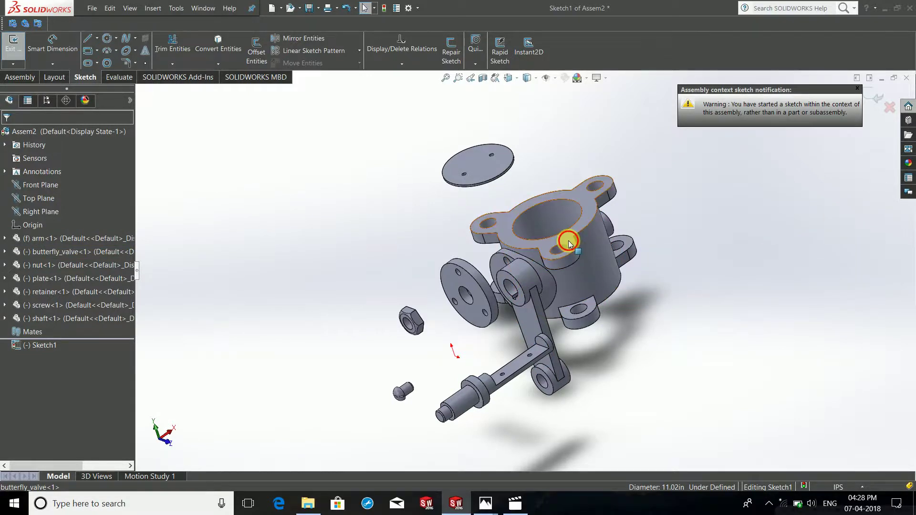
left_click_drag(568, 242, 693, 210)
left_click(586, 205)
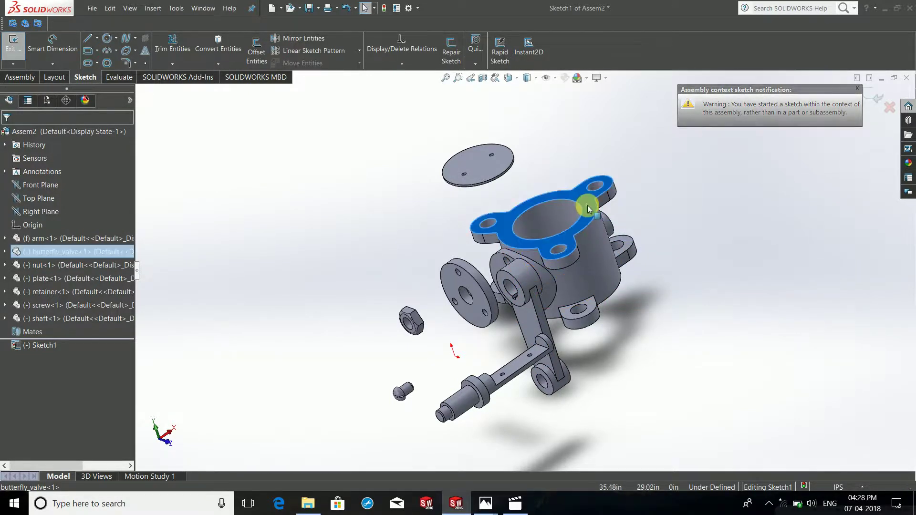
left_click_drag(586, 205, 624, 228)
left_click(889, 107)
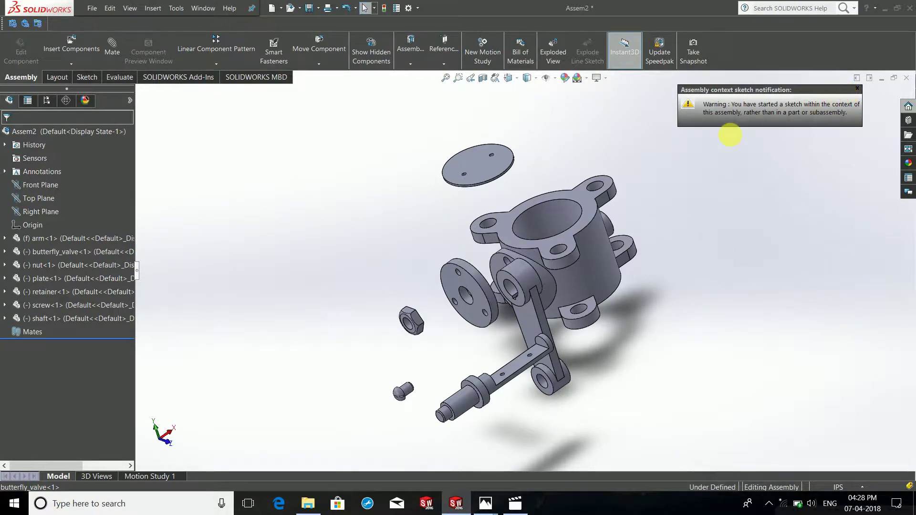
- Drag the valve body, retainer disk and thin top disk away from the arm
left_click(858, 91)
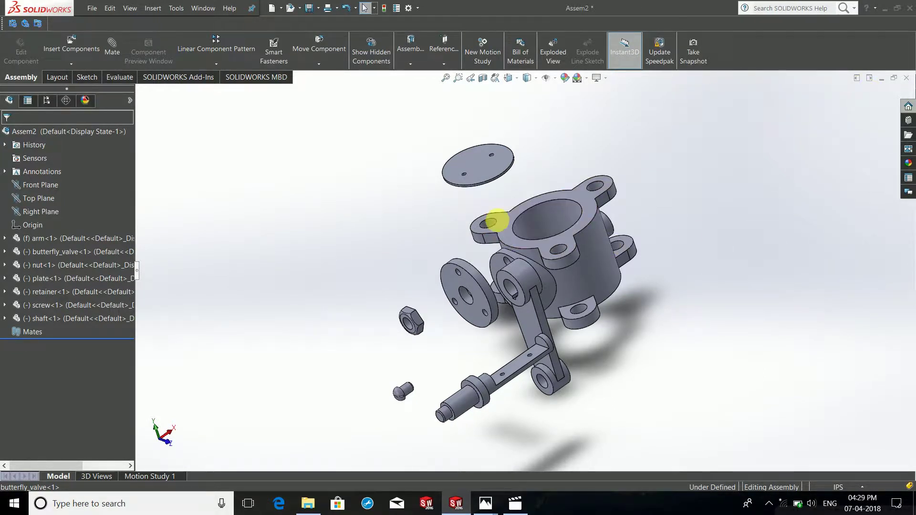
mouse_move(588, 216)
left_mouse_down()
mouse_move(646, 185)
mouse_move(605, 180)
left_mouse_up()
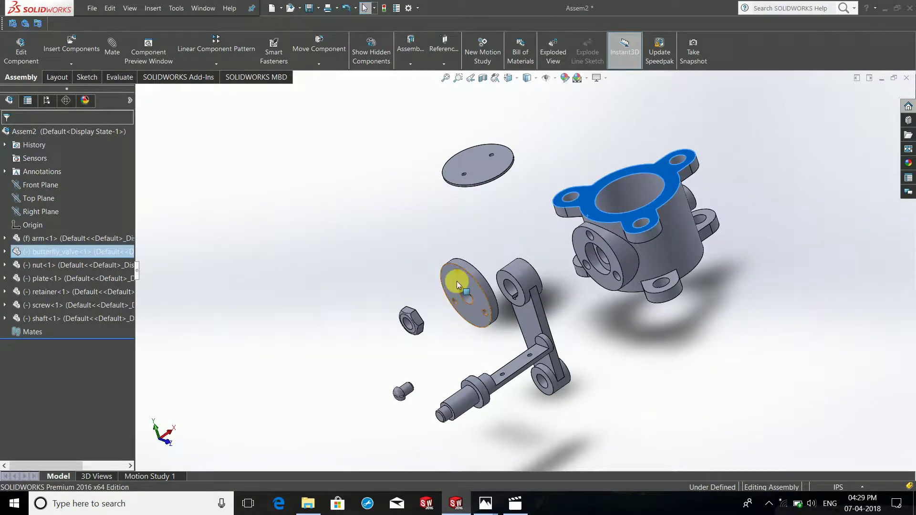
left_click_drag(457, 281, 438, 266)
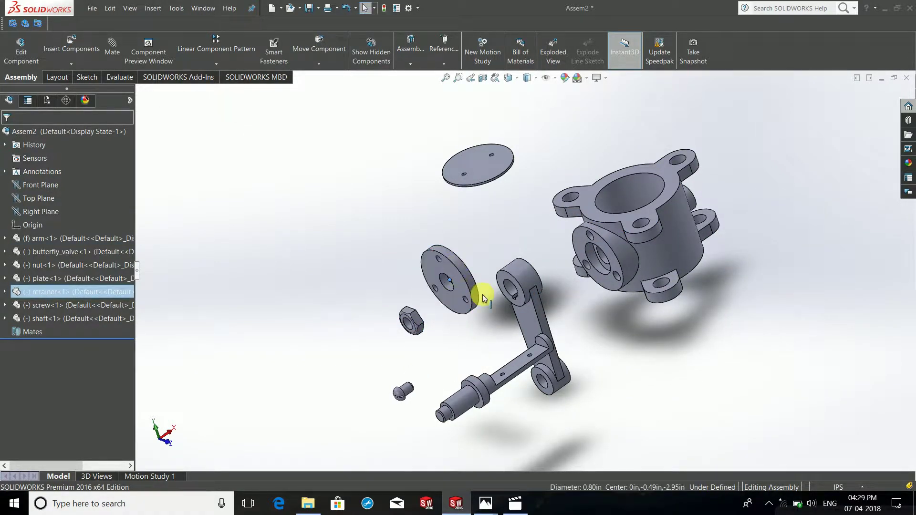
left_click(491, 324)
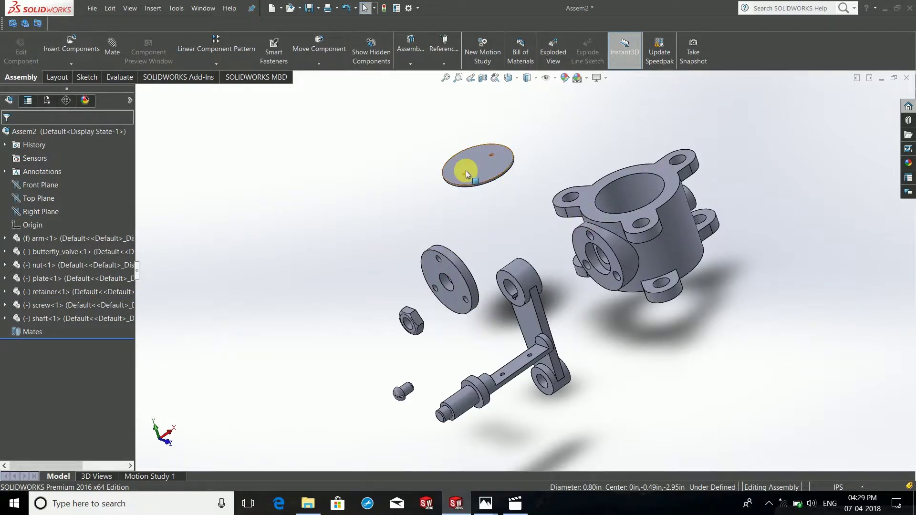
left_click_drag(465, 170, 477, 196)
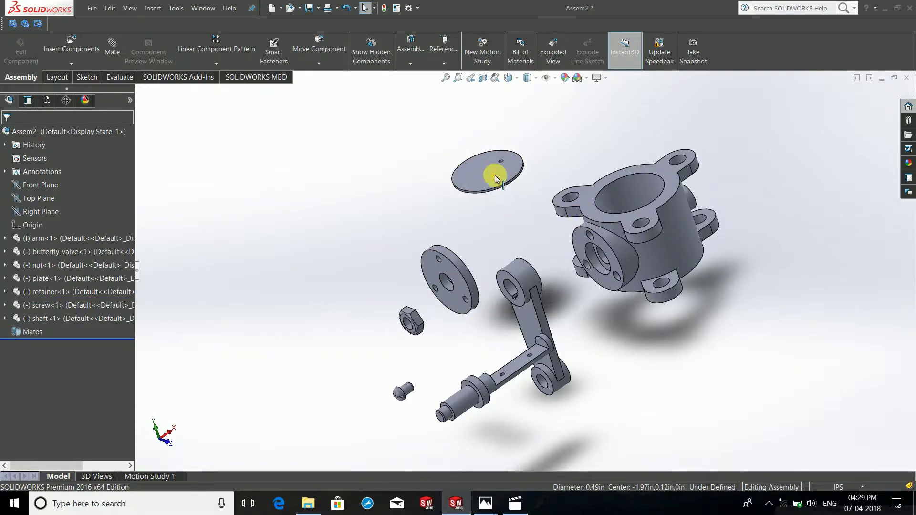
left_click(328, 68)
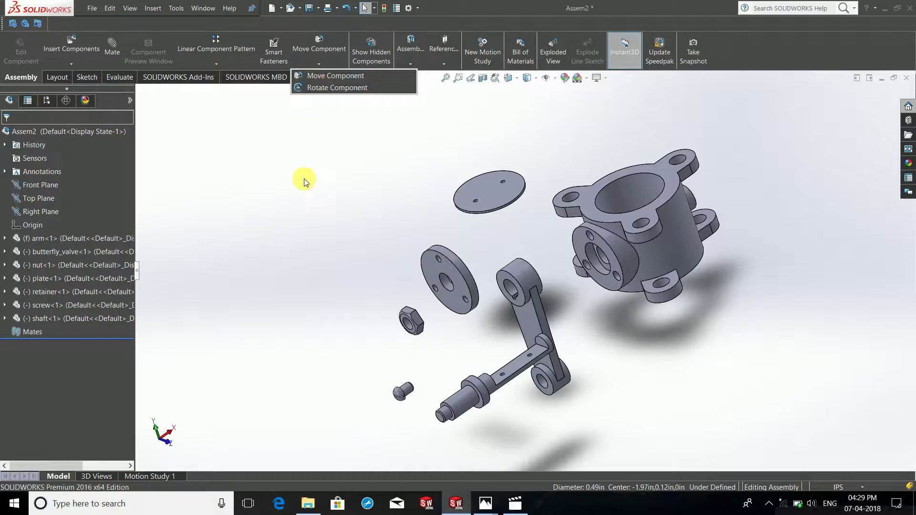
mouse_move(299, 253)
middle_mouse_down()
mouse_move(364, 290)
mouse_move(392, 263)
mouse_move(358, 266)
mouse_move(505, 292)
middle_mouse_up()
scroll(530, 306, "down", 3)
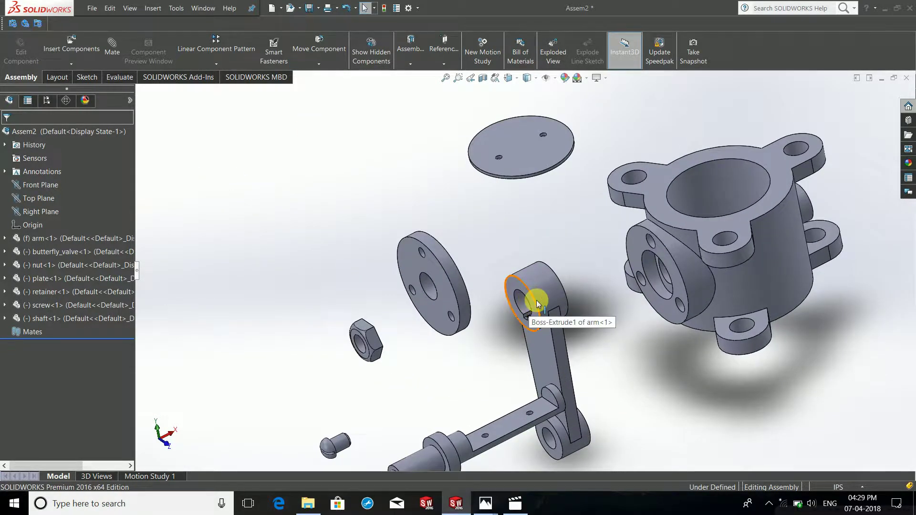
scroll(543, 325, "up", 2)
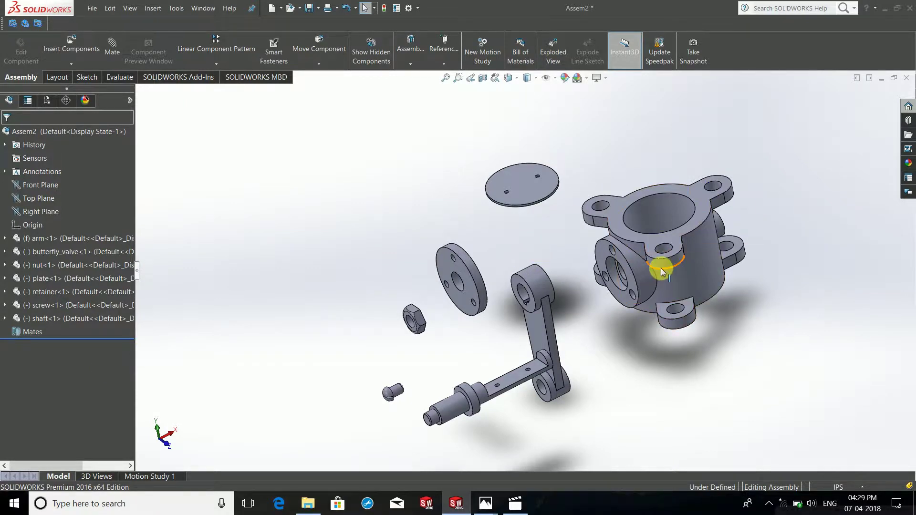
- Fix the butterfly_valve component in place
right_click(40, 253)
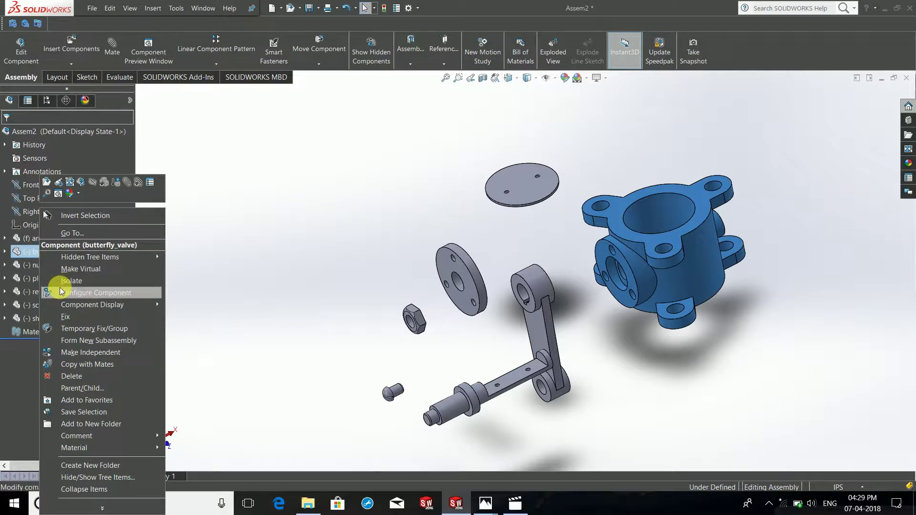
left_click(65, 318)
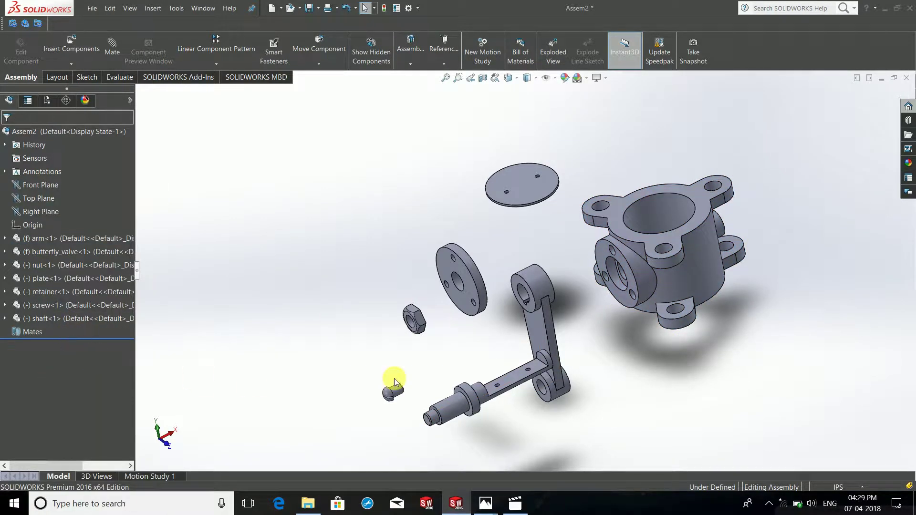
left_click(530, 280)
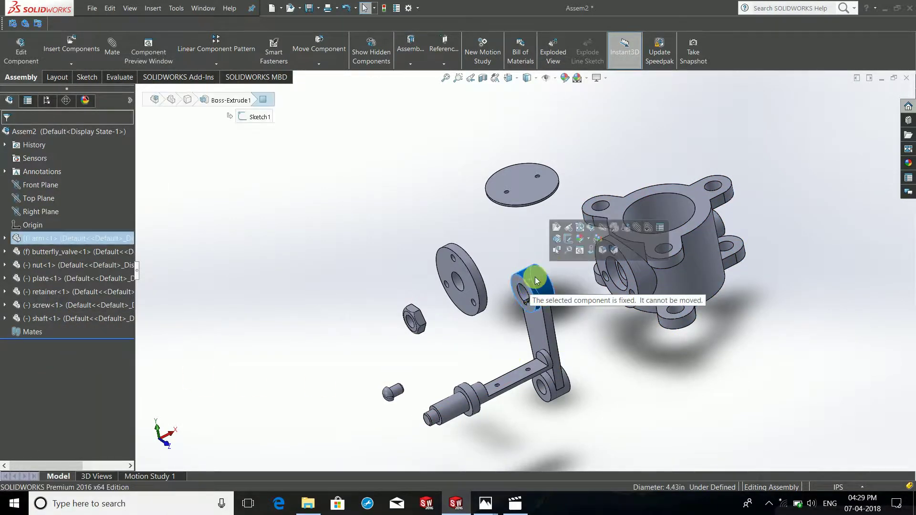
left_click(409, 377)
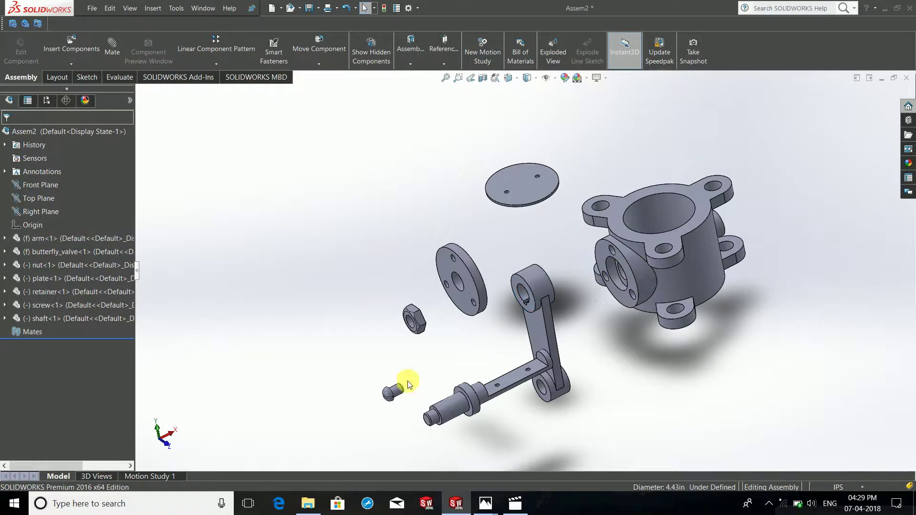
left_click(539, 289)
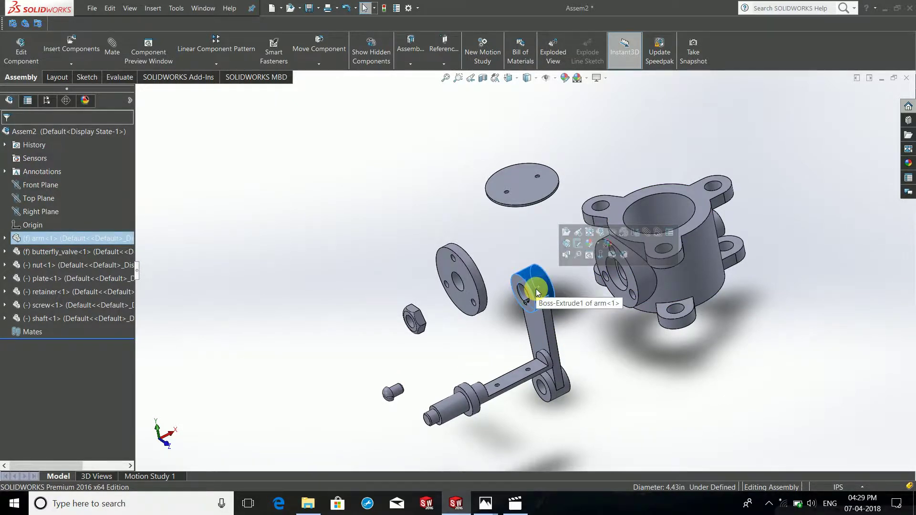
left_click(477, 329)
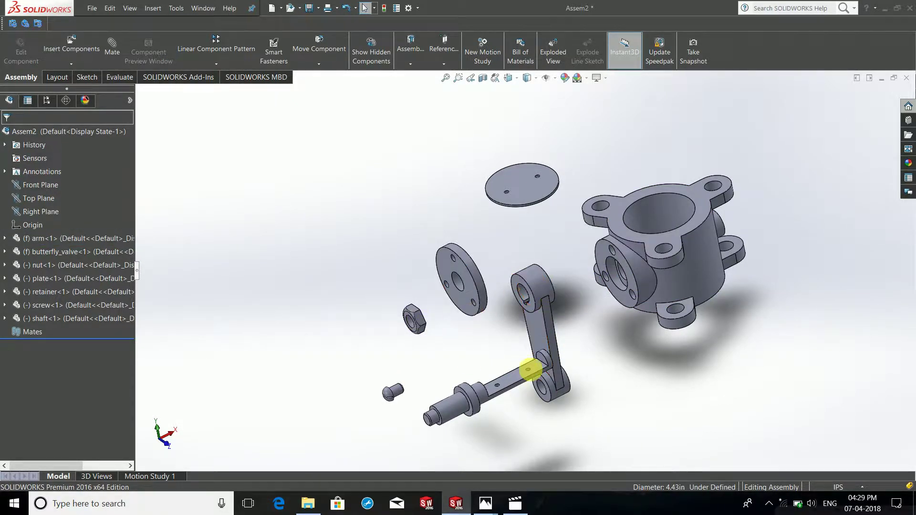
- Float the arm, drag it down-left away from the body, and start a mate
right_click(32, 240)
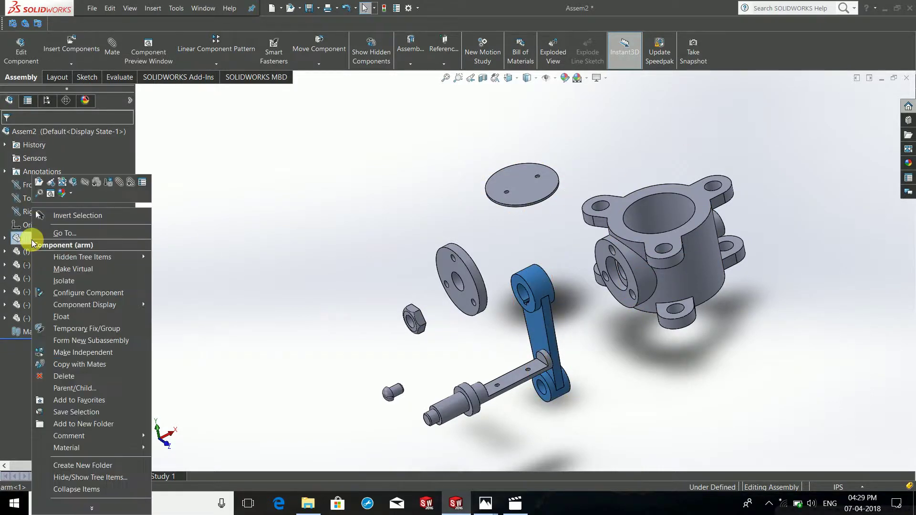
left_click(301, 283)
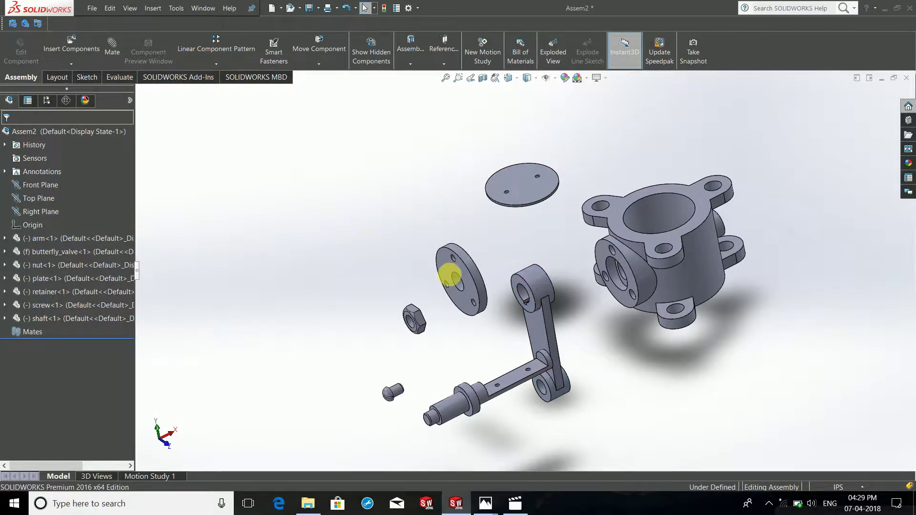
left_click(529, 287)
mouse_move(530, 286)
left_mouse_down()
mouse_move(400, 431)
mouse_move(322, 337)
left_mouse_up()
left_click(697, 286)
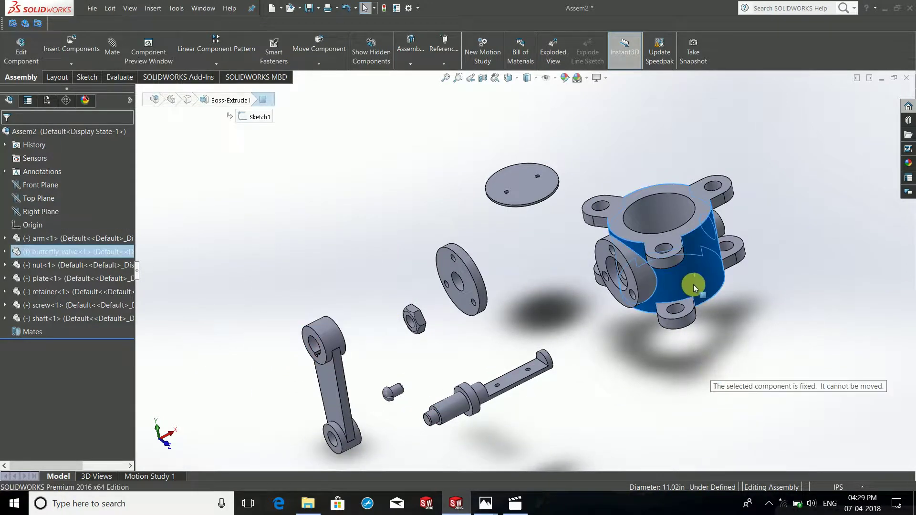
middle_click_drag(651, 300, 575, 389)
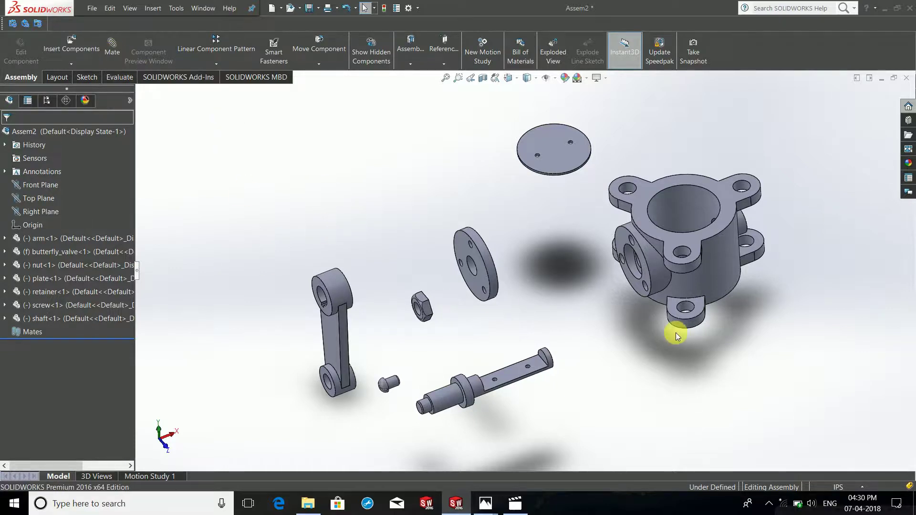
mouse_move(676, 333)
middle_mouse_down()
mouse_move(676, 324)
mouse_move(221, 248)
middle_mouse_up()
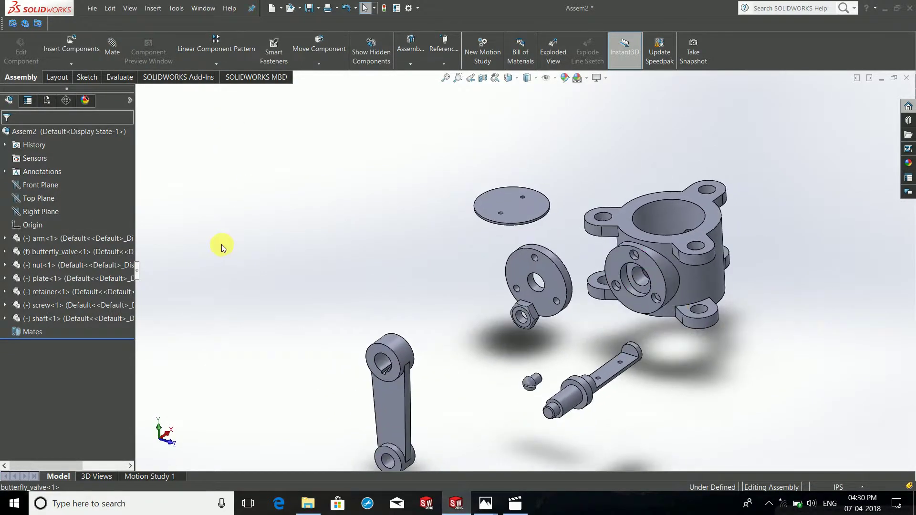
left_click(111, 46)
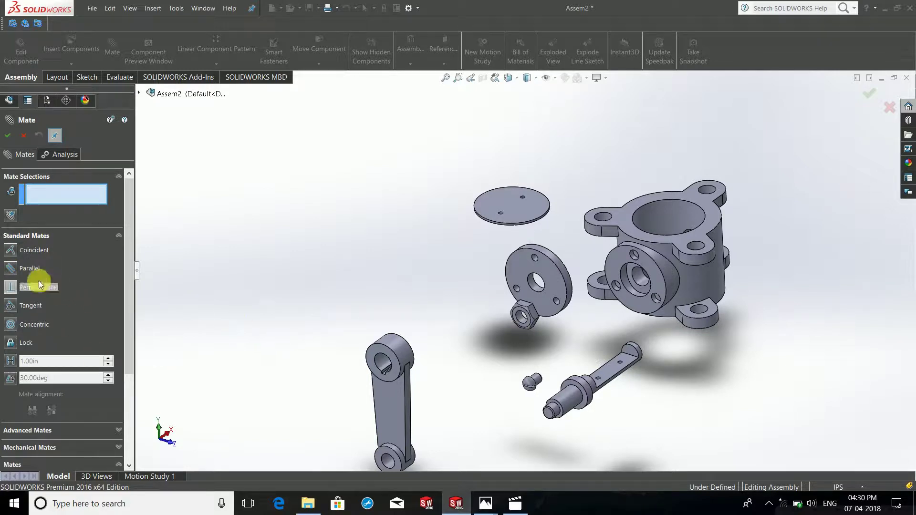
- Mate the shaft's cylindrical face concentric to the valve body's bore face
left_click(10, 323)
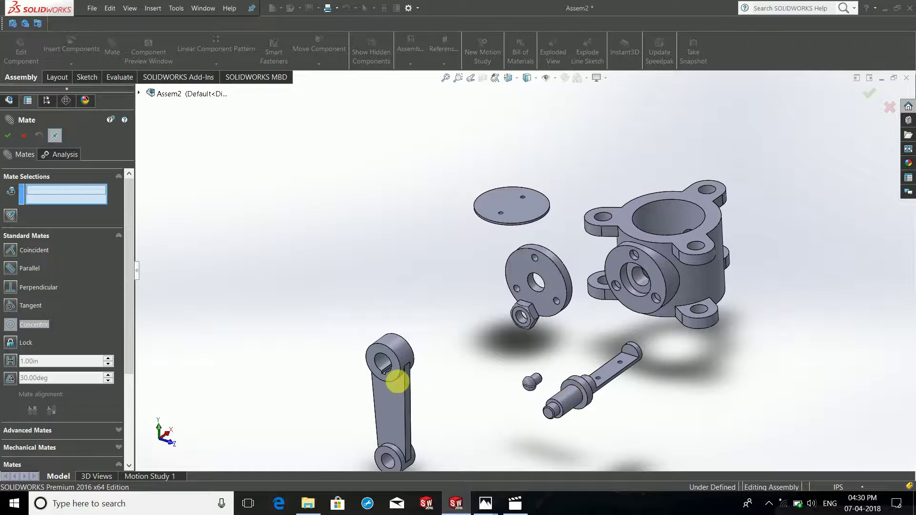
scroll(517, 389, "down", 3)
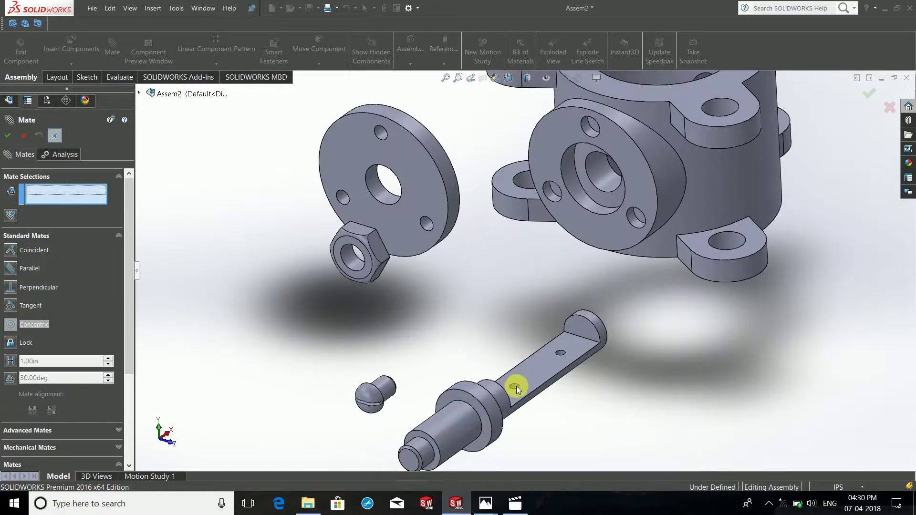
left_click(447, 434)
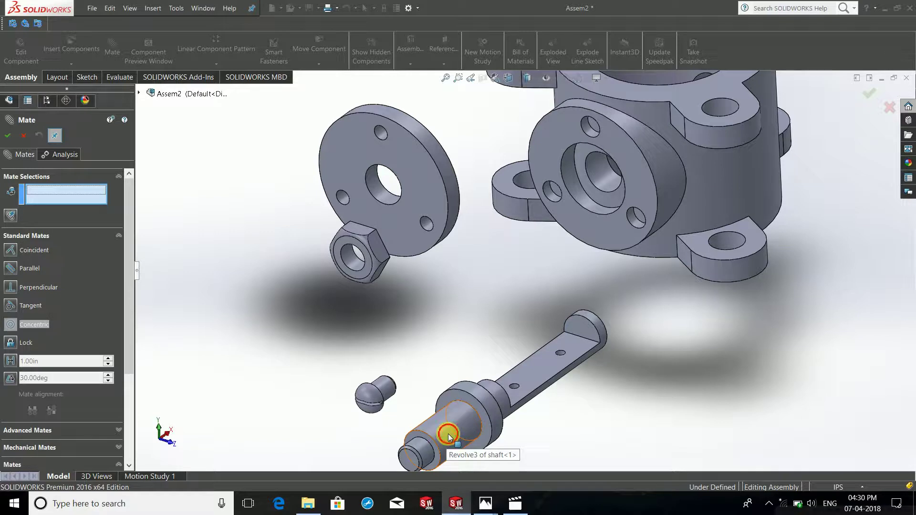
left_click(596, 166)
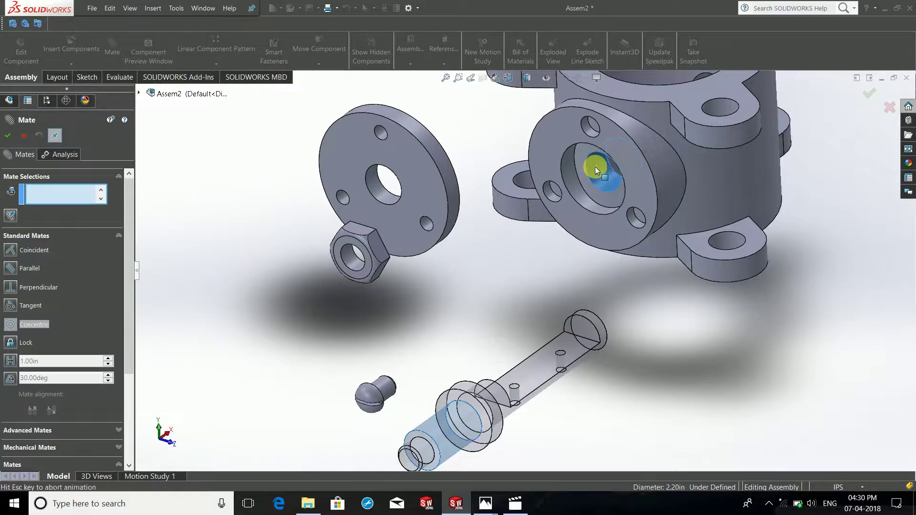
scroll(594, 257, "up", 2)
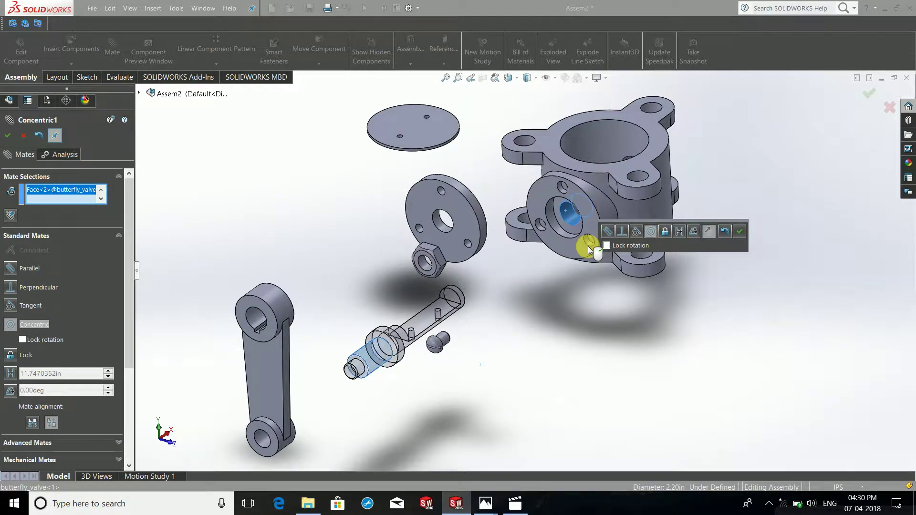
left_click(742, 230)
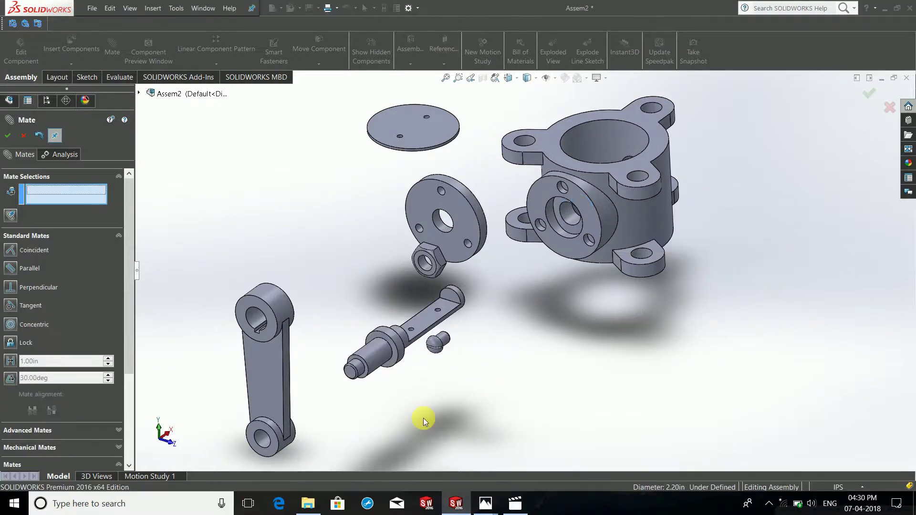
- Close the Mate dialog and slide the shaft along its axis in front of the bore
left_click(889, 108)
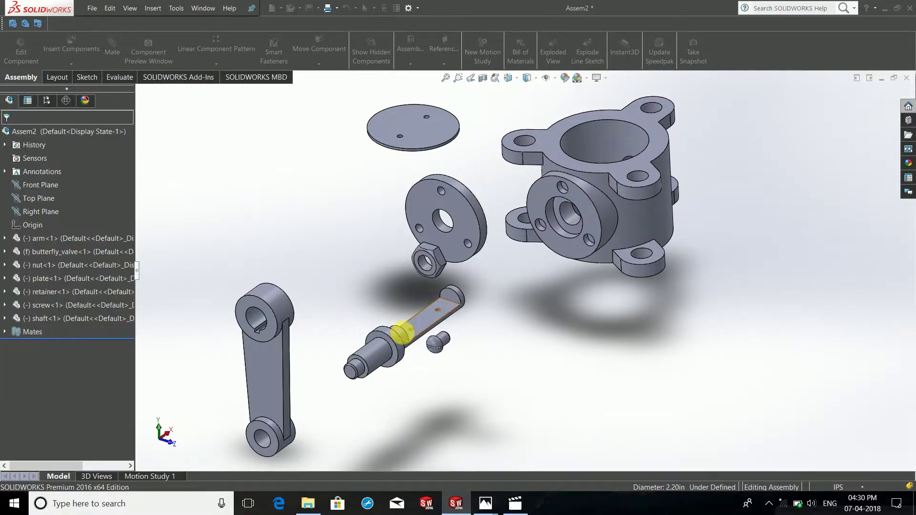
left_click(422, 324)
mouse_move(435, 348)
left_mouse_down()
mouse_move(410, 331)
mouse_move(428, 379)
mouse_move(664, 190)
mouse_move(301, 403)
mouse_move(514, 267)
mouse_move(463, 322)
left_mouse_up()
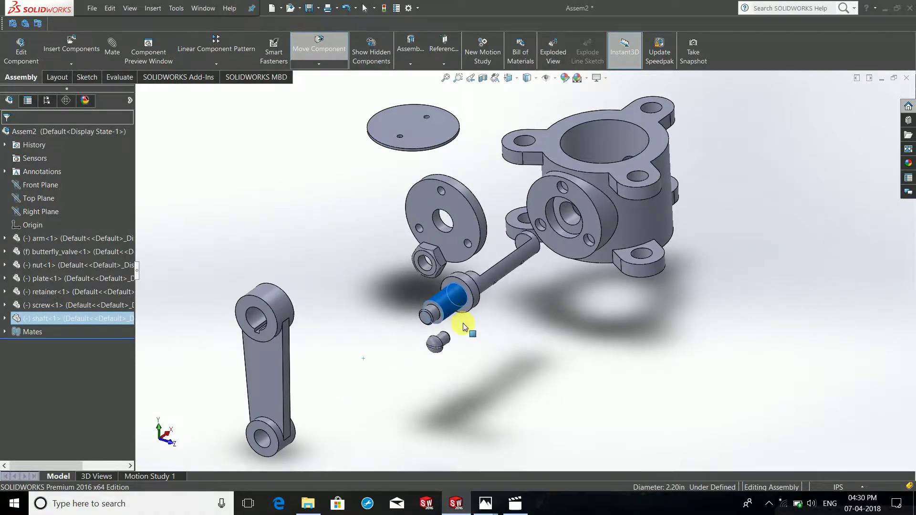
left_click_drag(501, 267, 471, 288)
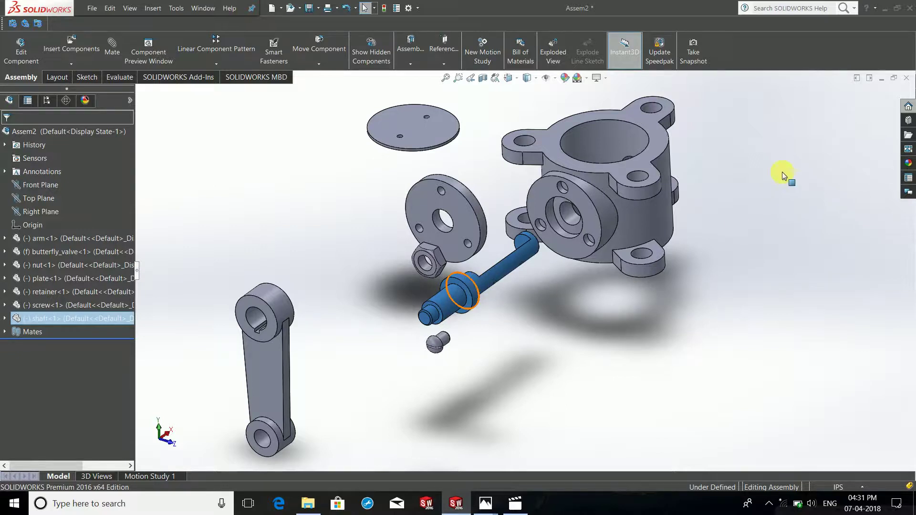
- Drag the shaft into the valve body and back out, then nudge it down-left
left_click(320, 382)
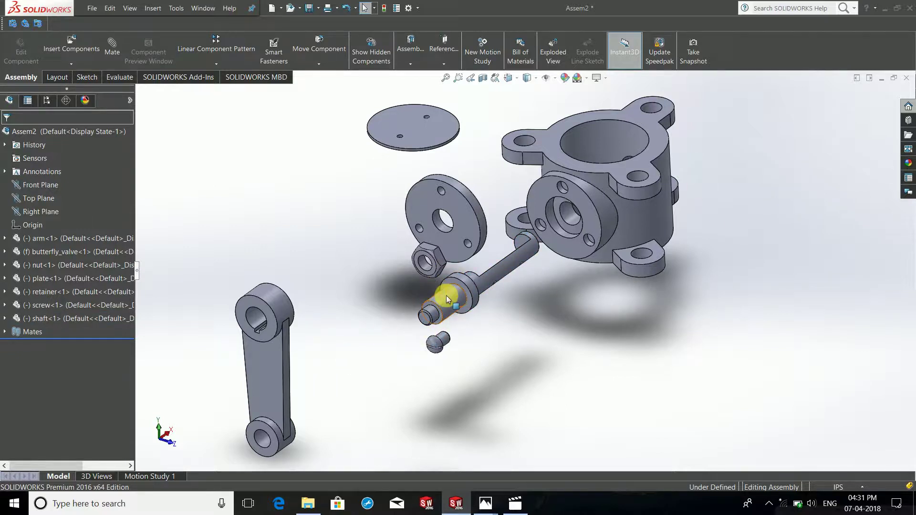
left_click_drag(443, 313, 802, 379)
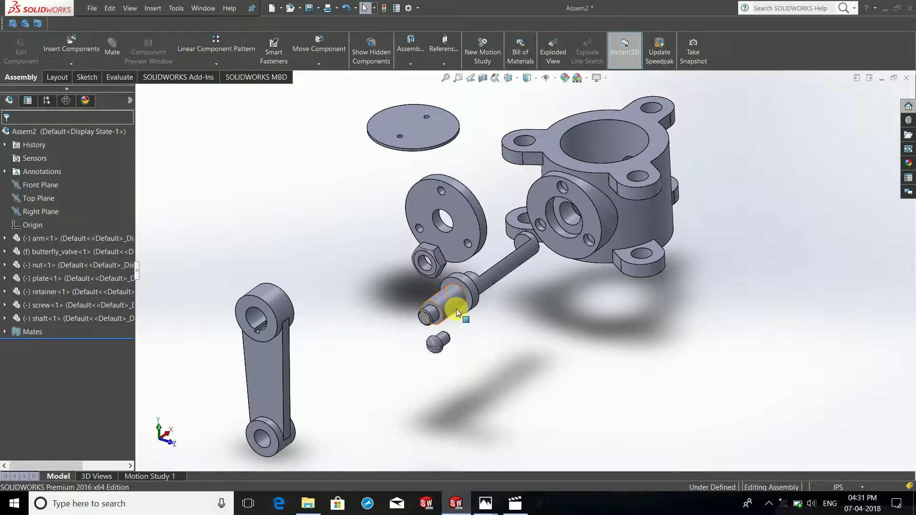
key("Escape")
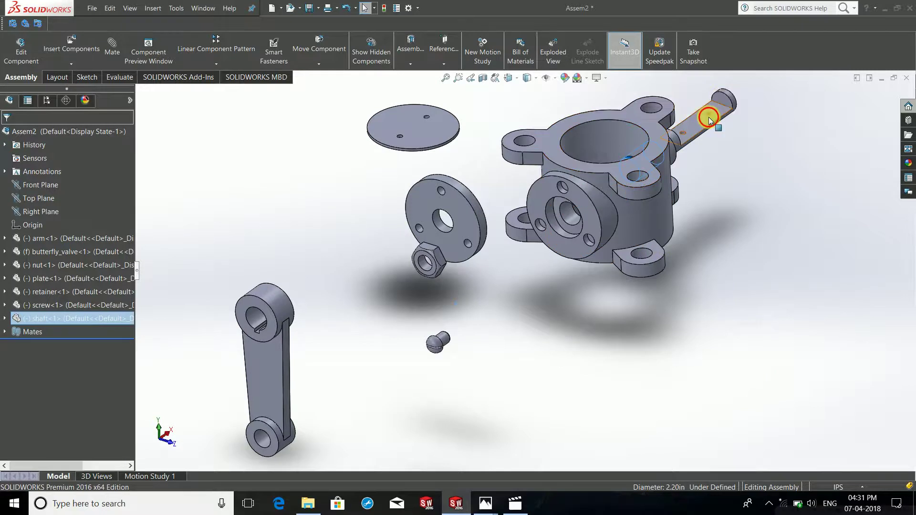
left_click_drag(696, 119, 531, 264)
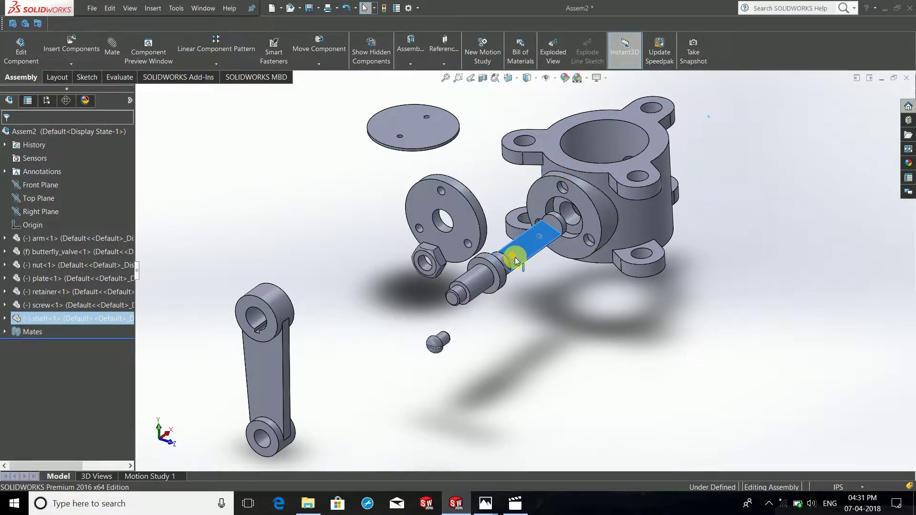
left_click(508, 252)
left_click_drag(503, 247, 487, 270)
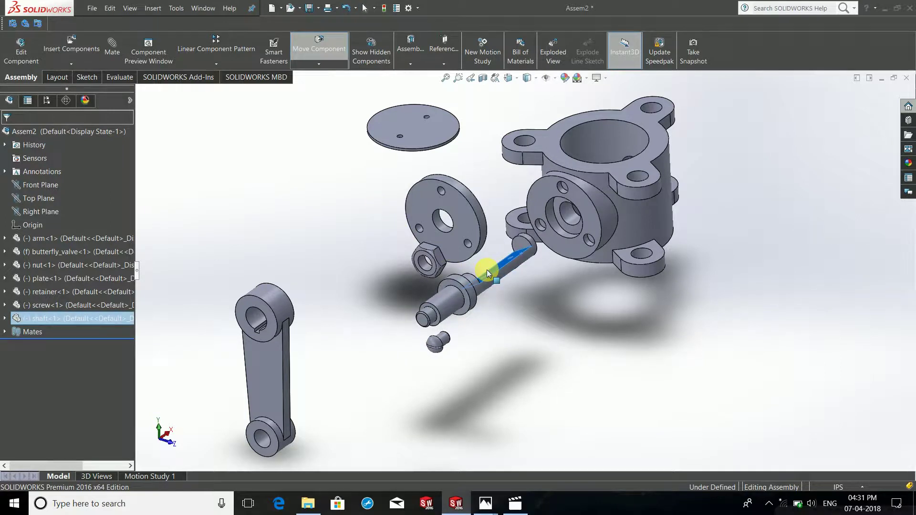
- Move the retainer beside the arm hub and slide the shaft toward the valve body
mouse_move(431, 200)
left_mouse_down()
mouse_move(282, 178)
mouse_move(432, 234)
mouse_move(318, 199)
mouse_move(531, 248)
mouse_move(325, 206)
mouse_move(492, 258)
mouse_move(296, 201)
mouse_move(463, 159)
mouse_move(250, 300)
mouse_move(300, 281)
mouse_move(293, 268)
mouse_move(294, 310)
mouse_move(301, 245)
mouse_move(460, 180)
mouse_move(211, 313)
mouse_move(245, 303)
mouse_move(414, 309)
mouse_move(229, 234)
mouse_move(362, 272)
left_mouse_up()
key("Escape")
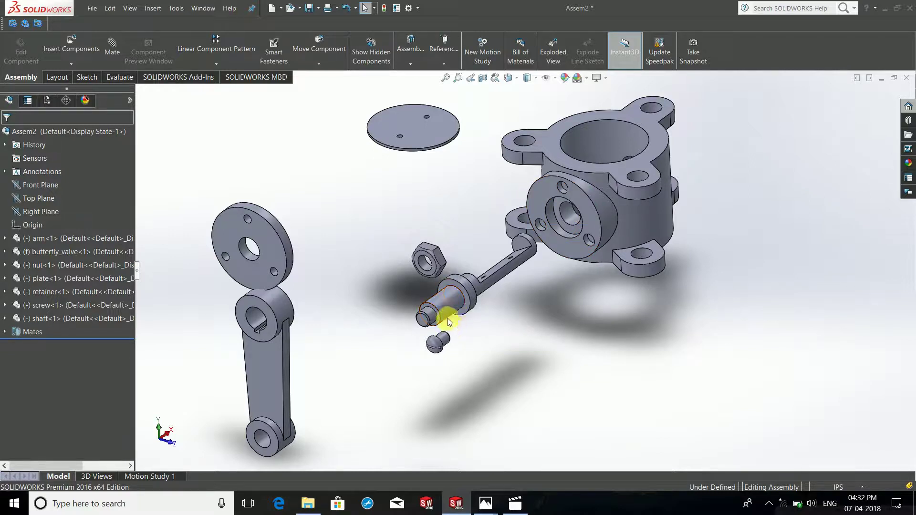
mouse_move(448, 319)
left_mouse_down()
mouse_move(635, 205)
mouse_move(481, 305)
mouse_move(511, 290)
mouse_move(506, 296)
left_mouse_up()
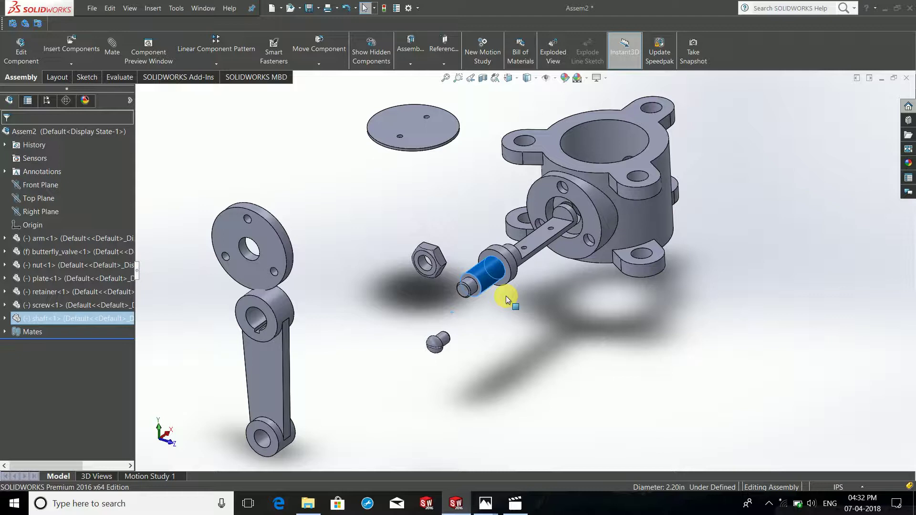
left_click(506, 295)
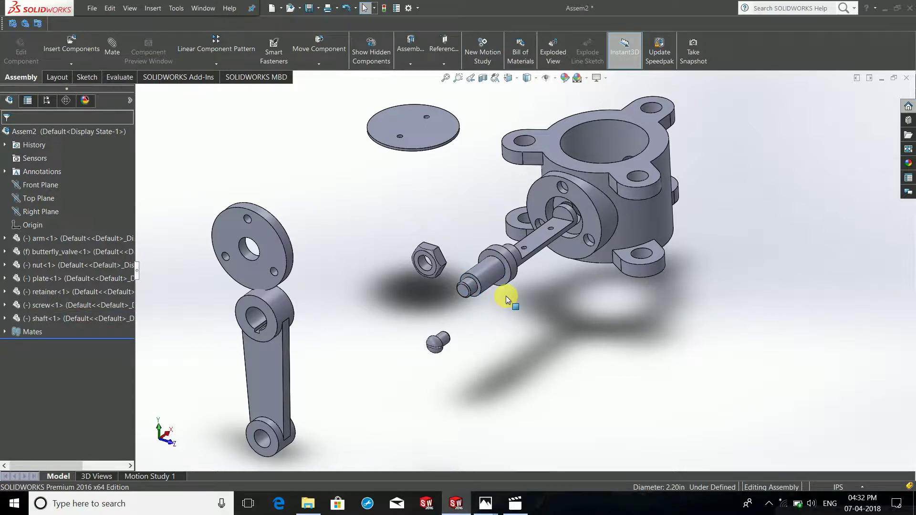
scroll(602, 194, "down", 3)
- Push the shaft up into the valve body's flange bore
middle_click_drag(618, 184, 422, 150)
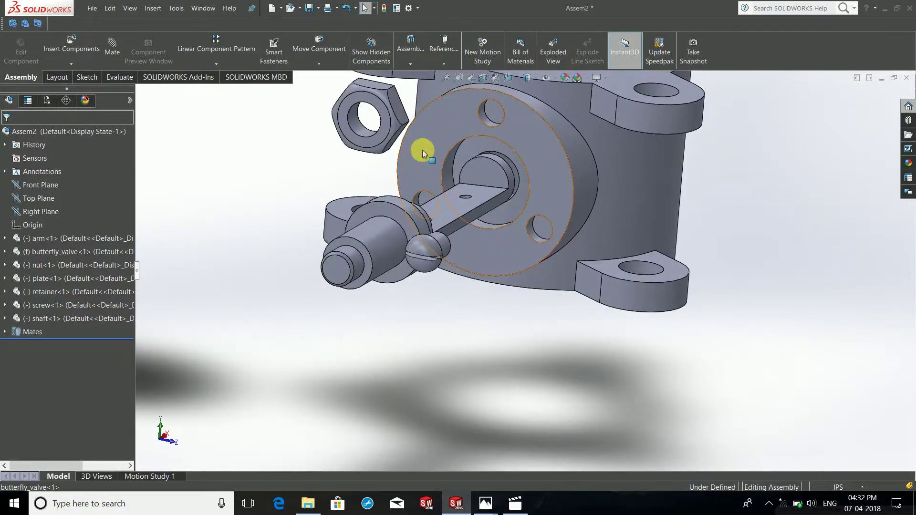
scroll(513, 168, "down", 3)
left_click(518, 178)
mouse_move(519, 180)
middle_mouse_down()
mouse_move(602, 367)
mouse_move(505, 188)
middle_mouse_up()
key("Escape")
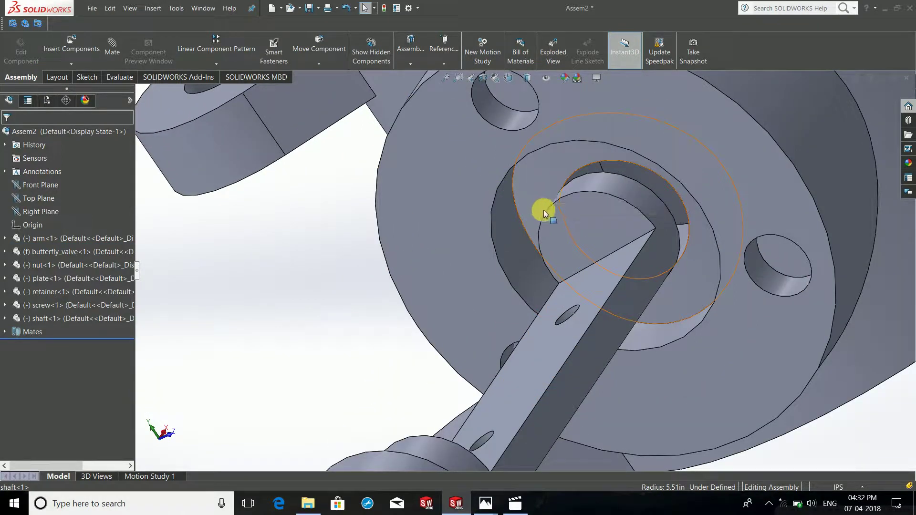
scroll(544, 205, "up", 2)
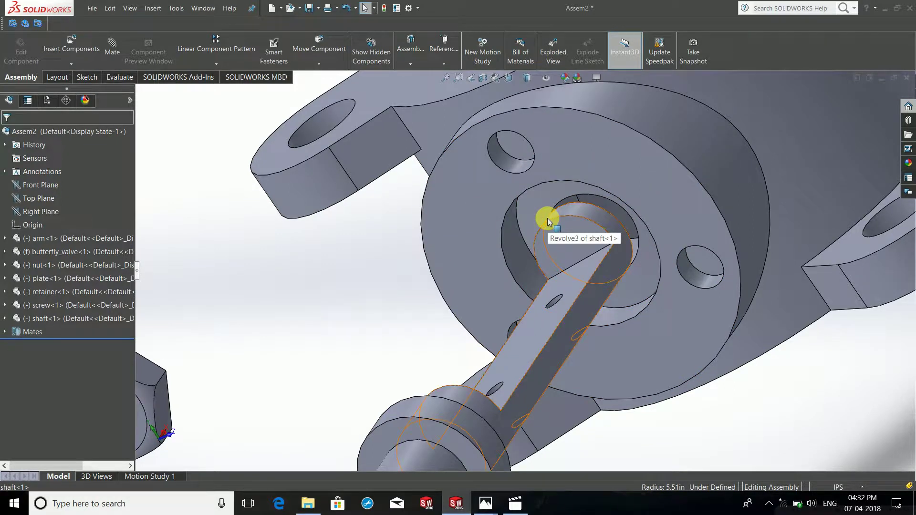
scroll(480, 354, "up", 3)
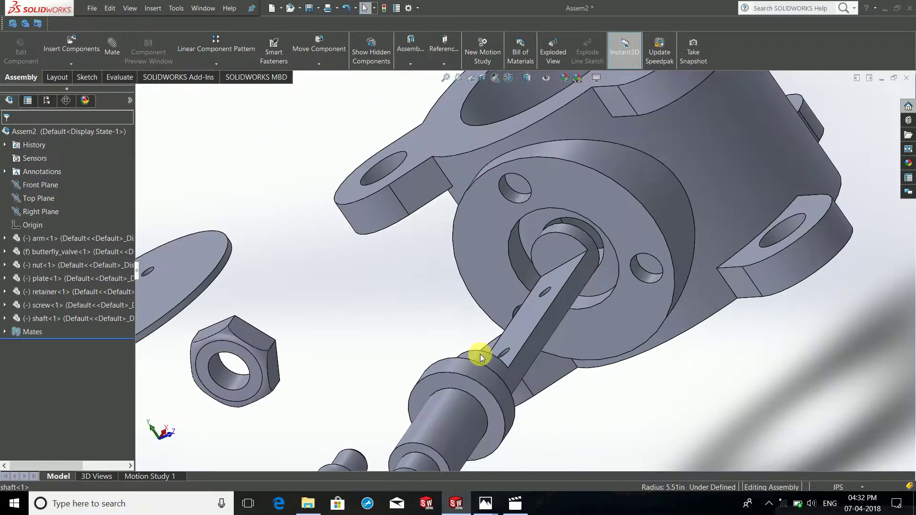
scroll(476, 396, "down", 3)
scroll(574, 310, "down", 2)
left_click_drag(575, 310, 658, 231)
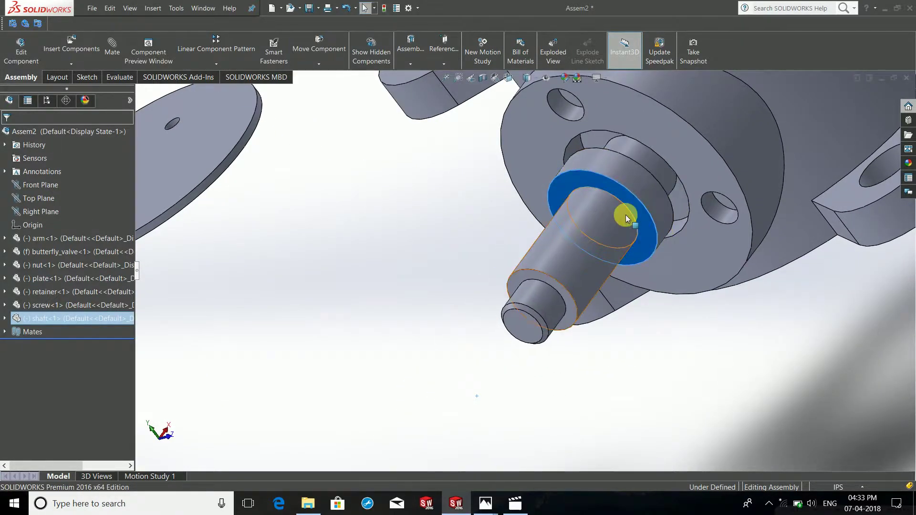
- Inspect the shaft collar from several angles, then minimise the Assem2 window
middle_click_drag(626, 214, 741, 266)
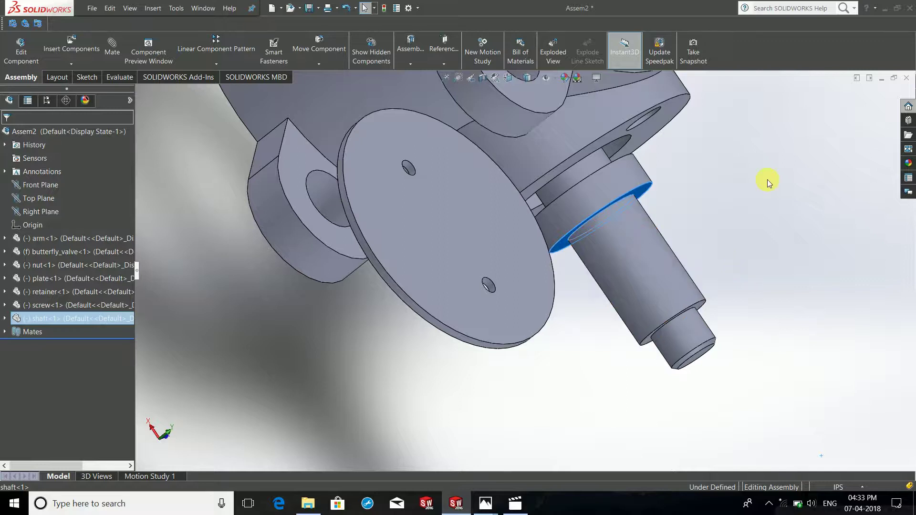
scroll(771, 258, "up", 4)
middle_click_drag(771, 258, 609, 221)
scroll(659, 237, "down", 2)
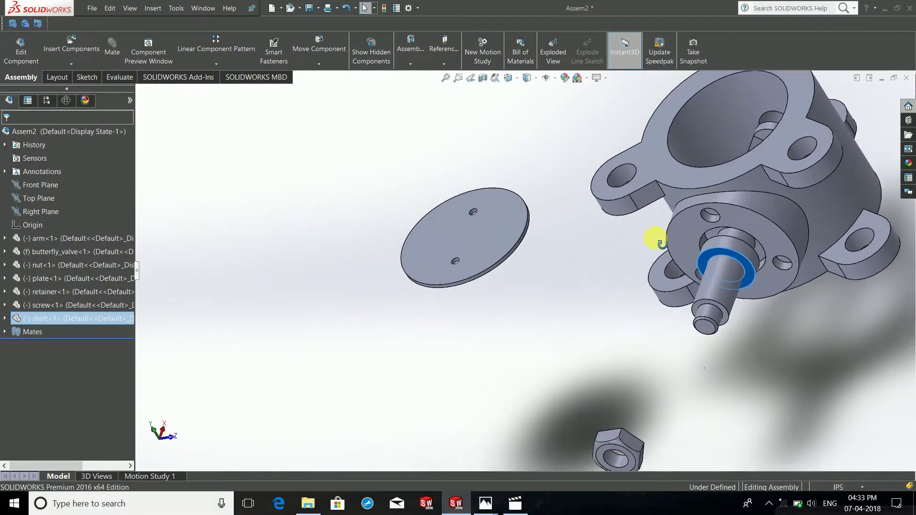
scroll(696, 258, "down", 4)
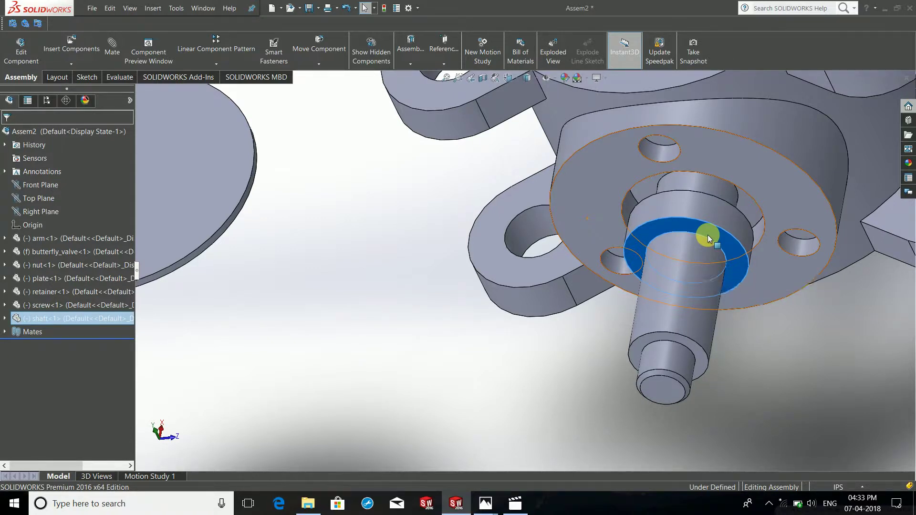
scroll(690, 239, "up", 3)
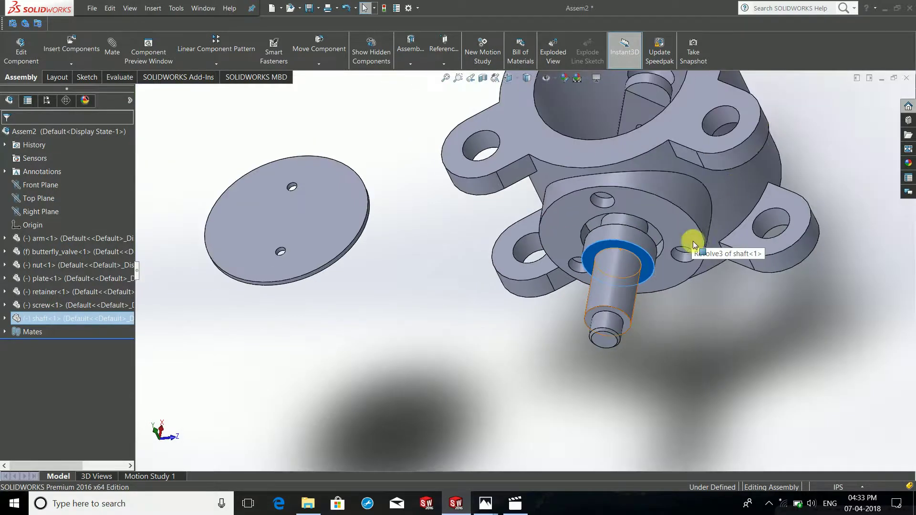
left_click(882, 76)
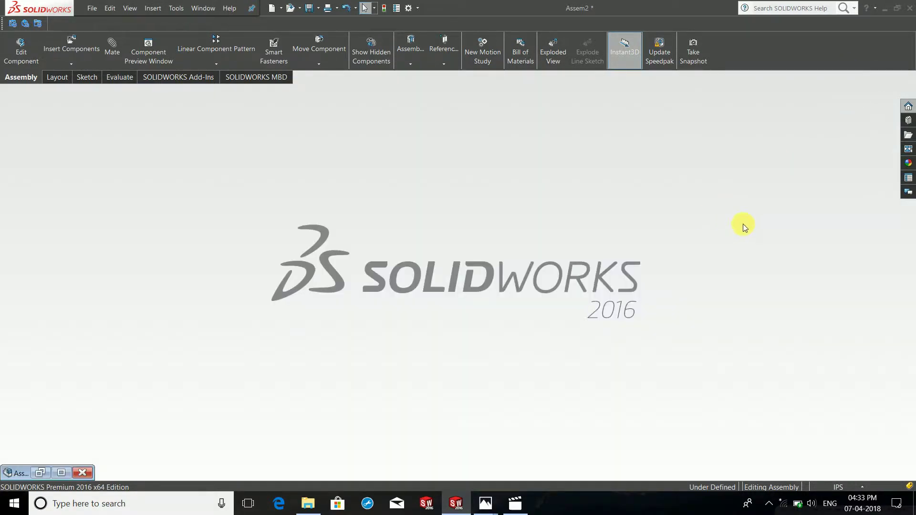
- Open butterfly_valve.SLDPRT from recent documents in isometric view and select Boss-Extrude4
key("r")
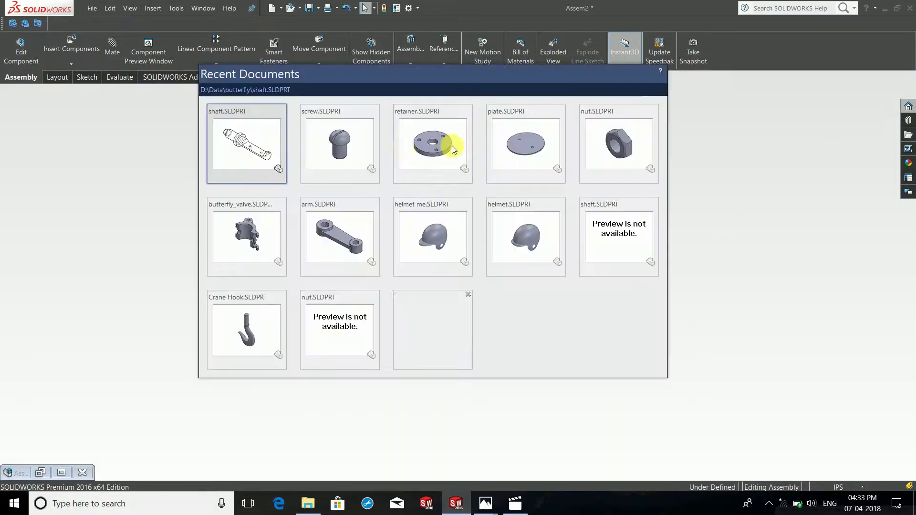
left_click(252, 245)
key("ctrl+7")
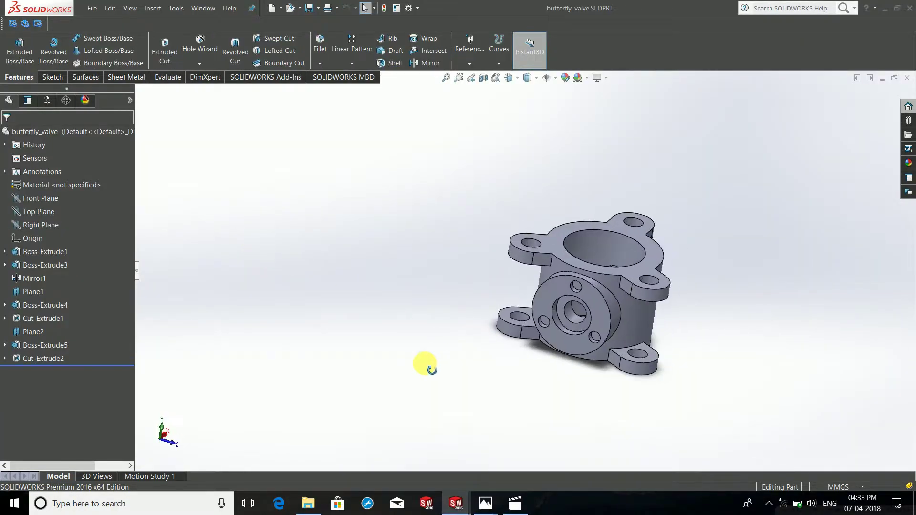
scroll(559, 291, "down", 3)
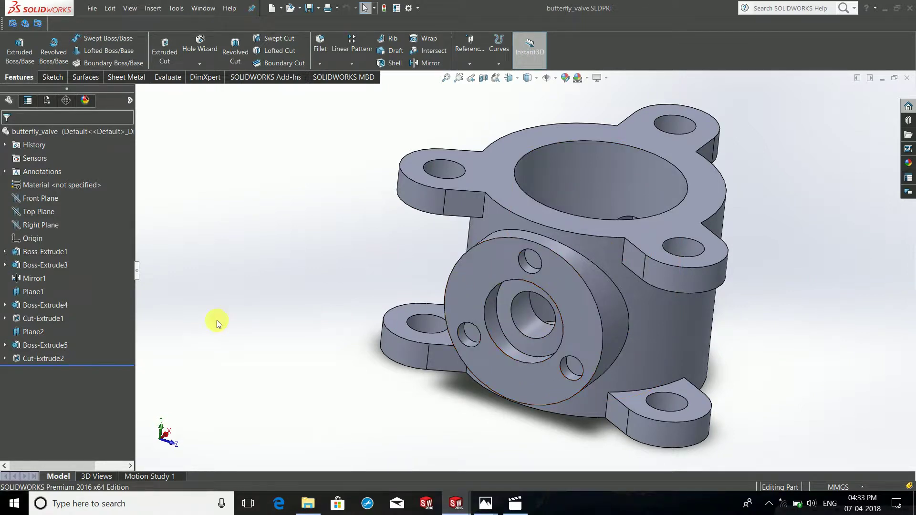
left_click(45, 305)
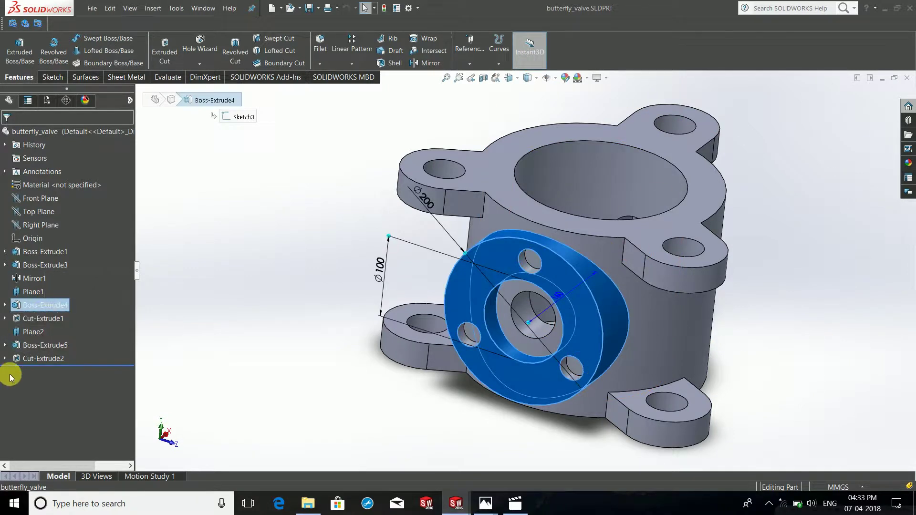
- Edit Sketch3 of Boss-Extrude4, making its inner circle construction geometry, and rebuild
left_click(7, 306)
left_click(47, 318)
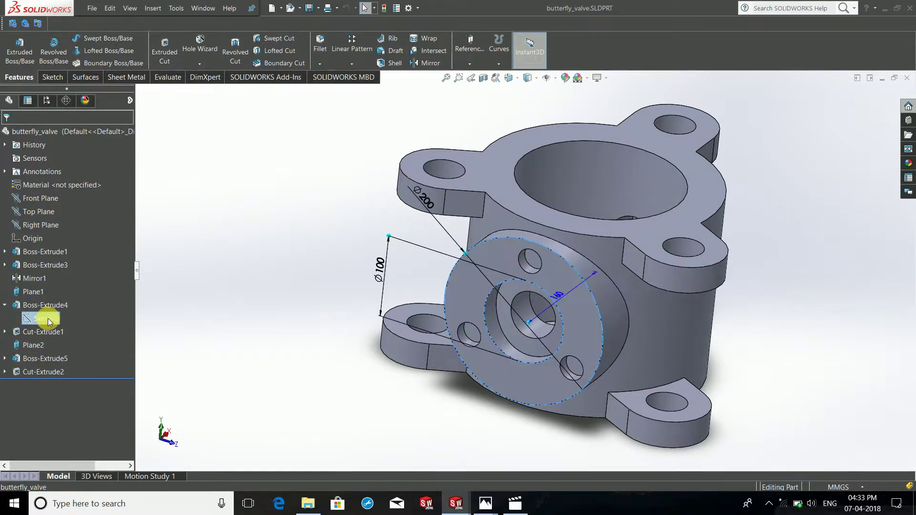
right_click(48, 319)
left_click(55, 302)
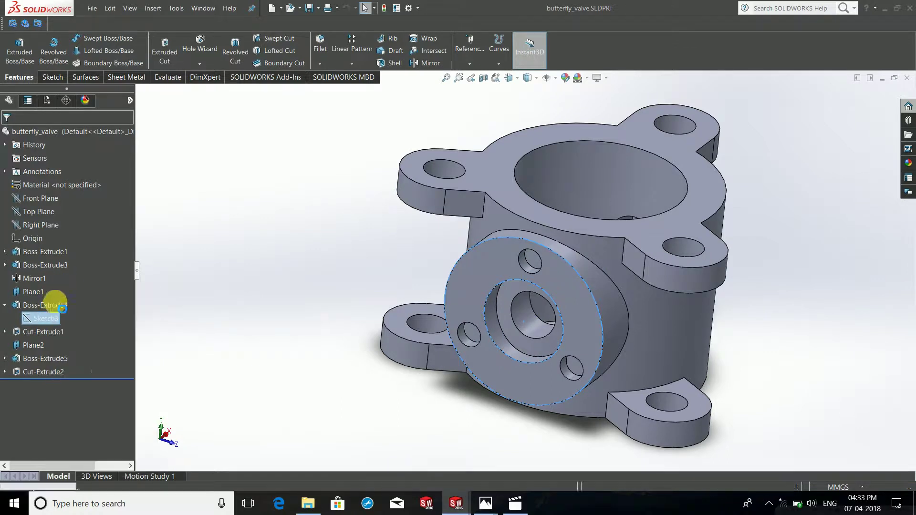
left_click(489, 296)
left_click(535, 266)
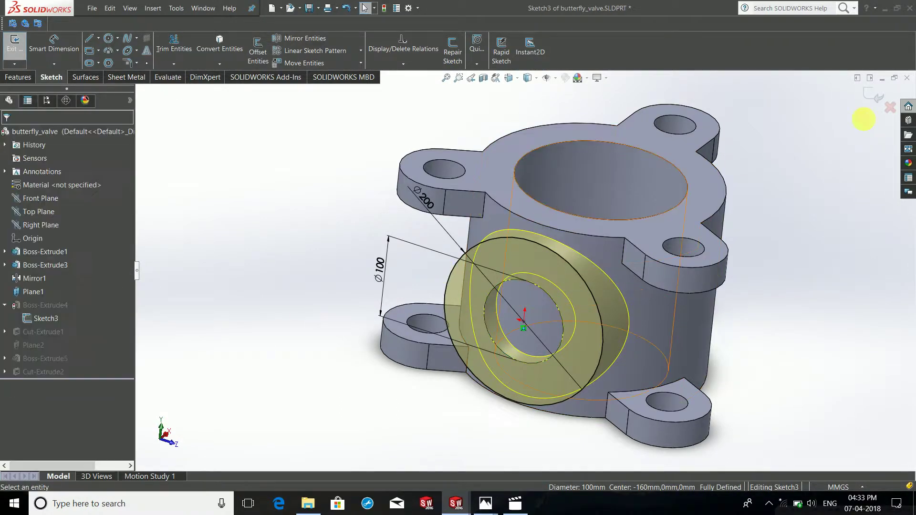
left_click(868, 104)
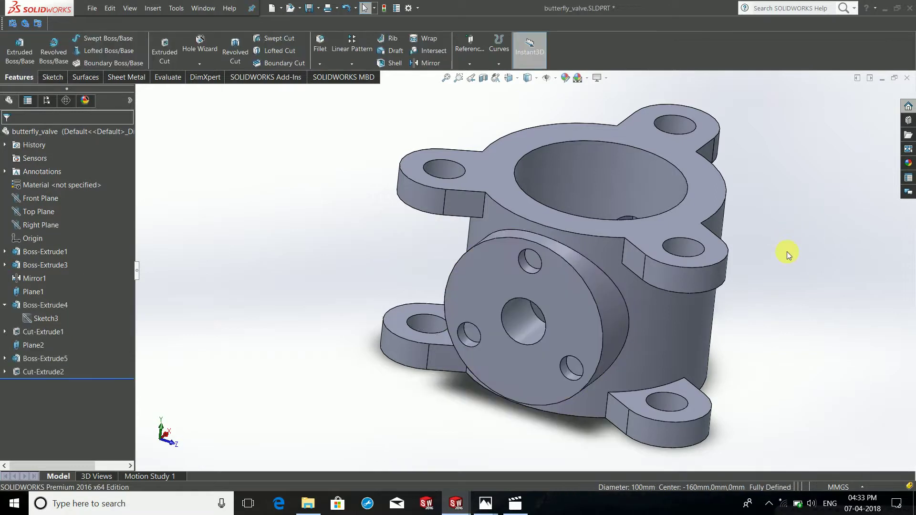
mouse_move(787, 251)
middle_mouse_down()
mouse_move(762, 266)
mouse_move(793, 258)
middle_mouse_up()
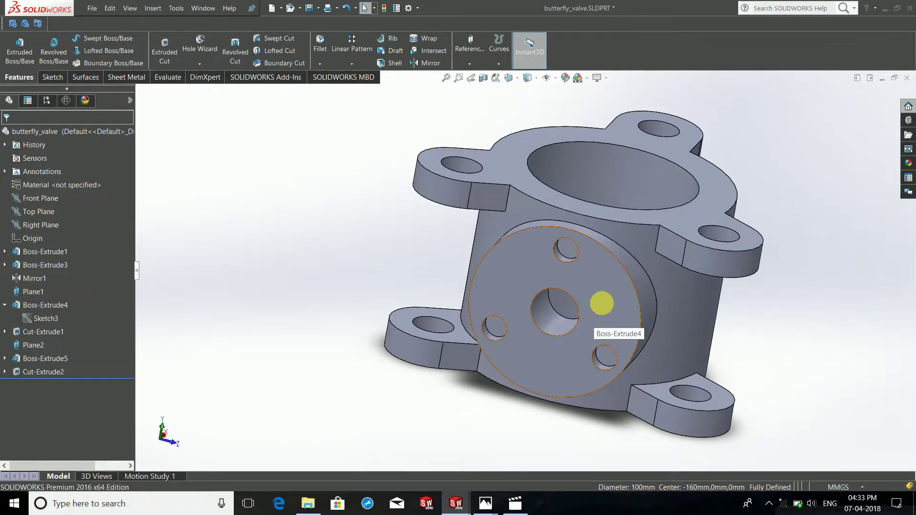
mouse_move(593, 314)
middle_mouse_down()
mouse_move(638, 272)
mouse_move(583, 309)
middle_mouse_up()
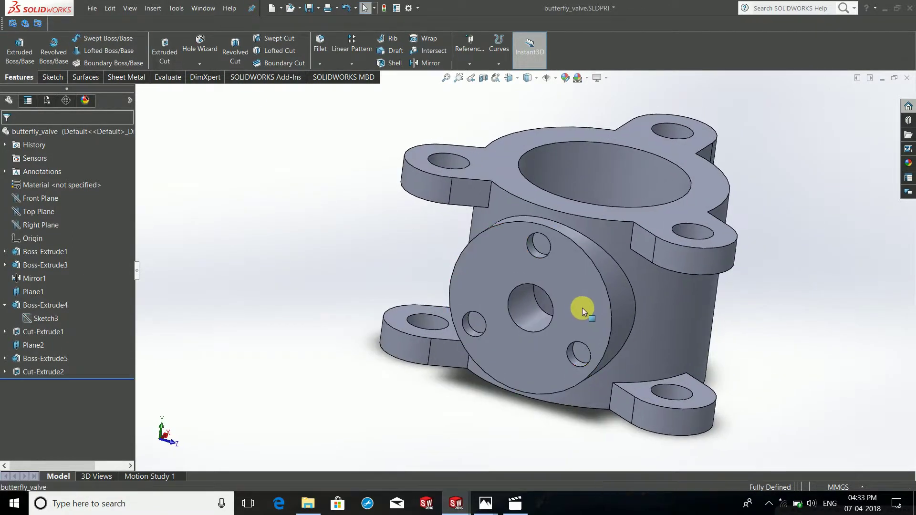
- Sketch a circle at the hole centre on the front flange face
left_click(582, 308)
left_click(630, 270)
left_click(95, 44)
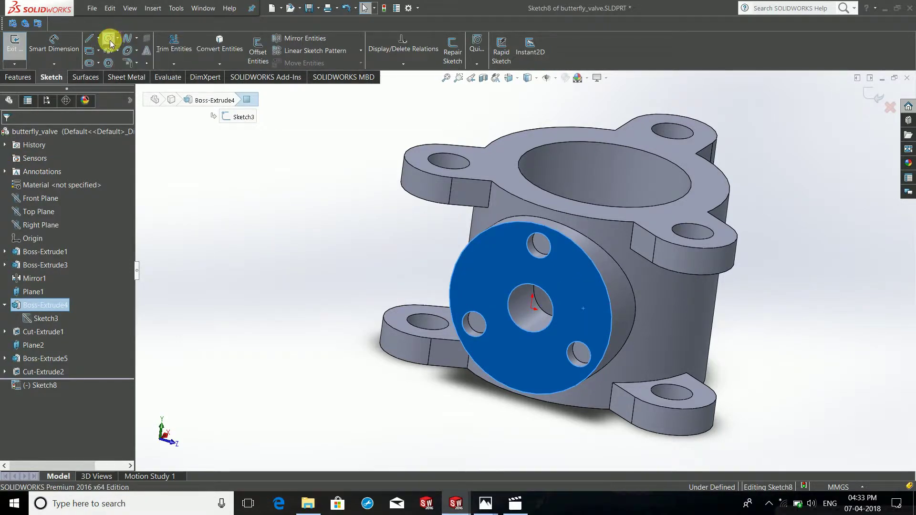
left_click(109, 37)
left_click_drag(530, 307, 536, 305)
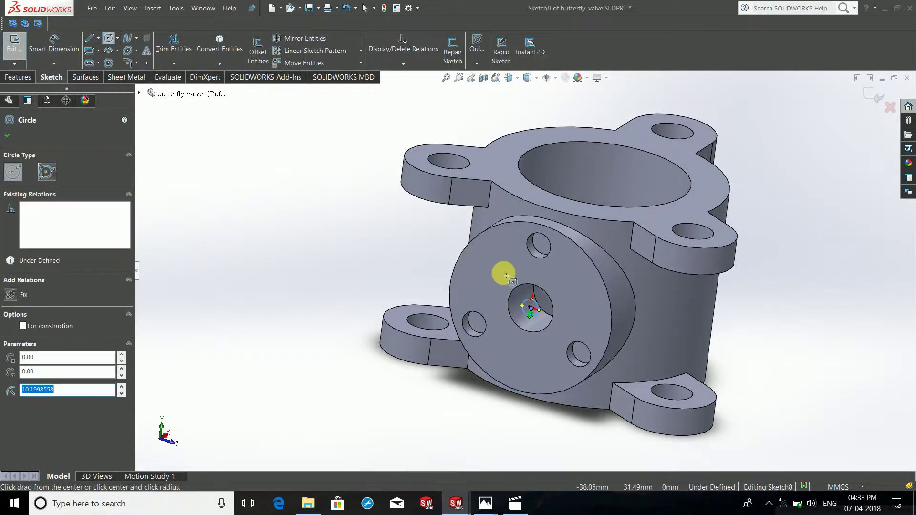
key("Escape")
- Dimension the sketch circle to Ø100 and exit the sketch
right_click_drag(550, 307, 548, 261)
scroll(537, 297, "up", 3)
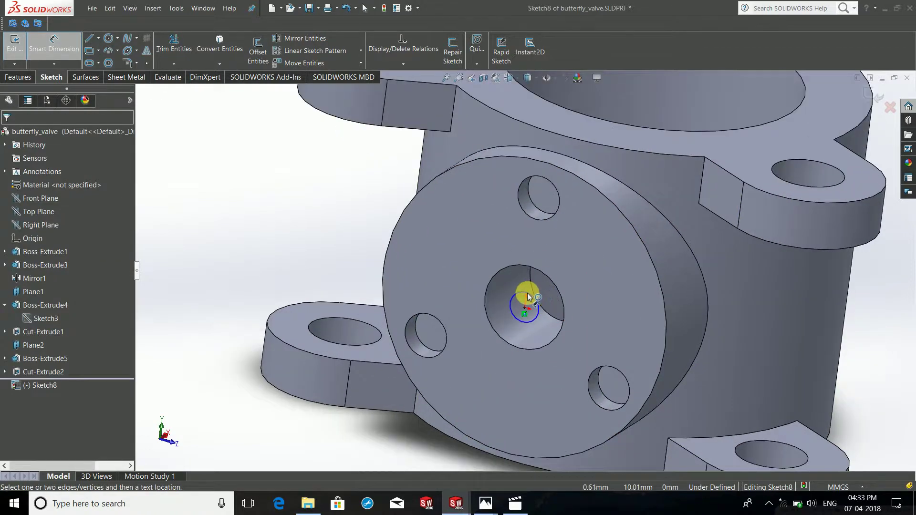
left_click(527, 294)
scroll(834, 328, "up", 2)
left_click(834, 328)
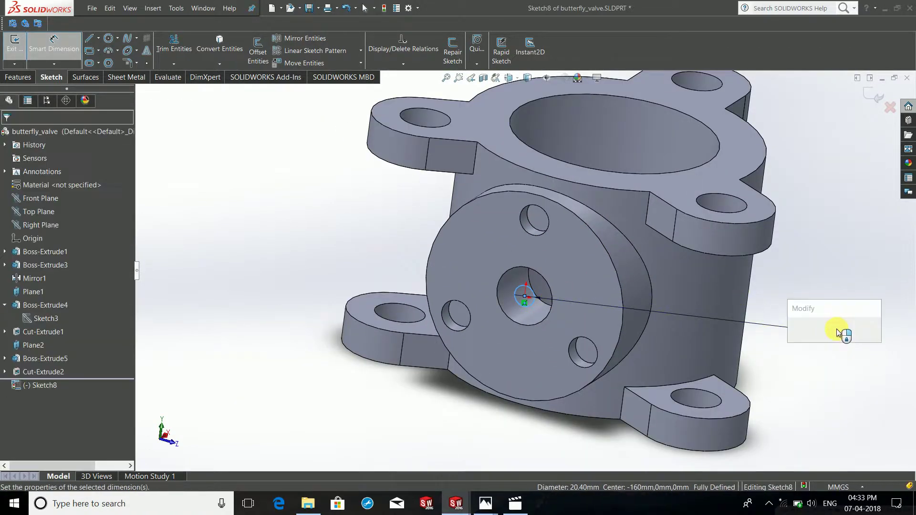
type("100")
key("Return")
key("Escape")
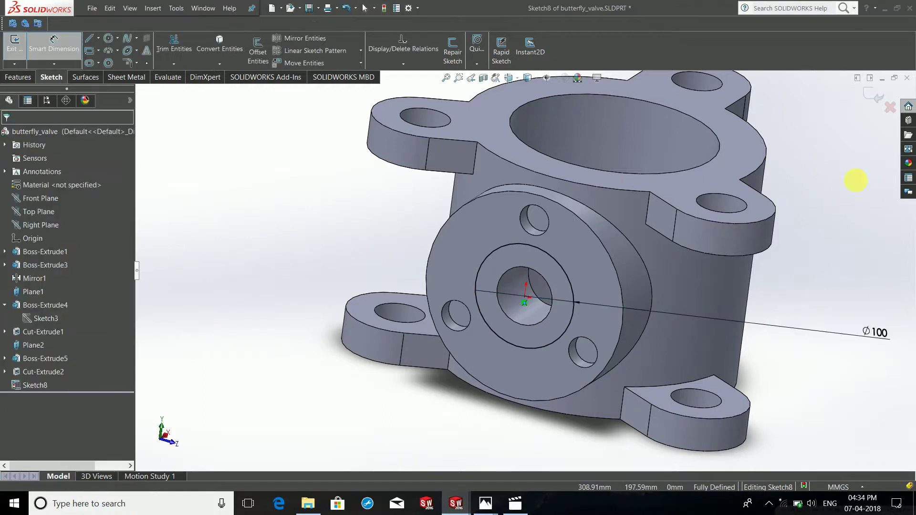
left_click(872, 101)
- Extrude-cut the Ø100 circle 25 mm deep and save butterfly_valve
mouse_move(423, 317)
middle_mouse_down()
mouse_move(354, 311)
mouse_move(413, 332)
middle_mouse_up()
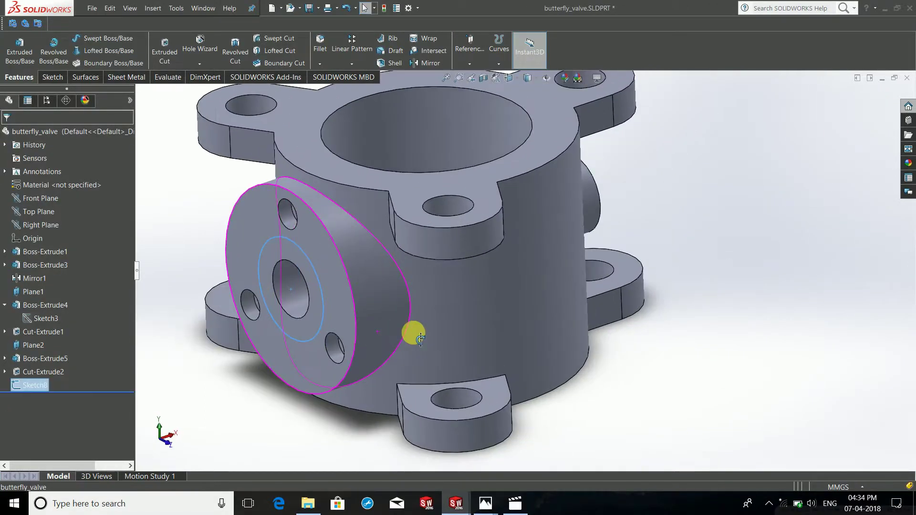
left_click(162, 51)
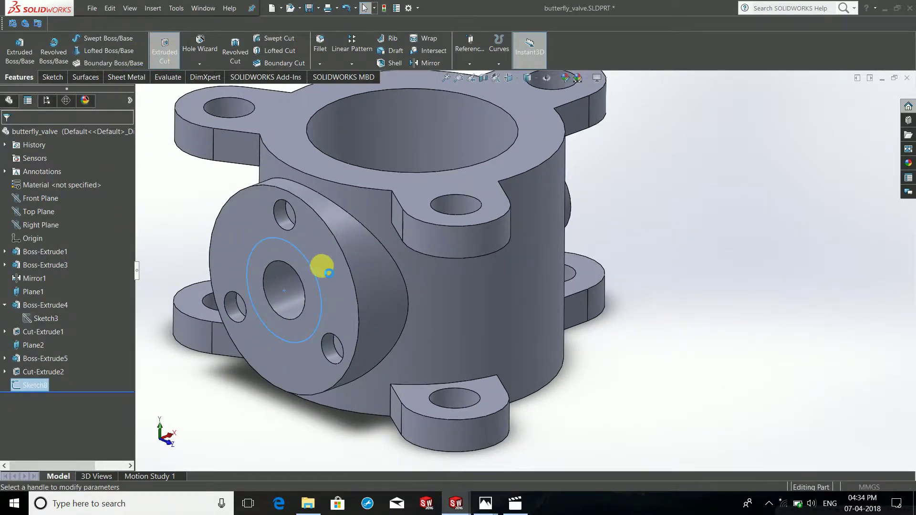
left_click_drag(325, 268, 387, 285)
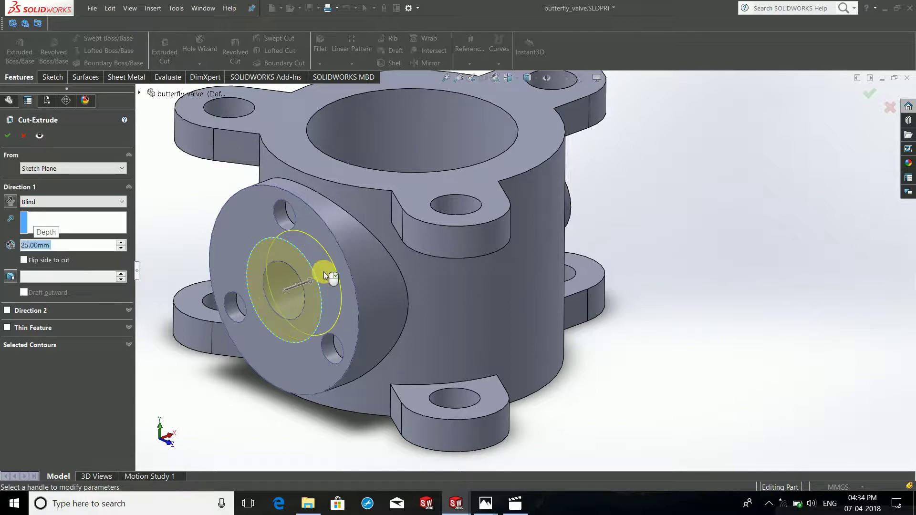
right_click(640, 281)
scroll(565, 294, "up", 3)
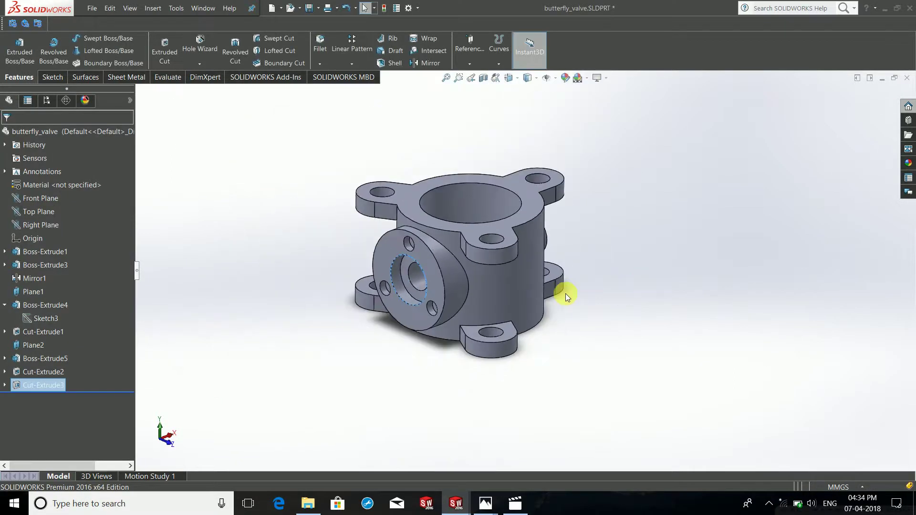
middle_click_drag(565, 294, 549, 287)
scroll(429, 267, "down", 3)
mouse_move(407, 330)
middle_mouse_down()
mouse_move(428, 327)
mouse_move(418, 345)
middle_mouse_up()
key("f")
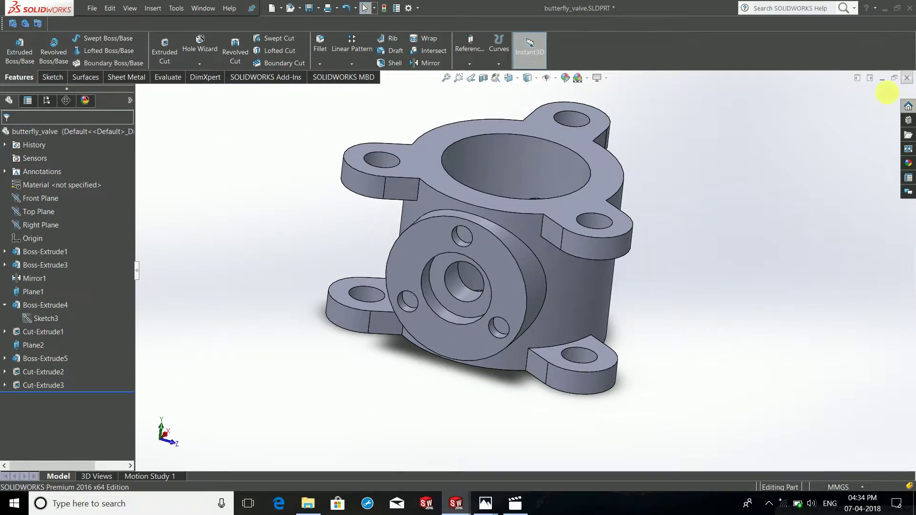
left_click(907, 77)
left_click(438, 249)
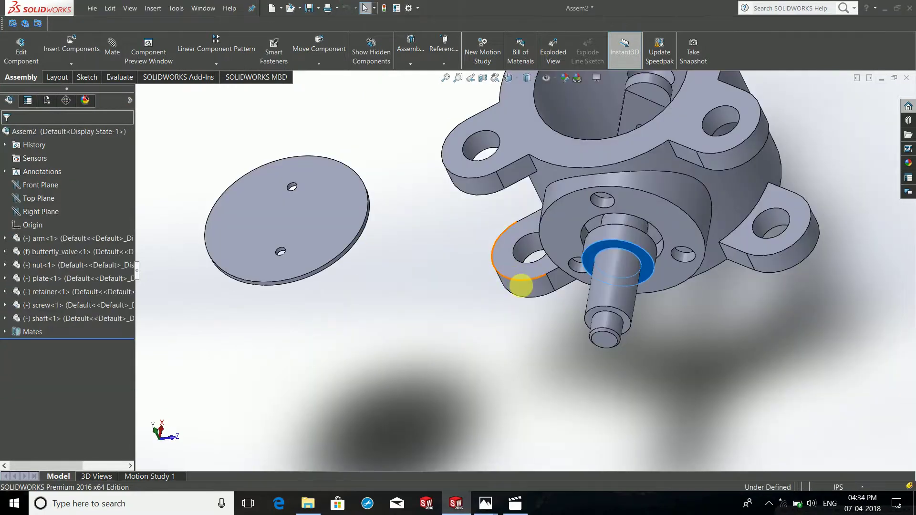
- Orbit and zoom around Assem2 to inspect the shaft end and valve body
mouse_move(522, 283)
middle_mouse_down()
mouse_move(491, 283)
mouse_move(563, 229)
mouse_move(592, 224)
mouse_move(640, 194)
mouse_move(593, 215)
mouse_move(688, 305)
mouse_move(646, 229)
mouse_move(686, 287)
mouse_move(623, 256)
mouse_move(598, 272)
mouse_move(732, 303)
mouse_move(804, 333)
mouse_move(627, 262)
middle_mouse_up()
scroll(617, 220, "down", 3)
scroll(616, 224, "up", 3)
left_click(732, 302)
scroll(579, 207, "down", 3)
key("Escape")
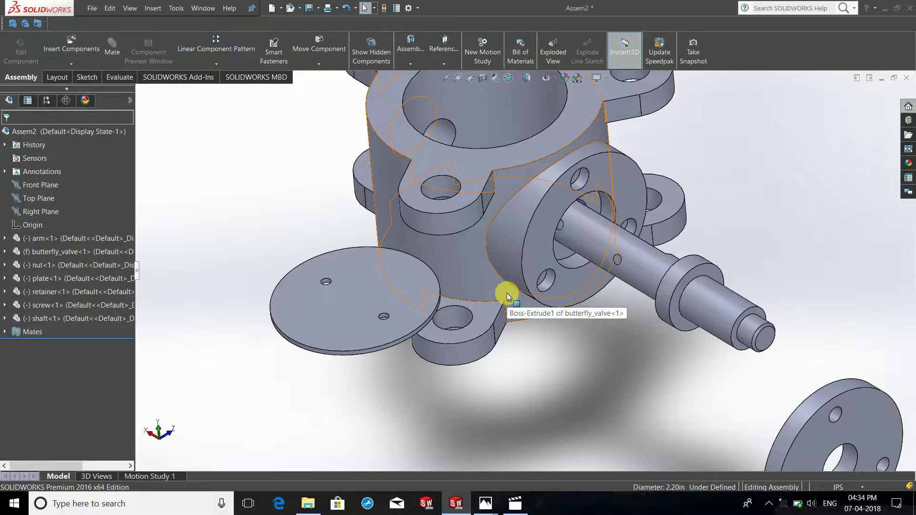
- Start a new mate with the shaft's shoulder face selected
left_click(114, 60)
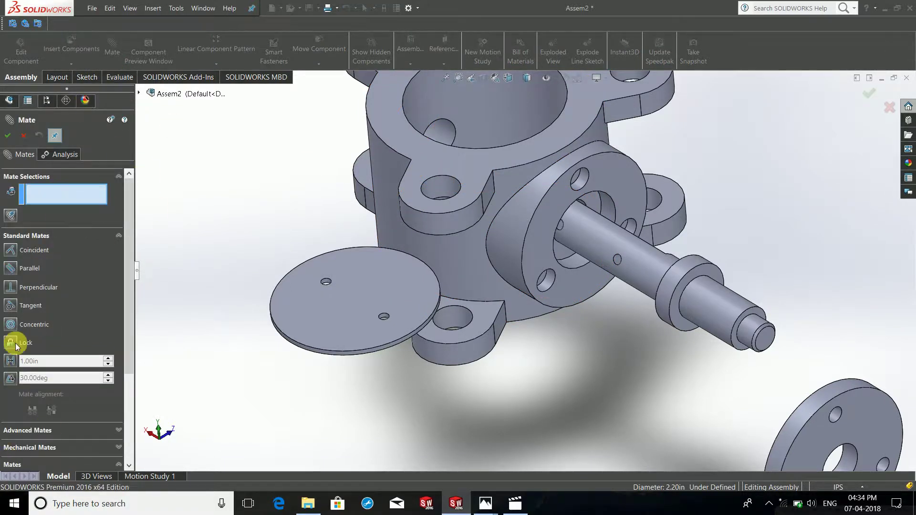
scroll(602, 267, "down", 2)
scroll(670, 255, "down", 2)
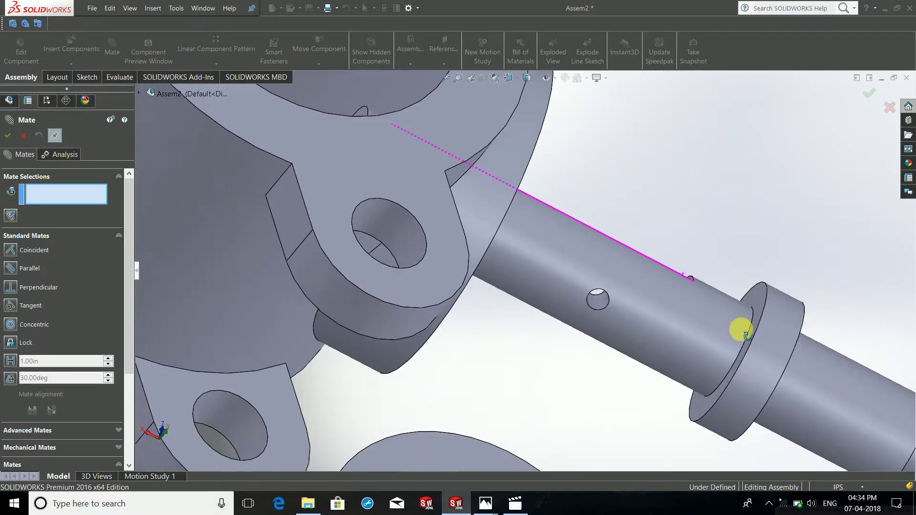
scroll(741, 327, "down", 2)
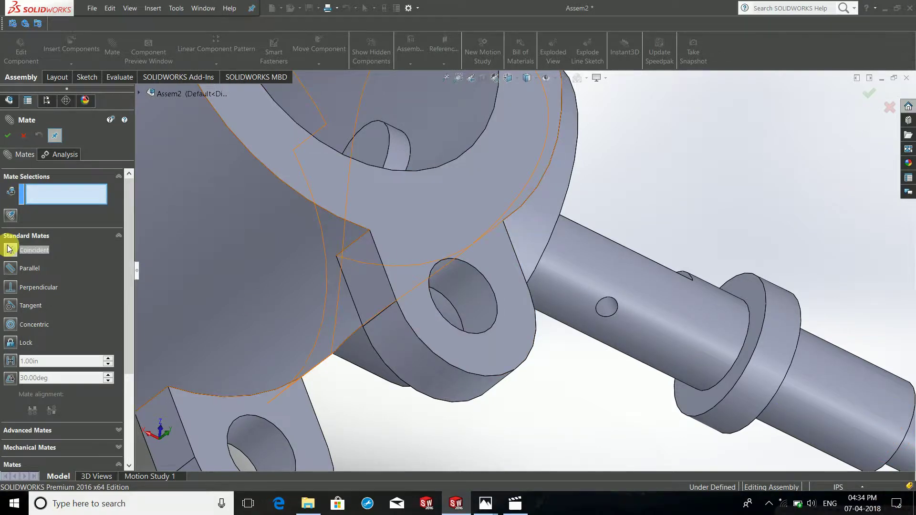
scroll(742, 303, "down", 3)
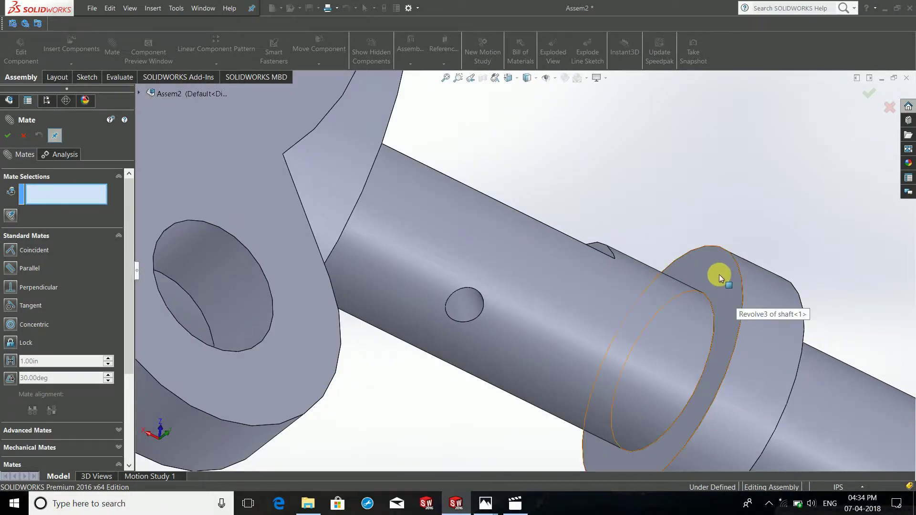
left_click(720, 274)
- Add the valve bore's recess face and accept the Coincident mate
scroll(717, 286, "up", 5)
middle_click_drag(717, 285, 630, 251)
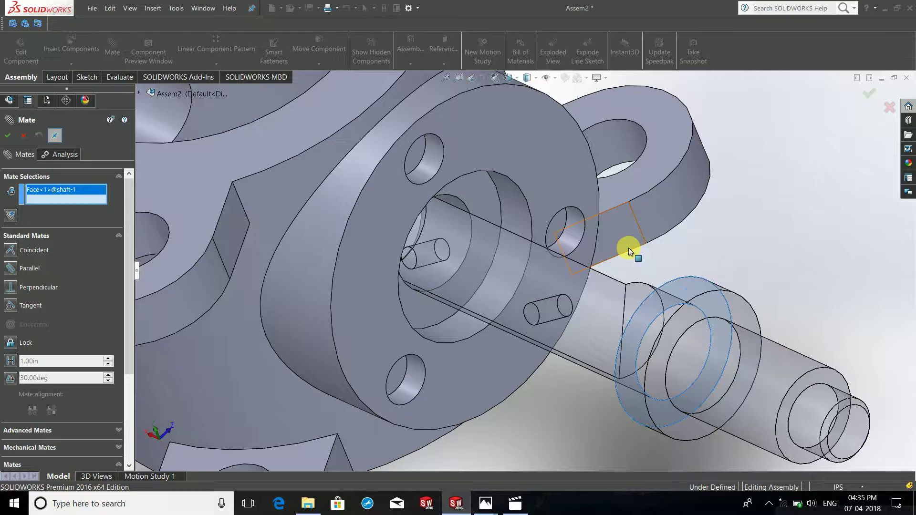
scroll(670, 373, "down", 2)
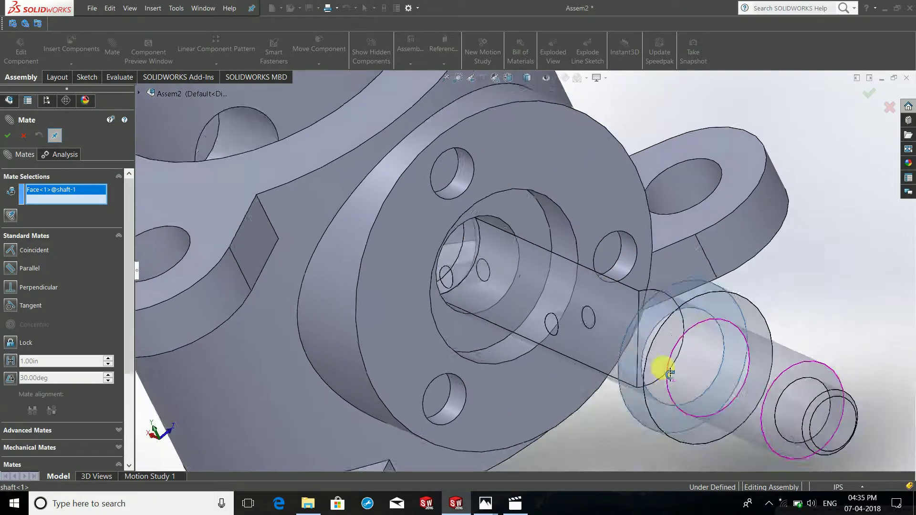
scroll(542, 278, "up", 2)
left_click(531, 249)
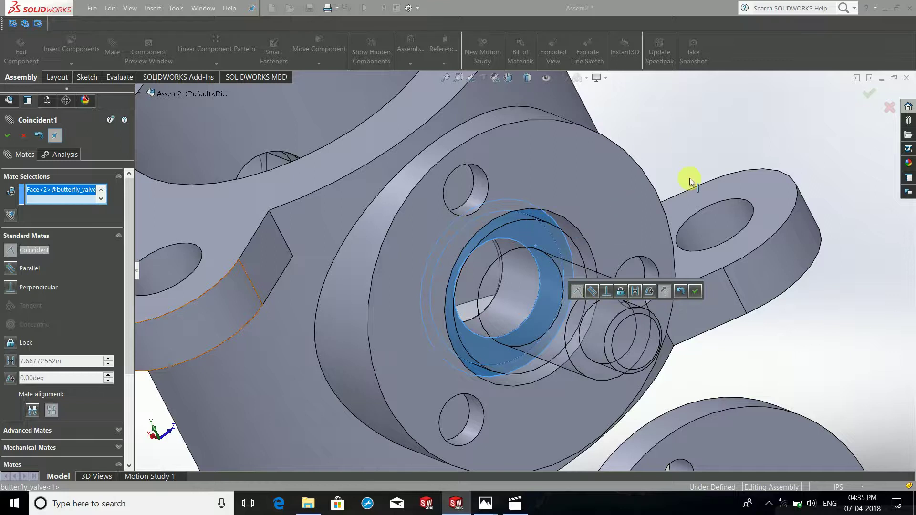
left_click(869, 92)
- Mate the retainer's centre hole Concentric with the shaft
scroll(772, 200, "up", 3)
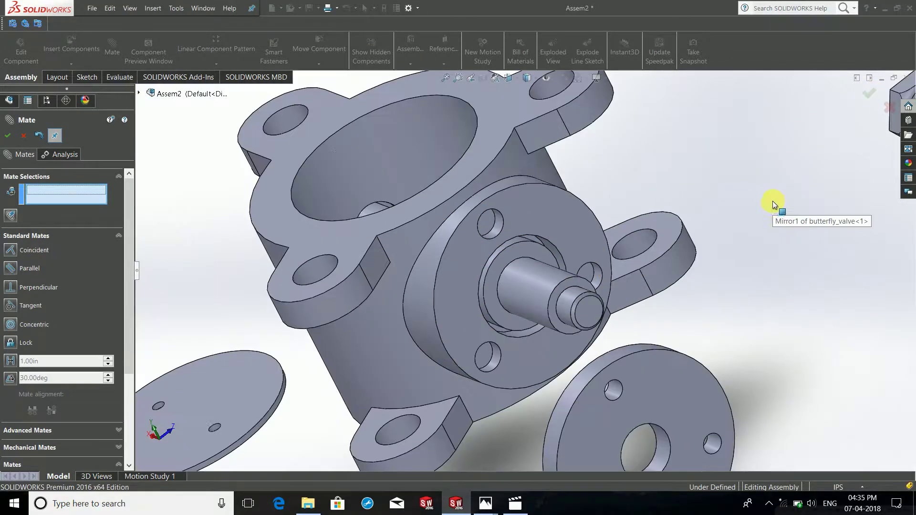
middle_click_drag(711, 205, 733, 311)
scroll(733, 312, "up", 5)
mouse_move(669, 299)
middle_mouse_down()
mouse_move(491, 214)
mouse_move(507, 241)
mouse_move(494, 230)
middle_mouse_up()
scroll(494, 230, "down", 3)
scroll(491, 236, "up", 3)
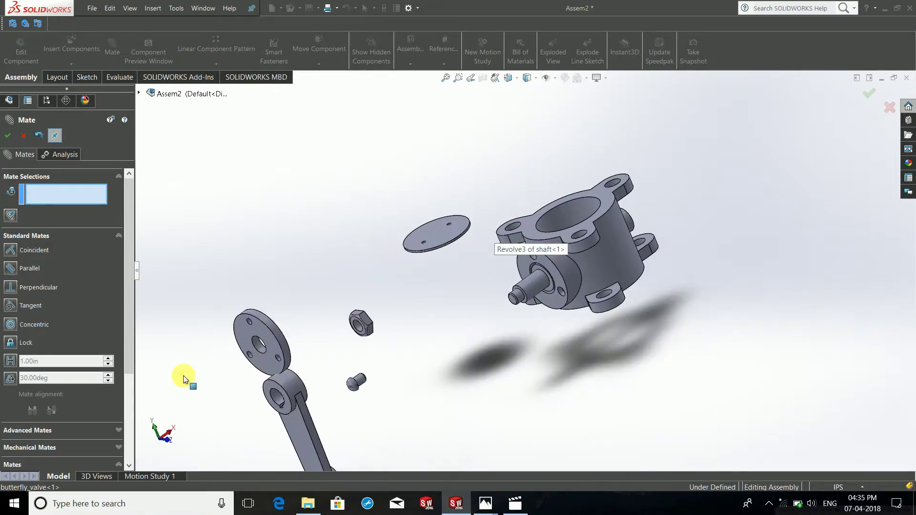
scroll(185, 378, "down", 4)
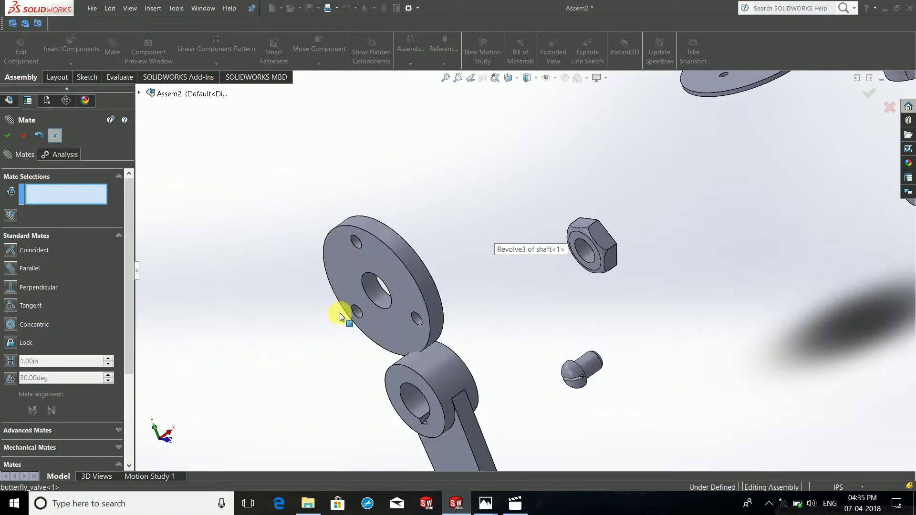
left_click(374, 290)
scroll(558, 285, "up", 4)
scroll(700, 243, "down", 3)
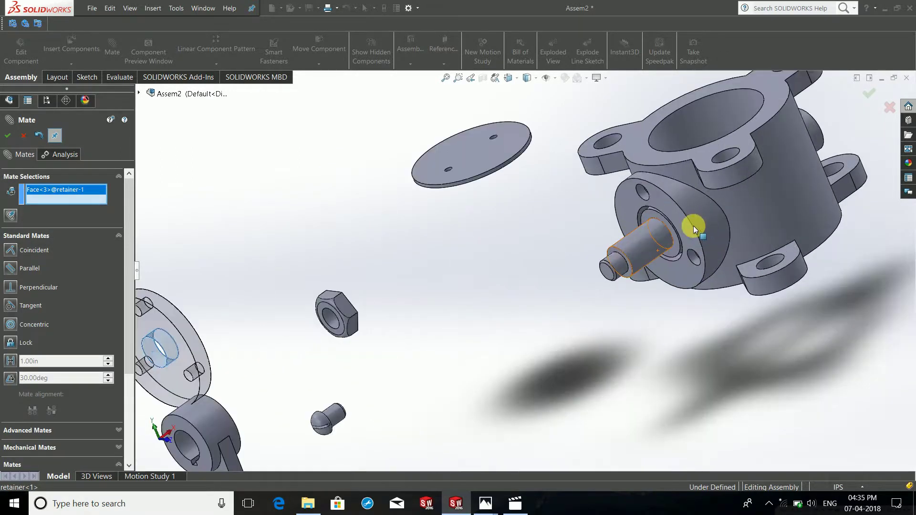
left_click(645, 253)
scroll(525, 267, "up", 3)
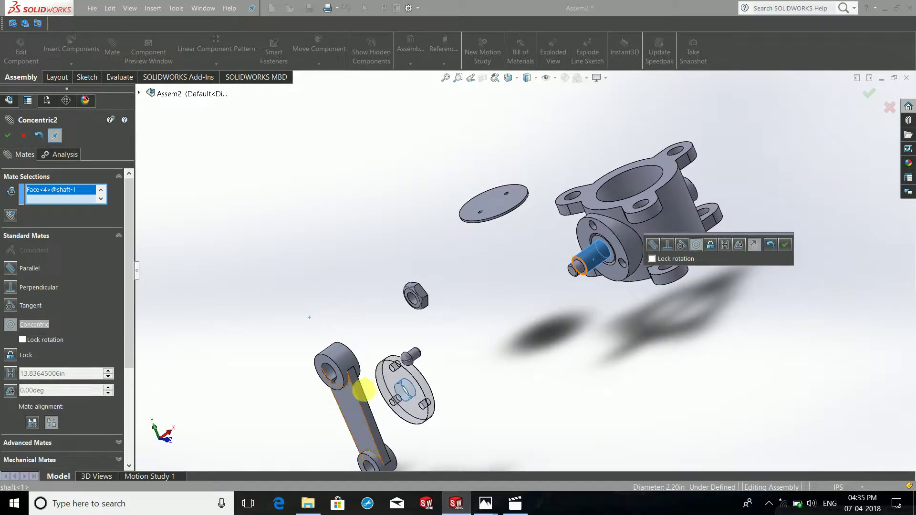
left_click(785, 244)
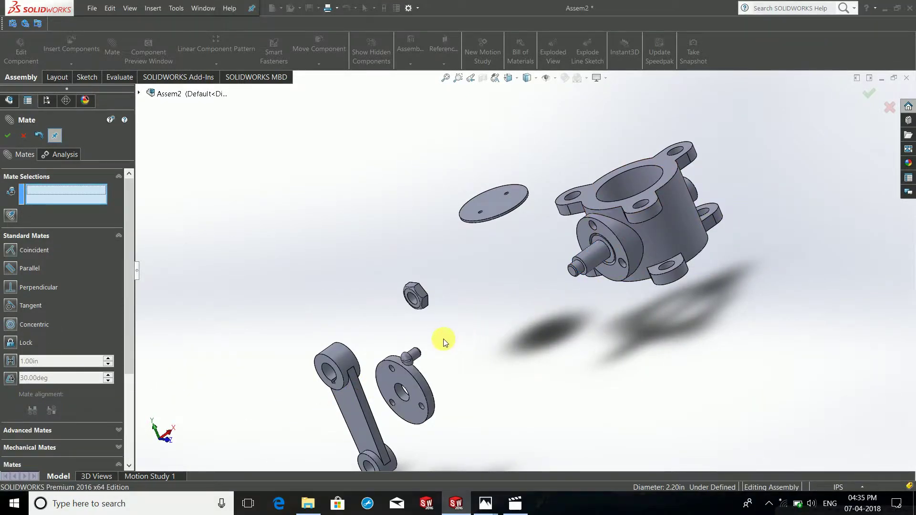
- Mate the retainer face Coincident with the valve body's flange face
scroll(443, 339, "down", 2)
scroll(635, 241, "down", 2)
left_click(617, 162)
scroll(617, 162, "up", 1)
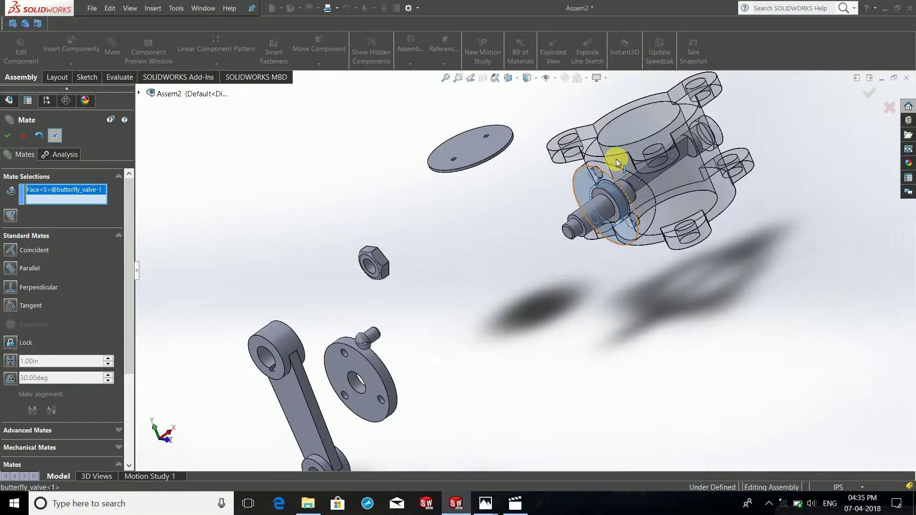
mouse_move(617, 162)
middle_mouse_down()
mouse_move(491, 333)
mouse_move(415, 311)
middle_mouse_up()
left_click(392, 297)
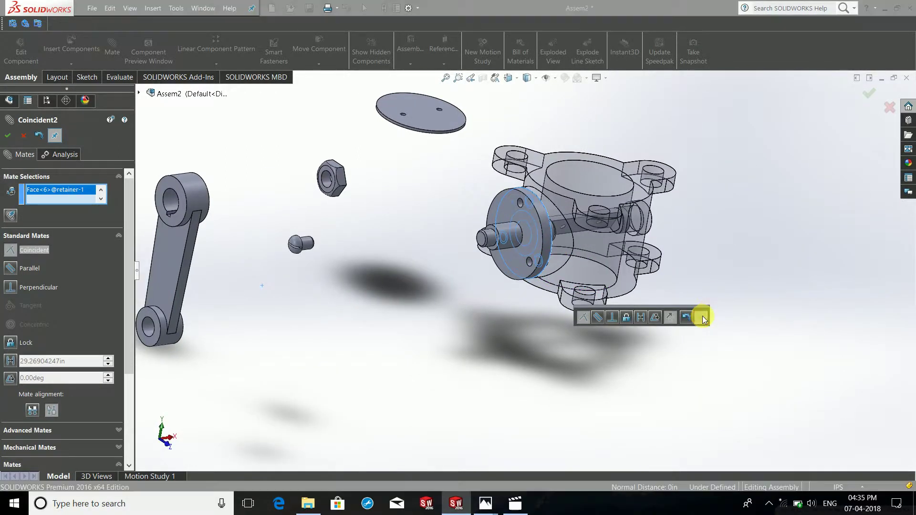
left_click(702, 317)
scroll(508, 244, "down", 3)
mouse_move(508, 244)
middle_mouse_down()
mouse_move(511, 214)
mouse_move(475, 155)
middle_mouse_up()
scroll(474, 170, "down", 2)
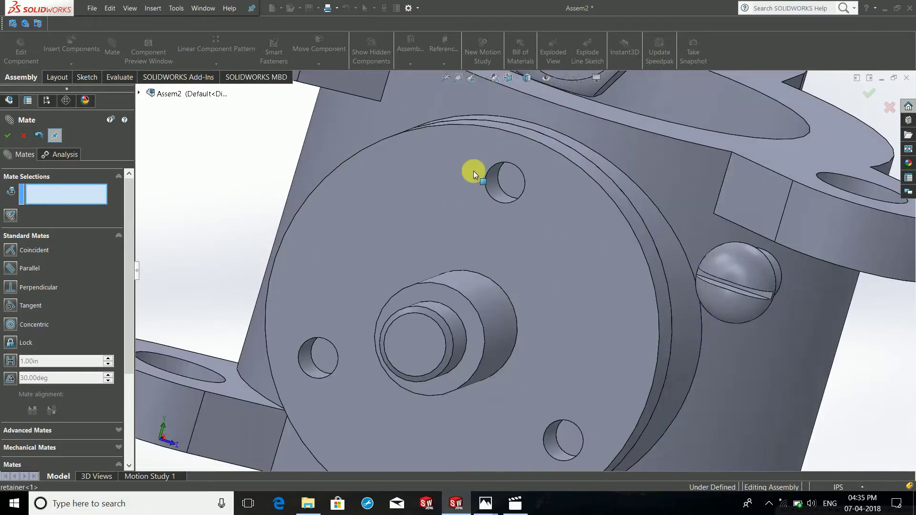
scroll(473, 171, "down", 2)
middle_click_drag(512, 205, 511, 205)
left_click(512, 206)
scroll(533, 202, "down", 1)
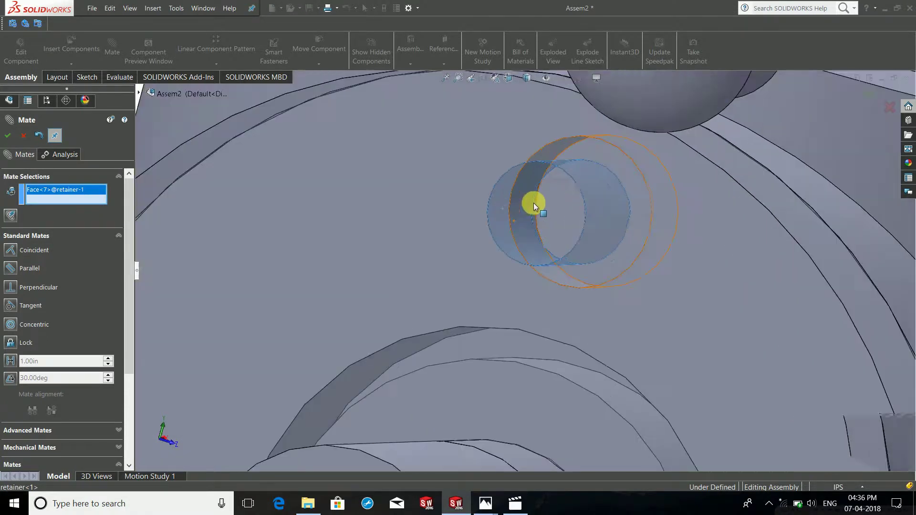
scroll(533, 203, "down", 2)
left_click(522, 227)
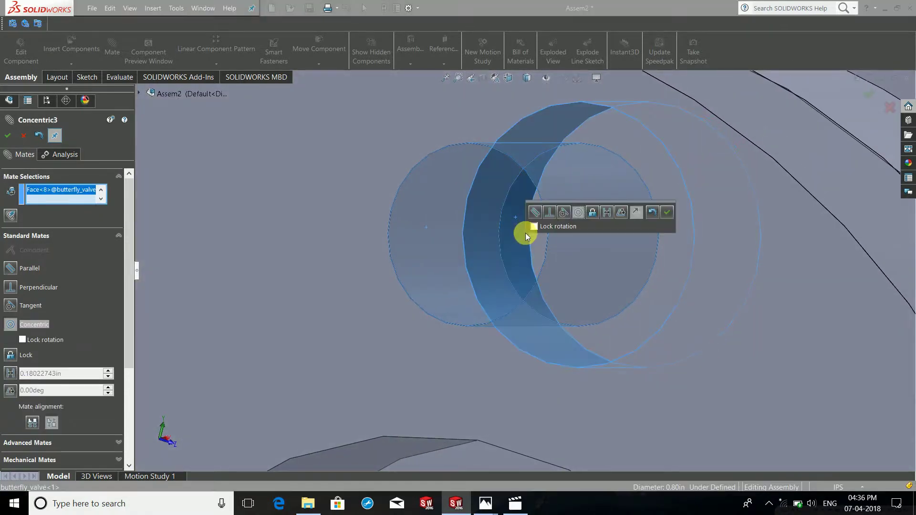
left_click(672, 216)
scroll(663, 219, "up", 3)
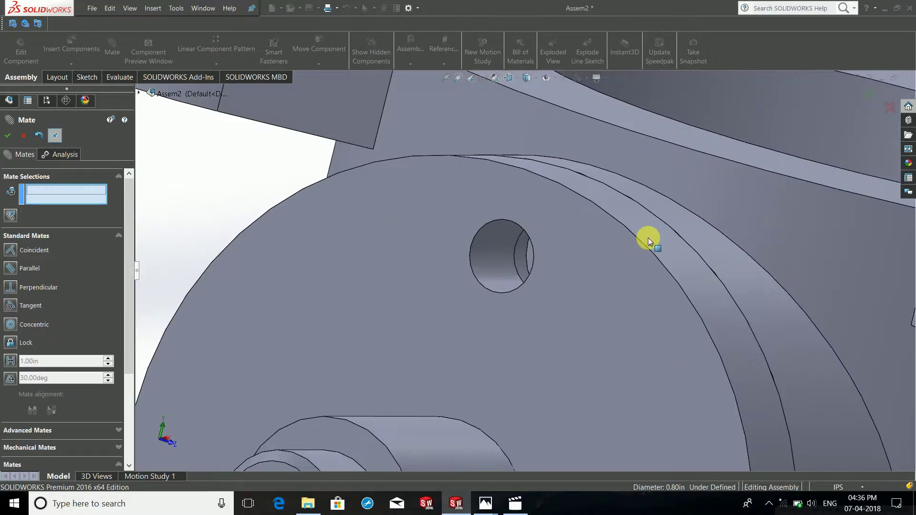
scroll(648, 238, "up", 2)
mouse_move(517, 289)
middle_mouse_down()
mouse_move(552, 337)
mouse_move(538, 328)
middle_mouse_up()
scroll(507, 262, "down", 2)
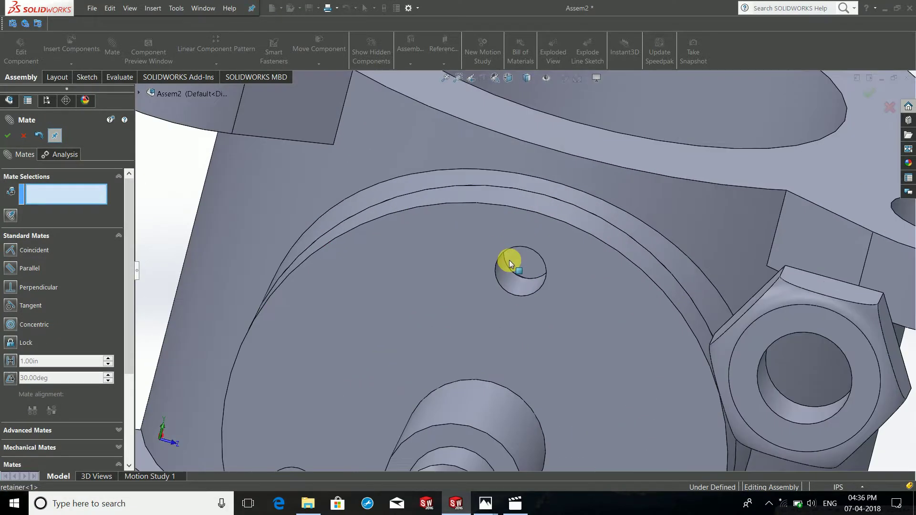
scroll(503, 248, "down", 2)
scroll(503, 249, "up", 3)
mouse_move(504, 249)
middle_mouse_down()
mouse_move(503, 219)
mouse_move(549, 219)
mouse_move(549, 241)
middle_mouse_up()
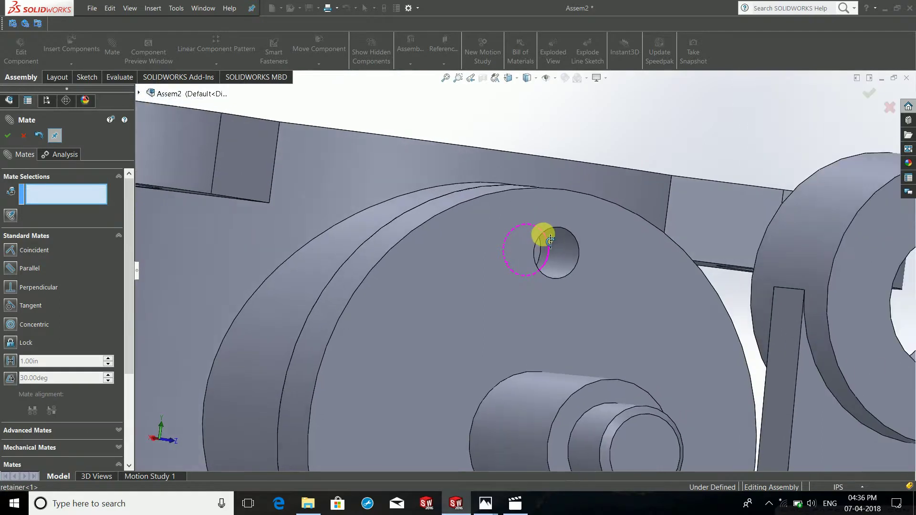
scroll(501, 279, "down", 3)
scroll(501, 280, "up", 3)
scroll(475, 269, "up", 1)
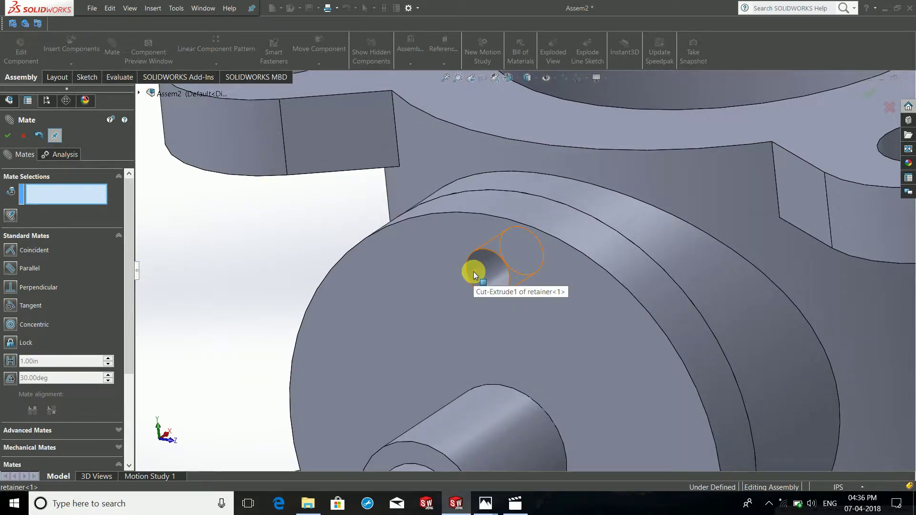
scroll(477, 296, "up", 5)
scroll(480, 328, "down", 2)
scroll(531, 290, "down", 2)
mouse_move(531, 291)
middle_mouse_down()
mouse_move(583, 266)
mouse_move(528, 303)
mouse_move(491, 272)
middle_mouse_up()
scroll(538, 300, "up", 3)
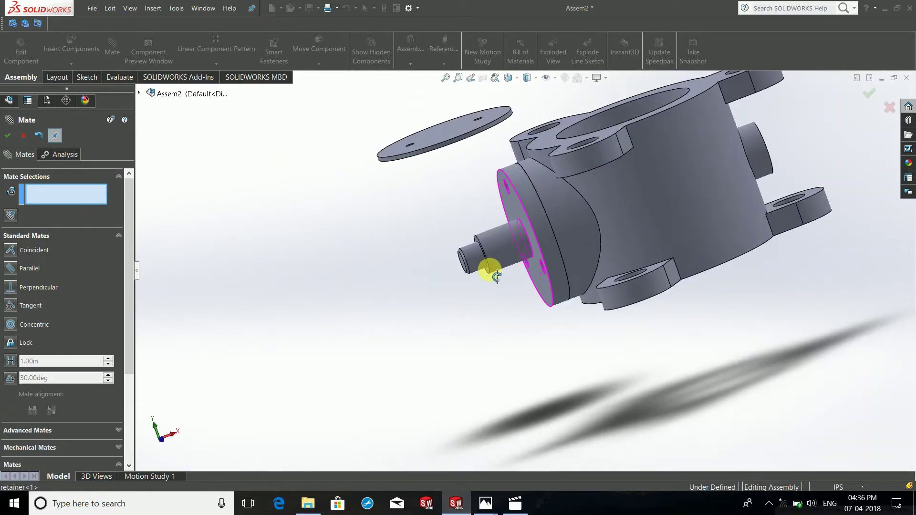
scroll(551, 240, "down", 3)
scroll(551, 239, "down", 2)
scroll(537, 239, "down", 1)
scroll(538, 238, "down", 2)
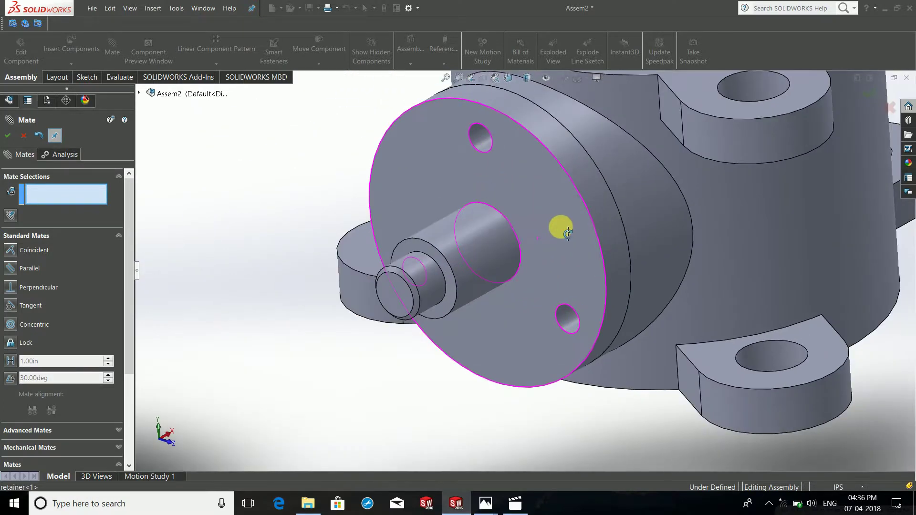
scroll(558, 224, "down", 1)
scroll(571, 262, "up", 2)
scroll(610, 290, "up", 2)
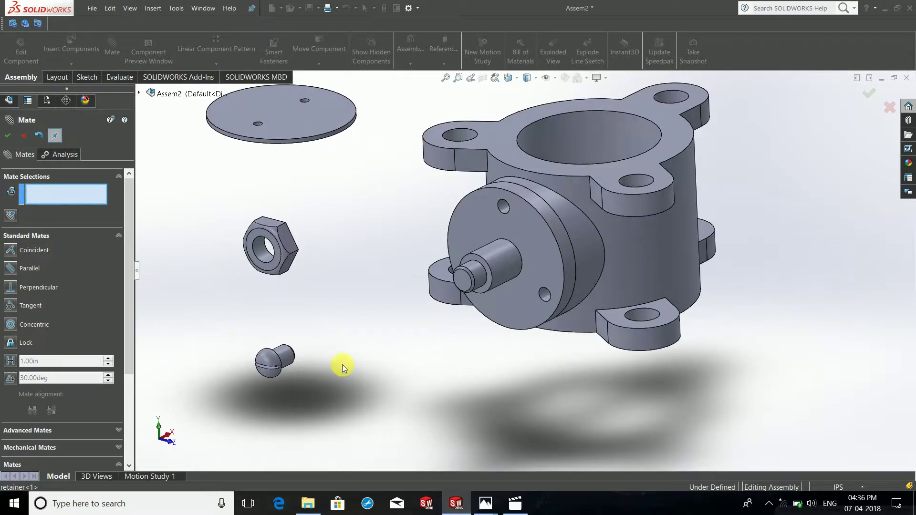
- Mate the crank arm's hole Concentric with the shaft
scroll(342, 365, "up", 1)
scroll(219, 324, "down", 3)
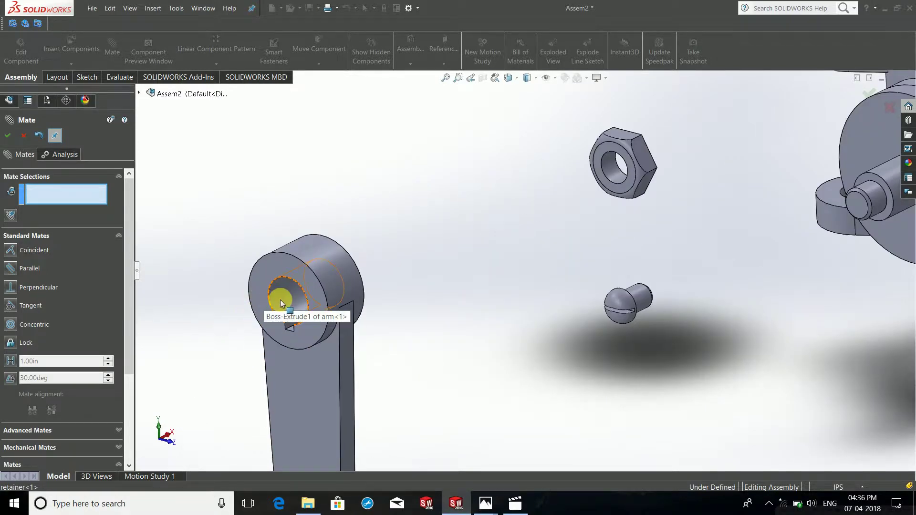
left_click(280, 300)
scroll(814, 207, "up", 2)
scroll(716, 228, "down", 3)
left_click(704, 239)
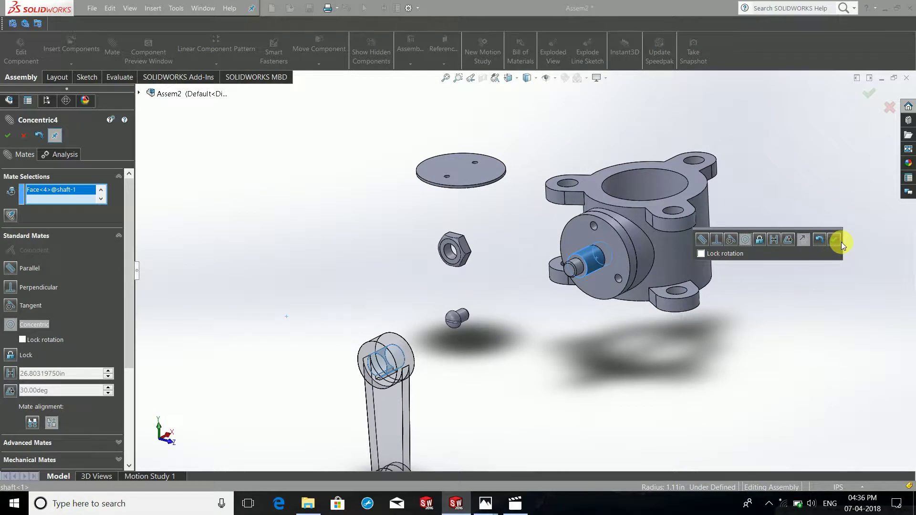
left_click(838, 240)
- Mate the crank arm's flat face Coincident with the retainer face
left_click(588, 278)
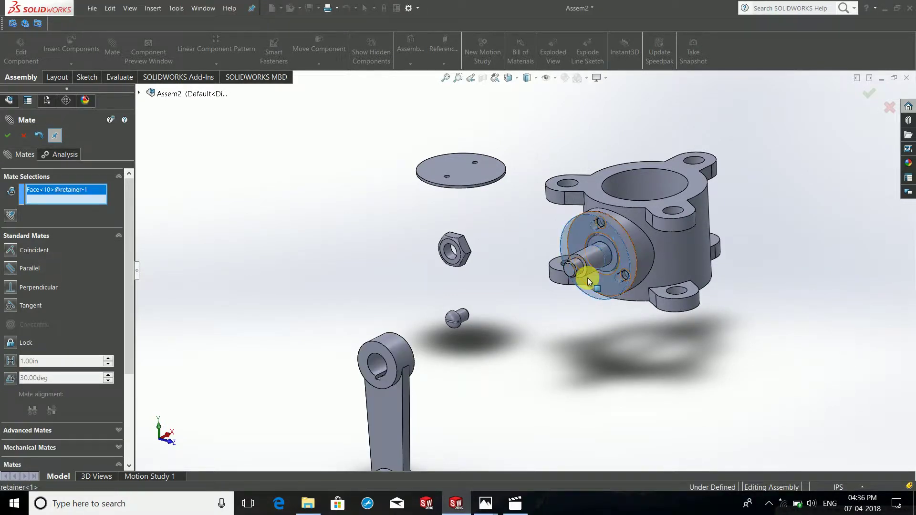
scroll(435, 339, "down", 3)
scroll(534, 314, "down", 2)
scroll(580, 261, "down", 2)
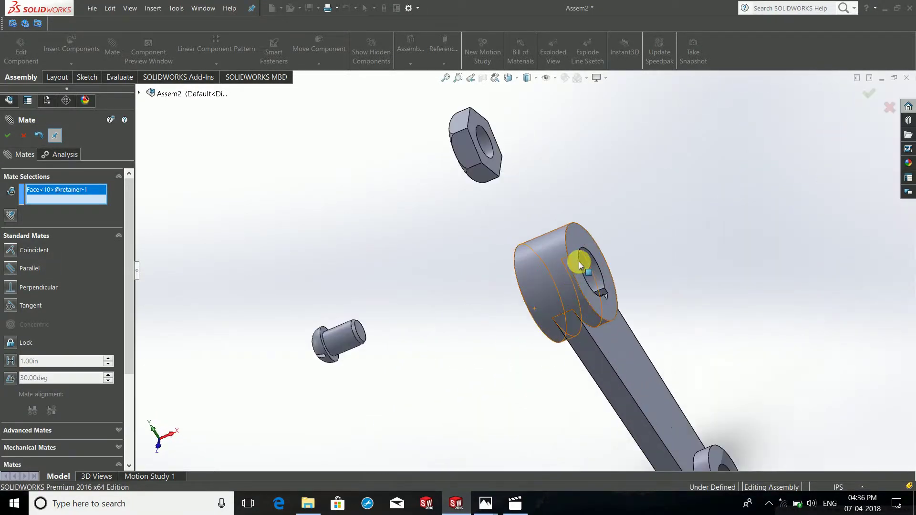
scroll(579, 262, "down", 2)
left_click(557, 213)
scroll(601, 228, "up", 3)
scroll(580, 266, "up", 3)
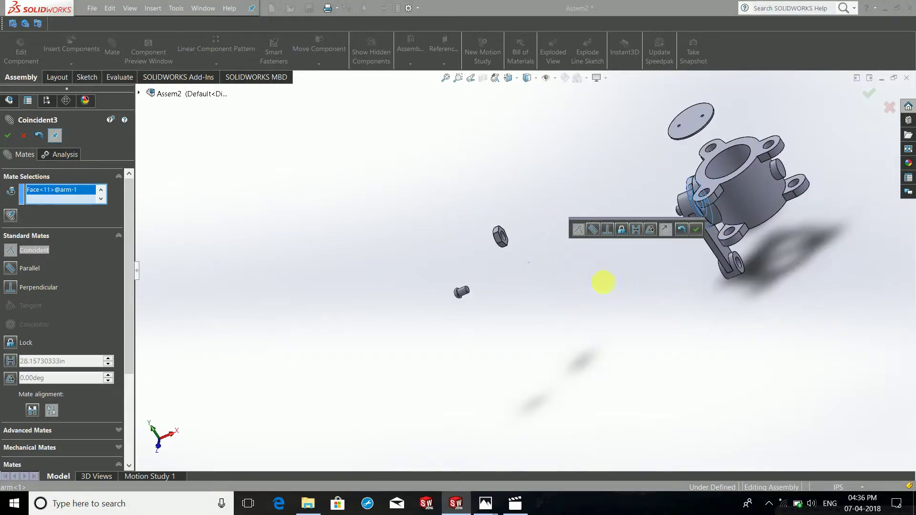
left_click(696, 230)
- Mate the hex nut's hole Concentric with the shaft end
scroll(681, 248, "down", 2)
scroll(680, 210, "down", 2)
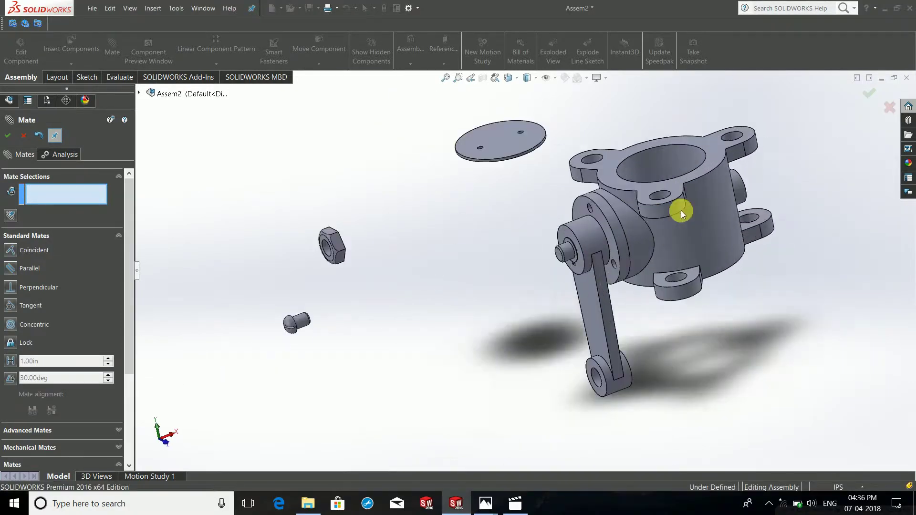
scroll(554, 262, "down", 2)
scroll(440, 300, "up", 3)
scroll(254, 311, "up", 1)
scroll(422, 231, "down", 3)
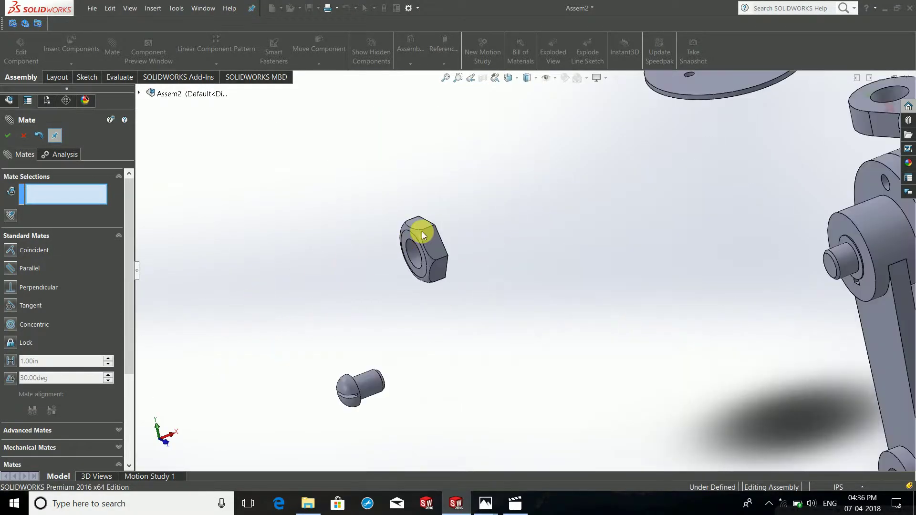
scroll(423, 239, "down", 2)
left_click(447, 268)
scroll(539, 265, "up", 3)
scroll(686, 260, "up", 1)
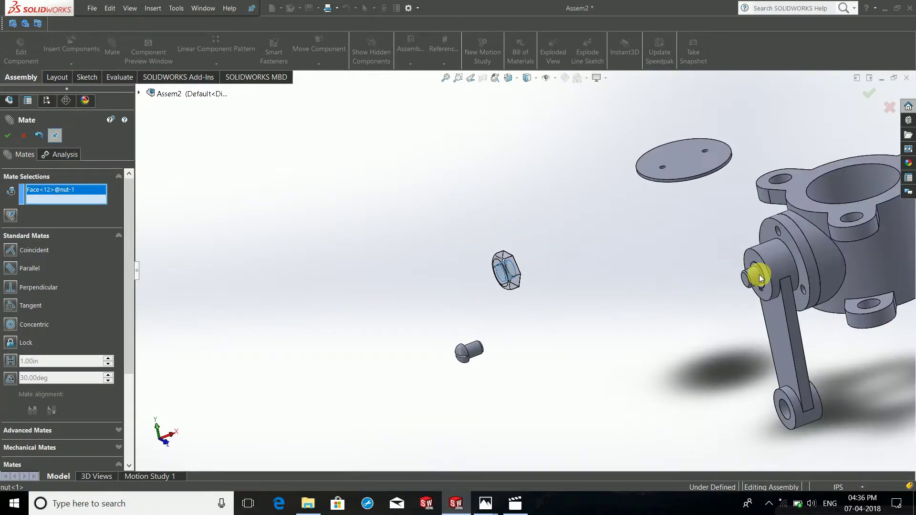
scroll(761, 278, "down", 2)
left_click(694, 262)
scroll(737, 272, "down", 2)
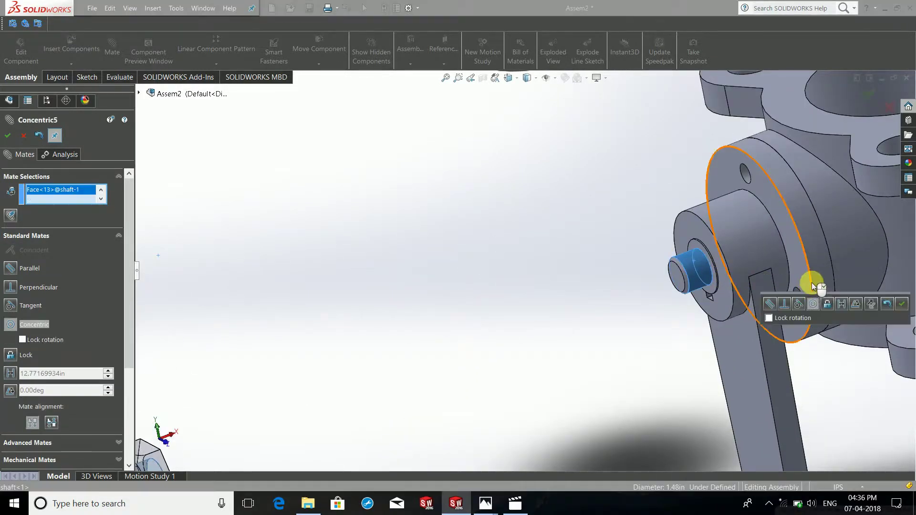
left_click(902, 304)
- Mate the nut face Coincident with the shaft's end face
scroll(675, 280, "down", 2)
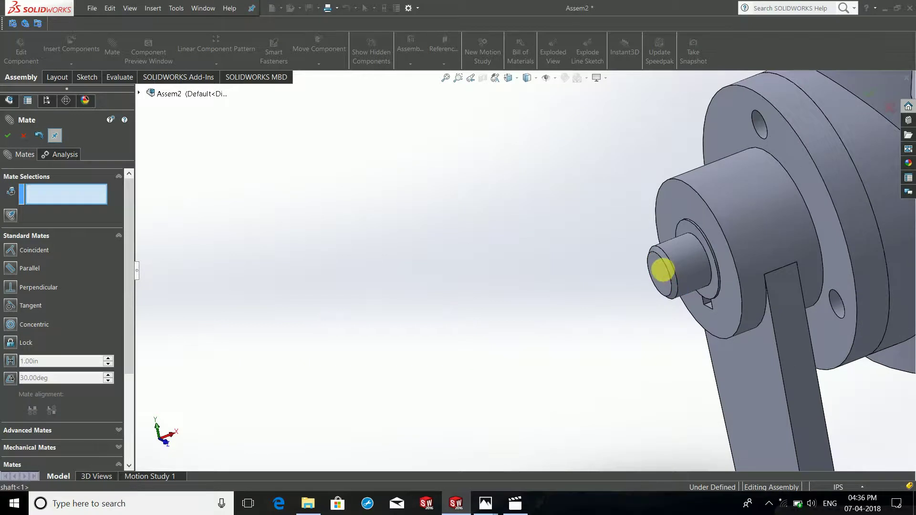
left_click(662, 271)
scroll(620, 285, "up", 2)
scroll(419, 352, "up", 2)
scroll(425, 287, "down", 3)
scroll(491, 231, "down", 2)
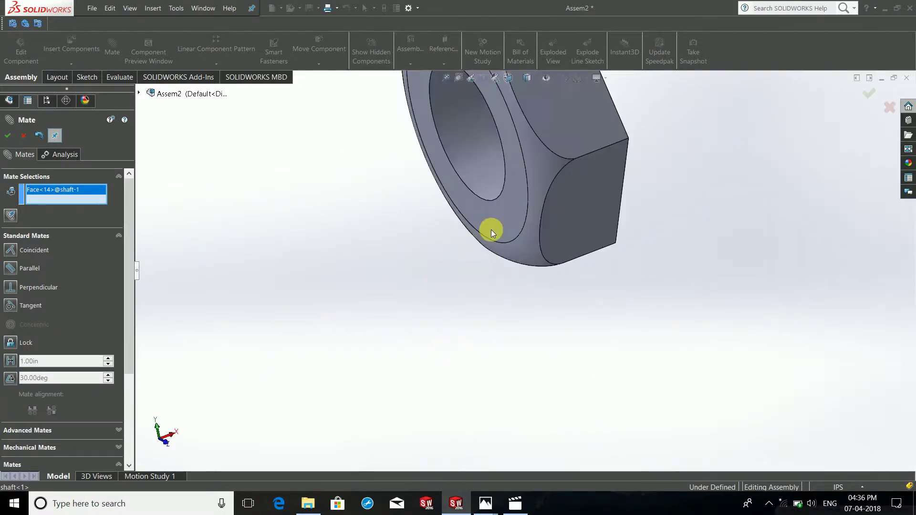
left_click(491, 230)
scroll(603, 262, "up", 2)
scroll(684, 265, "up", 2)
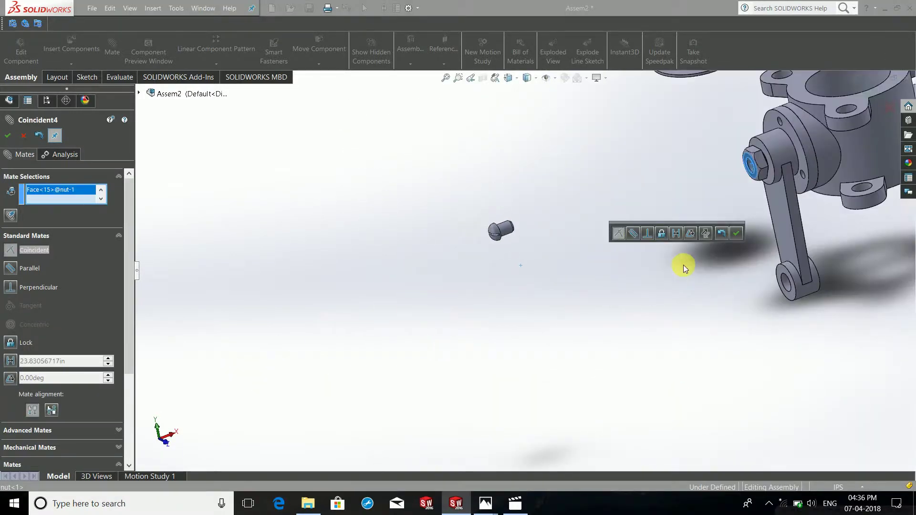
left_click(737, 233)
- Inspect the fitted nut and arm, then close the Mate PropertyManager
scroll(693, 205, "up", 2)
scroll(632, 207, "down", 4)
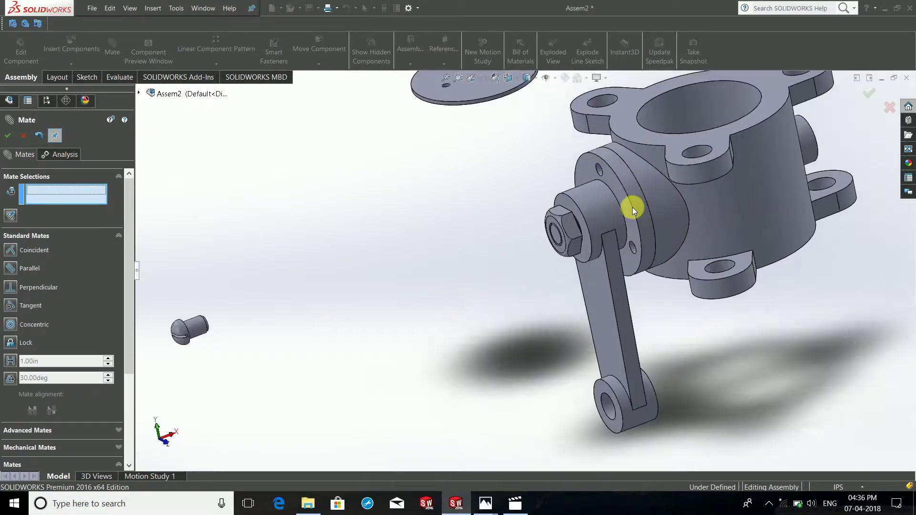
scroll(537, 233, "down", 3)
scroll(512, 258, "down", 3)
scroll(552, 231, "down", 2)
scroll(534, 246, "down", 1)
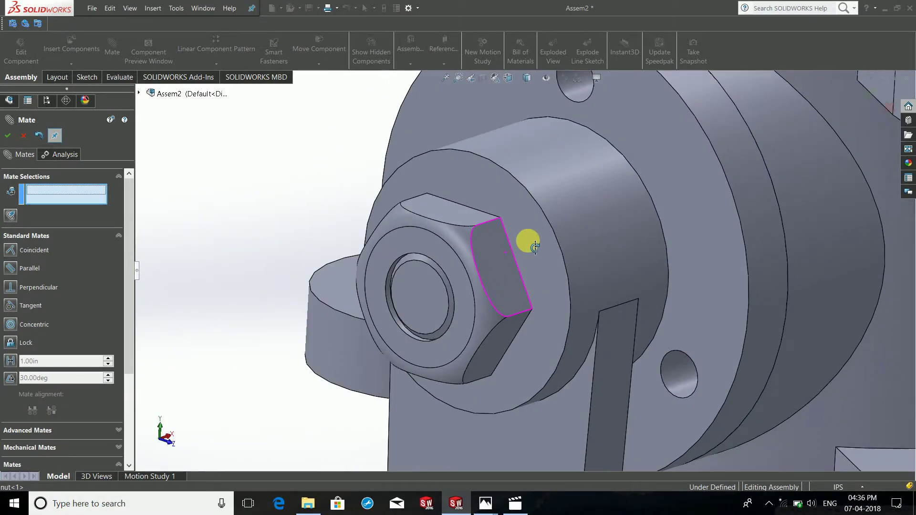
mouse_move(535, 247)
middle_mouse_down()
mouse_move(508, 276)
mouse_move(528, 306)
mouse_move(527, 359)
mouse_move(556, 296)
mouse_move(604, 366)
mouse_move(579, 384)
mouse_move(534, 313)
mouse_move(491, 365)
mouse_move(471, 227)
mouse_move(420, 262)
mouse_move(428, 282)
mouse_move(638, 262)
middle_mouse_up()
scroll(620, 264, "down", 4)
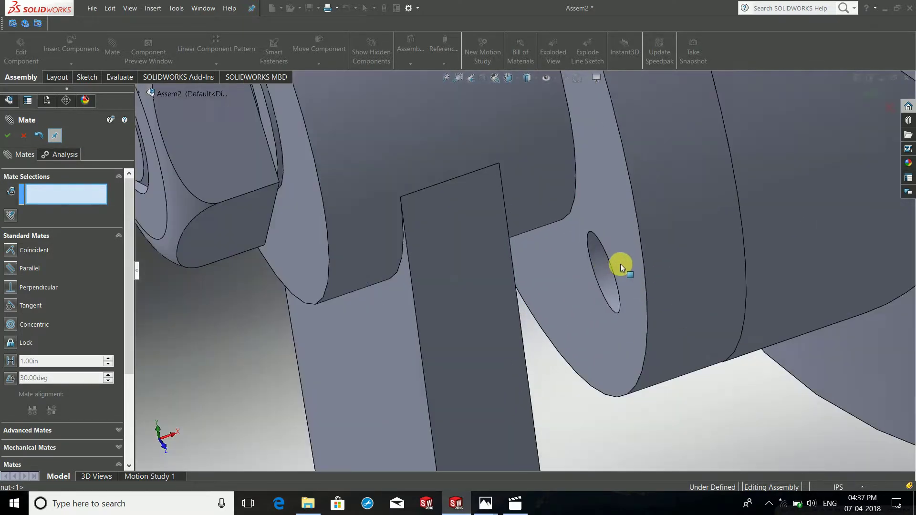
scroll(621, 264, "down", 2)
scroll(640, 272, "down", 2)
scroll(660, 270, "down", 2)
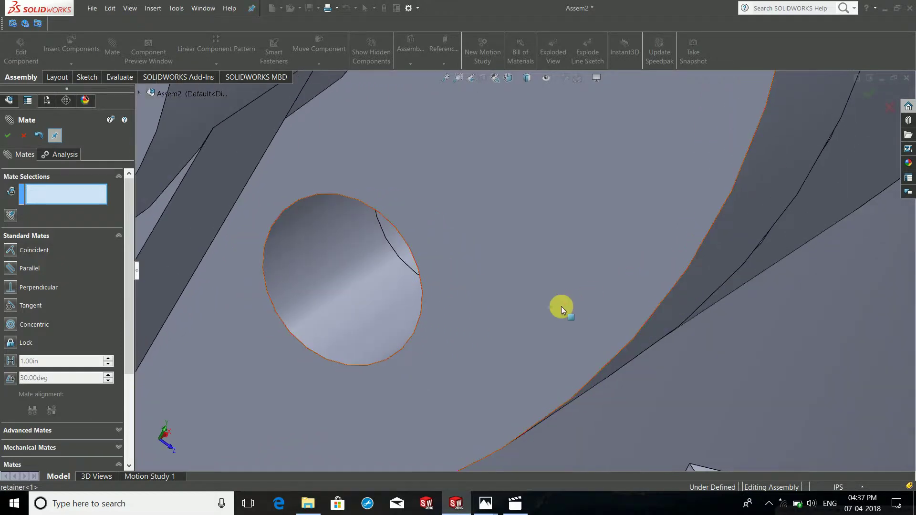
scroll(439, 320, "up", 5)
scroll(408, 279, "up", 3)
scroll(365, 249, "down", 3)
scroll(365, 249, "down", 2)
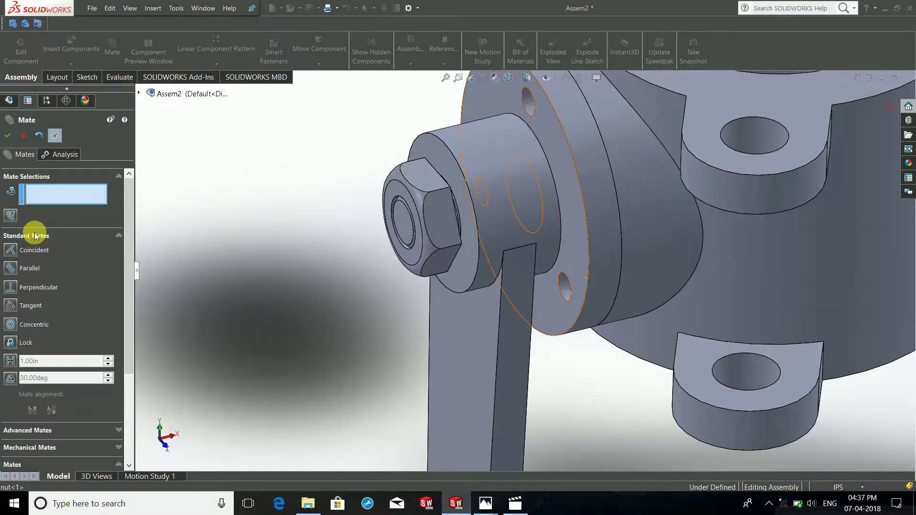
left_click(24, 136)
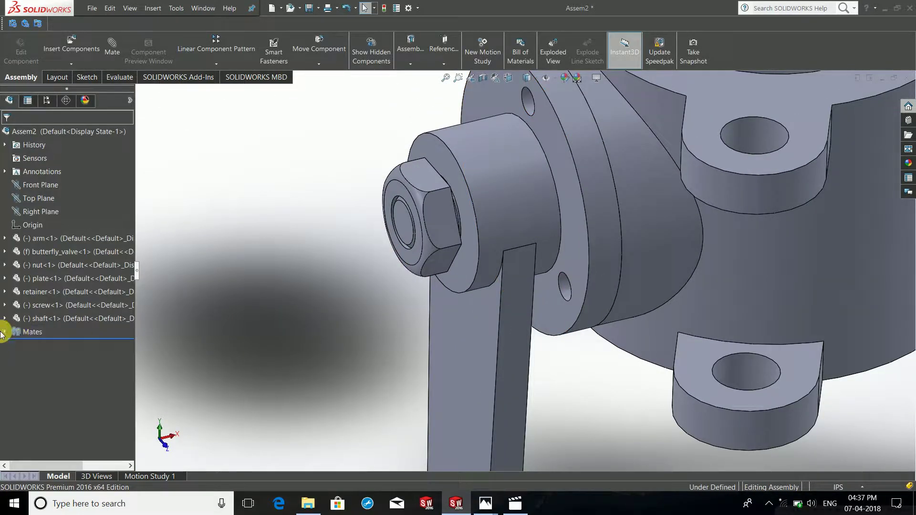
- Locate the Coincident4 nut mate in the mates list and edit it
left_click(4, 332)
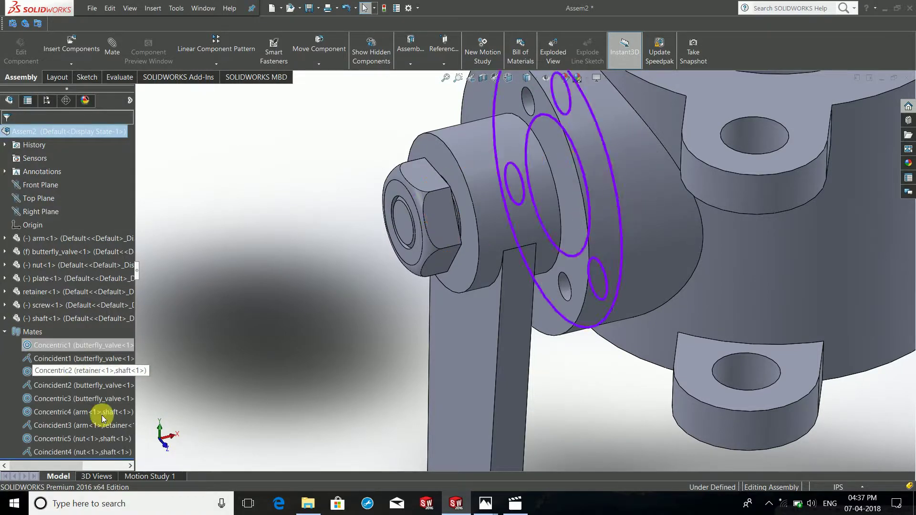
right_click(32, 455)
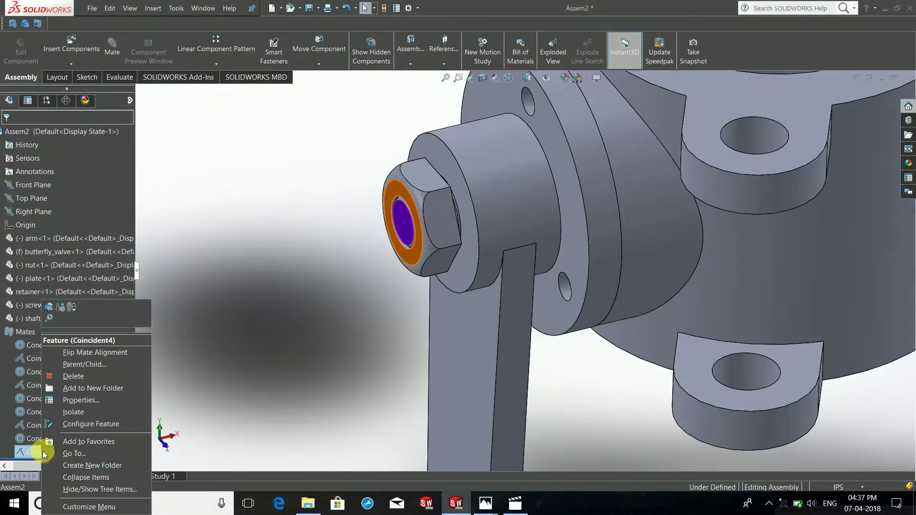
left_click(53, 319)
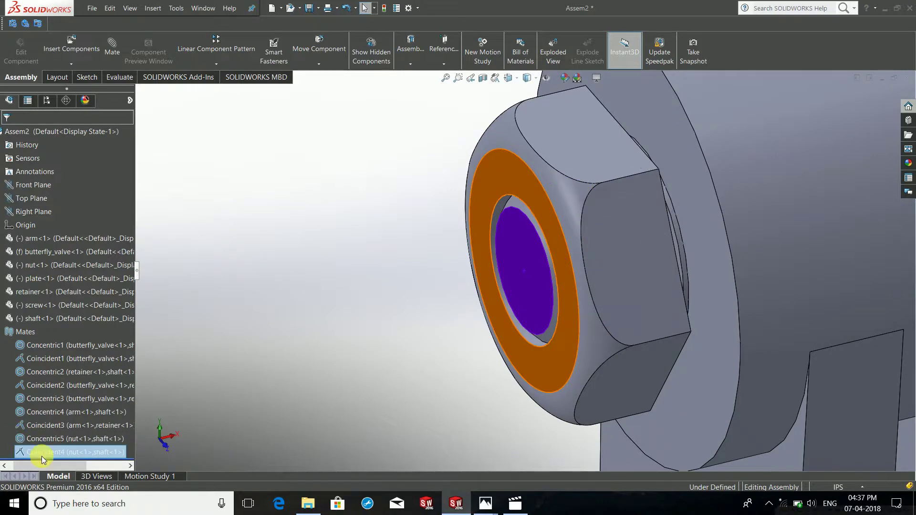
right_click(42, 455)
left_click(68, 304)
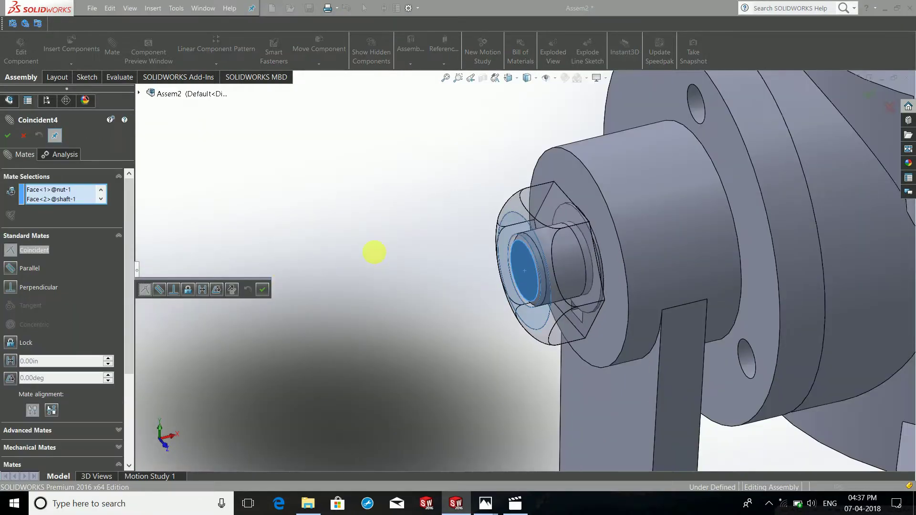
- Replace the Coincident4 selections with the arm face and the nut face
scroll(506, 195, "up", 2)
scroll(529, 306, "down", 3)
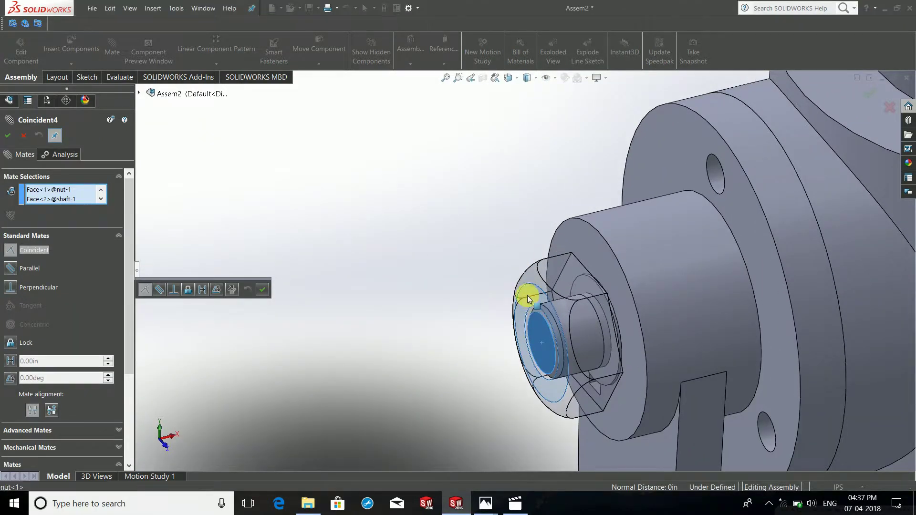
right_click(73, 191)
left_click(158, 227)
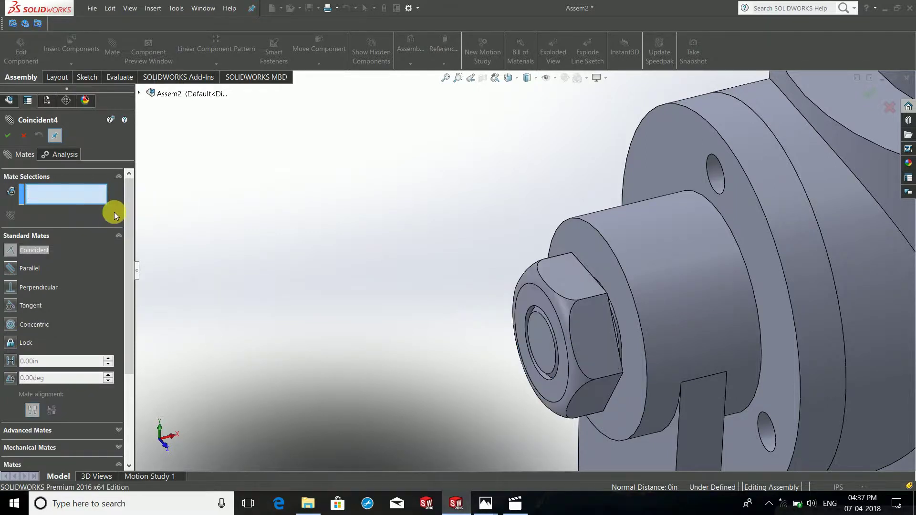
left_click(592, 251)
middle_click_drag(592, 252, 561, 283)
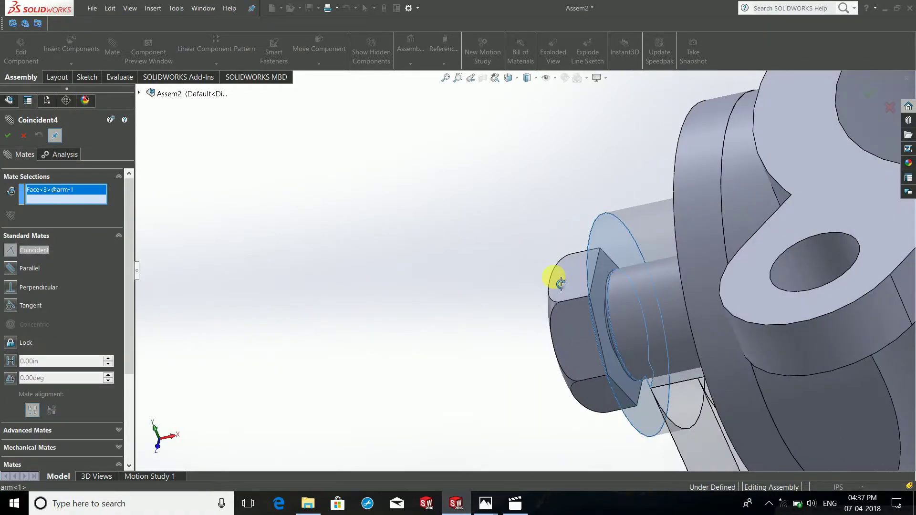
scroll(561, 282, "down", 2)
scroll(578, 319, "down", 2)
scroll(556, 290, "down", 2)
scroll(539, 282, "down", 1)
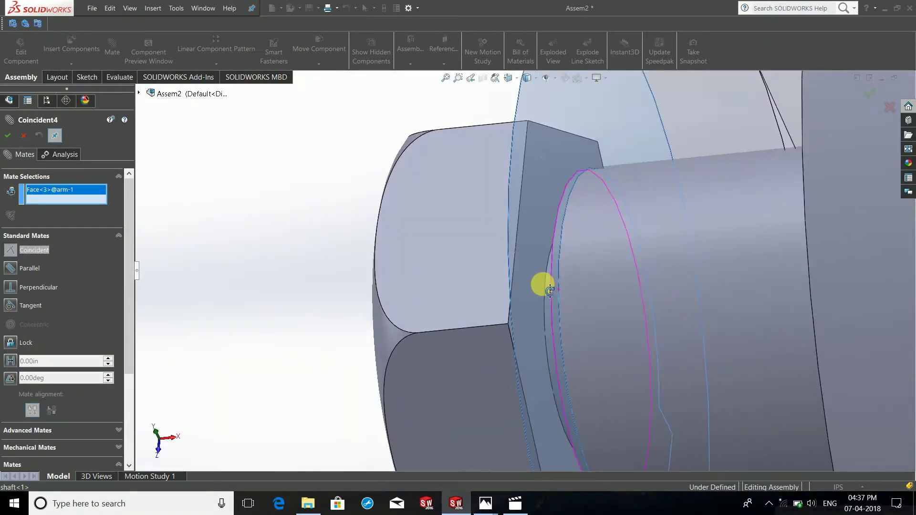
left_click(528, 310)
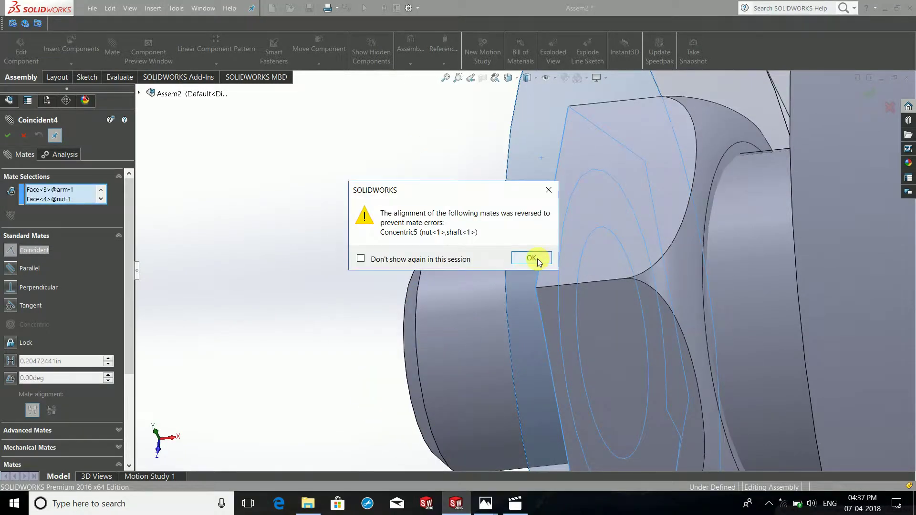
- Flip the mate alignment so the nut sits flush on the arm, and confirm
left_click(537, 259)
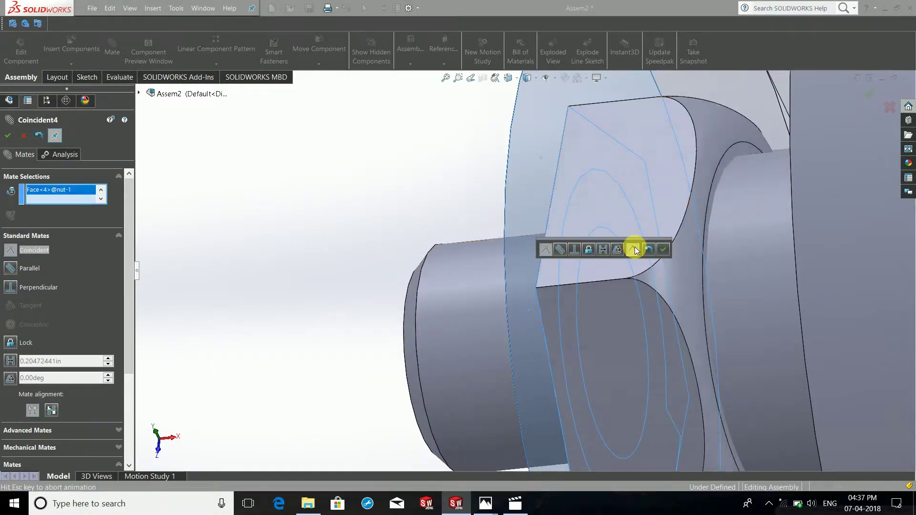
left_click(635, 249)
left_click(550, 268)
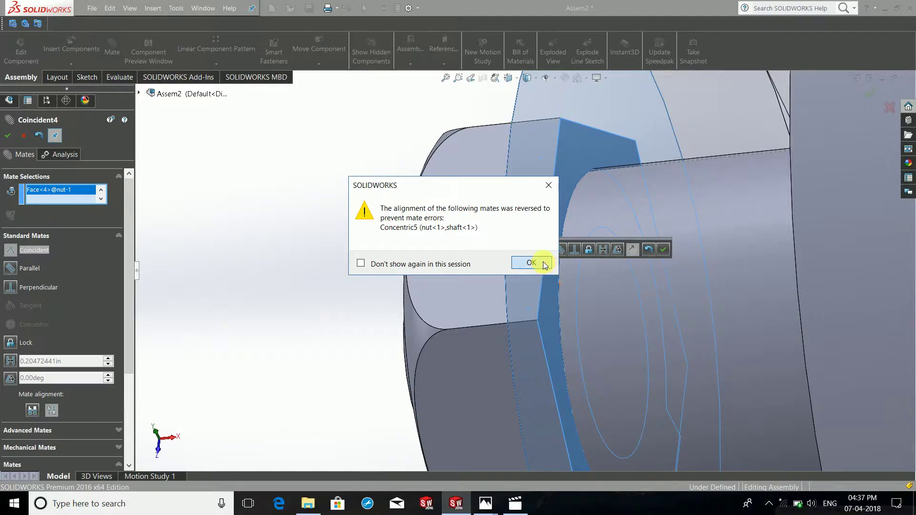
left_click(665, 250)
scroll(645, 275, "up", 3)
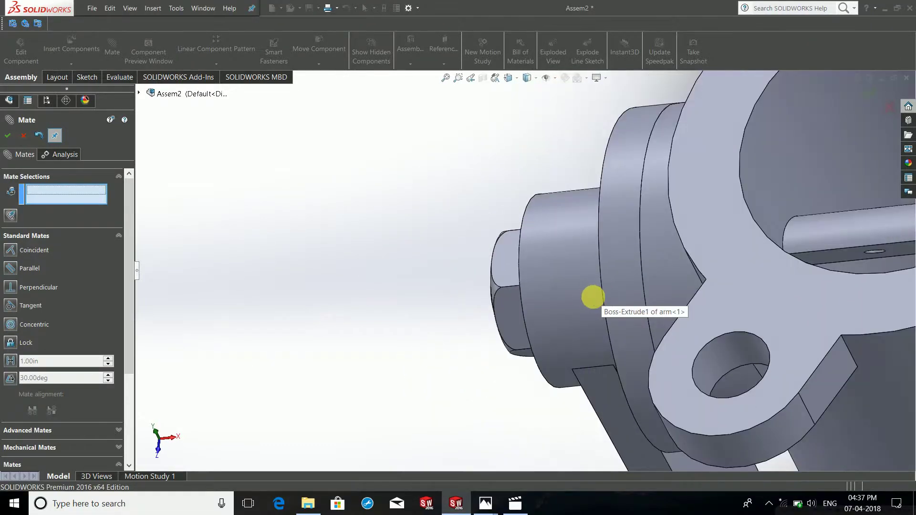
mouse_move(593, 296)
middle_mouse_down()
mouse_move(650, 282)
mouse_move(620, 286)
mouse_move(622, 294)
middle_mouse_up()
scroll(597, 297, "up", 5)
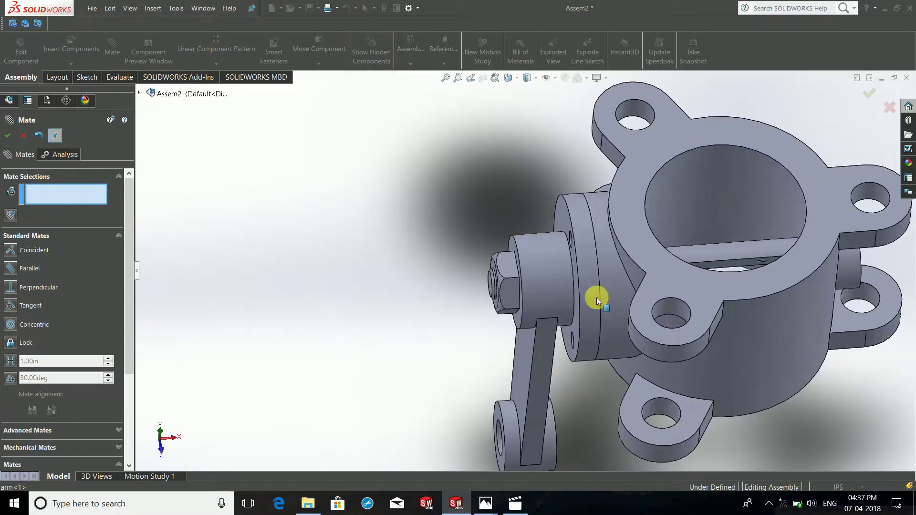
scroll(596, 297, "up", 3)
left_click(869, 98)
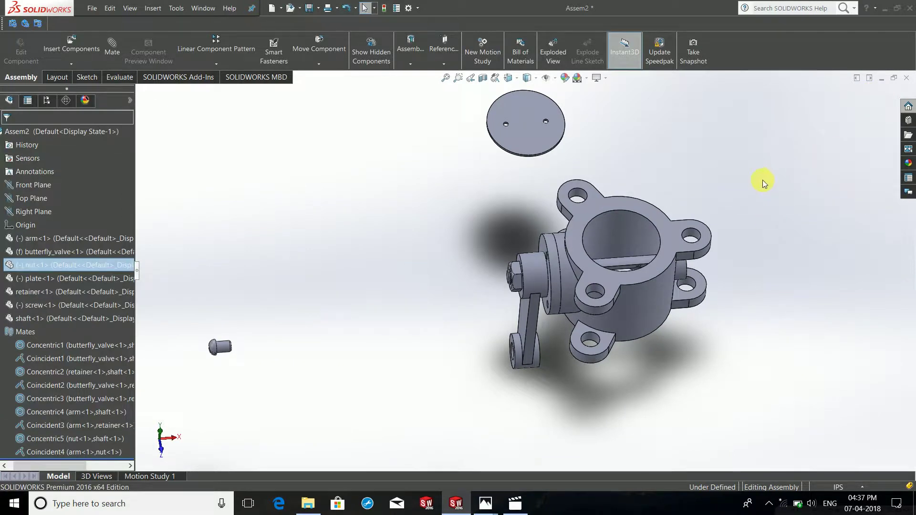
- Drag-rotate the shaft about its axis inside the valve body, then return to Select
middle_click_drag(608, 264, 602, 350)
scroll(573, 306, "down", 3)
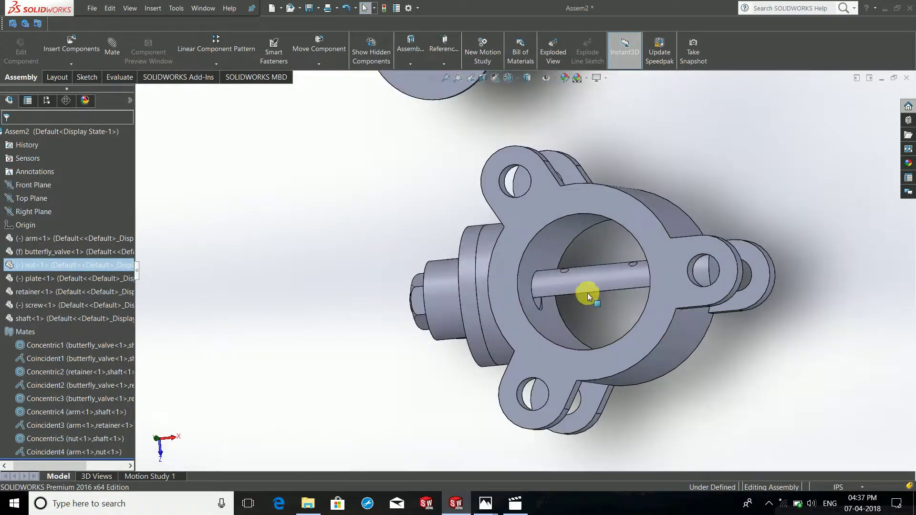
left_click(576, 282)
left_click_drag(588, 242, 582, 322)
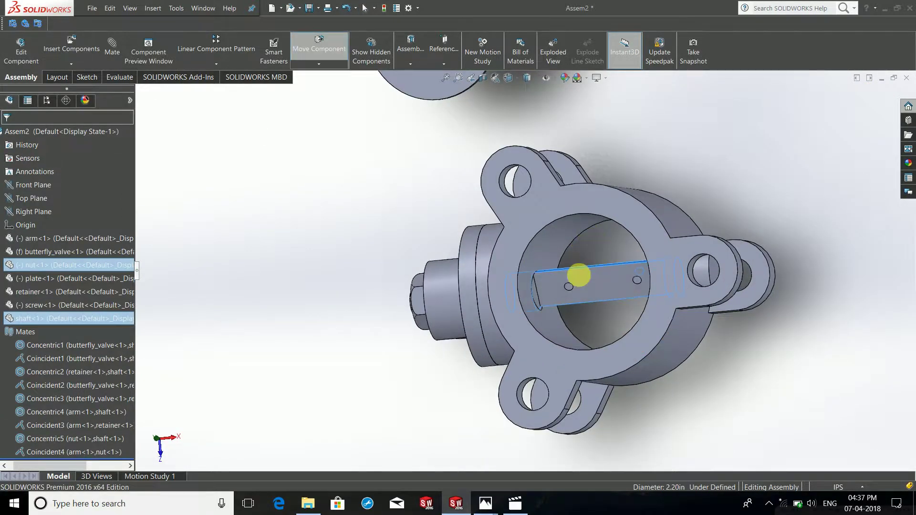
key("Escape")
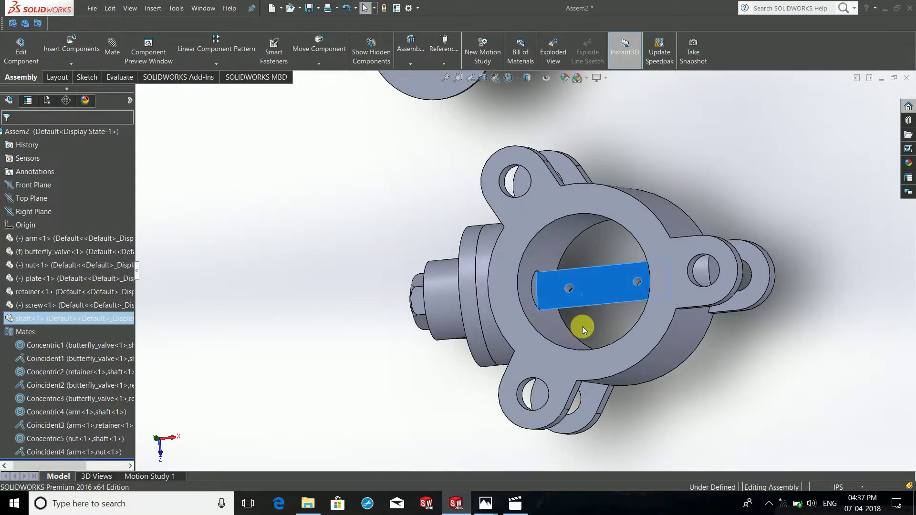
- Orbit to view the whole valve and arm, and select the butterfly plate
mouse_move(582, 326)
middle_mouse_down()
mouse_move(624, 225)
mouse_move(665, 313)
mouse_move(614, 344)
mouse_move(761, 307)
middle_mouse_up()
left_click(685, 328)
scroll(686, 328, "up", 5)
mouse_move(685, 327)
middle_mouse_down()
mouse_move(500, 218)
mouse_move(414, 254)
mouse_move(471, 131)
mouse_move(497, 292)
mouse_move(581, 305)
mouse_move(579, 326)
middle_mouse_up()
scroll(433, 229, "up", 3)
left_click(459, 152)
scroll(593, 288, "up", 2)
- Mate the butterfly plate's flat face onto the shaft's flat
scroll(632, 177, "down", 3)
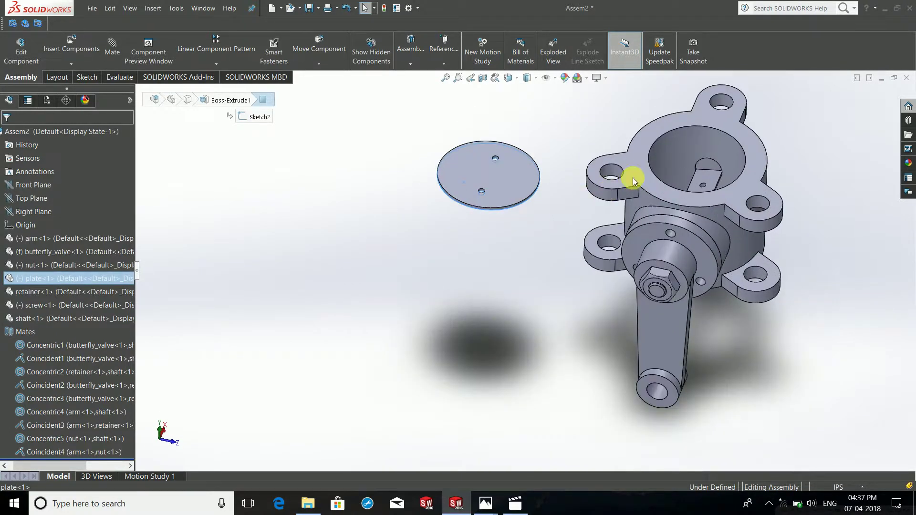
left_click(702, 176, "ctrl")
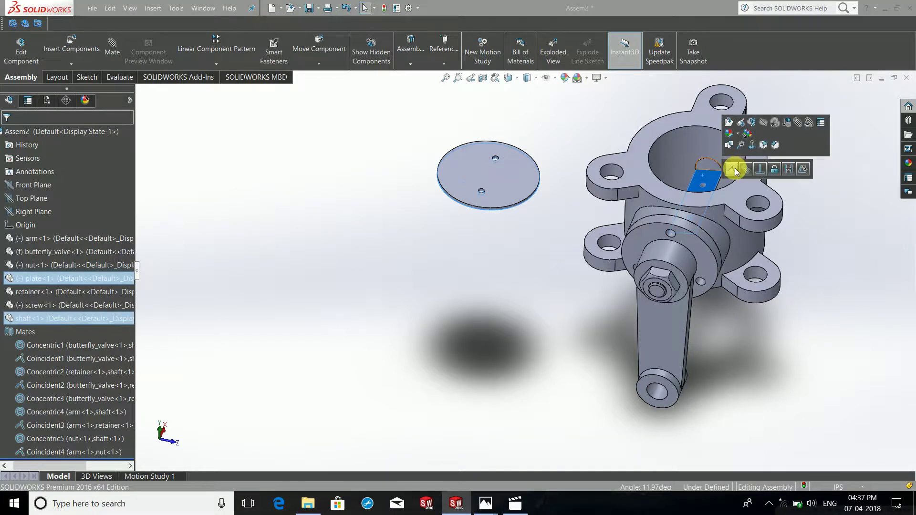
left_click(736, 166)
- Make the first plate hole concentric with the shaft hole
scroll(620, 248, "down", 3)
scroll(361, 213, "down", 2)
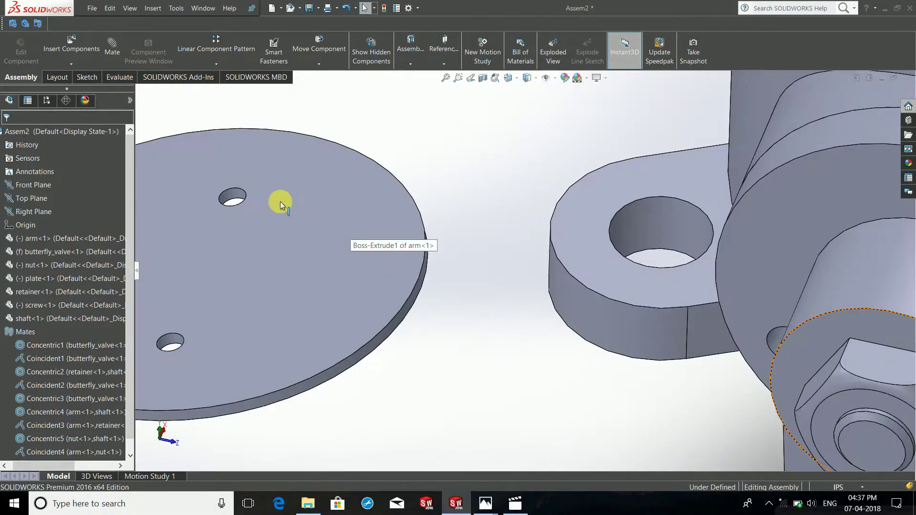
left_click(242, 196)
scroll(495, 214, "up", 3)
scroll(676, 199, "down", 2)
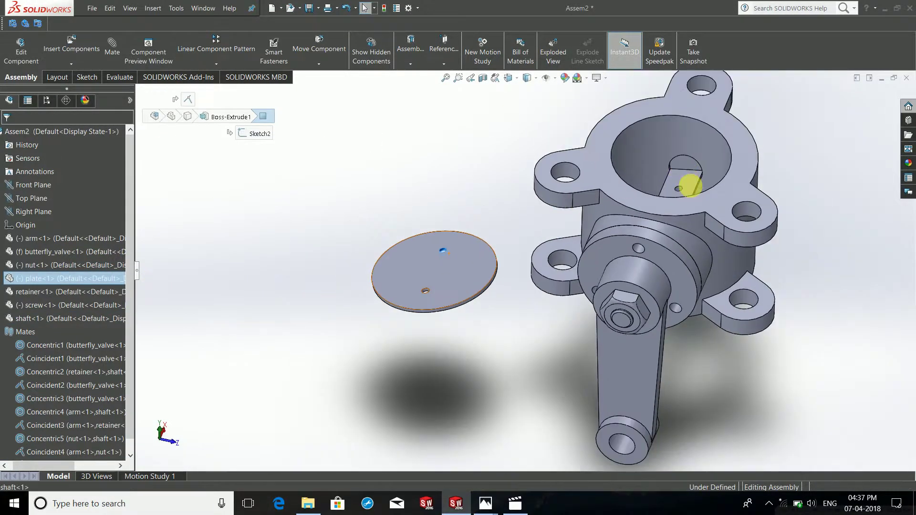
scroll(675, 199, "down", 2)
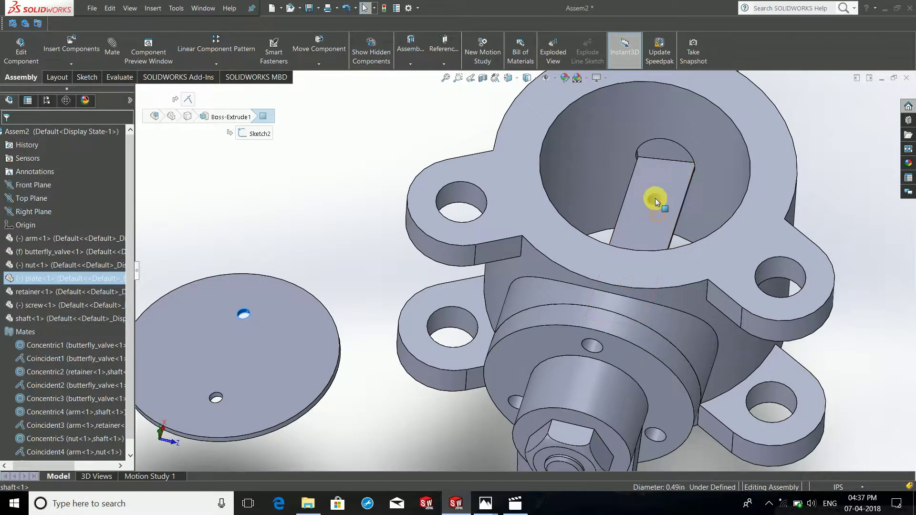
left_click(654, 199)
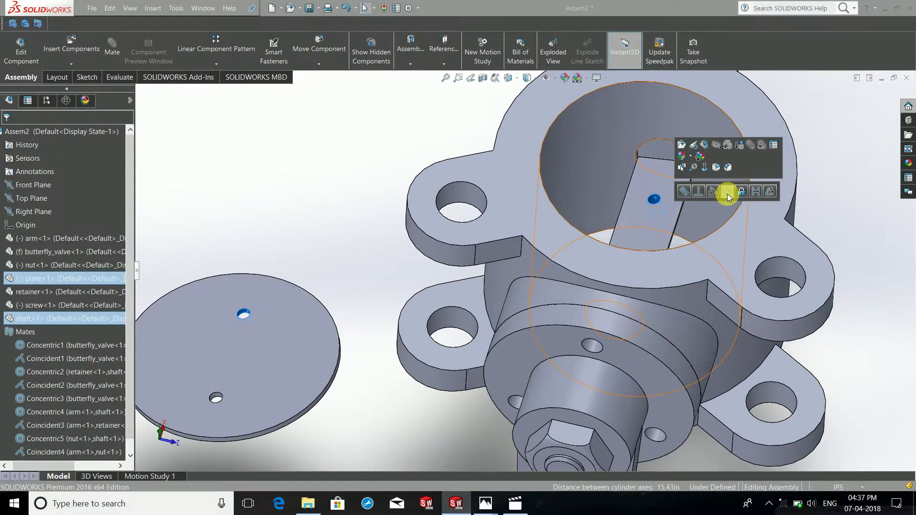
left_click(728, 194)
- Make the second plate hole concentric with the shaft's hole
scroll(680, 276, "up", 3)
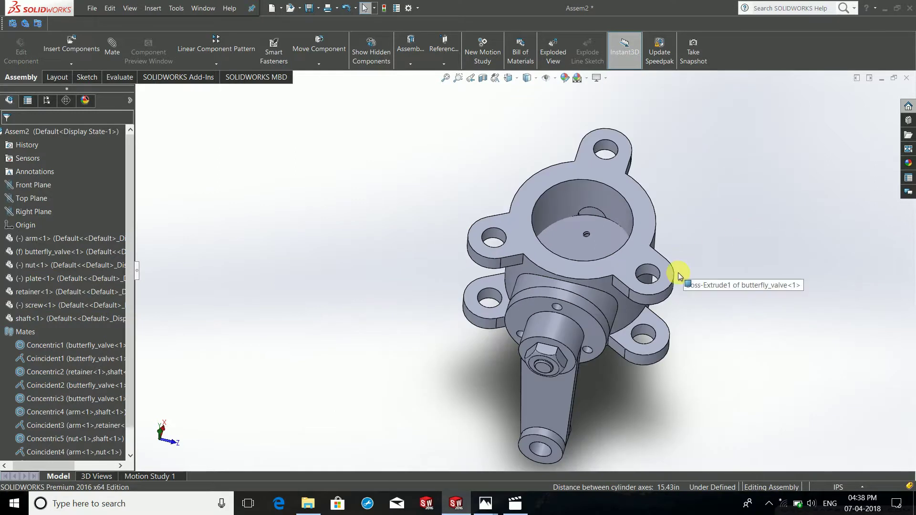
mouse_move(680, 276)
middle_mouse_down()
mouse_move(651, 328)
mouse_move(559, 256)
mouse_move(468, 293)
middle_mouse_up()
scroll(587, 198, "down", 5)
scroll(506, 234, "down", 3)
left_click(478, 291)
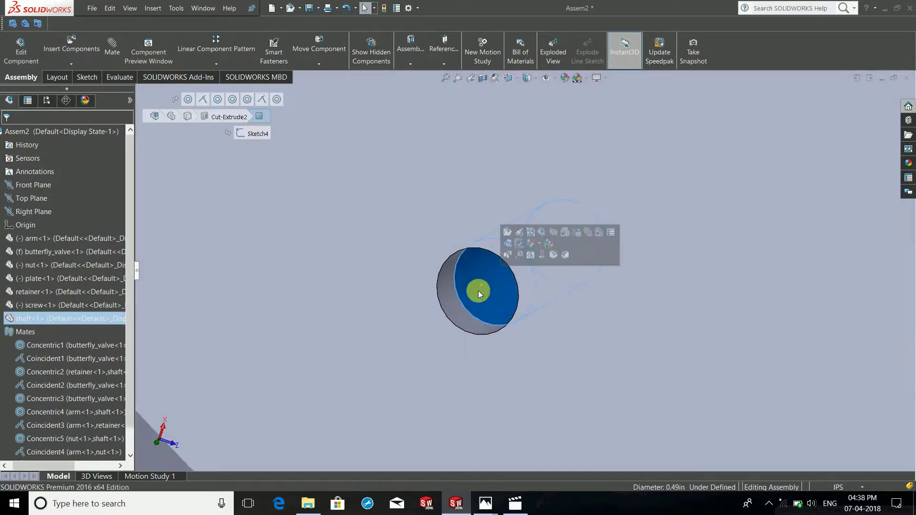
left_click(459, 307, "ctrl")
left_click(530, 301)
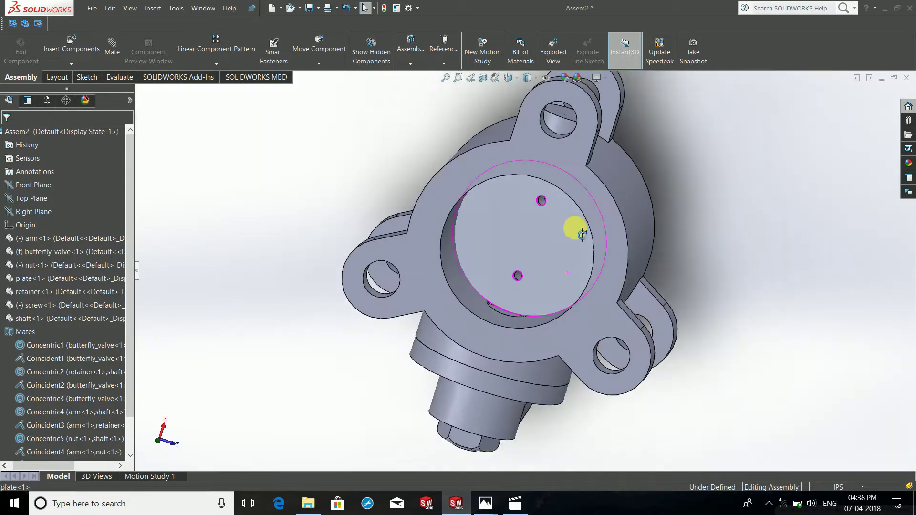
- Drag the plate to confirm it is now fully fixed
mouse_move(583, 234)
middle_mouse_down()
mouse_move(593, 123)
mouse_move(561, 231)
middle_mouse_up()
scroll(554, 231, "down", 3)
left_click_drag(570, 256, 542, 225)
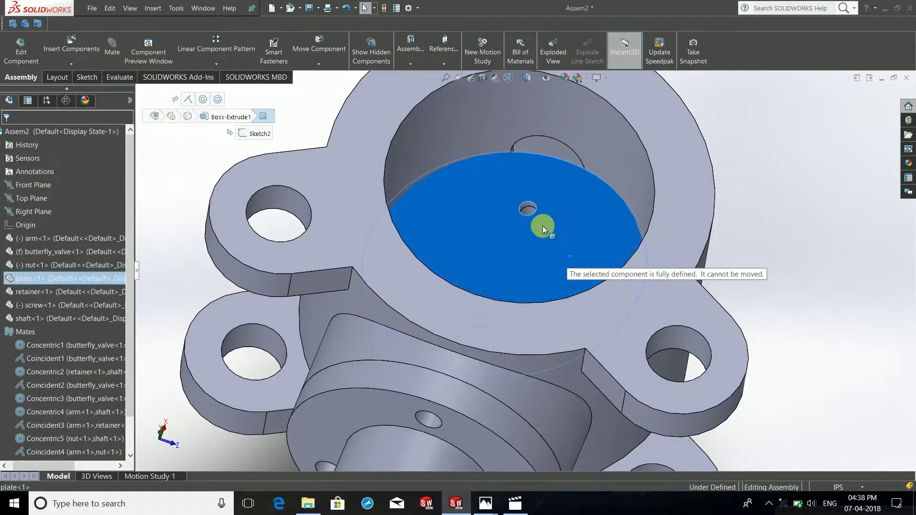
scroll(621, 238, "up", 2)
scroll(643, 252, "up", 2)
left_click(643, 252)
scroll(485, 254, "down", 5)
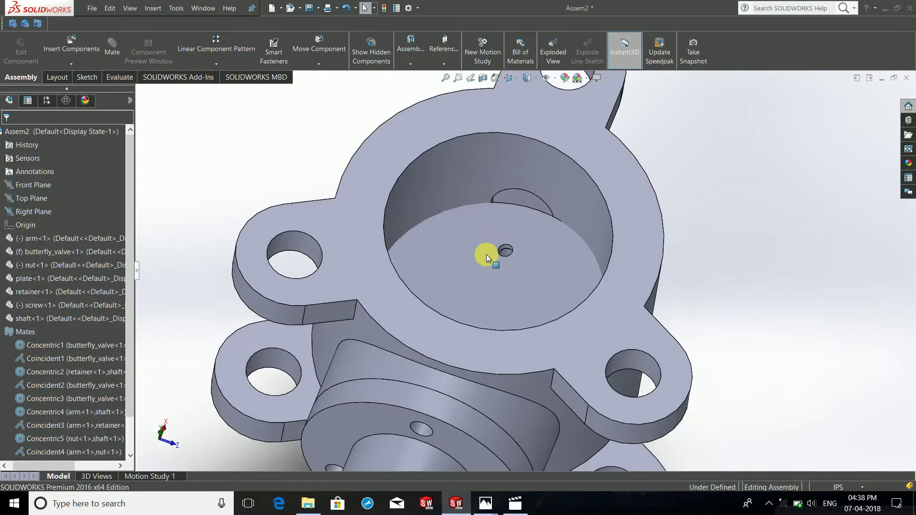
mouse_move(423, 255)
left_mouse_down()
mouse_move(489, 279)
mouse_move(556, 268)
mouse_move(489, 276)
left_mouse_up()
scroll(571, 261, "up", 3)
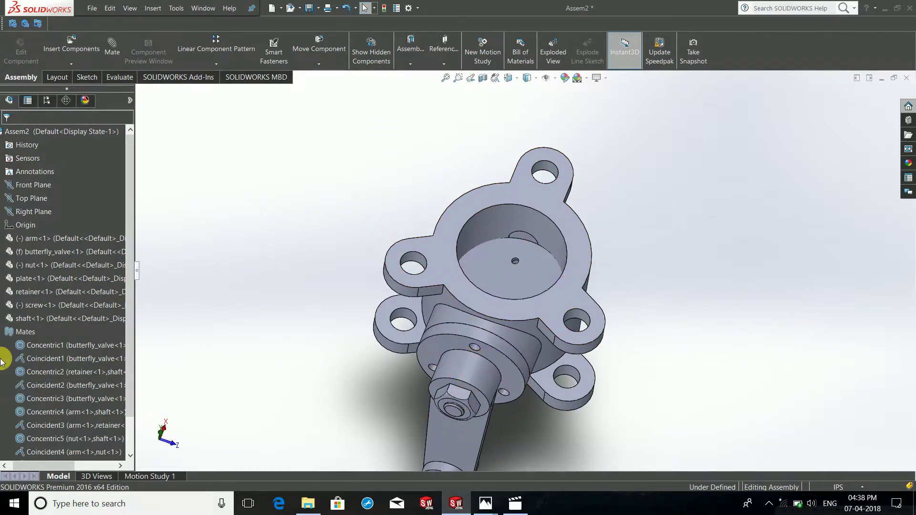
mouse_move(65, 329)
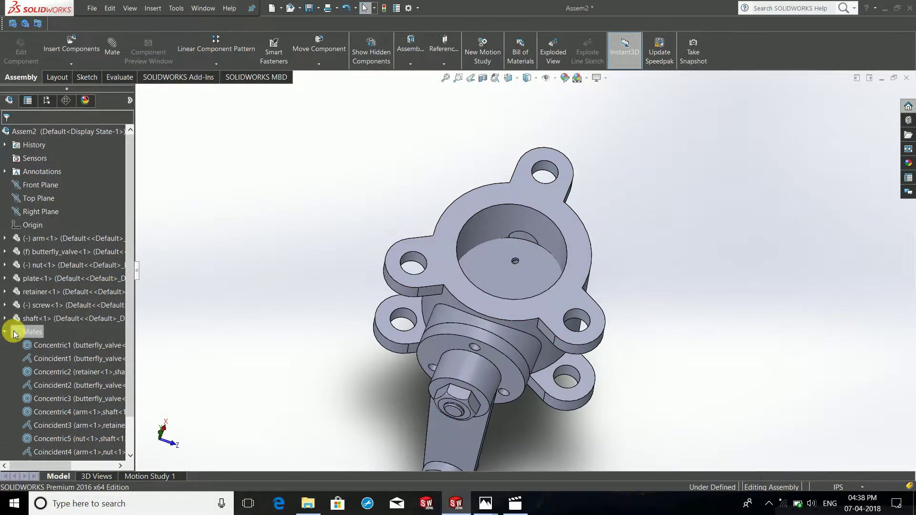
- Test that the plate is locked and swing the arm around the shaft
left_click(10, 332)
scroll(473, 215, "down", 3)
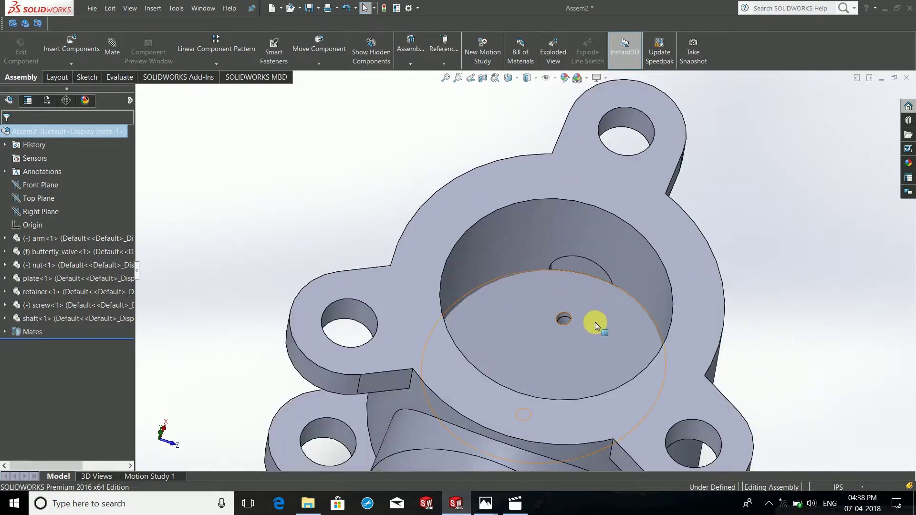
mouse_move(595, 322)
left_mouse_down()
mouse_move(474, 292)
mouse_move(498, 314)
mouse_move(640, 352)
left_mouse_up()
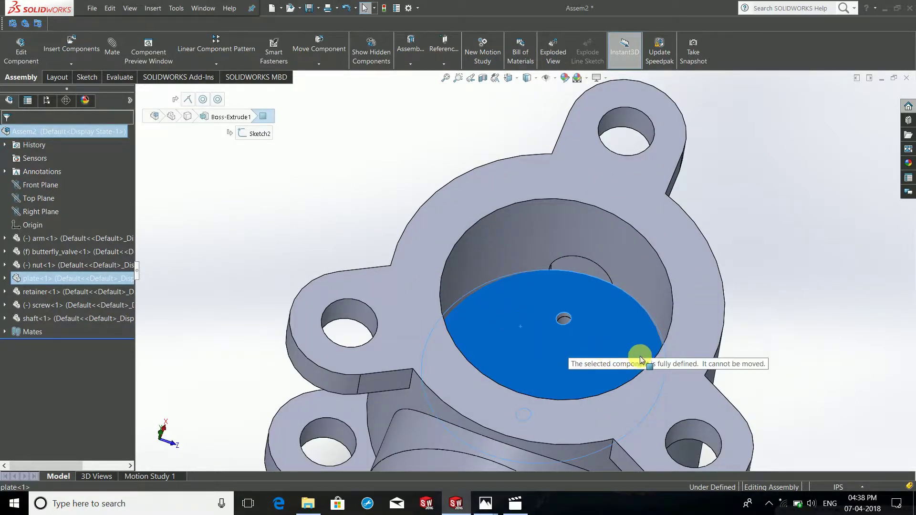
key("Escape")
scroll(490, 286, "up", 3)
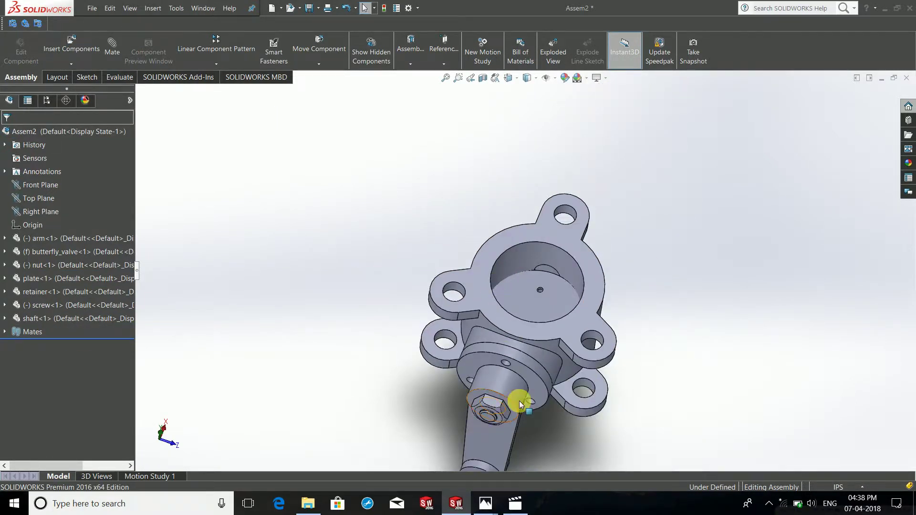
mouse_move(513, 404)
left_mouse_down()
mouse_move(359, 377)
mouse_move(552, 397)
mouse_move(413, 365)
mouse_move(565, 371)
left_mouse_up()
left_click_drag(527, 307, 698, 248)
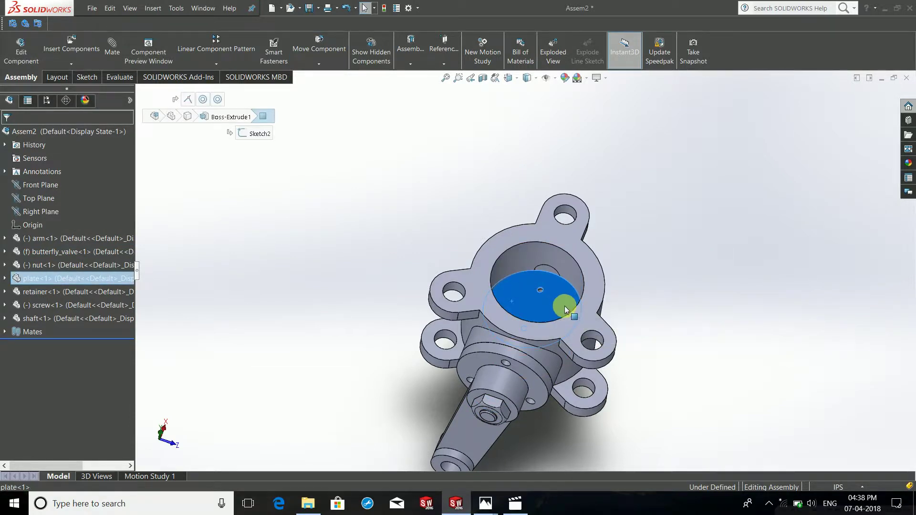
scroll(490, 303, "up", 3)
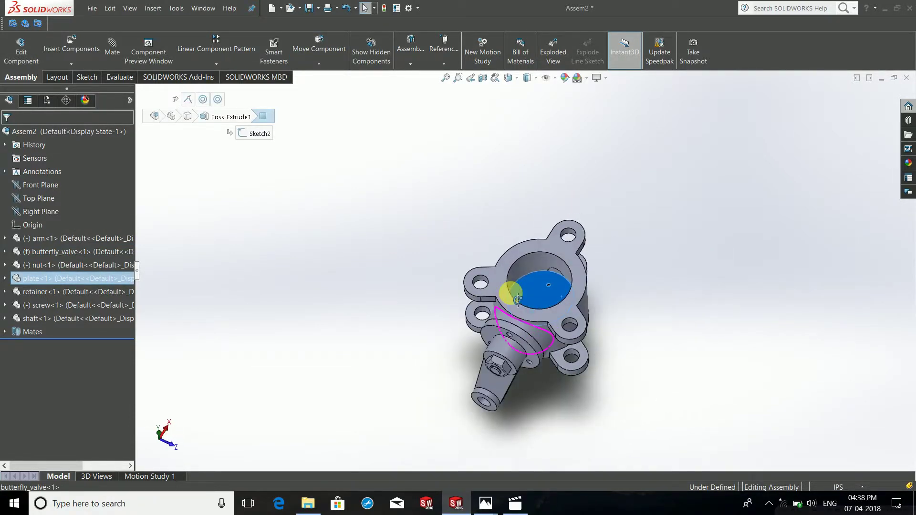
middle_click_drag(491, 305, 416, 293)
left_click(310, 300)
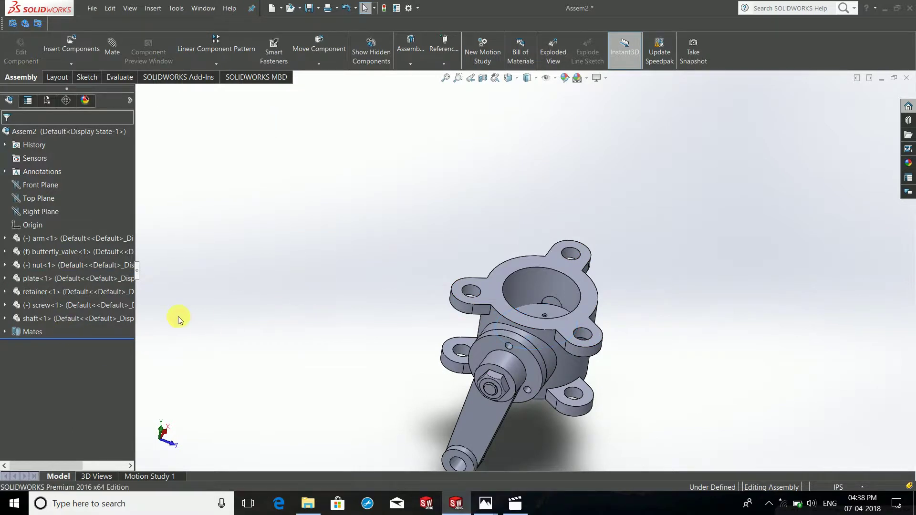
- Expand the Mates folder and inspect the Concentric6 and Coincident5 mates
left_click(3, 333)
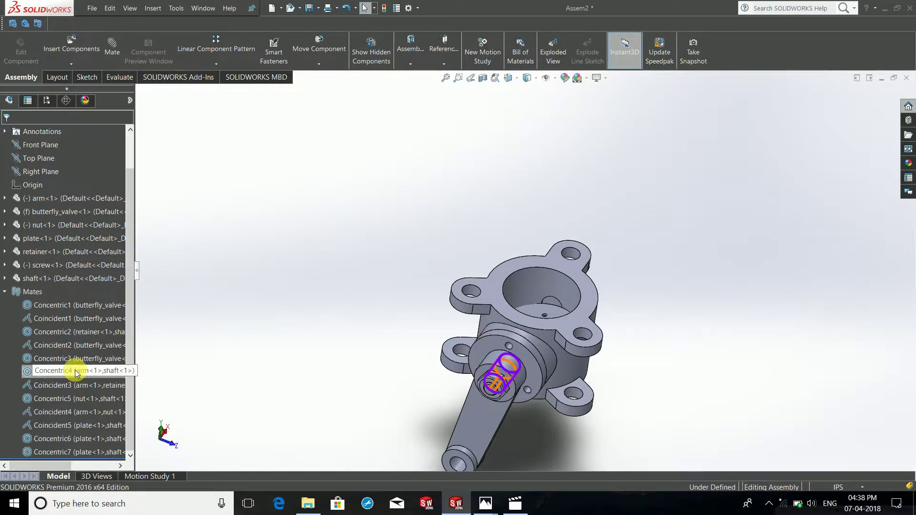
left_click(45, 439)
left_click(33, 425)
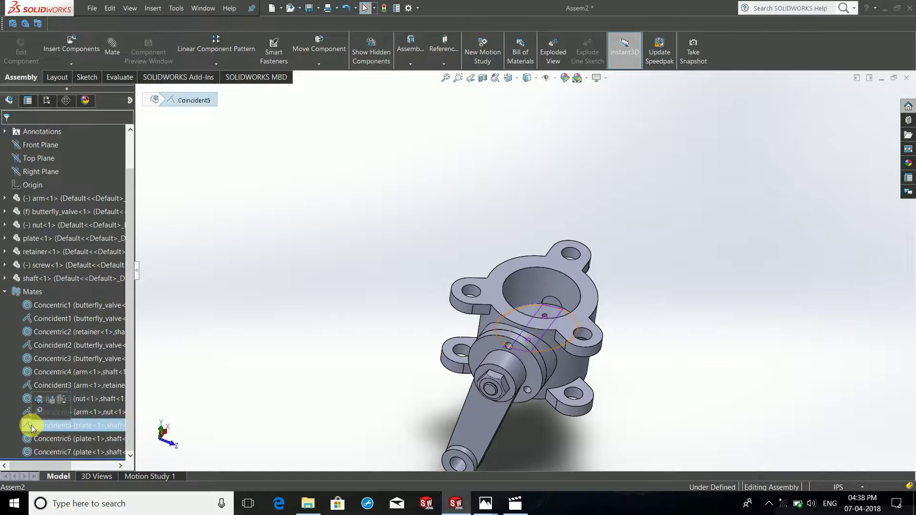
left_click(191, 367)
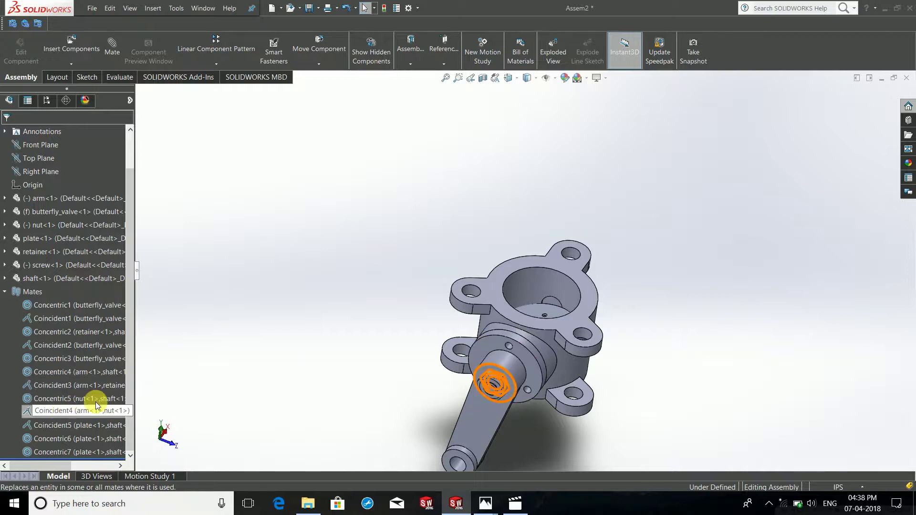
scroll(620, 259, "down", 2)
mouse_move(620, 259)
middle_mouse_down()
mouse_move(526, 354)
mouse_move(446, 368)
mouse_move(515, 399)
mouse_move(479, 371)
middle_mouse_up()
scroll(479, 372, "down", 1)
scroll(486, 297, "down", 2)
scroll(488, 295, "up", 2)
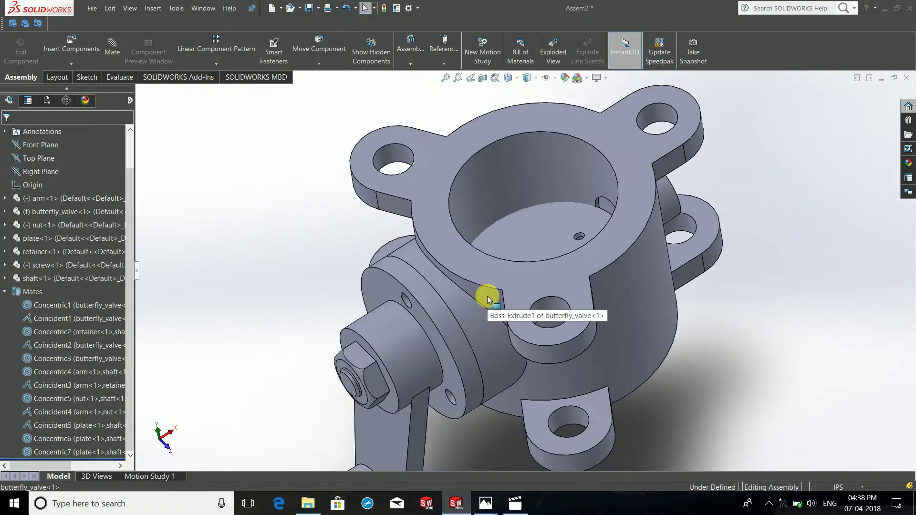
- Hide the butterfly_valve body and rotate the shaft toward a face-on disc
right_click(560, 288)
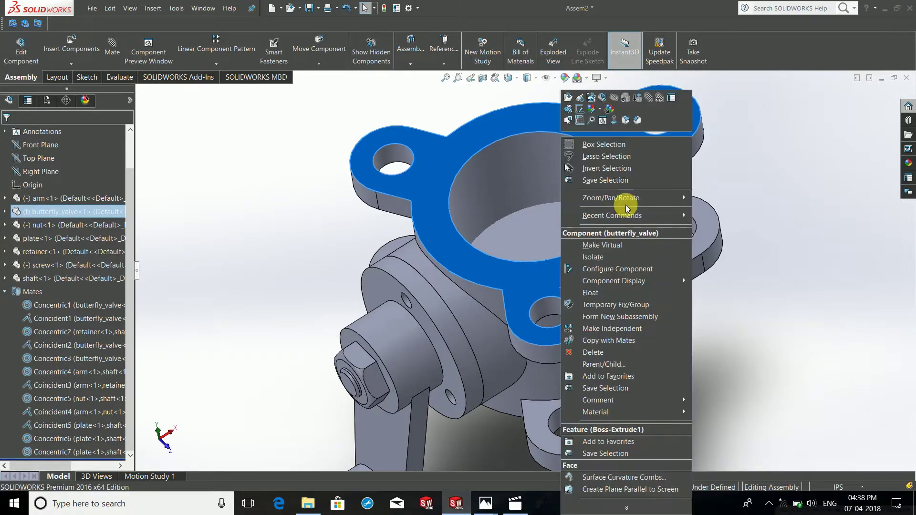
left_click(617, 99)
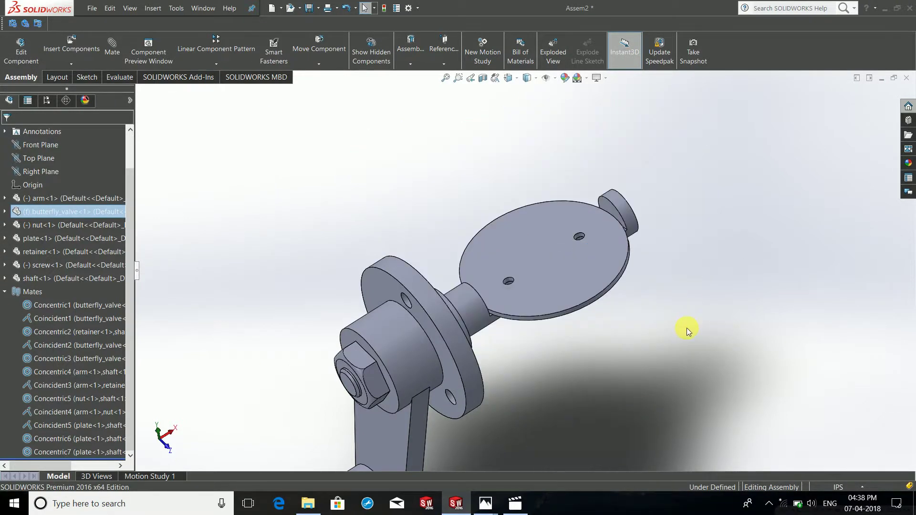
mouse_move(690, 327)
middle_mouse_down()
mouse_move(601, 274)
mouse_move(619, 377)
middle_mouse_up()
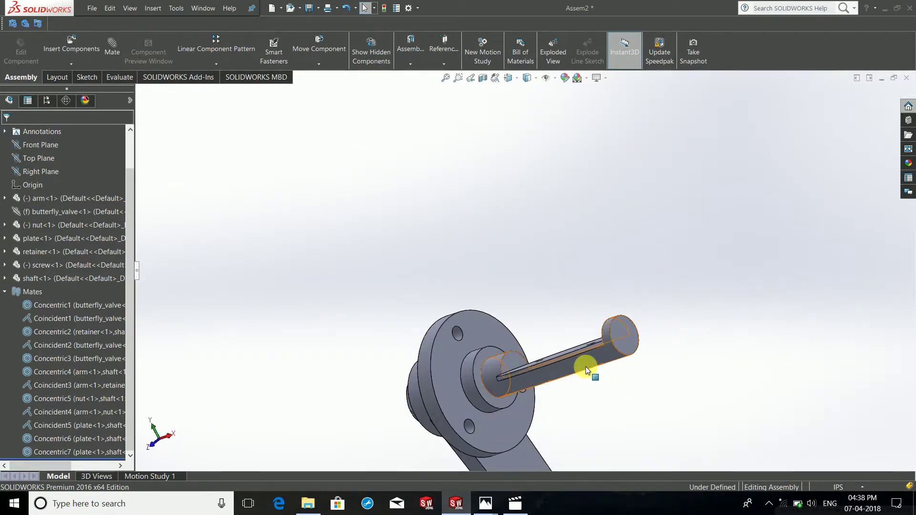
mouse_move(586, 366)
left_mouse_down()
mouse_move(557, 335)
mouse_move(561, 307)
mouse_move(557, 342)
mouse_move(605, 394)
mouse_move(642, 399)
mouse_move(548, 350)
mouse_move(536, 317)
mouse_move(572, 377)
mouse_move(658, 374)
mouse_move(614, 370)
mouse_move(558, 317)
mouse_move(582, 259)
mouse_move(621, 371)
left_mouse_up()
key("Escape")
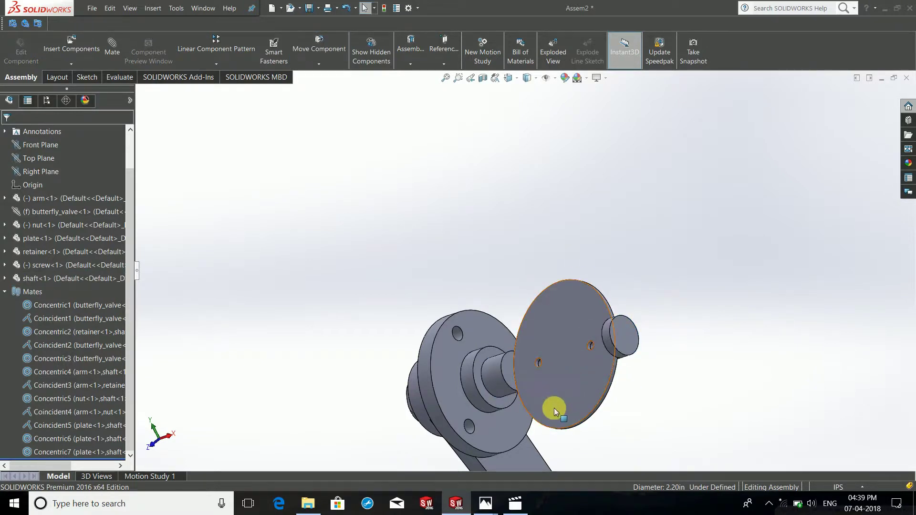
- Try turning the disc directly, then rotate the shaft about its axis instead
left_click_drag(554, 408, 679, 399)
left_click(610, 398)
mouse_move(598, 399)
left_mouse_down()
mouse_move(511, 322)
mouse_move(546, 302)
mouse_move(636, 327)
left_mouse_up()
left_click(596, 282)
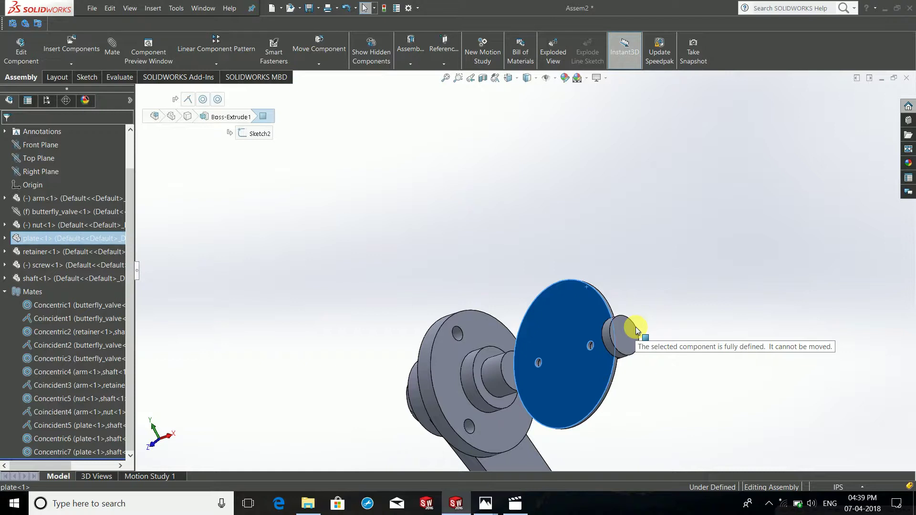
left_click_drag(636, 327, 564, 304)
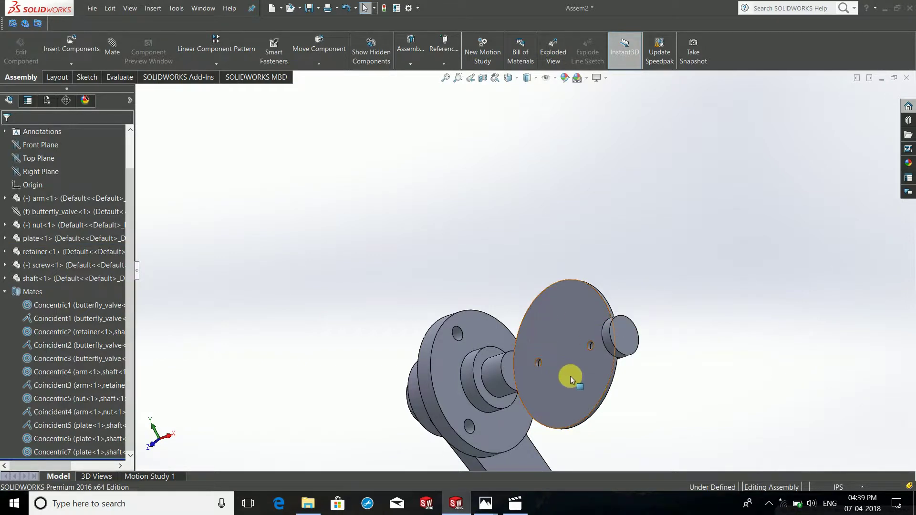
middle_click_drag(572, 378, 637, 371)
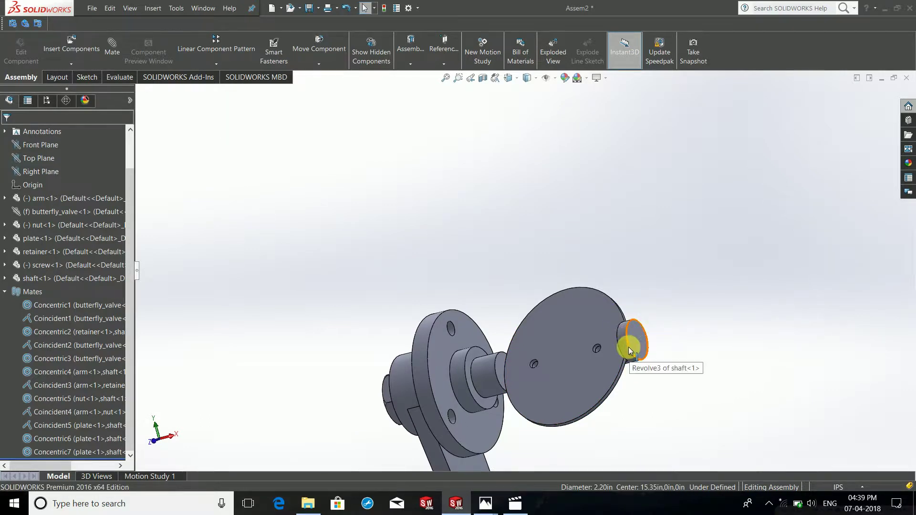
mouse_move(628, 347)
left_mouse_down()
mouse_move(656, 370)
mouse_move(621, 328)
mouse_move(640, 364)
left_mouse_up()
key("Escape")
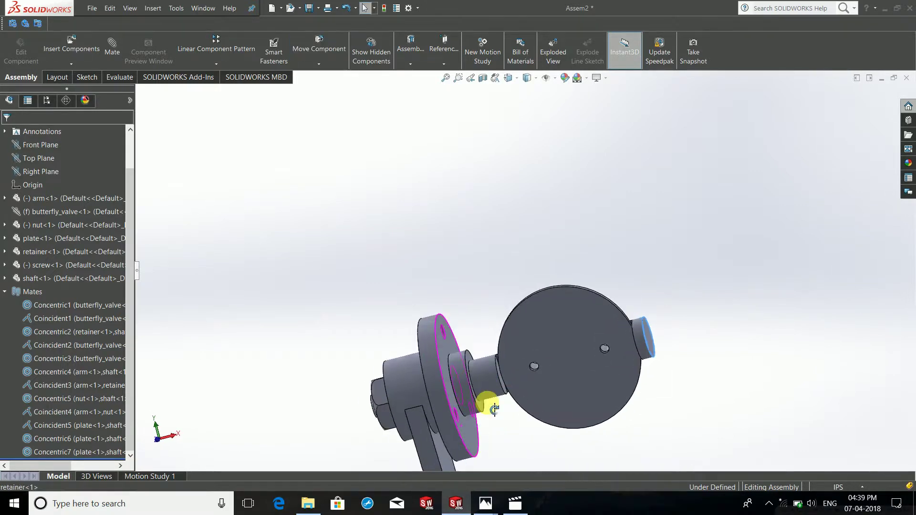
- Turn the shaft and disc further until the disc faces the front
scroll(368, 423, "down", 2)
scroll(419, 370, "down", 3)
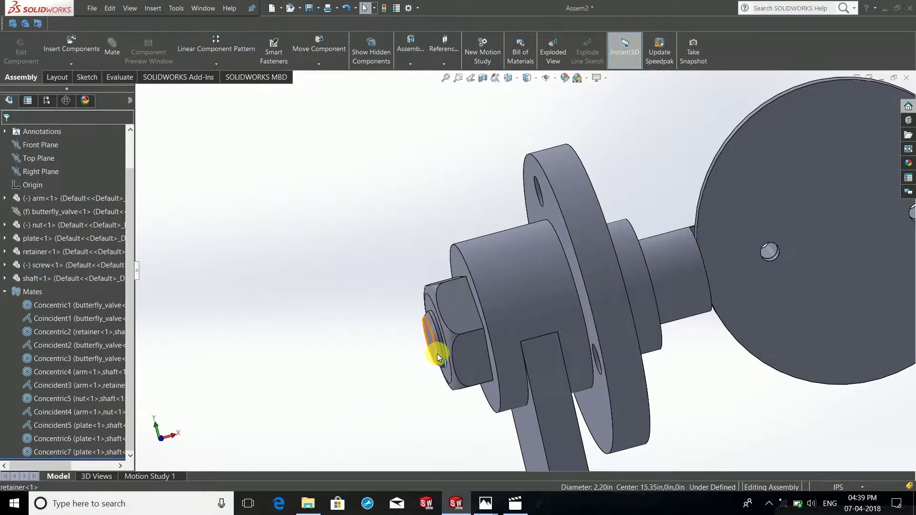
mouse_move(438, 358)
left_mouse_down()
mouse_move(424, 304)
mouse_move(433, 343)
mouse_move(640, 303)
left_mouse_up()
key("Escape")
scroll(641, 302, "up", 4)
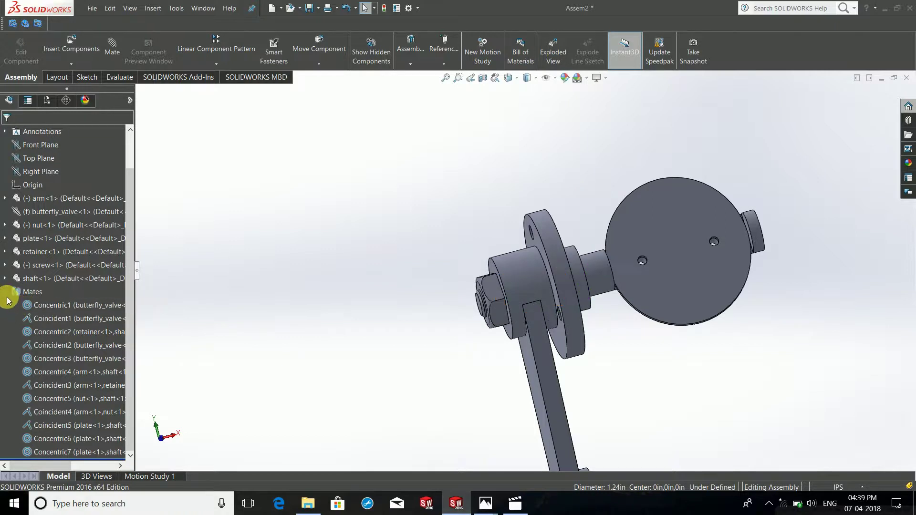
left_click(5, 292)
- Show the hidden butterfly_valve body again
left_click(59, 249)
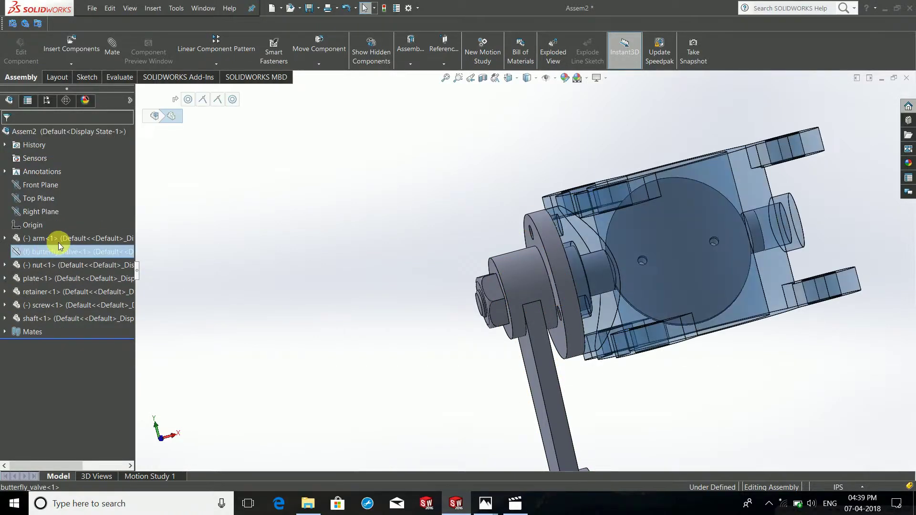
right_click(59, 246)
left_click(74, 191)
left_click(394, 308)
mouse_move(393, 308)
middle_mouse_down()
mouse_move(415, 368)
mouse_move(436, 389)
mouse_move(478, 321)
middle_mouse_up()
scroll(559, 190, "up", 3)
scroll(429, 312, "down", 4)
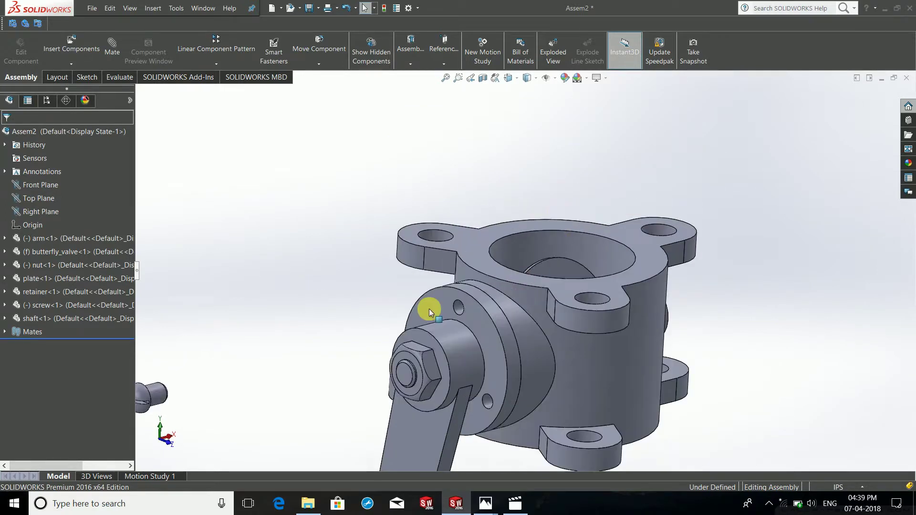
scroll(244, 366, "down", 2)
- Make the screw's cylindrical face concentric with the retainer's small hole
left_click(204, 367)
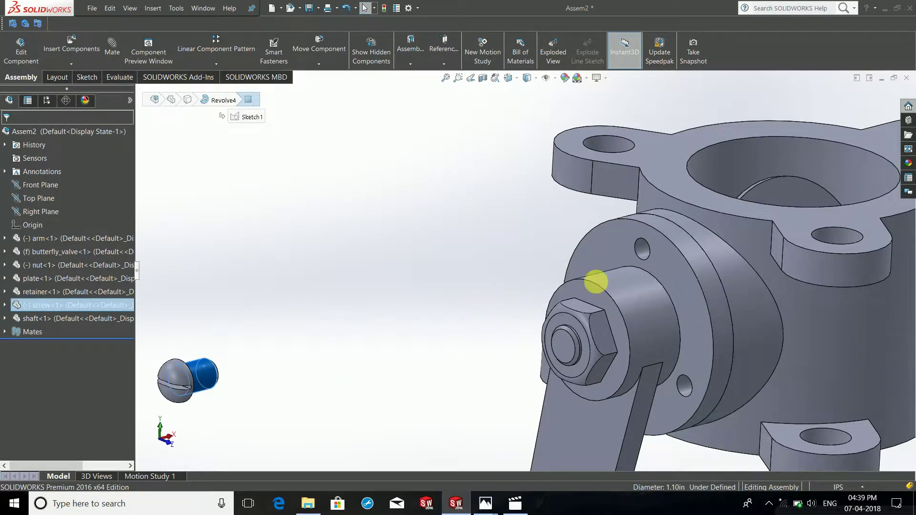
left_click(643, 247, "ctrl")
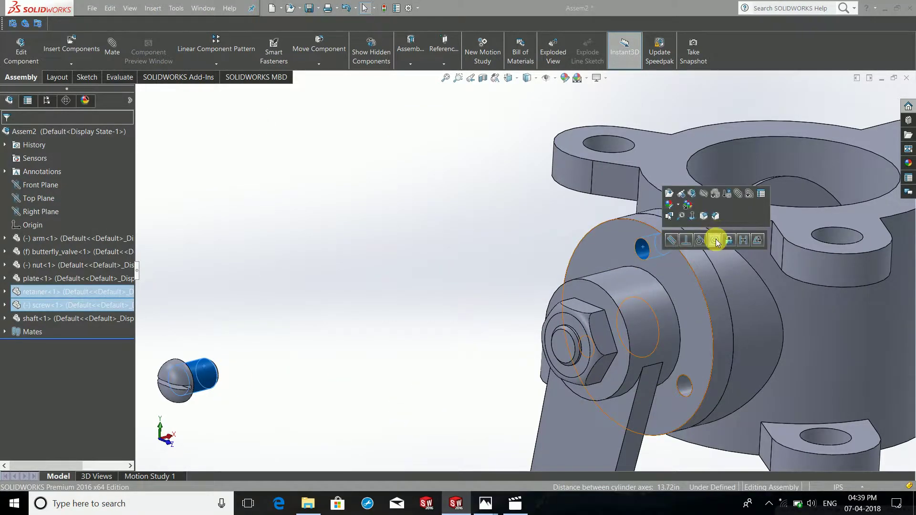
left_click(716, 239)
scroll(498, 314, "up", 4)
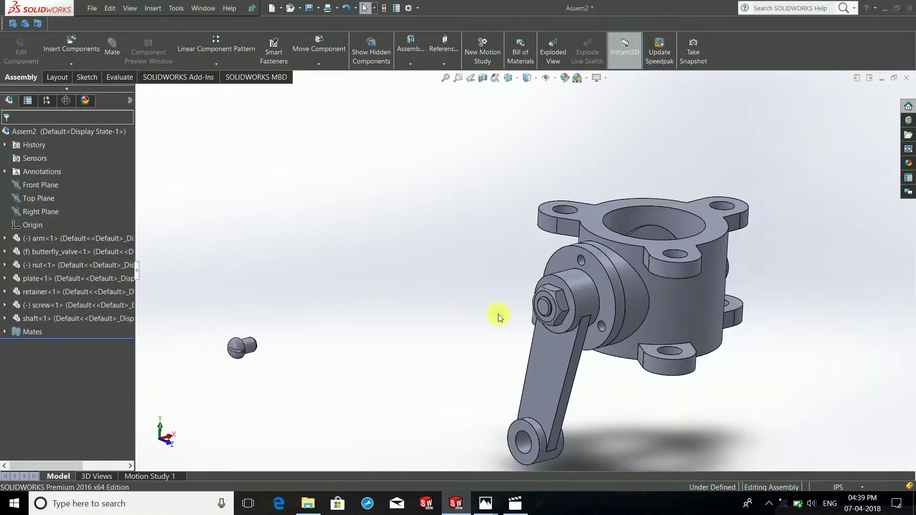
- Seat the screw against the retainer face with a Coincident mate
left_click(591, 270)
middle_click_drag(559, 309, 415, 368)
scroll(560, 250, "down", 5)
scroll(613, 154, "down", 2)
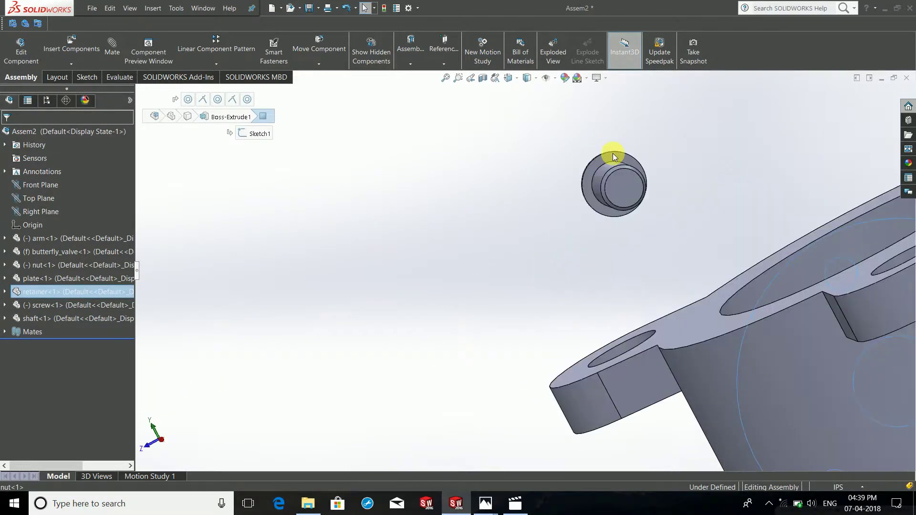
scroll(613, 153, "down", 1)
left_click(595, 173, "ctrl")
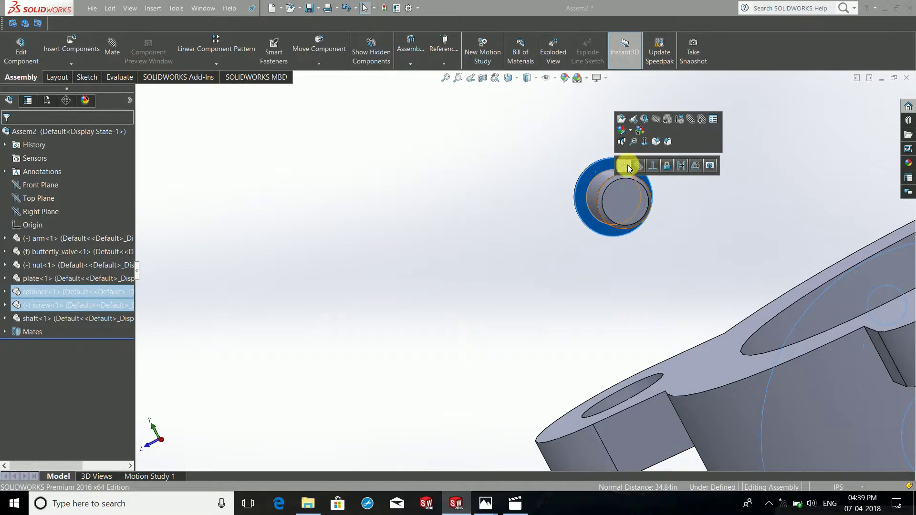
left_click(628, 164)
- Orbit and zoom around the housing to view the seated screw
mouse_move(471, 255)
middle_mouse_down()
mouse_move(641, 272)
mouse_move(612, 317)
middle_mouse_up()
scroll(505, 321, "down", 3)
scroll(529, 343, "up", 2)
scroll(511, 348, "down", 2)
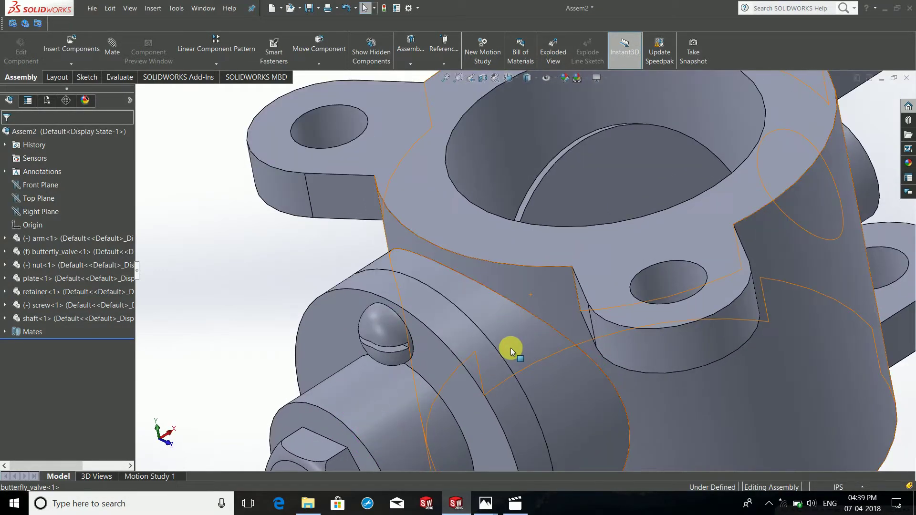
scroll(510, 348, "up", 5)
mouse_move(463, 354)
middle_mouse_down()
mouse_move(495, 324)
mouse_move(497, 344)
mouse_move(517, 260)
middle_mouse_up()
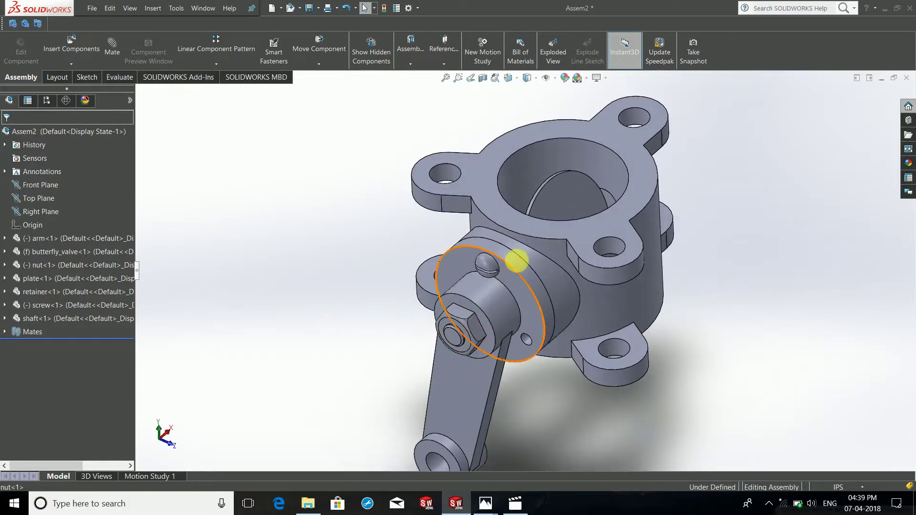
scroll(516, 261, "down", 2)
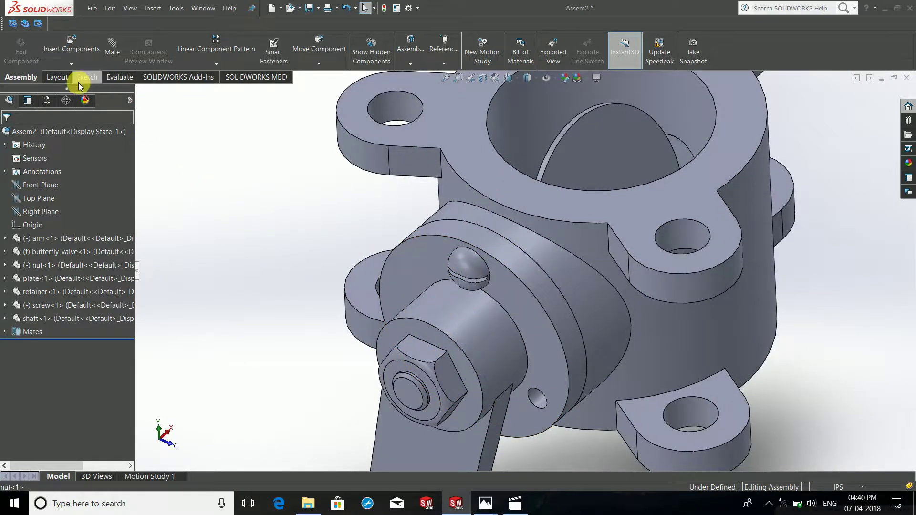
left_click(209, 64)
- Circular-pattern screw<1> about the retainer edge: 3 instances, equally spaced over 360°
left_click(209, 64)
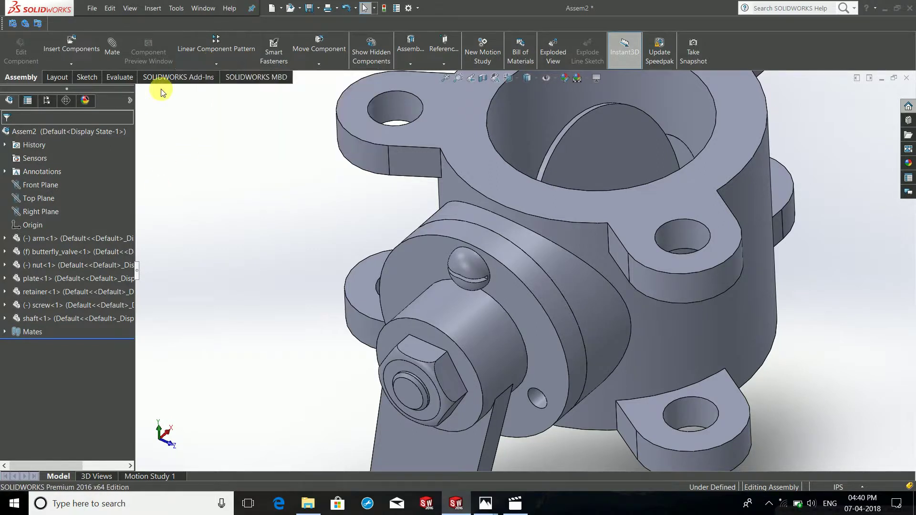
left_click(196, 68)
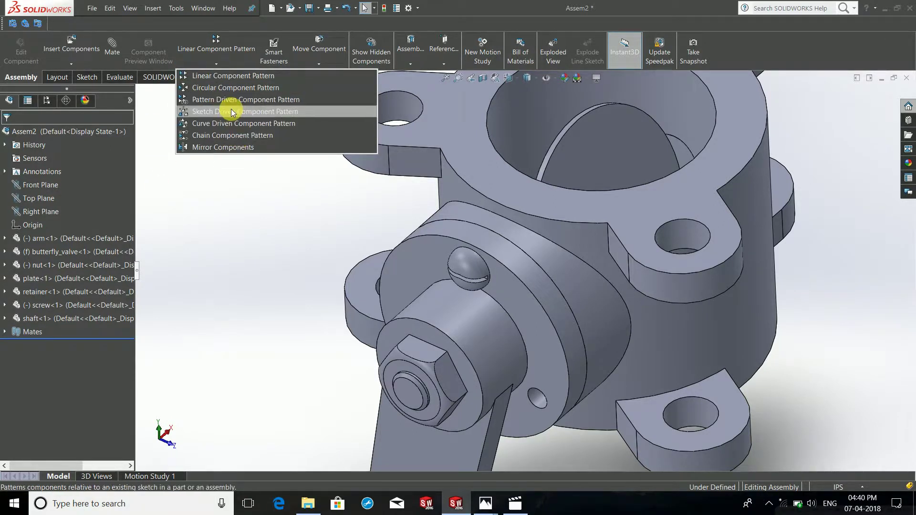
left_click(228, 87)
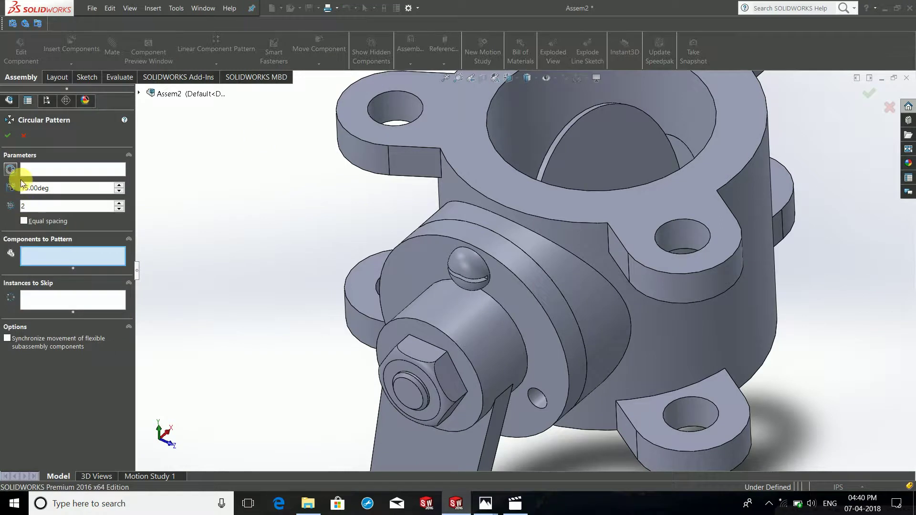
left_click(85, 167)
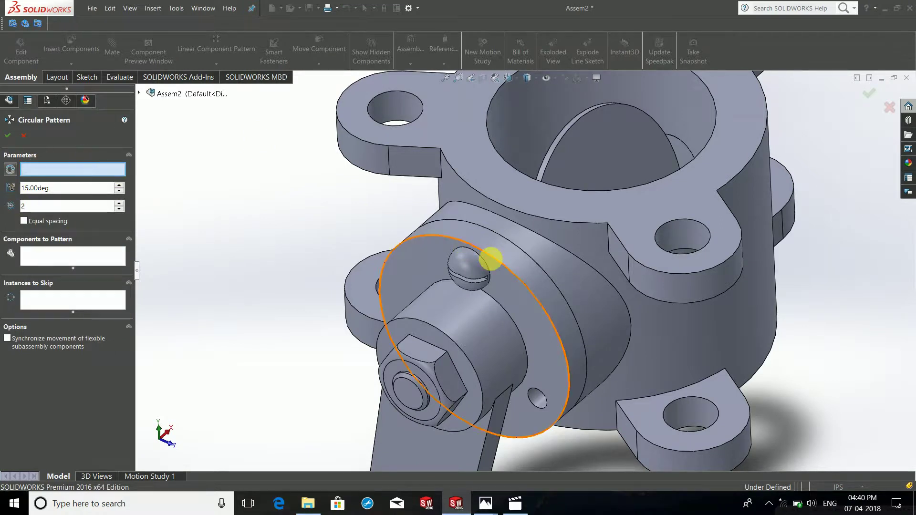
left_click(508, 273)
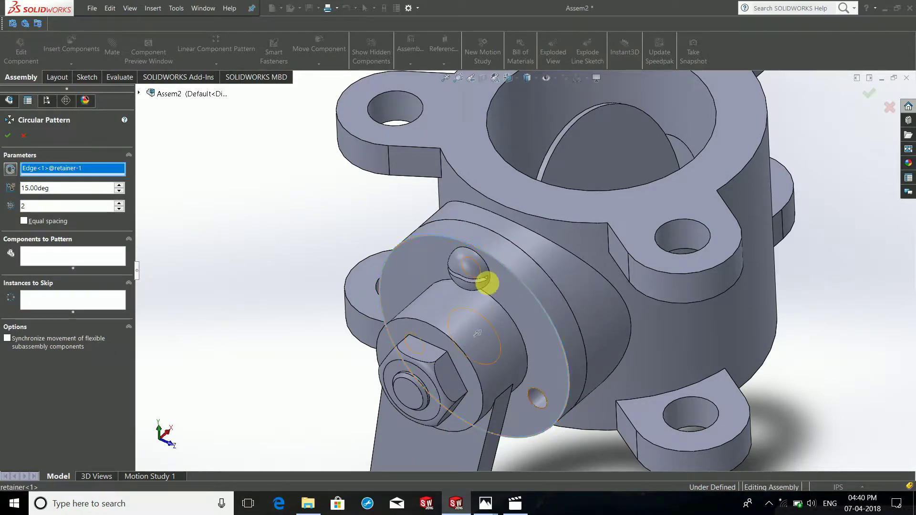
left_click(46, 259)
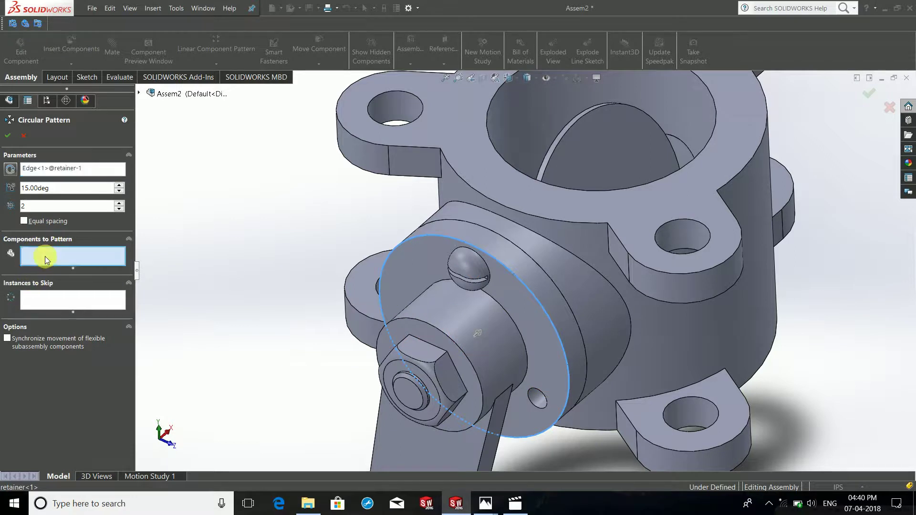
left_click(461, 267)
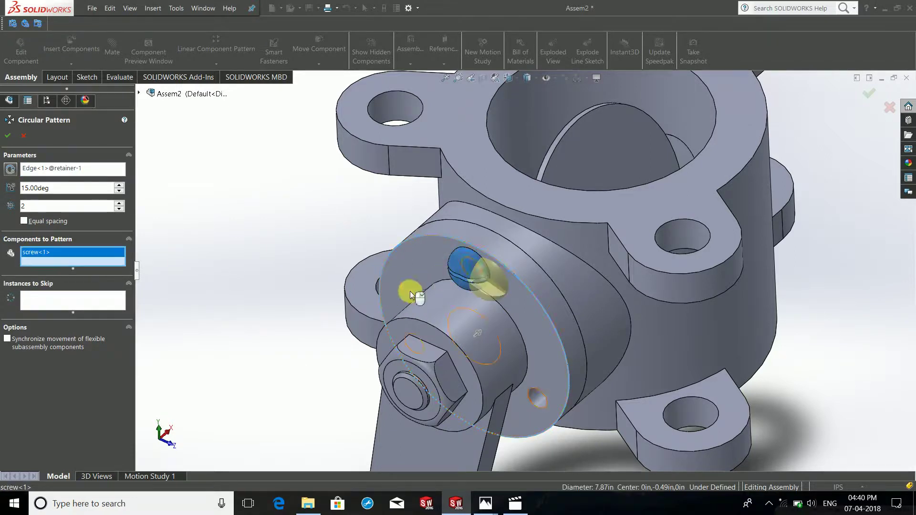
left_click(62, 229)
left_click(118, 203)
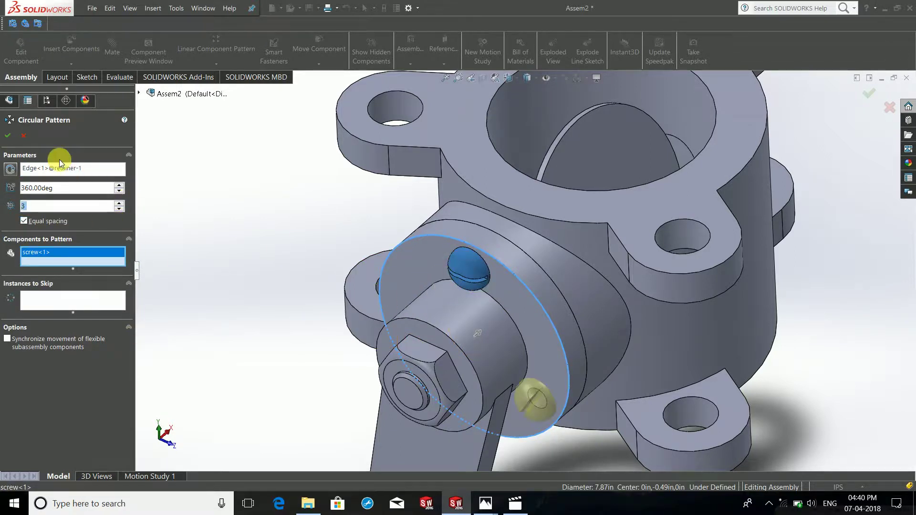
key("Return")
- Zoom and orbit to inspect the three patterned screws, then bring up the Evaluate tools
scroll(291, 246, "up", 3)
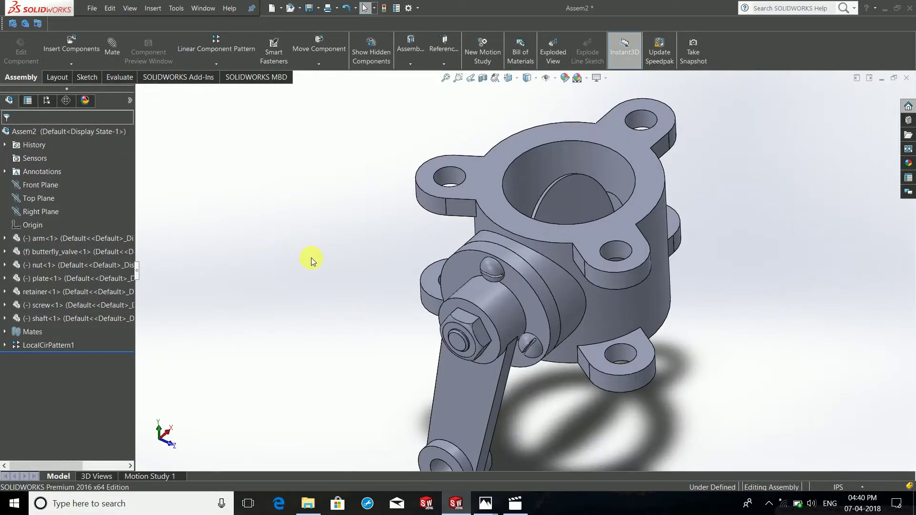
scroll(543, 319, "down", 4)
scroll(512, 368, "down", 3)
scroll(512, 367, "up", 1)
scroll(522, 393, "down", 3)
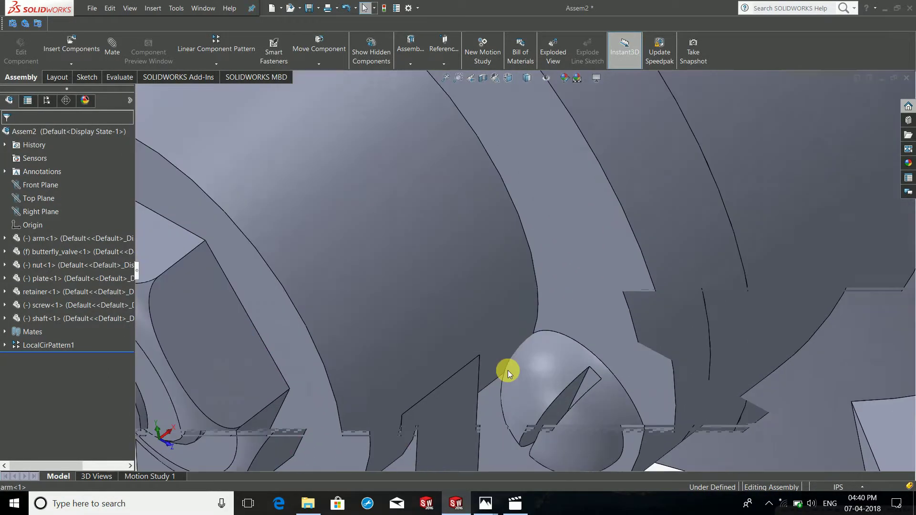
scroll(507, 370, "down", 2)
scroll(538, 338, "down", 2)
scroll(564, 378, "up", 2)
scroll(557, 381, "up", 3)
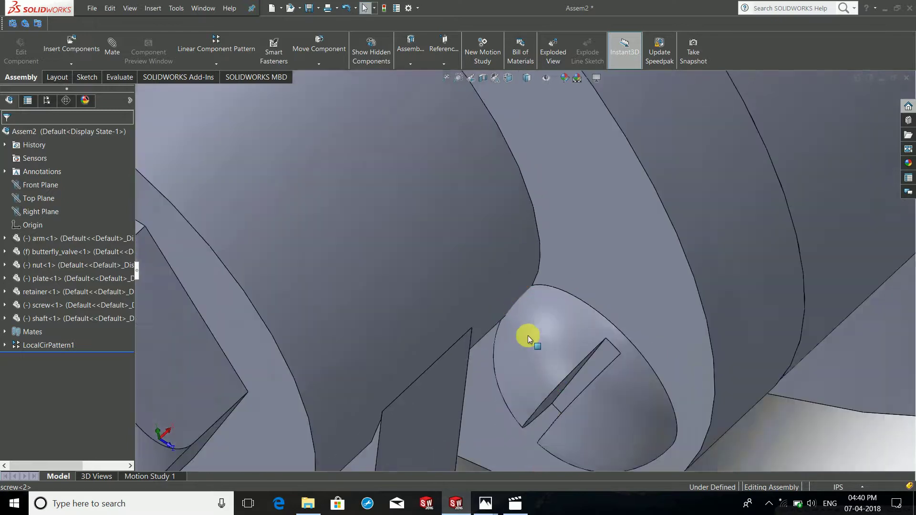
scroll(528, 337, "up", 4)
scroll(494, 313, "up", 2)
scroll(528, 305, "up", 1)
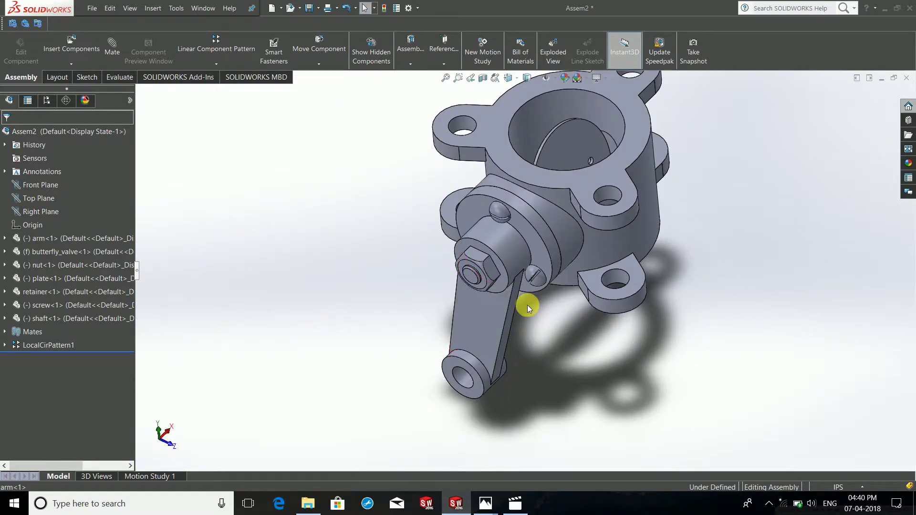
scroll(533, 296, "up", 2)
middle_click_drag(533, 297, 507, 267)
scroll(507, 267, "down", 2)
scroll(508, 268, "down", 1)
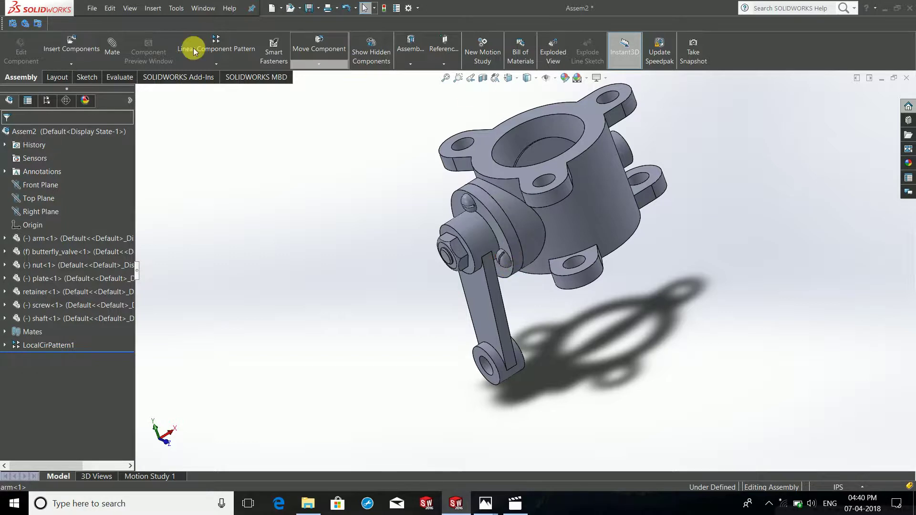
left_click(111, 79)
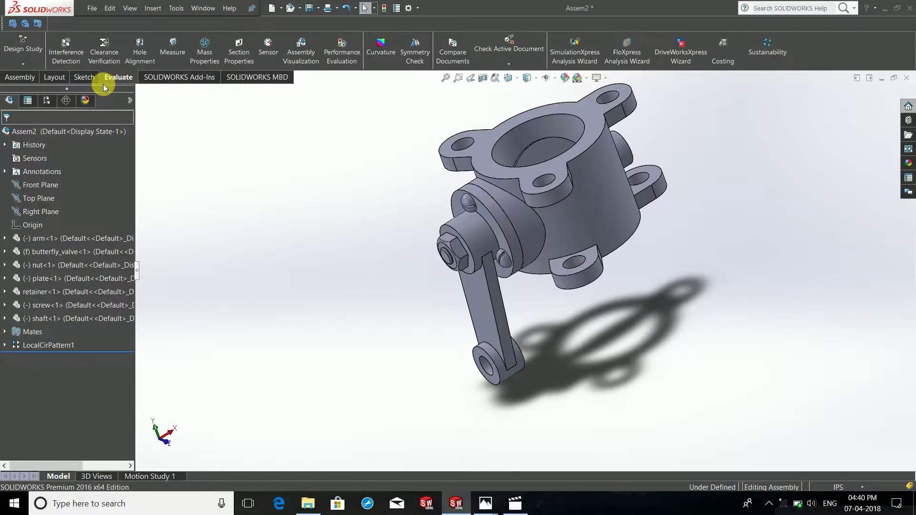
- Calculate interferences for the whole assembly and orbit around the first red interference cylinder
left_click(74, 57)
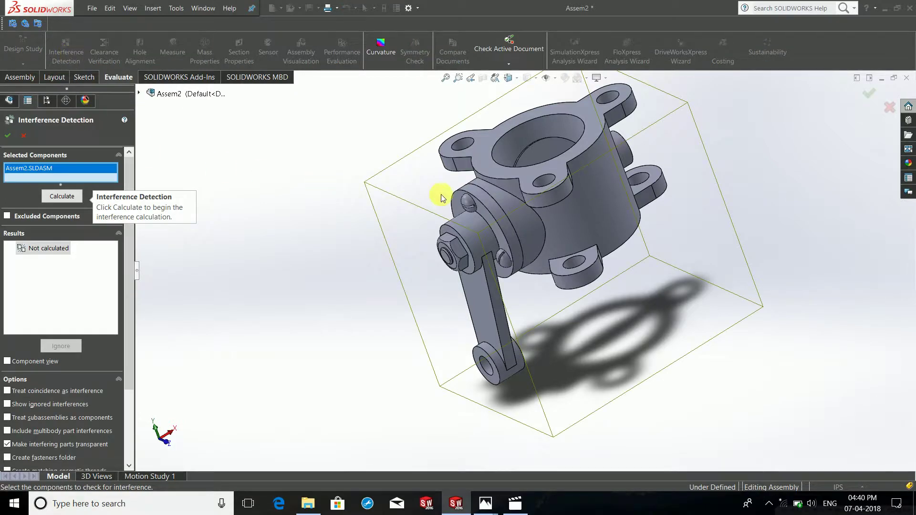
mouse_move(665, 237)
middle_mouse_down()
mouse_move(732, 262)
mouse_move(680, 221)
mouse_move(657, 235)
middle_mouse_up()
scroll(657, 235, "up", 5)
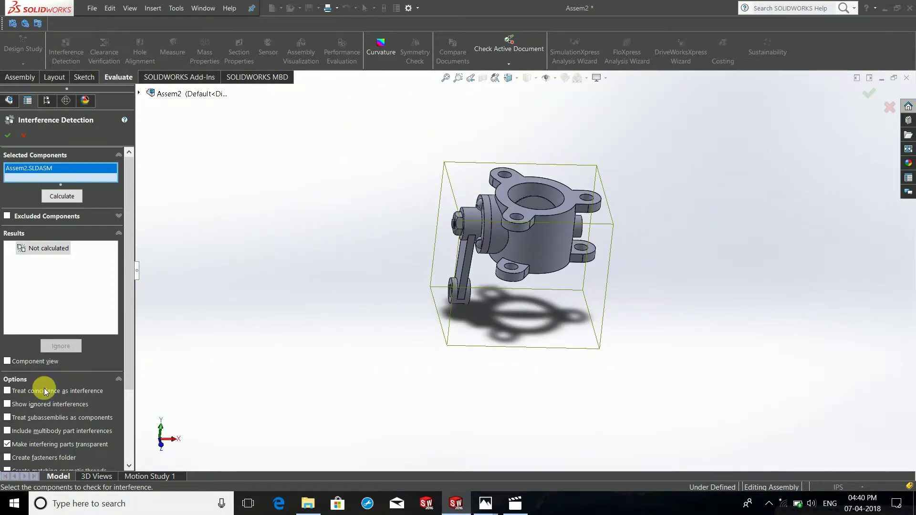
left_click(57, 199)
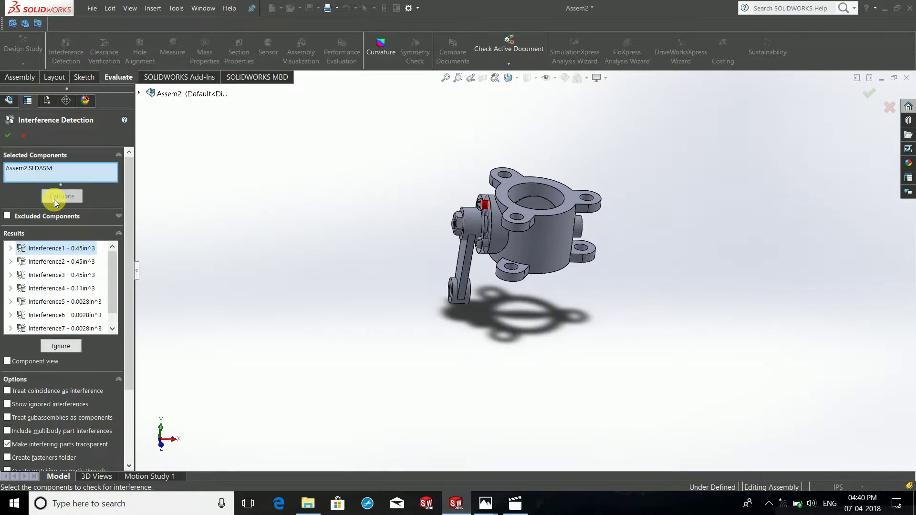
scroll(482, 202, "down", 3)
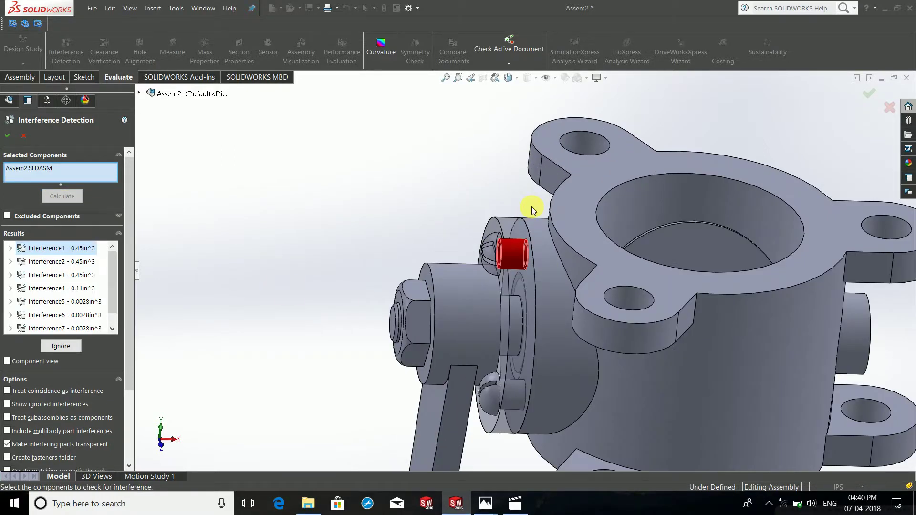
scroll(532, 205, "down", 3)
middle_click_drag(506, 270, 551, 319)
scroll(401, 227, "down", 2)
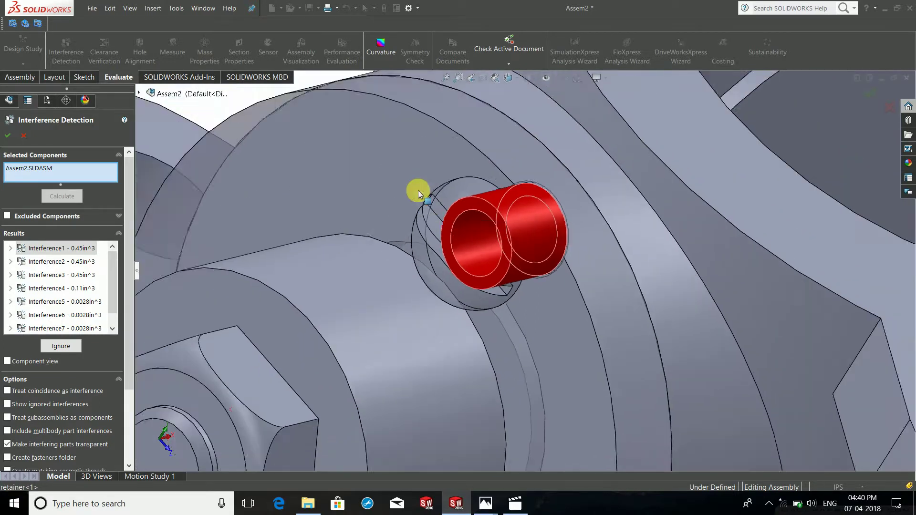
mouse_move(420, 189)
middle_mouse_down()
mouse_move(385, 258)
mouse_move(447, 234)
middle_mouse_up()
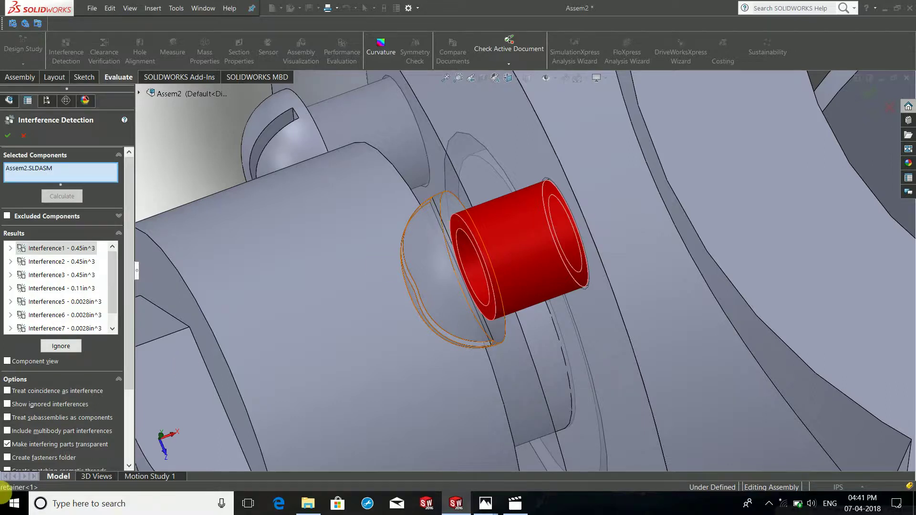
- Inspect Interference2, 3 on the lower pin, and 4, the red ring on the nut
left_click(71, 261)
scroll(477, 241, "up", 3)
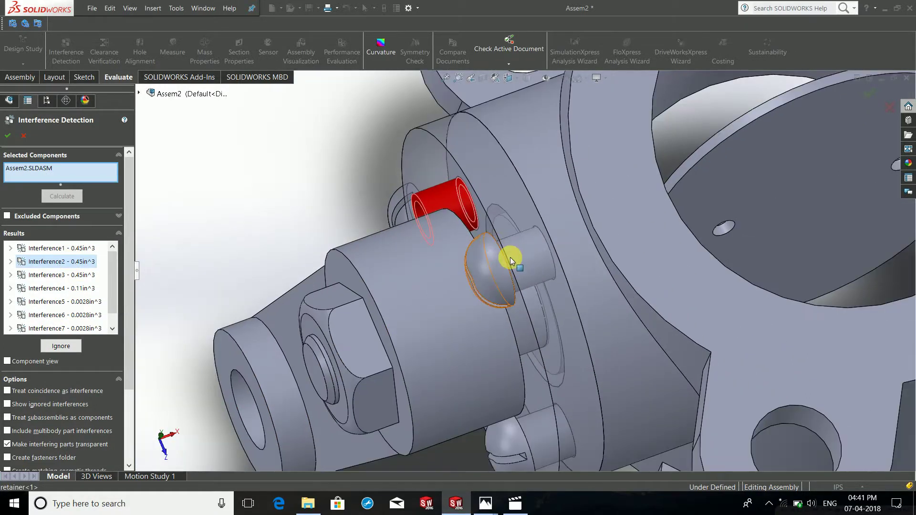
scroll(511, 256, "up", 3)
scroll(516, 250, "up", 3)
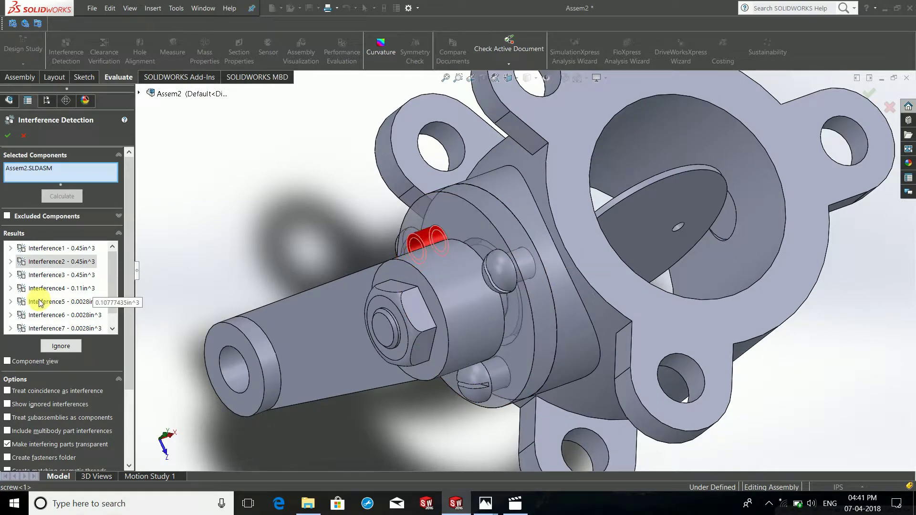
left_click(40, 275)
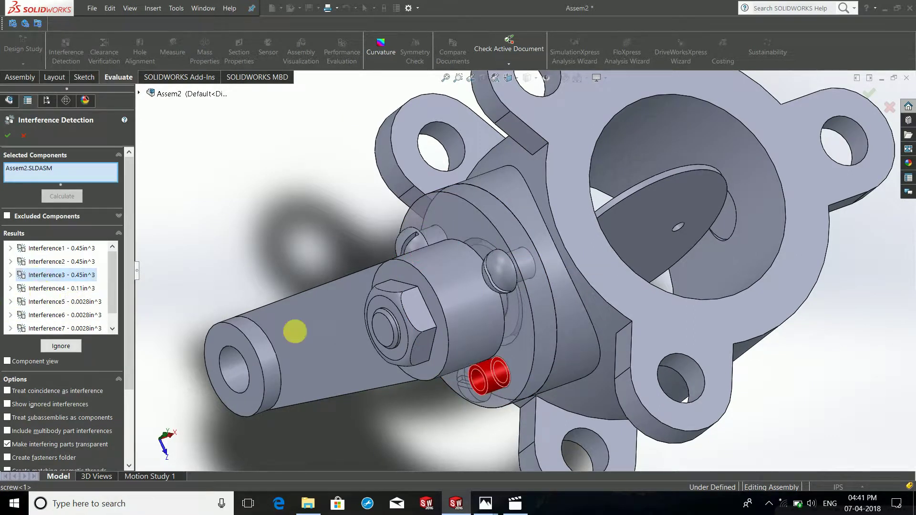
left_click(61, 288)
scroll(492, 293, "up", 2)
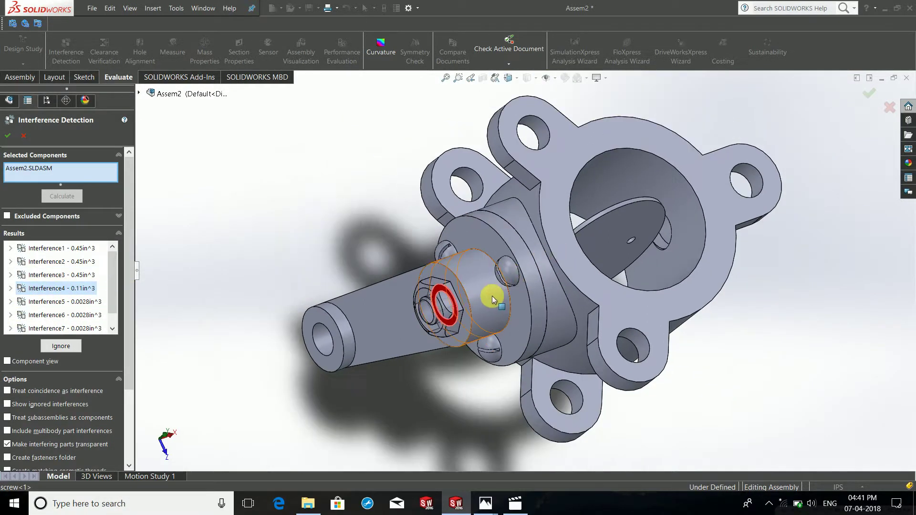
scroll(436, 316, "down", 4)
mouse_move(436, 317)
middle_mouse_down()
mouse_move(501, 351)
mouse_move(549, 424)
mouse_move(416, 497)
mouse_move(429, 501)
middle_mouse_up()
scroll(421, 422, "up", 2)
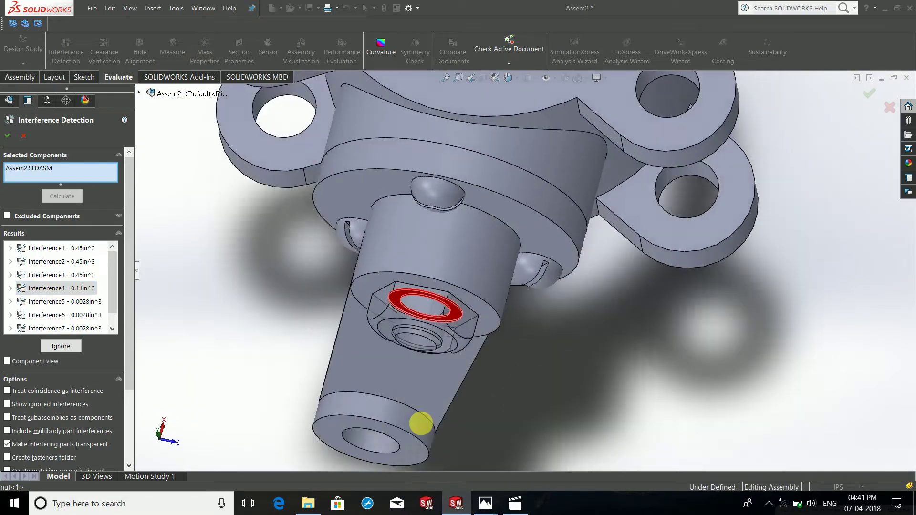
scroll(429, 270, "down", 5)
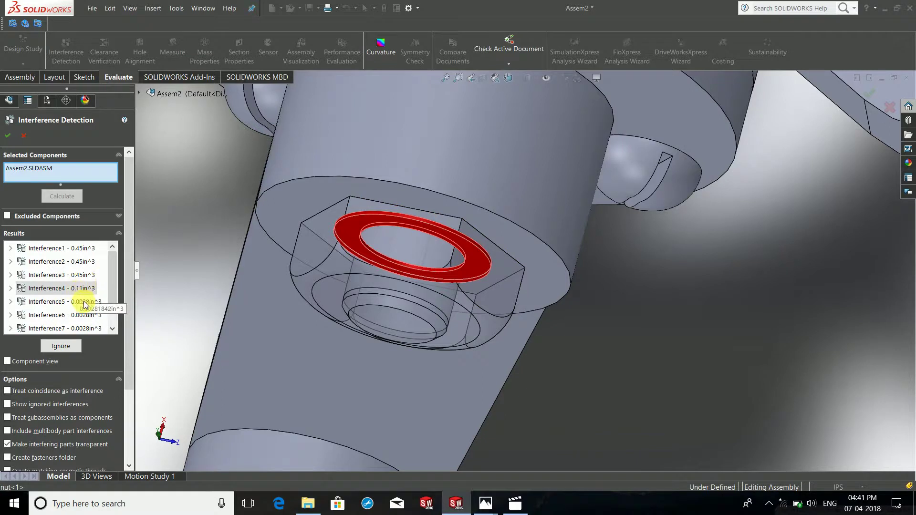
- Inspect the remaining Interference5, 6 and 7 regions in the model
left_click(27, 302)
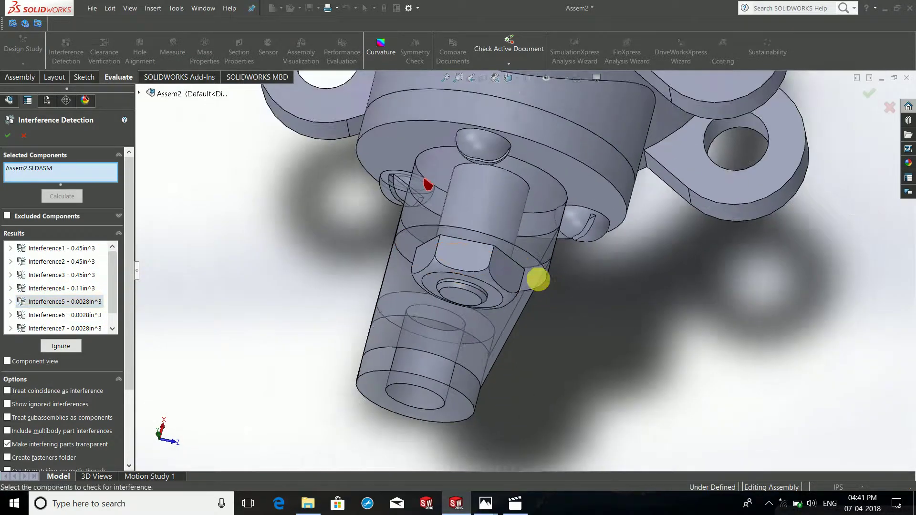
scroll(417, 203, "down", 3)
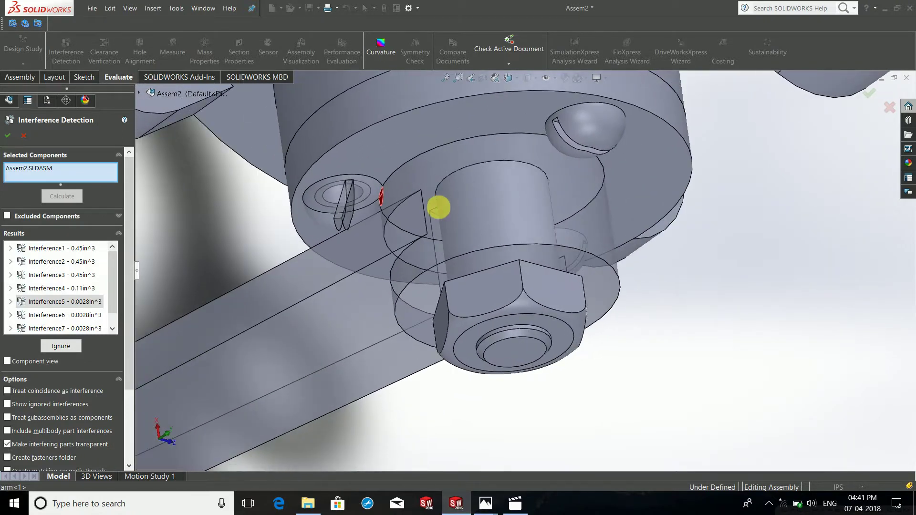
left_click(60, 315)
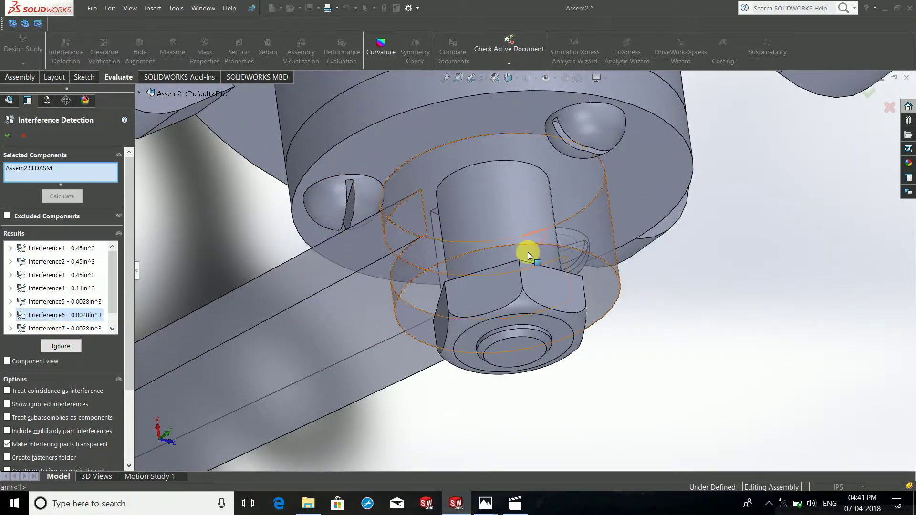
mouse_move(527, 251)
middle_mouse_down()
mouse_move(446, 235)
mouse_move(341, 271)
middle_mouse_up()
left_click(67, 328)
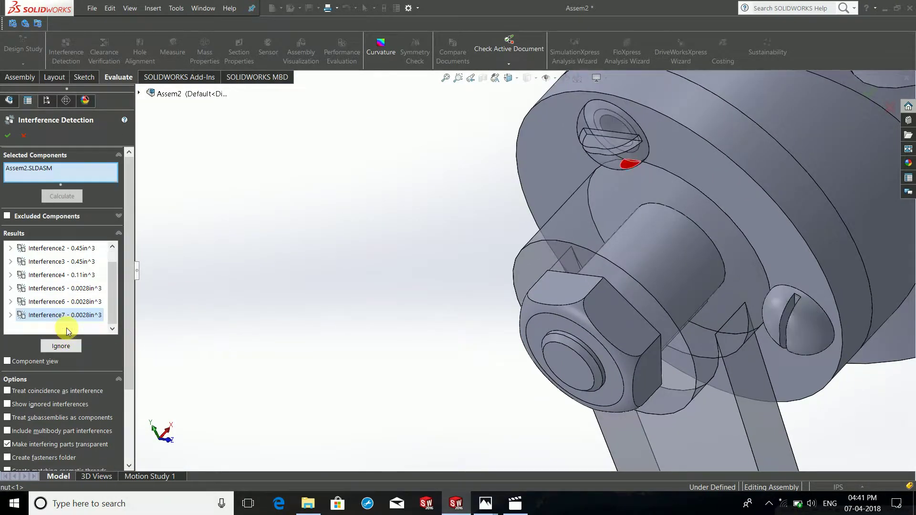
scroll(501, 280, "up", 3)
scroll(565, 302, "up", 2)
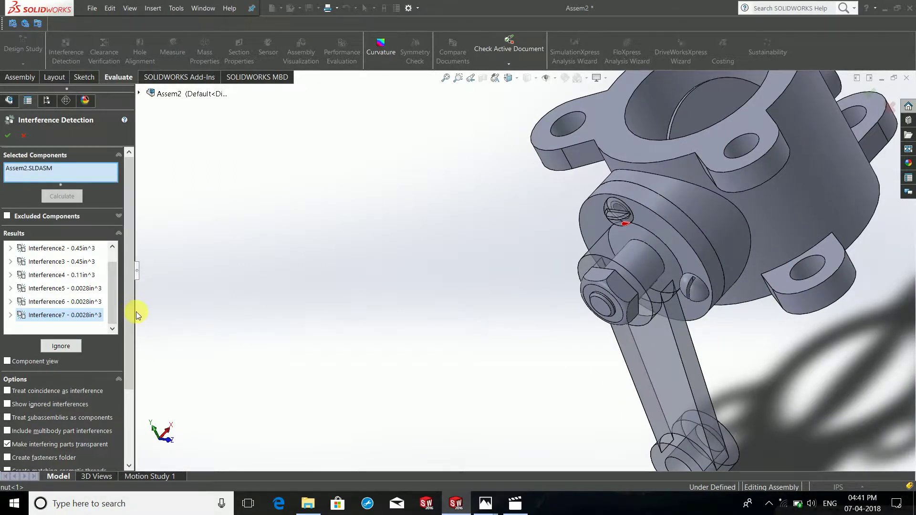
scroll(133, 352, "down", 3)
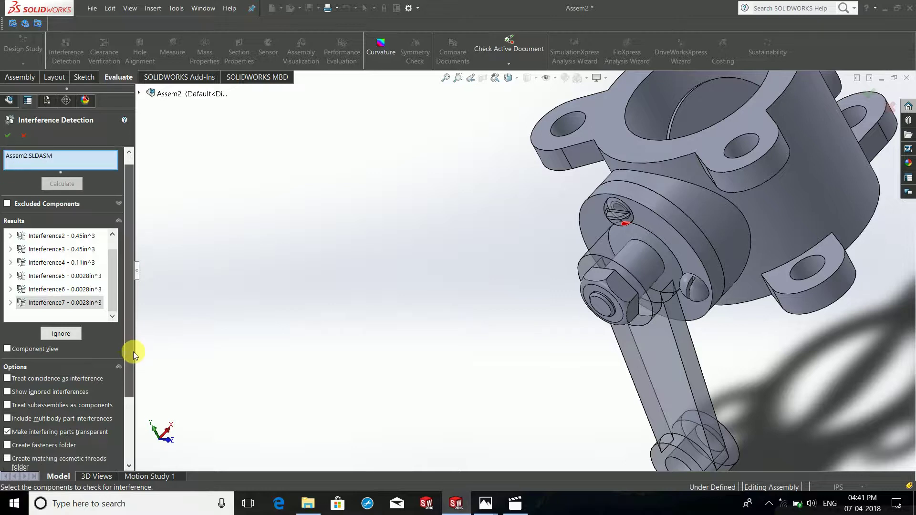
scroll(110, 400, "down", 1)
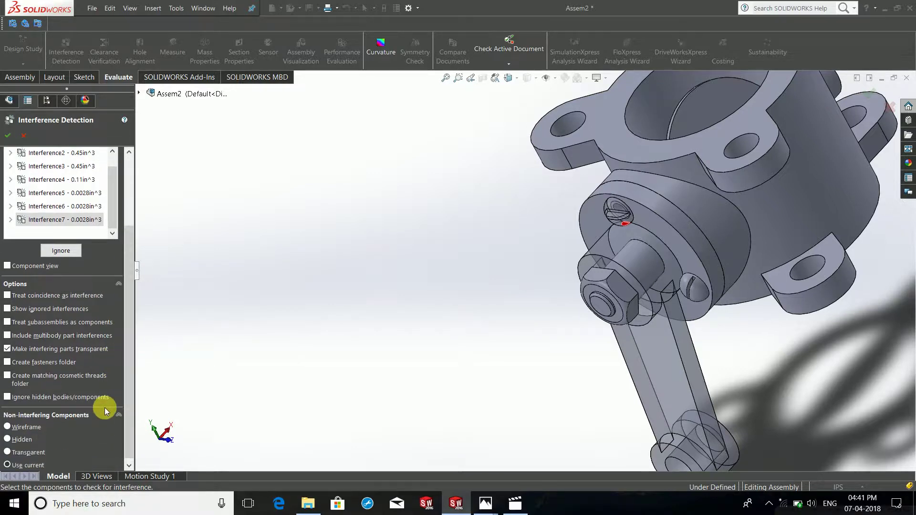
- Close the interference results, select the nut, and expand the assembly's Mates list
left_click(7, 135)
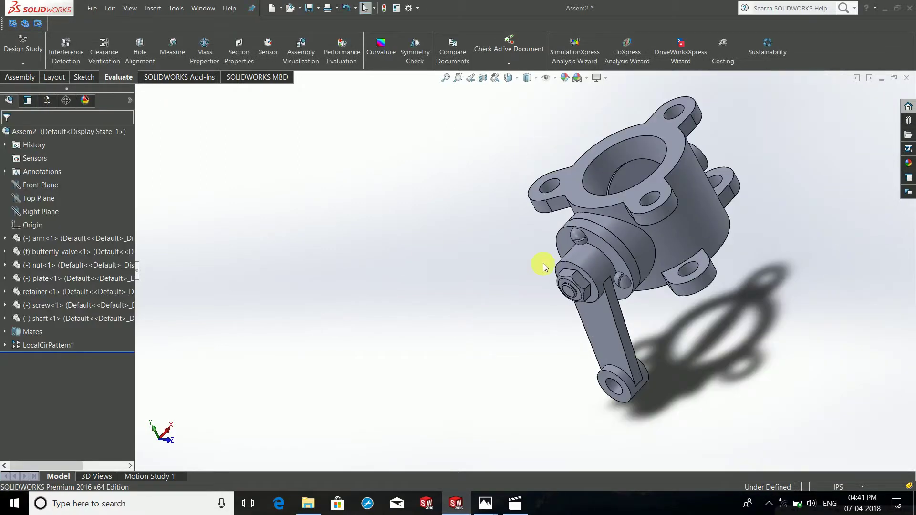
scroll(591, 251, "down", 3)
scroll(529, 309, "down", 3)
scroll(532, 318, "down", 1)
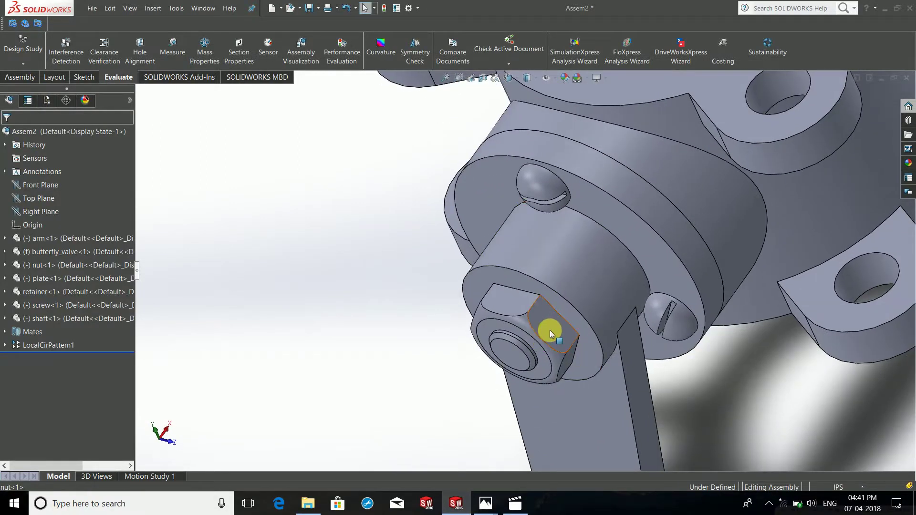
left_click(548, 330)
left_click(6, 333)
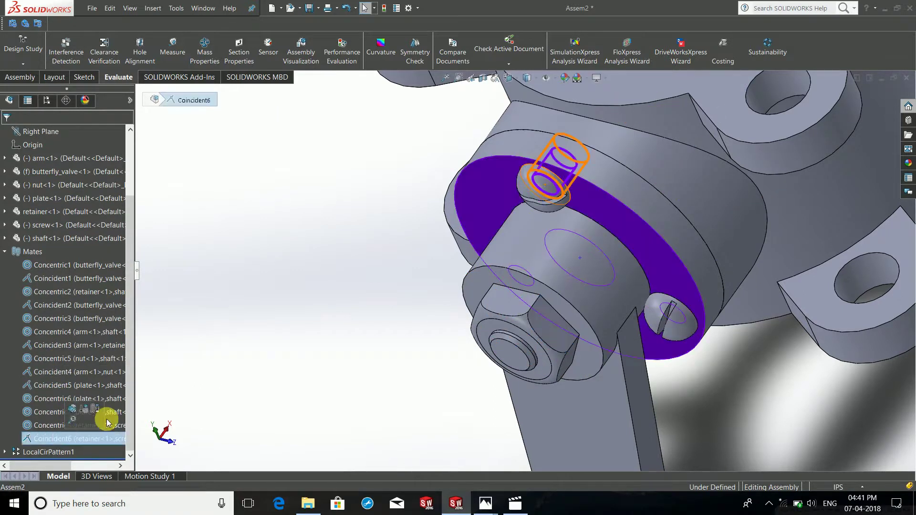
- Check Coincident5 and Coincident3, then open the arm-to-nut Coincident4 mate for editing
left_click(55, 385)
left_click(332, 364)
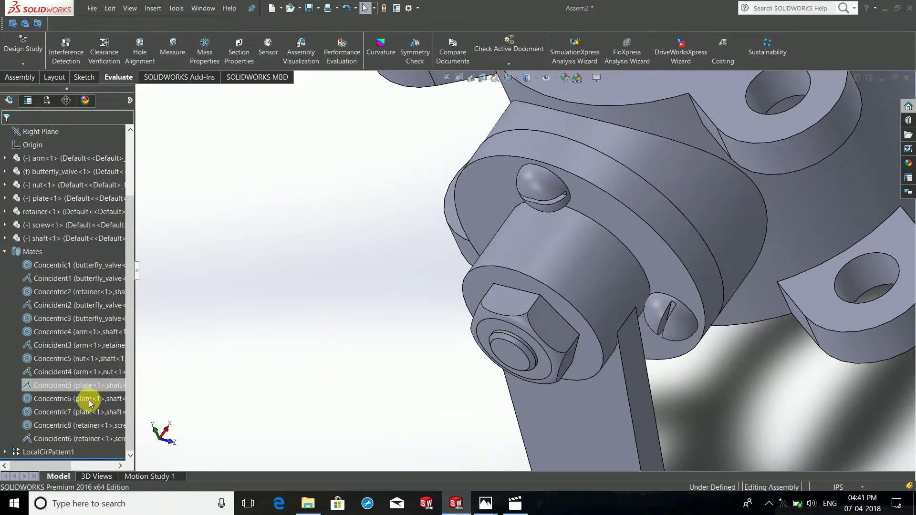
left_click(66, 346)
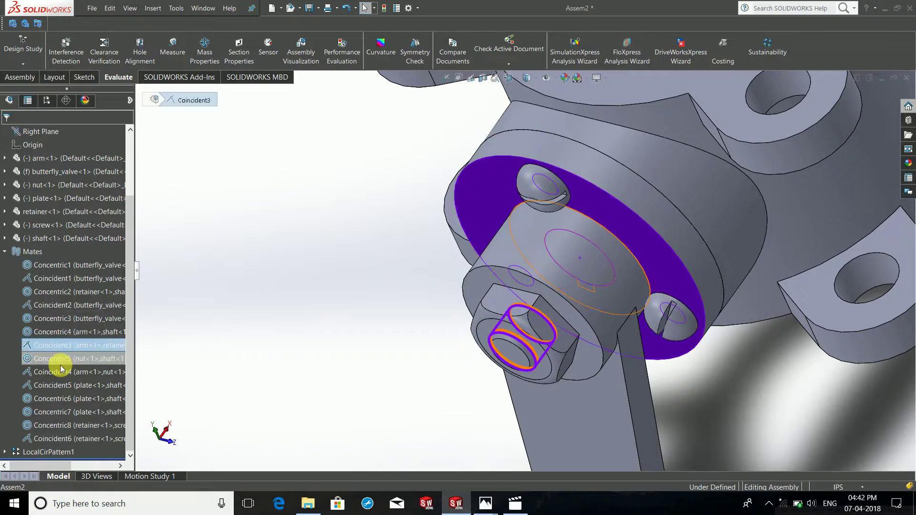
left_click(272, 347)
left_click(46, 372)
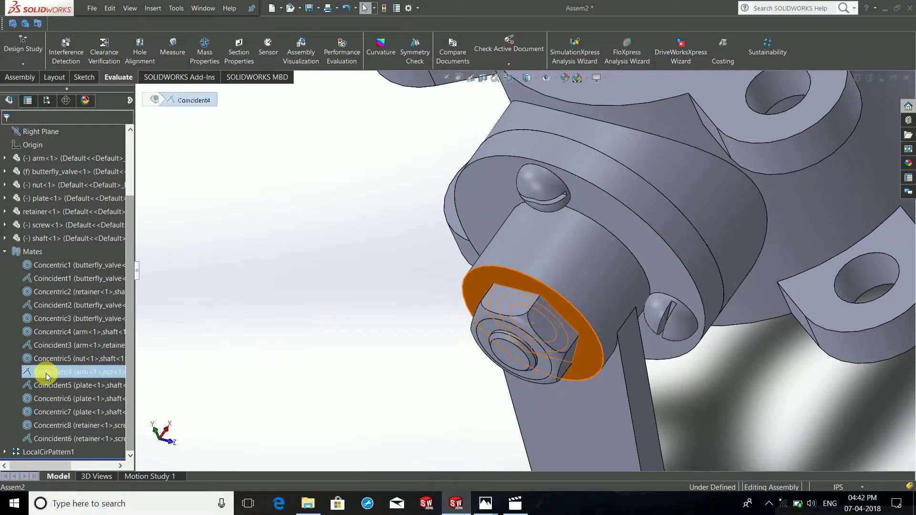
right_click(46, 372)
key("Escape")
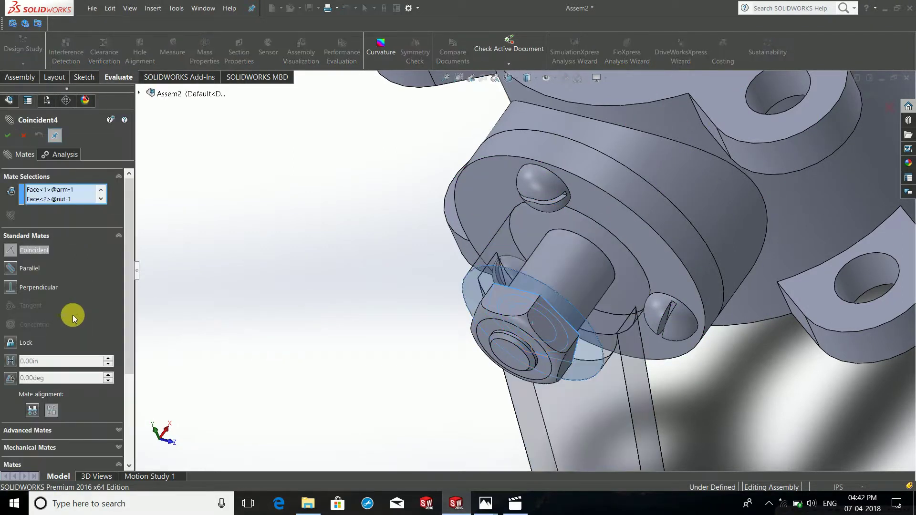
- Clear Coincident4's faces and try pairing the nut's inner face with the shaft
right_click(77, 194)
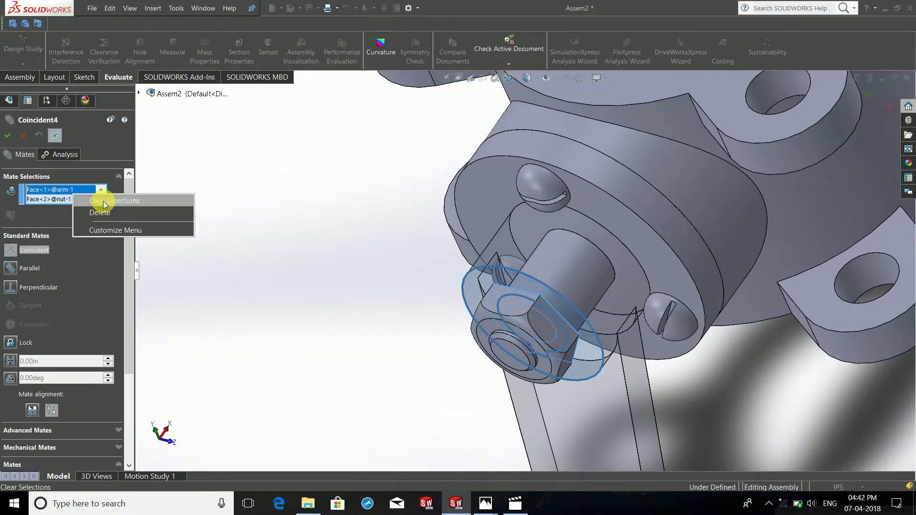
left_click(103, 202)
scroll(450, 273, "down", 3)
scroll(450, 273, "up", 2)
scroll(566, 398, "up", 2)
scroll(566, 398, "down", 4)
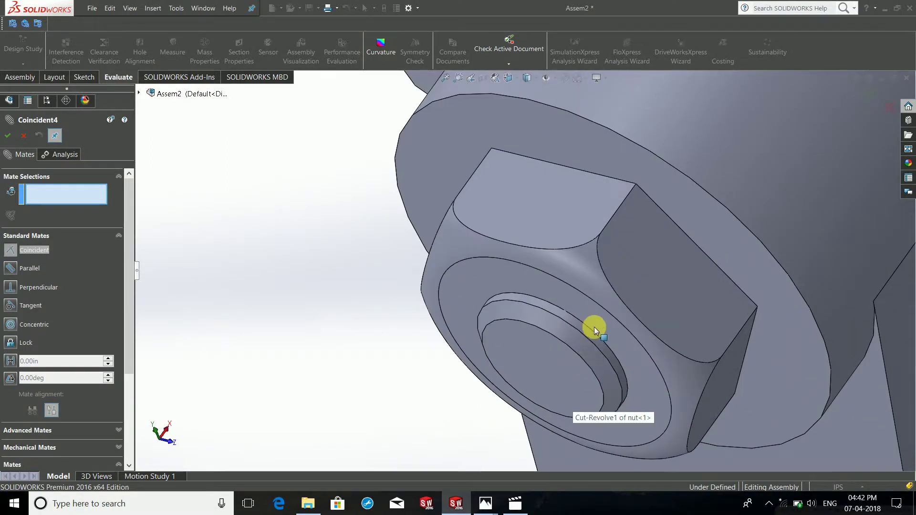
left_click(580, 307)
left_click(531, 359)
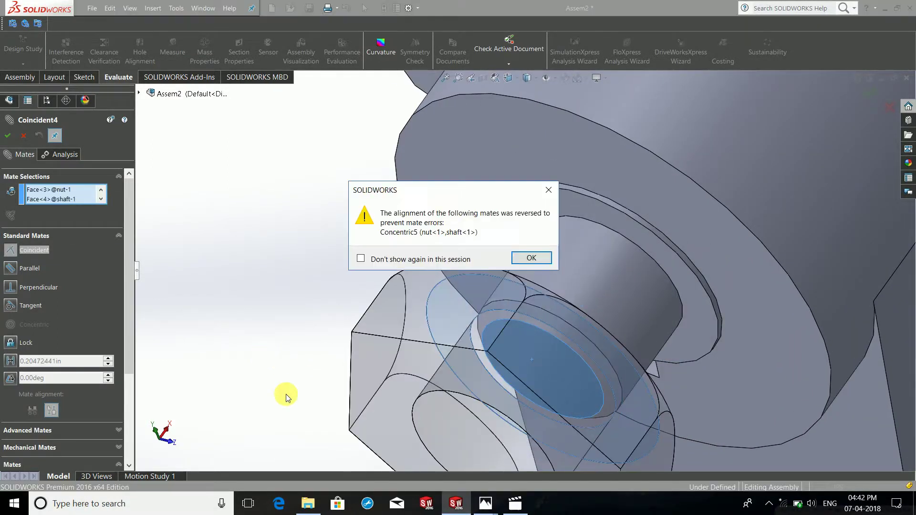
left_click(531, 258)
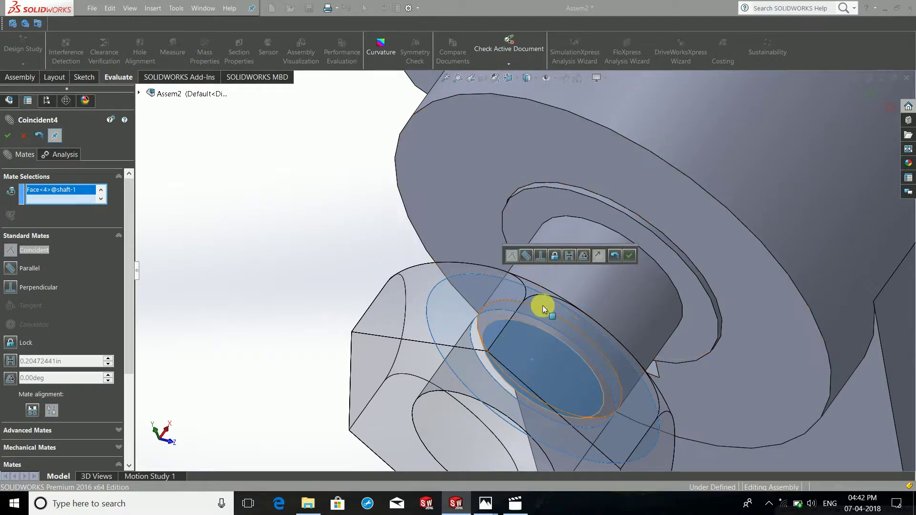
left_click(608, 293)
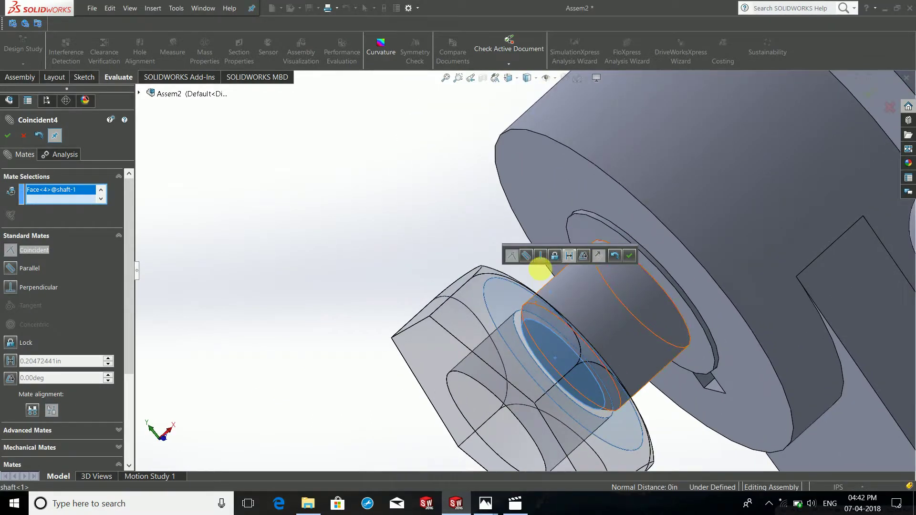
- Mate the nut's back face against the shaft face and accept the redefined Coincident4
right_click(58, 206)
left_click(91, 214)
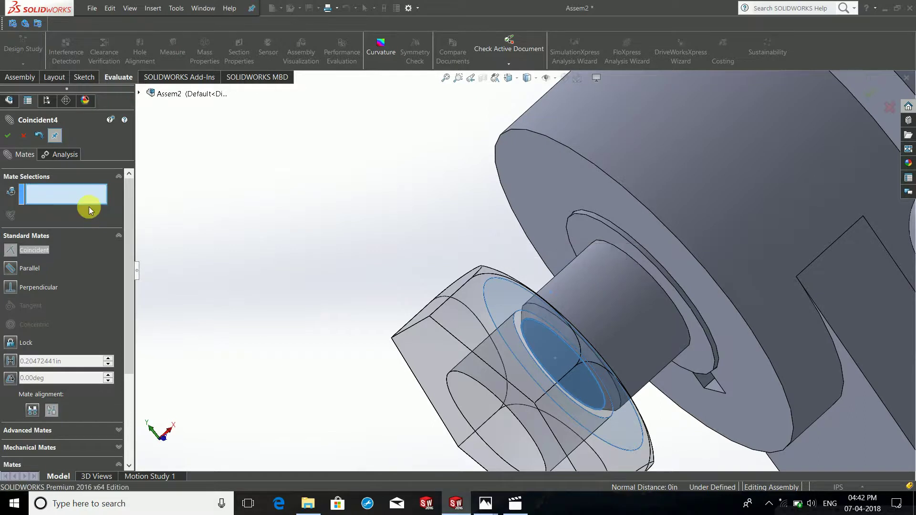
left_click(519, 340)
scroll(603, 231, "down", 3)
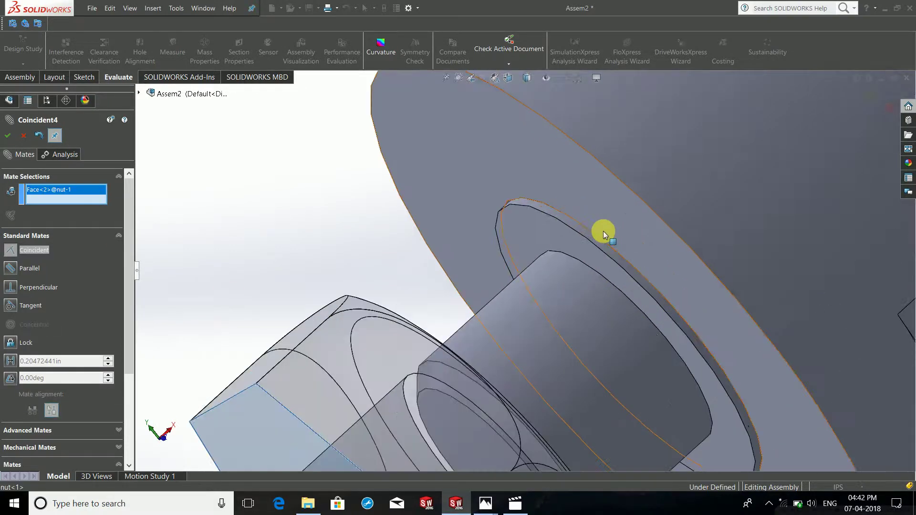
left_click(551, 242)
left_click(532, 258)
scroll(531, 270, "up", 3)
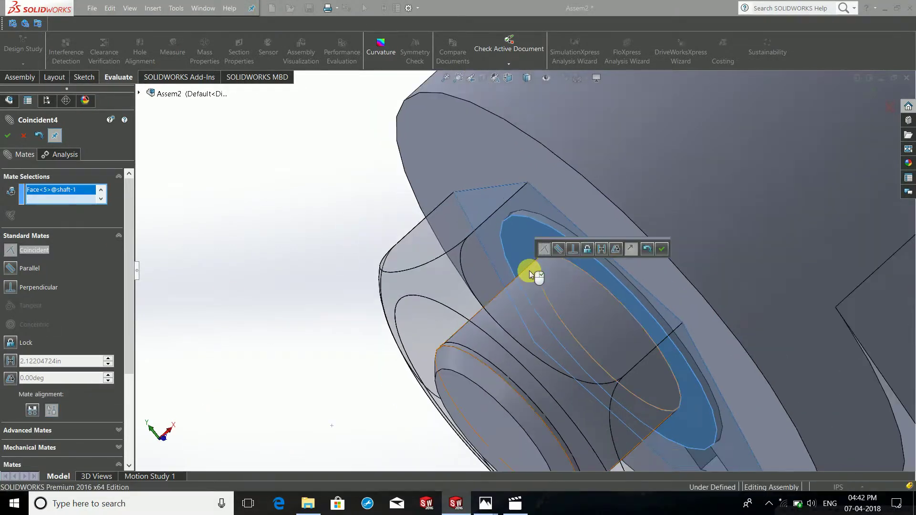
scroll(596, 261, "up", 2)
left_click(661, 253)
scroll(647, 279, "up", 3)
scroll(580, 297, "up", 3)
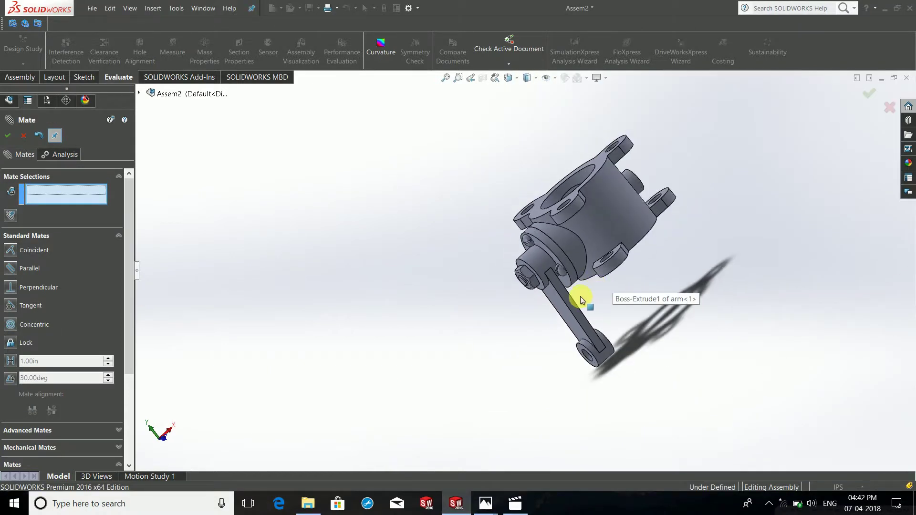
left_click(865, 97)
- Orbit the assembly, restore its window, and cancel closing so Assem2 stays open unsaved
scroll(512, 210, "down", 3)
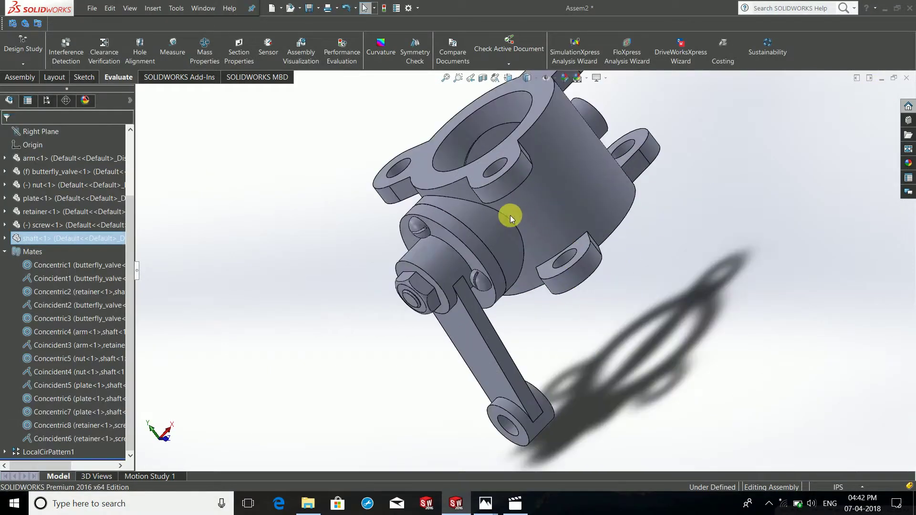
scroll(430, 272, "down", 3)
scroll(408, 291, "up", 3)
middle_click_drag(409, 260, 436, 317)
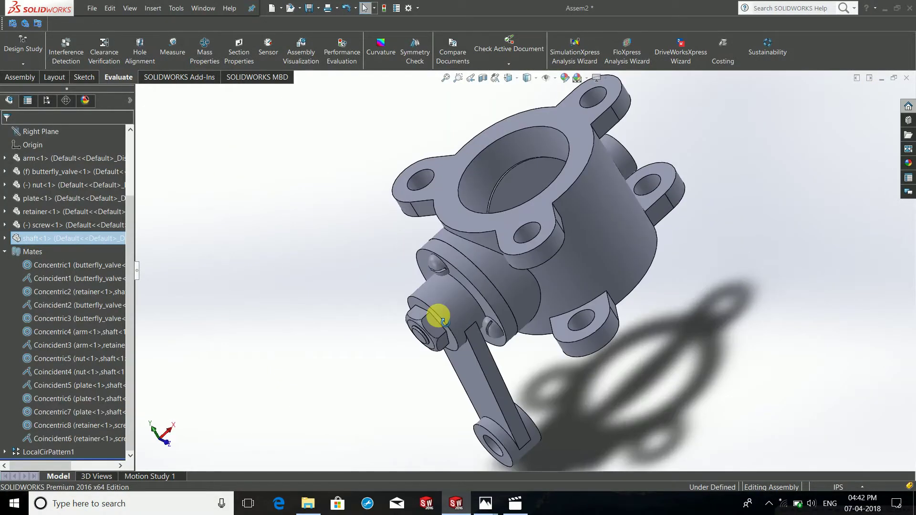
scroll(473, 257, "down", 3)
scroll(418, 251, "down", 2)
scroll(477, 248, "up", 2)
scroll(528, 238, "up", 3)
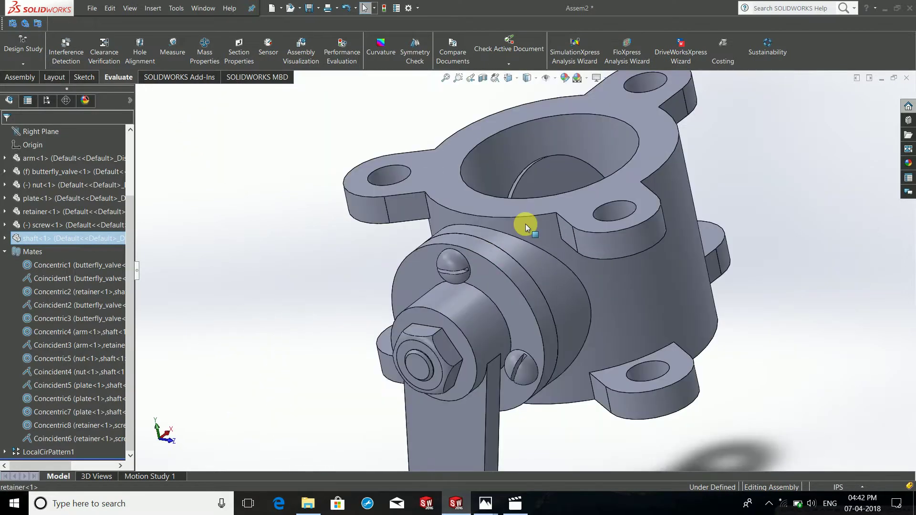
scroll(528, 225, "up", 2)
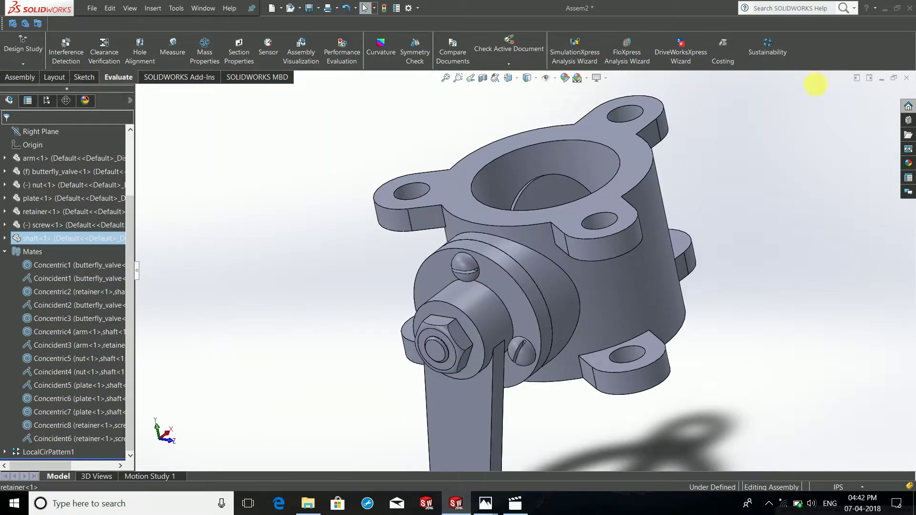
left_click(887, 79)
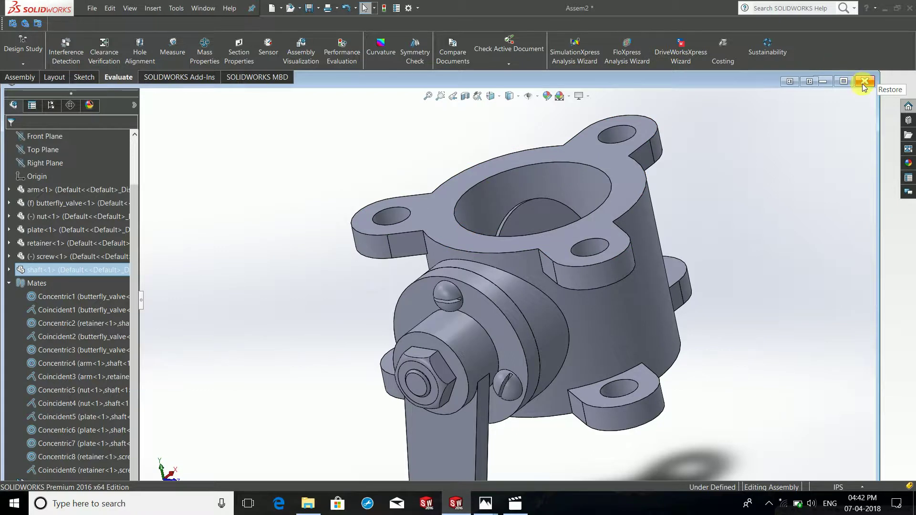
left_click(863, 83)
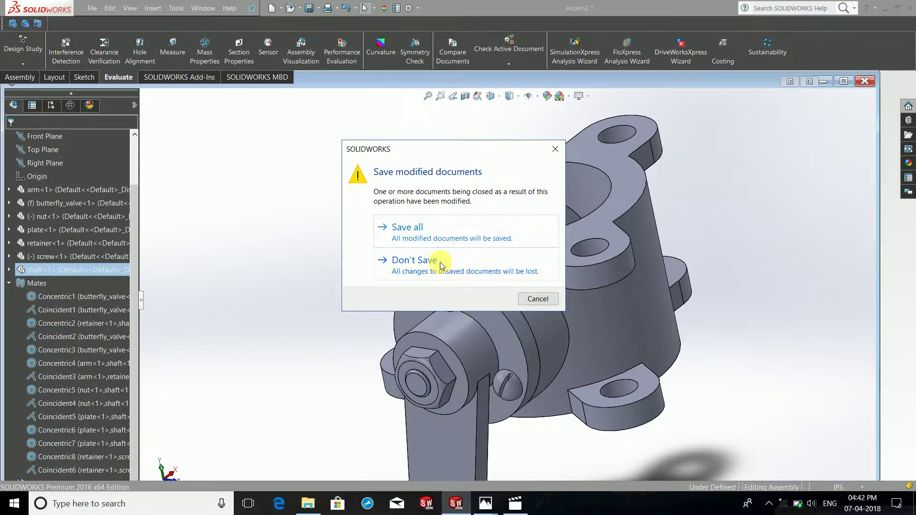
left_click(535, 299)
- Minimise the assembly, open screw.SLDPRT from recent documents, and edit Revolve4's Sketch1
left_click(828, 80)
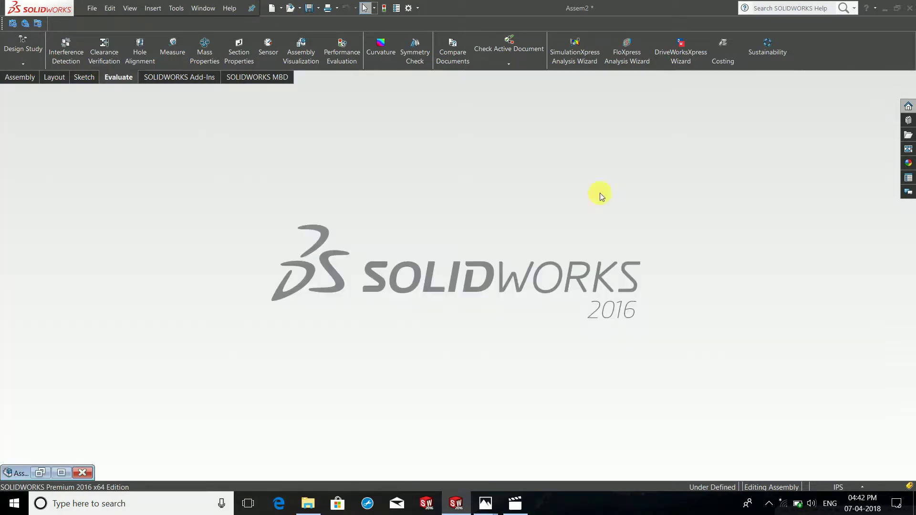
key("r")
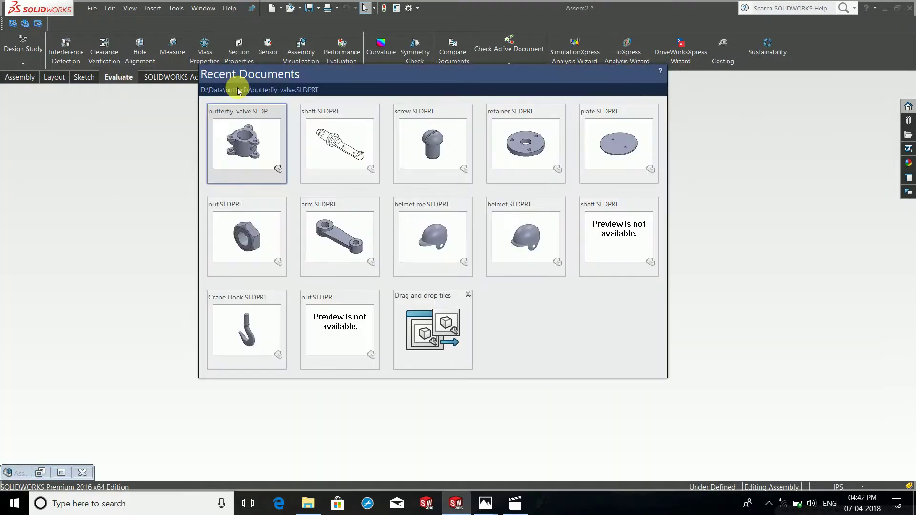
left_click(429, 139)
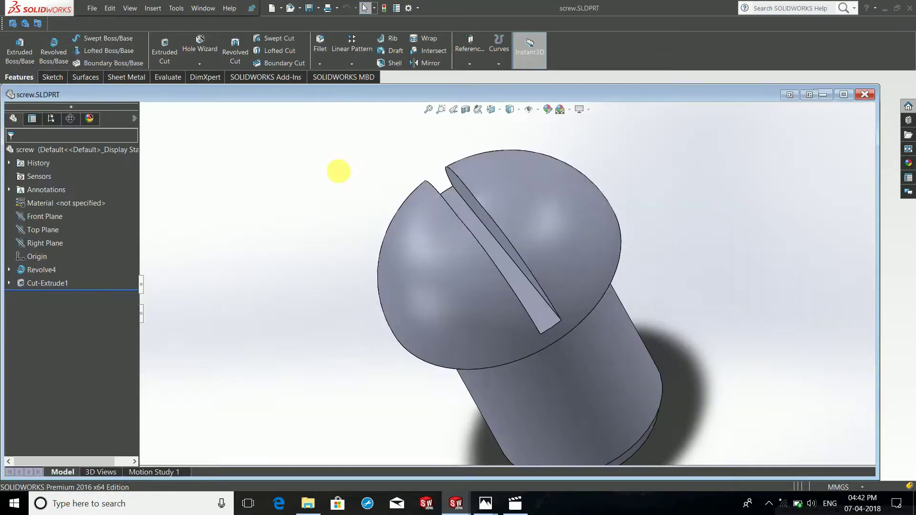
left_click(9, 270)
left_click(35, 285)
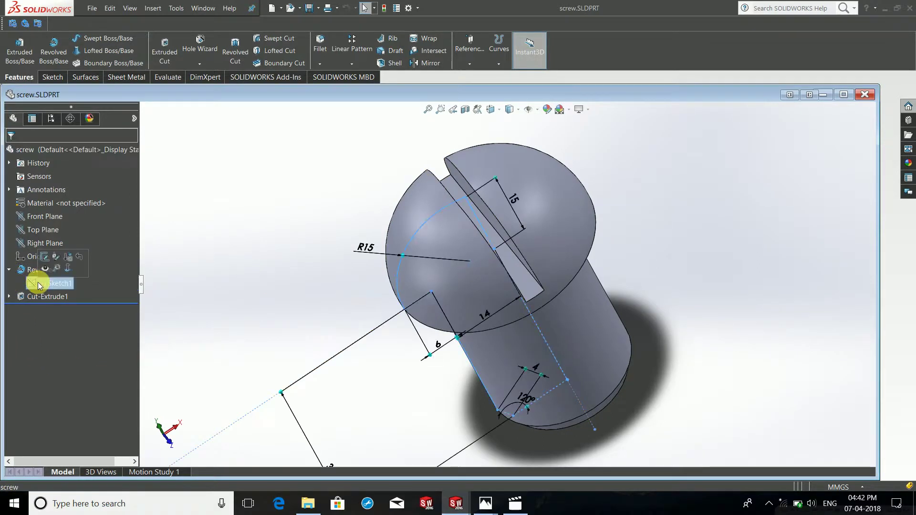
left_click(41, 268)
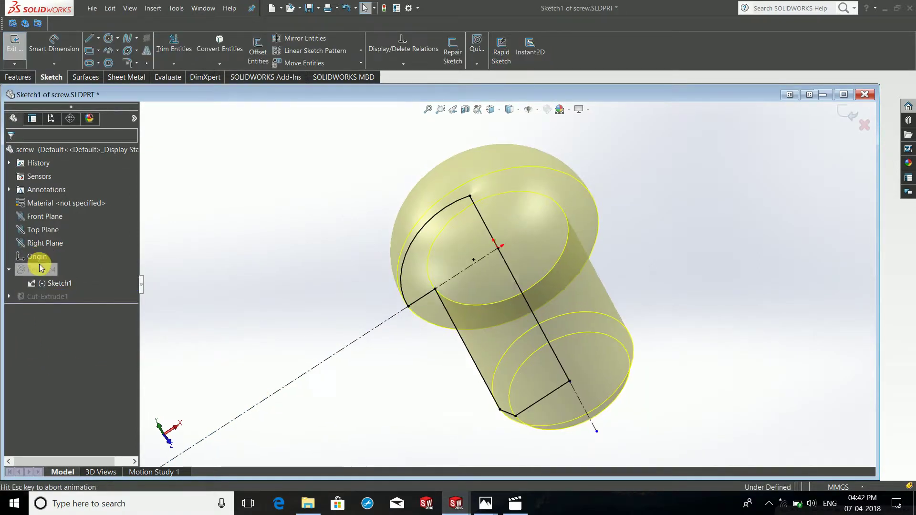
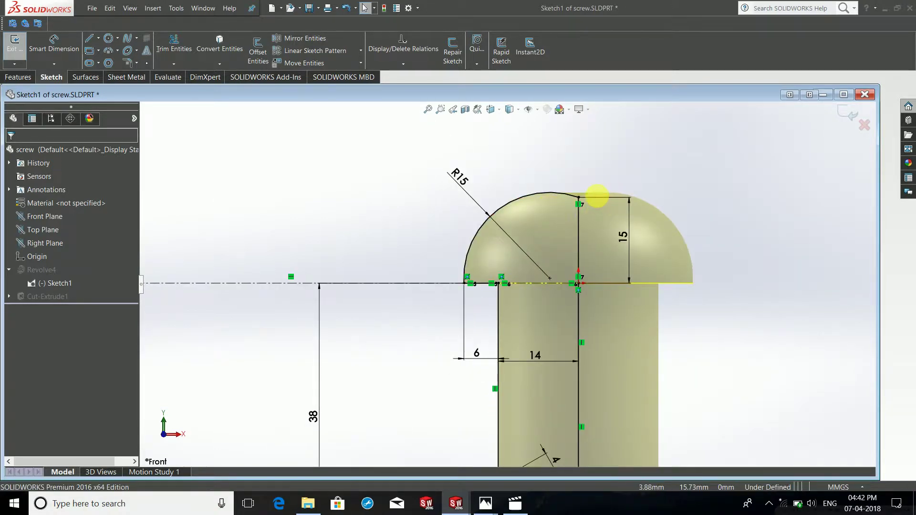
- Zoom around the screw sketch and check the 120° chamfer angle dimension
scroll(547, 327, "up", 3)
scroll(546, 327, "down", 3)
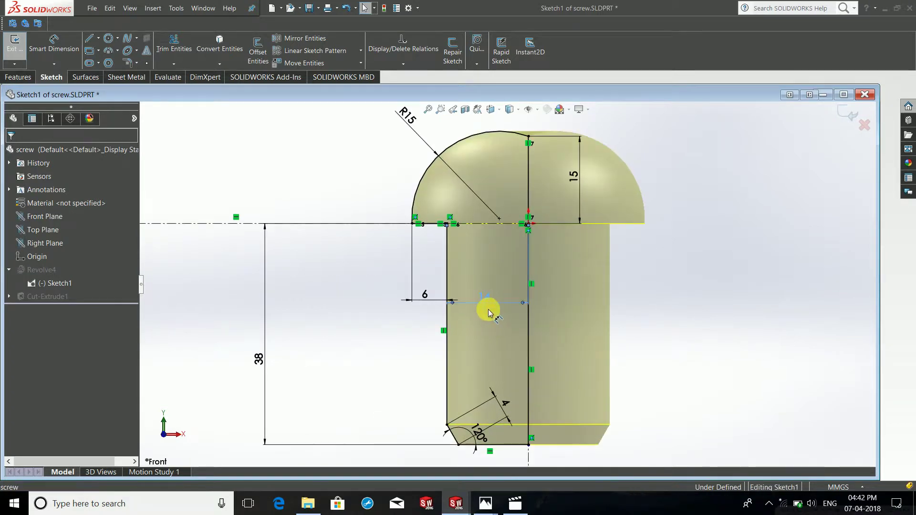
scroll(491, 419, "up", 2)
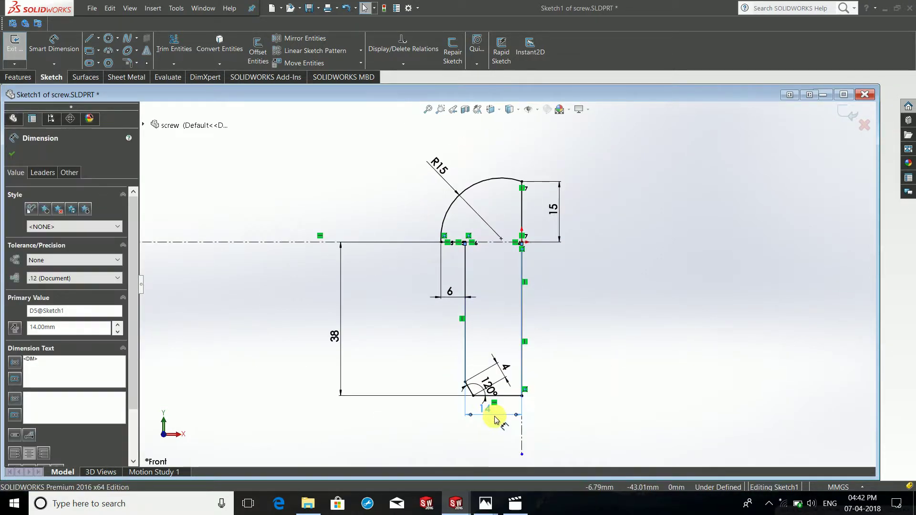
scroll(536, 327, "up", 2)
scroll(425, 358, "down", 3)
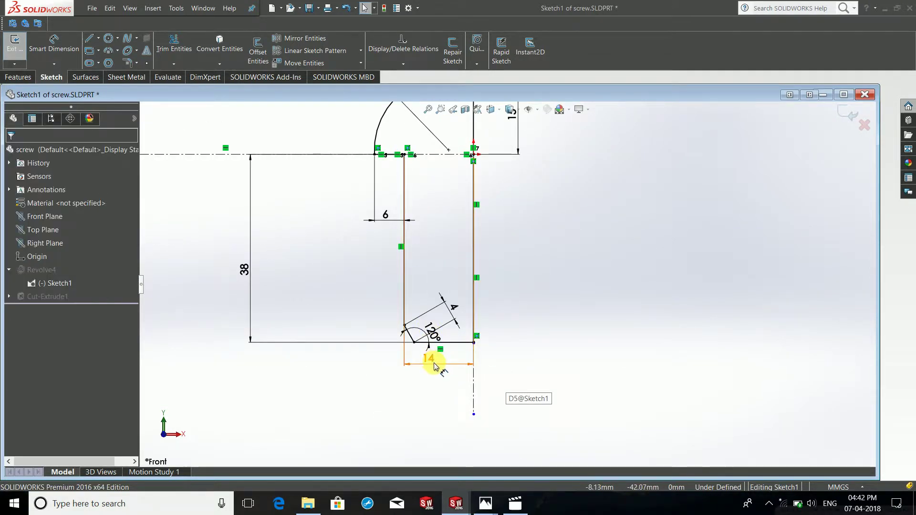
scroll(429, 363, "down", 3)
left_click(441, 294)
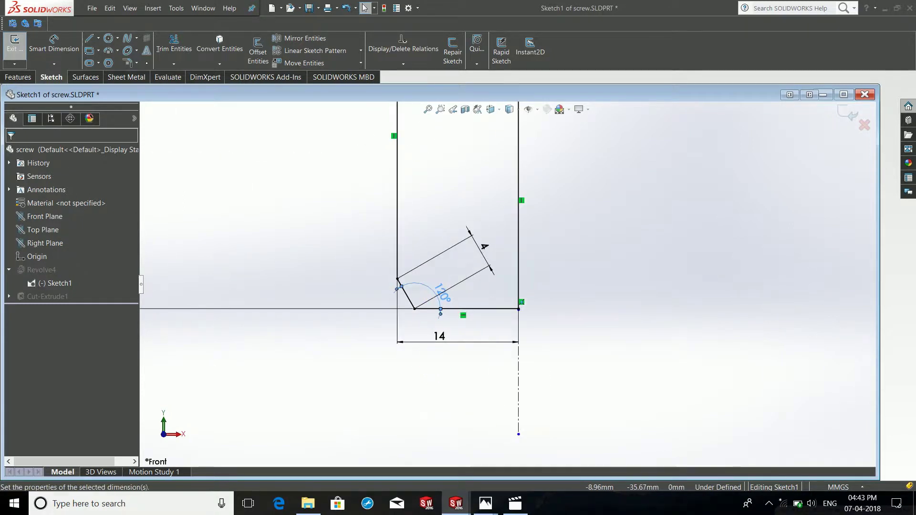
key("Escape")
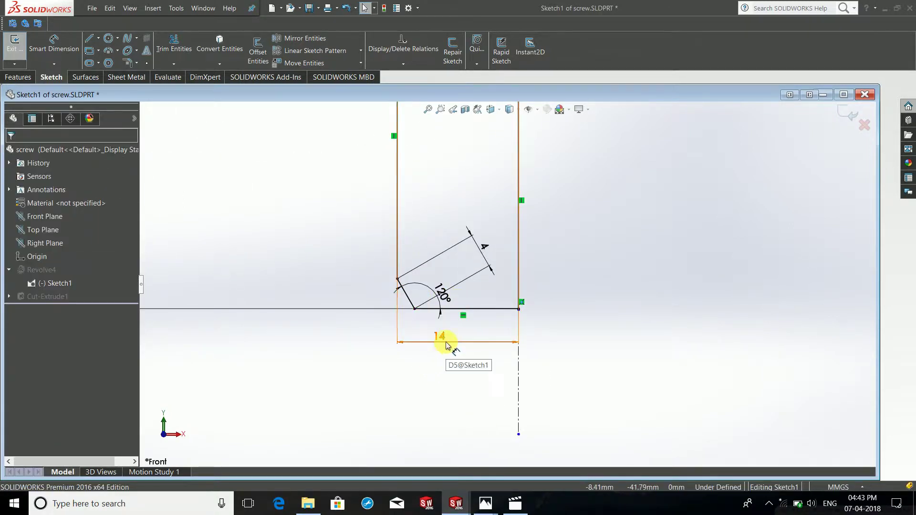
- Change the 14 mm shank dimension to 10.15 mm (20.3/2)
double_click(446, 344)
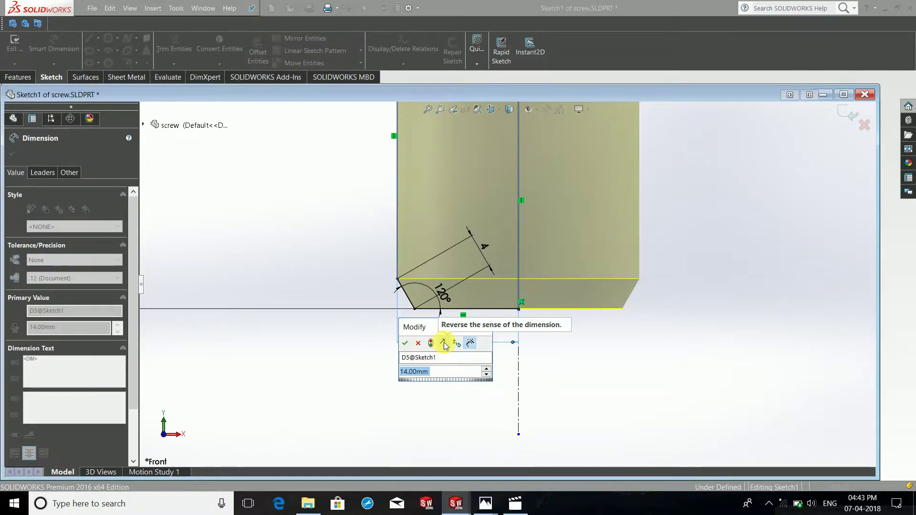
type("20.33")
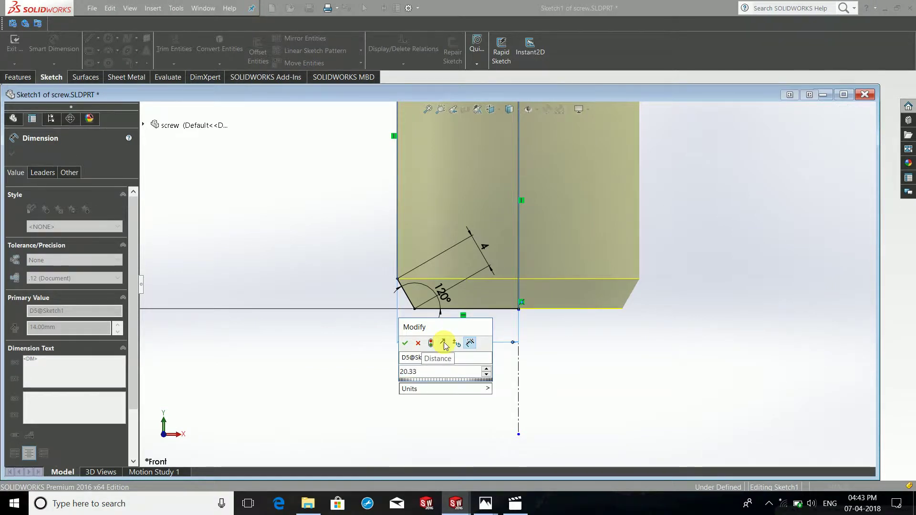
type("2")
key("Return")
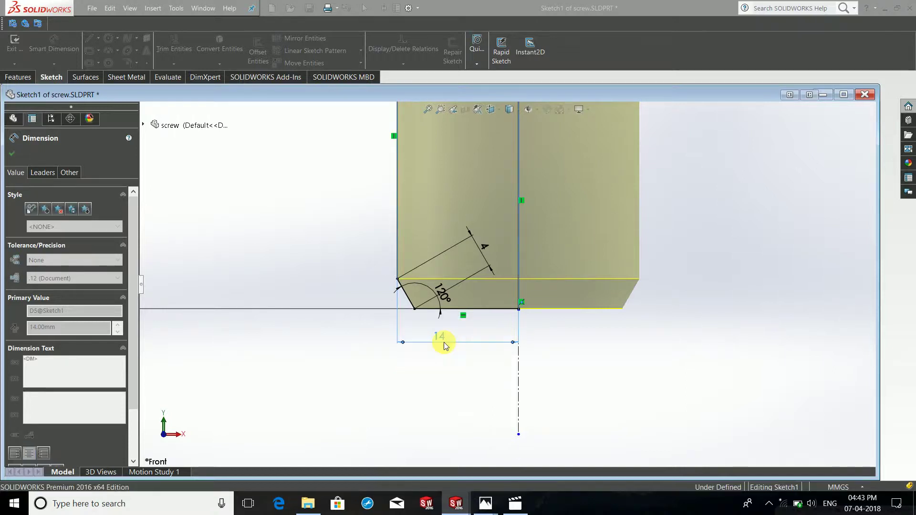
scroll(444, 343, "up", 2)
scroll(496, 277, "up", 2)
scroll(525, 244, "down", 3)
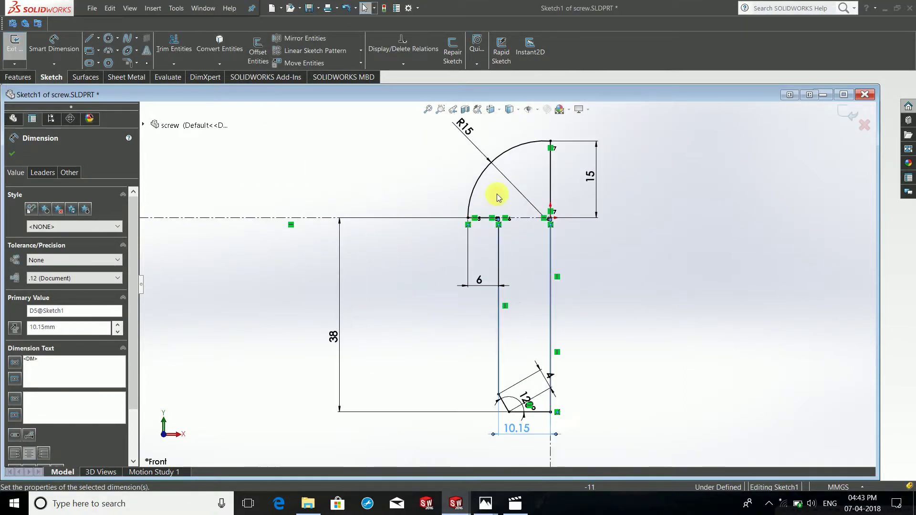
scroll(573, 236, "down", 3)
scroll(597, 267, "up", 3)
scroll(609, 286, "up", 2)
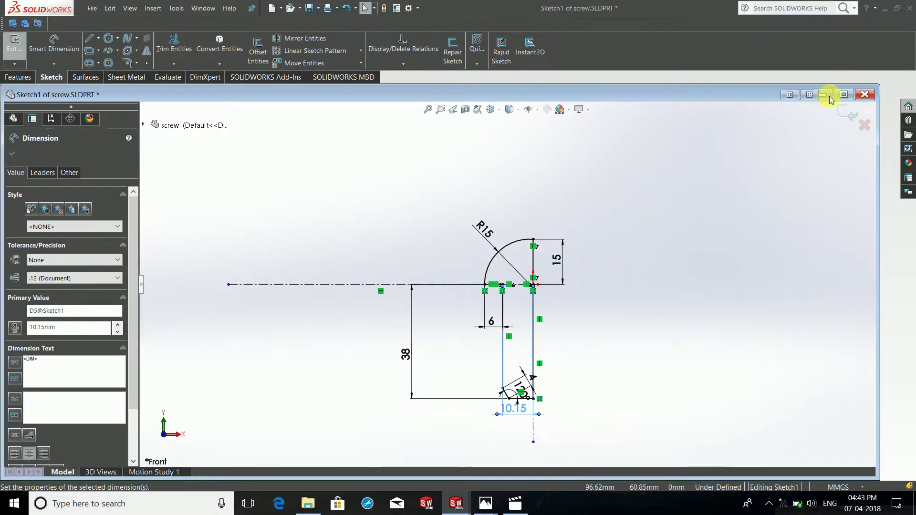
- Rebuild the screw, then reopen the revolve's Sketch1 for editing
left_click(853, 119)
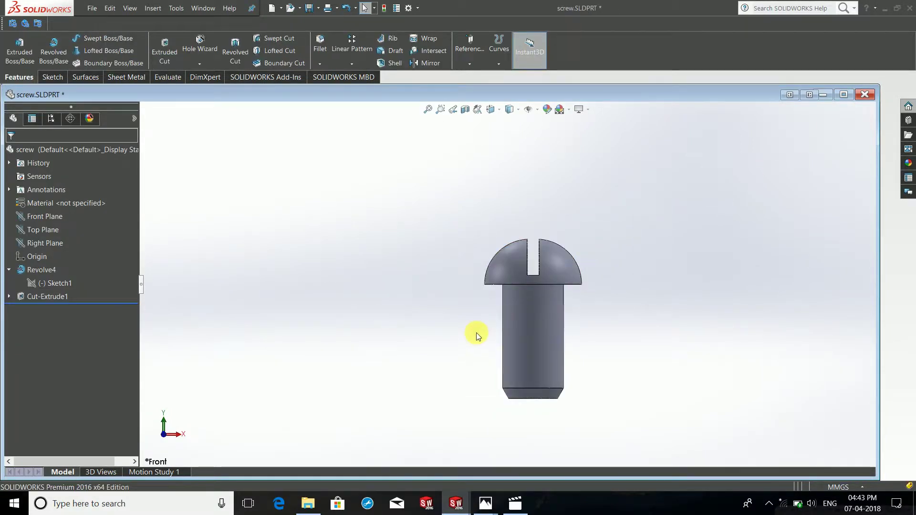
left_click(44, 297)
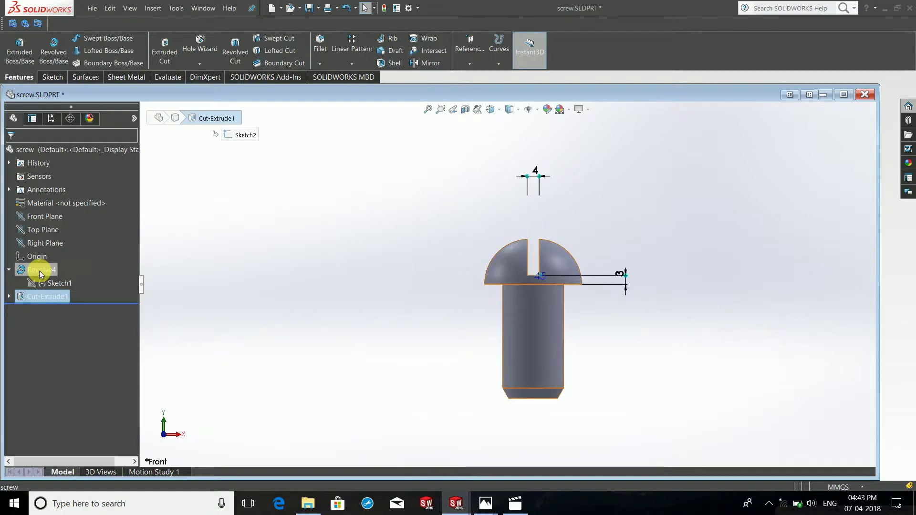
left_click(41, 276)
right_click(37, 282)
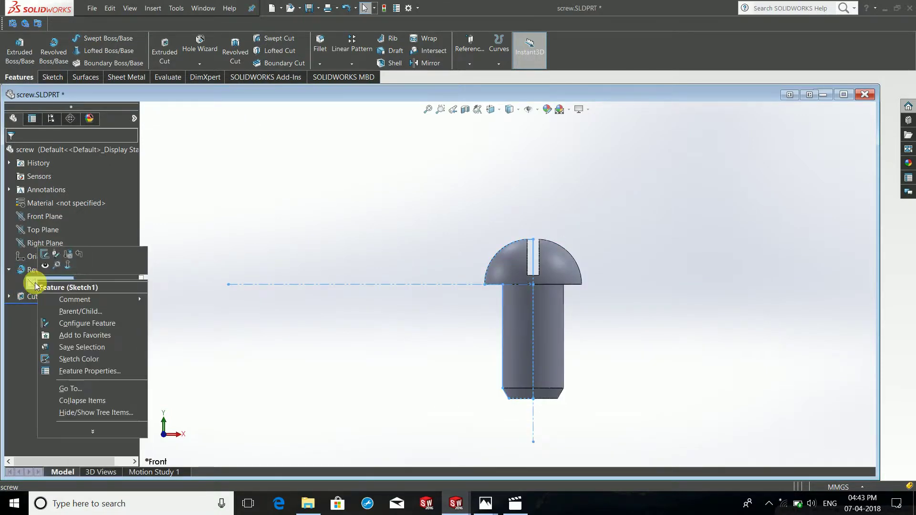
left_click(45, 254)
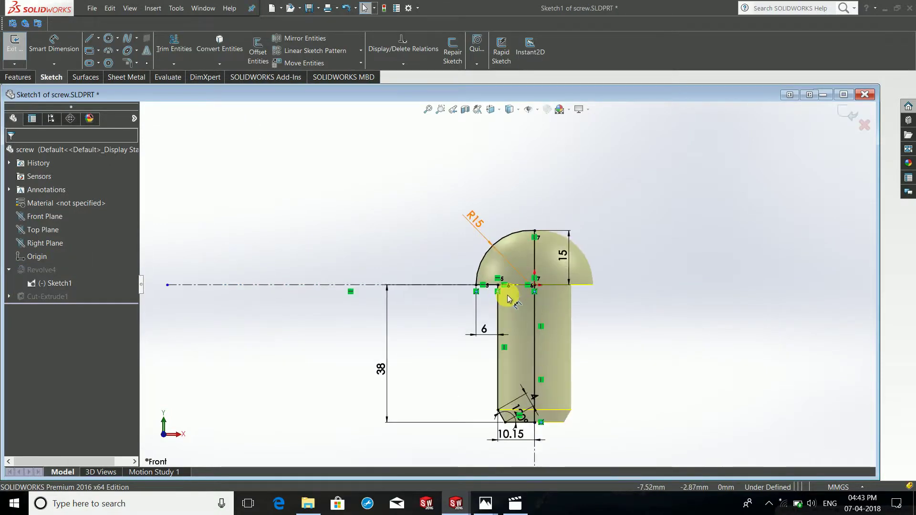
- Delete the 15 head-height dimension
scroll(506, 277, "down", 3)
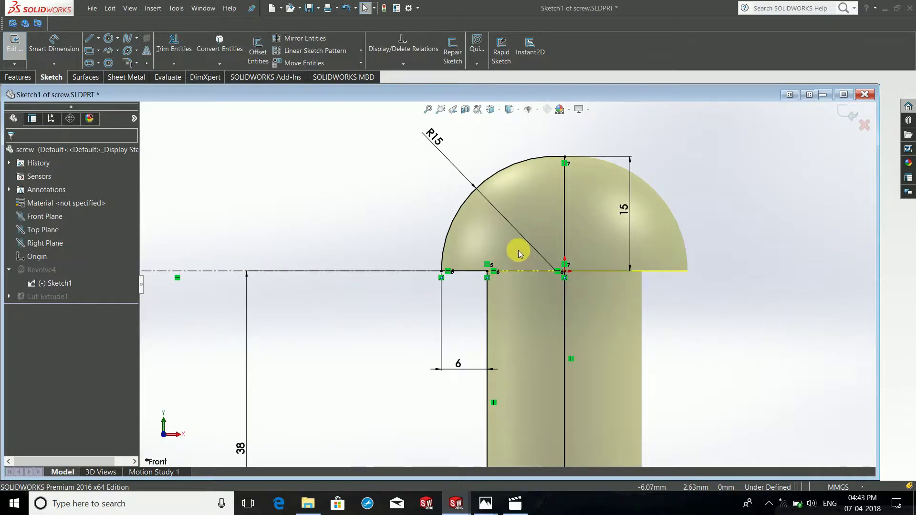
left_click_drag(673, 138, 618, 197)
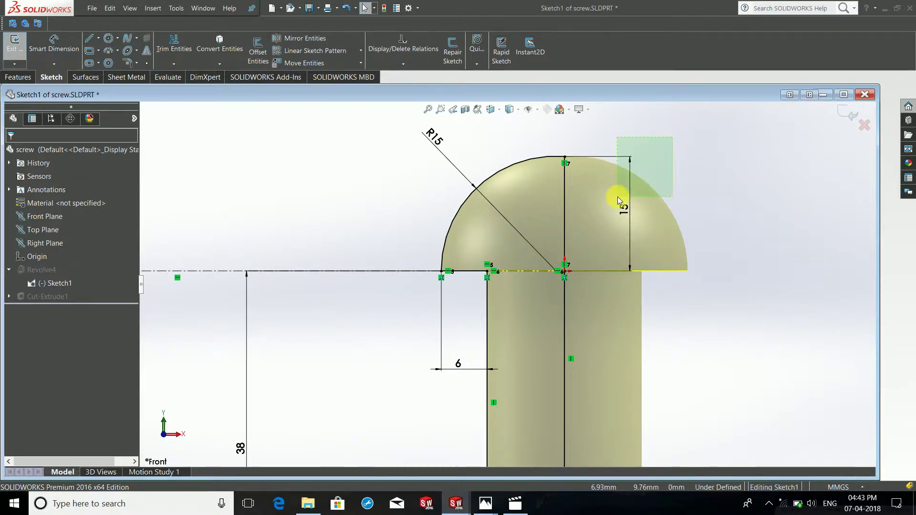
key("Delete")
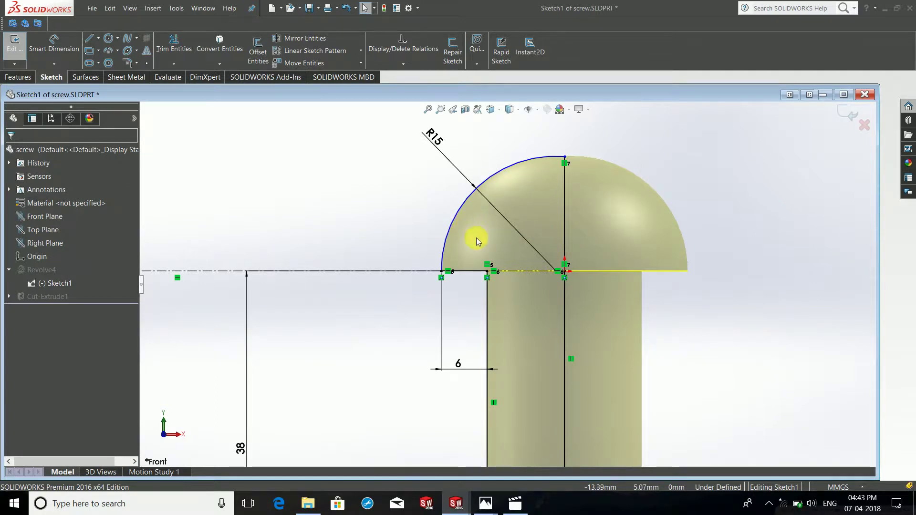
- Try merging the arc's centre point with a second point, then drag the stray arc point below the centreline
scroll(548, 252, "down", 3)
scroll(501, 178, "up", 2)
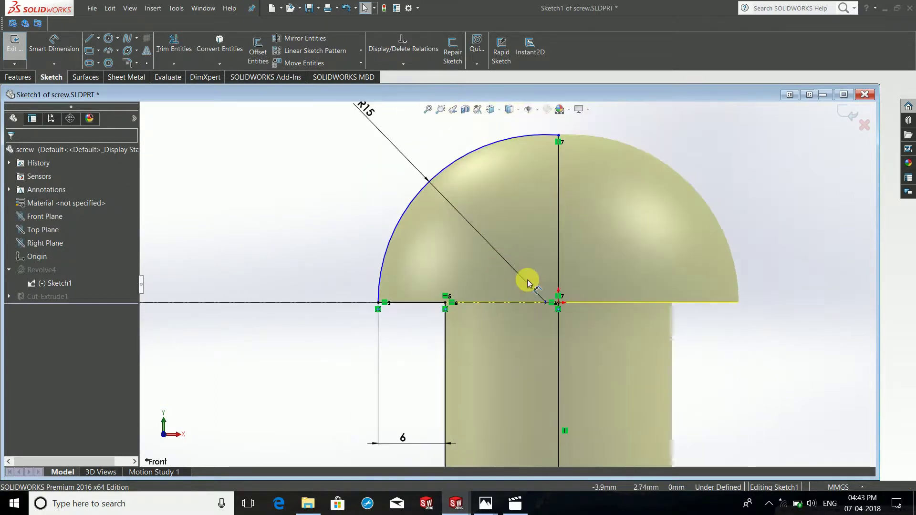
left_click(546, 304)
left_click(559, 308, "ctrl")
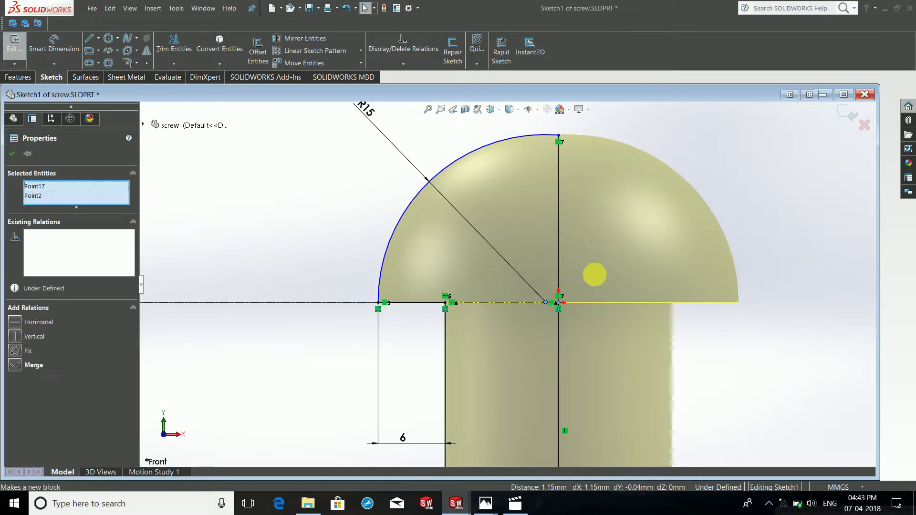
left_click(604, 264)
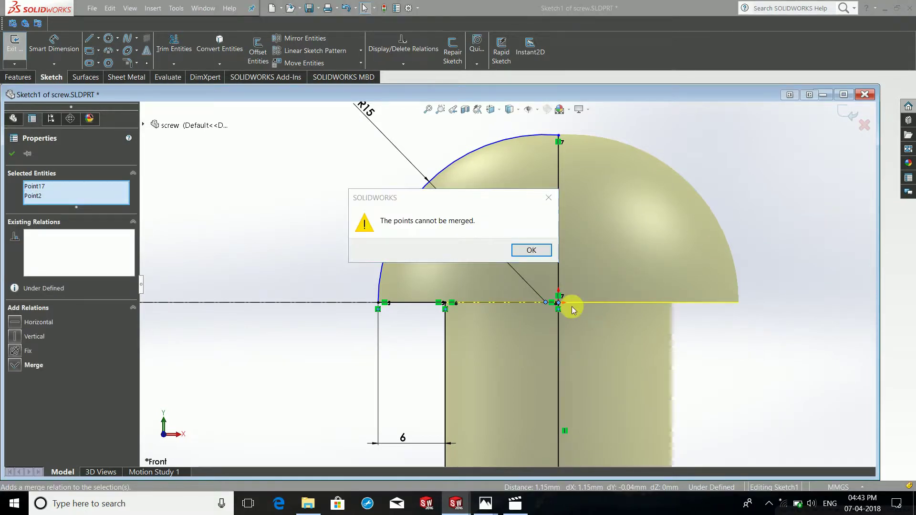
key("Escape")
scroll(557, 307, "down", 2)
scroll(525, 296, "down", 4)
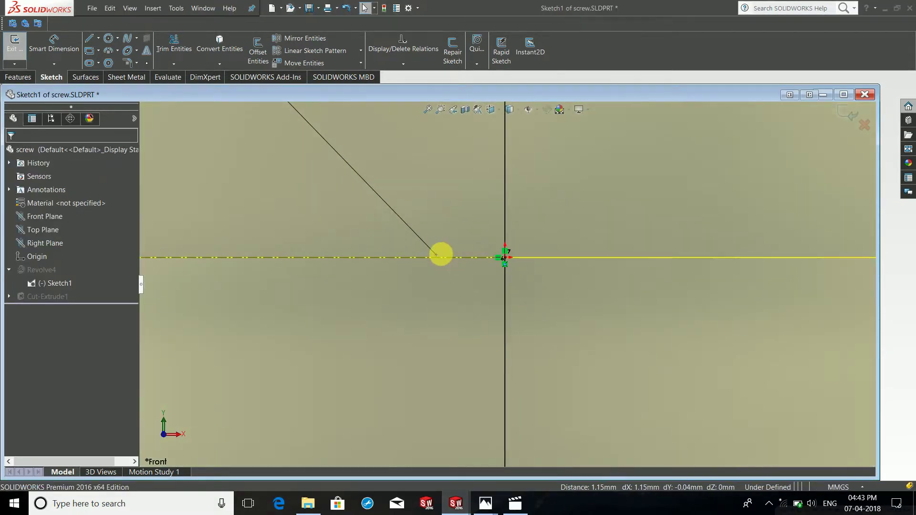
left_click_drag(436, 258, 435, 280)
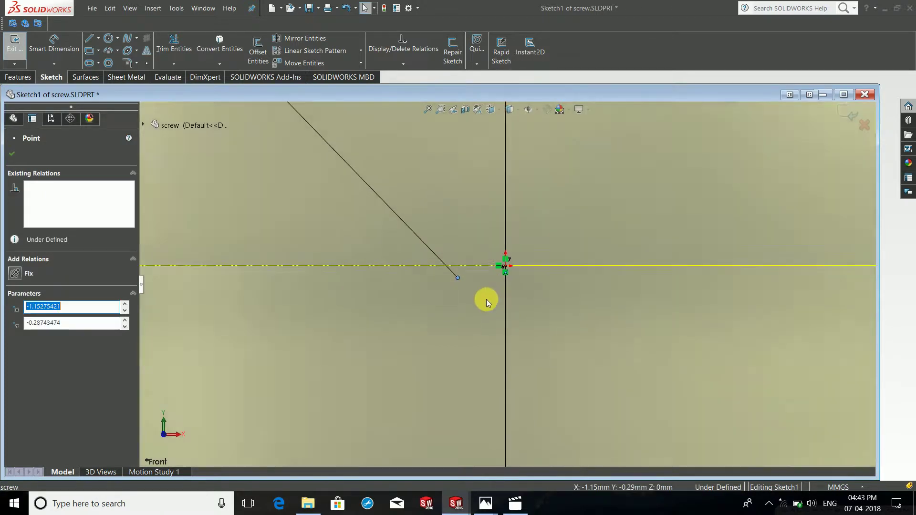
scroll(472, 303, "up", 3)
scroll(444, 308, "up", 2)
- Delete the horizontal 6 dimension
key("Escape")
scroll(430, 353, "down", 2)
left_click_drag(441, 390, 376, 342)
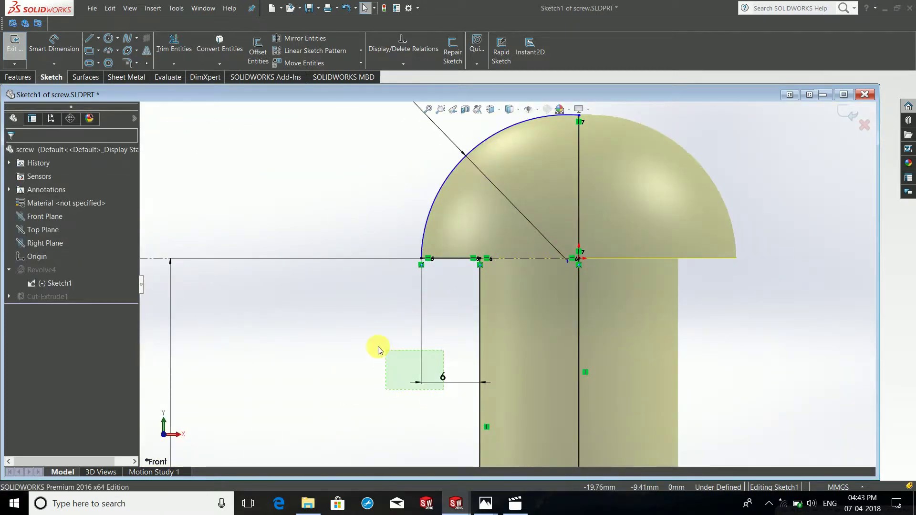
key("Delete")
- Merge the arc's end point onto the head's centre point and rebuild the screw
scroll(582, 265, "down", 2)
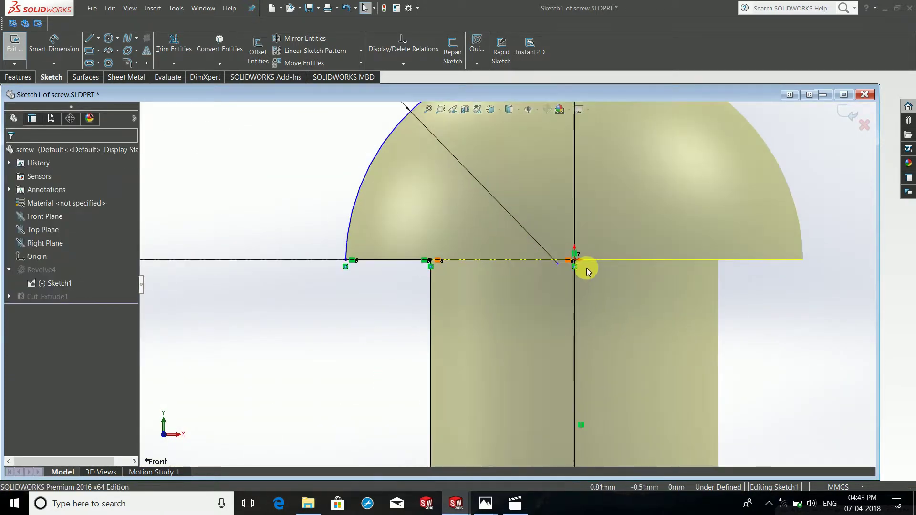
scroll(557, 268, "down", 3)
left_click(572, 264)
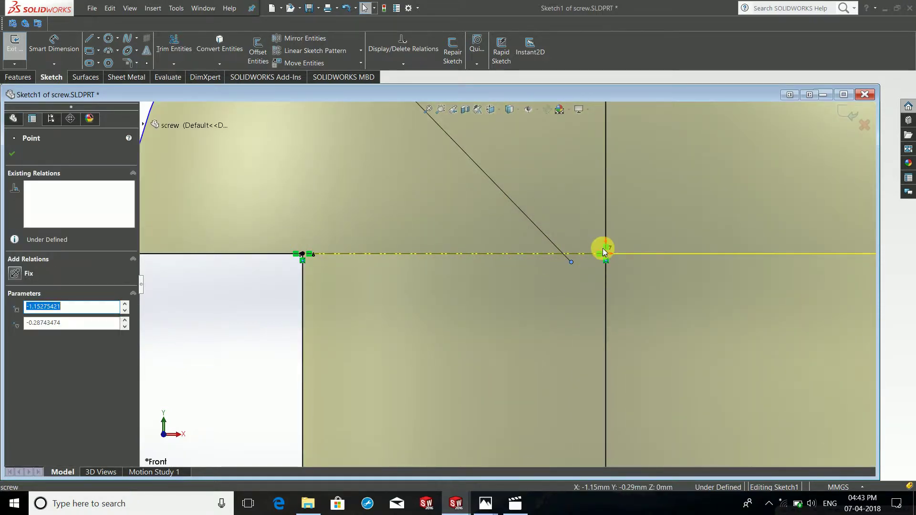
left_click(606, 254, "ctrl")
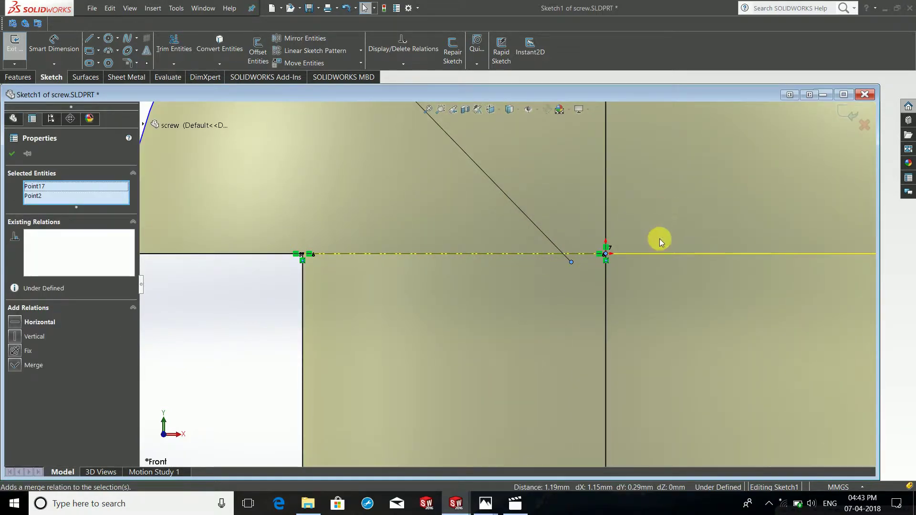
scroll(653, 242, "up", 2)
scroll(645, 269, "up", 1)
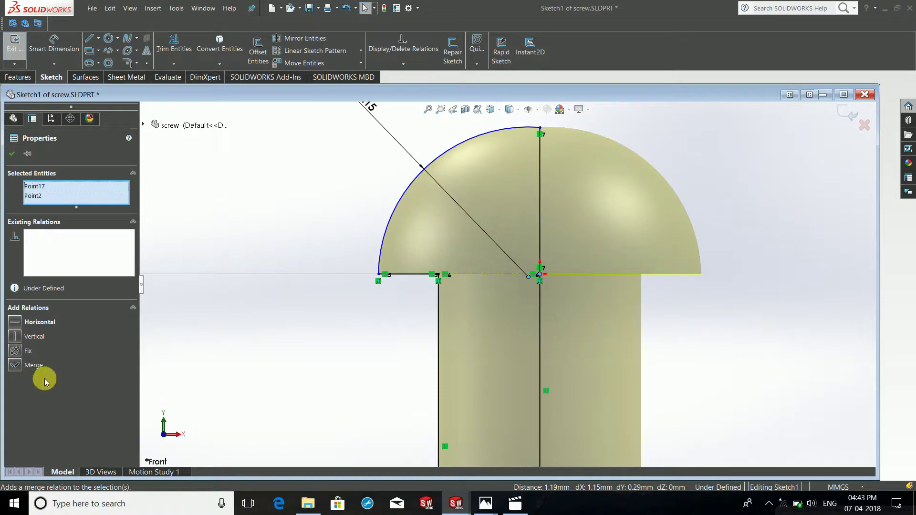
left_click(15, 365)
left_click(746, 262)
scroll(772, 201, "up", 2)
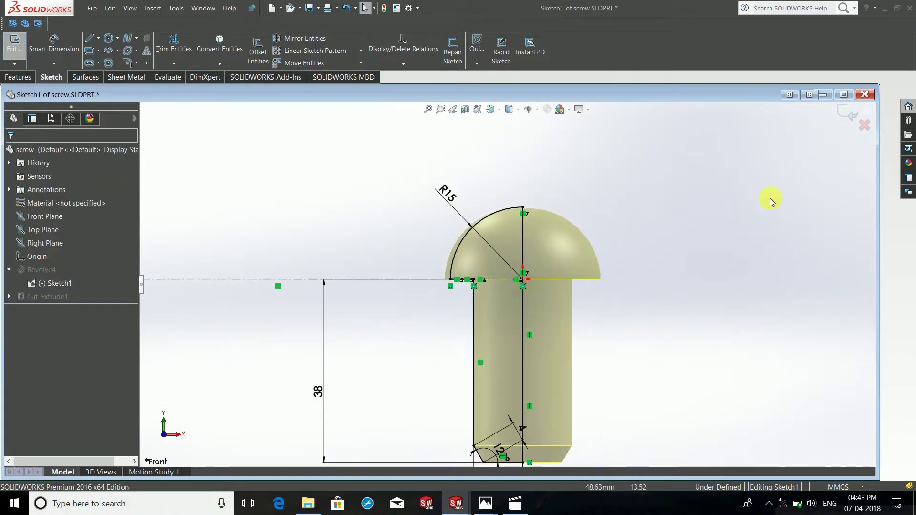
left_click(847, 119)
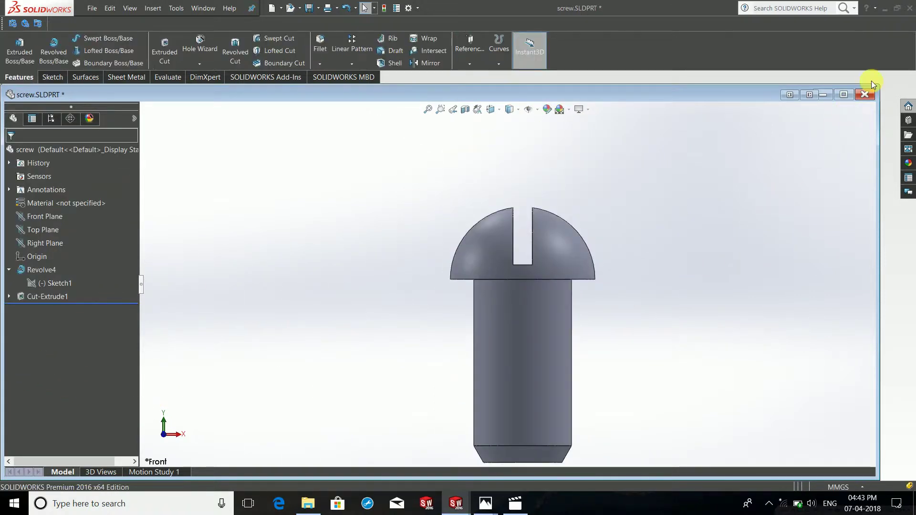
- Close screw.SLDPRT, saving changes and rebuilding the assembly
left_click(863, 95)
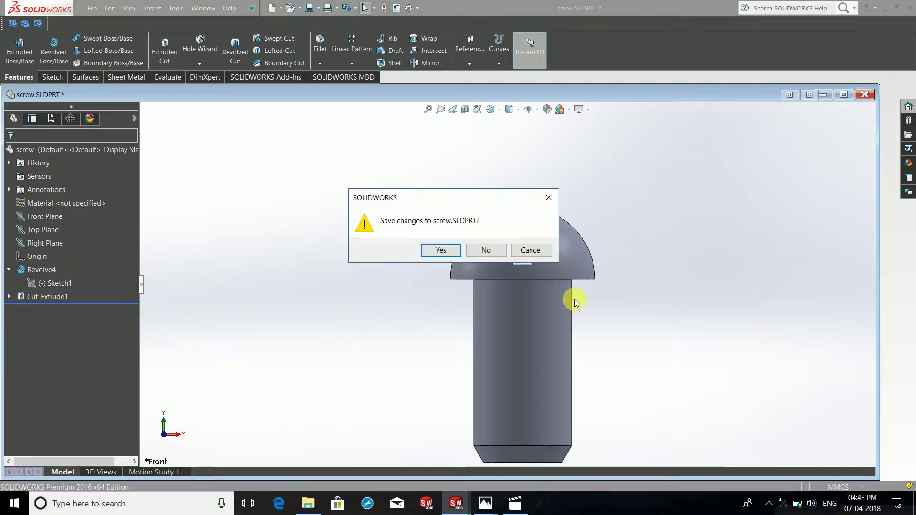
left_click(457, 257)
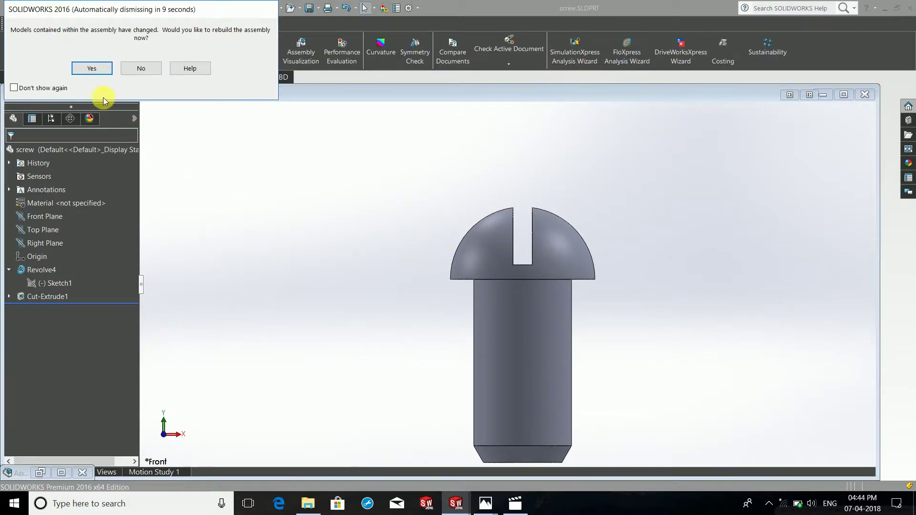
left_click(87, 70)
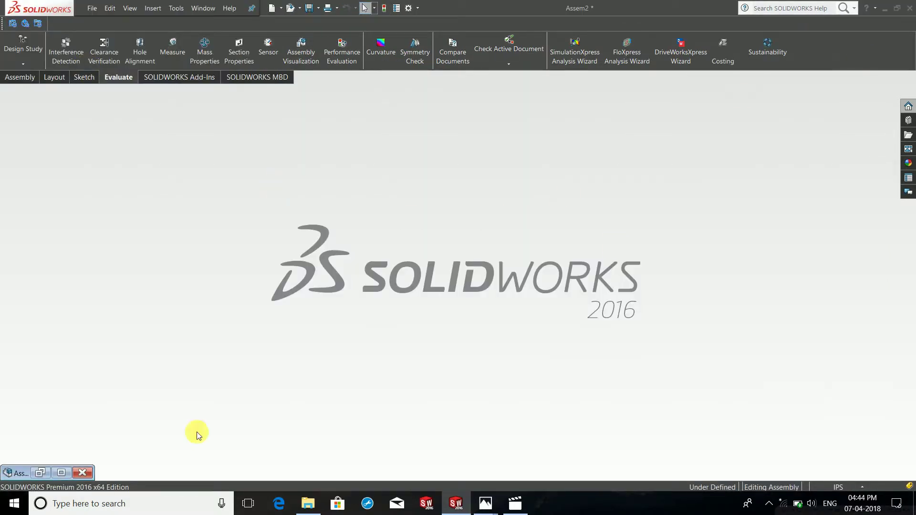
- Restore Assem2 and run Interference Detection on the whole valve assembly
left_click(62, 473)
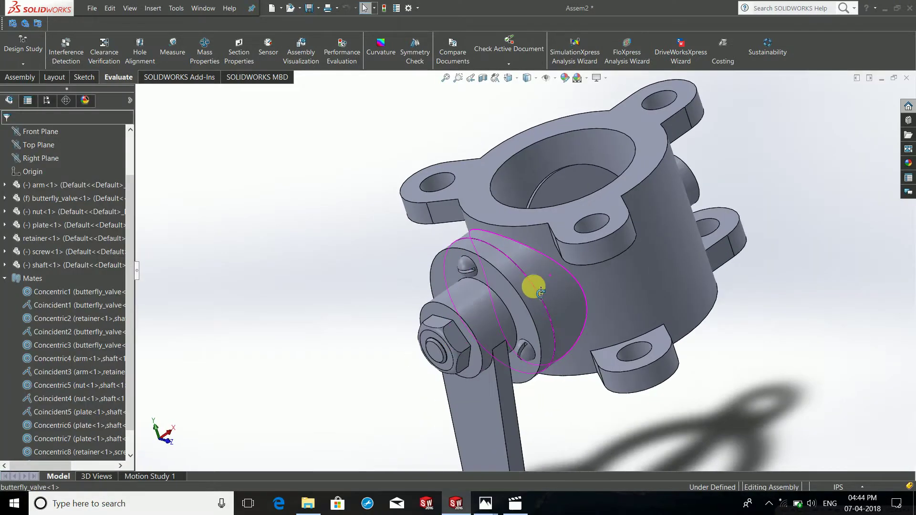
middle_click_drag(554, 276, 554, 303)
scroll(524, 329, "down", 3)
scroll(524, 329, "down", 1)
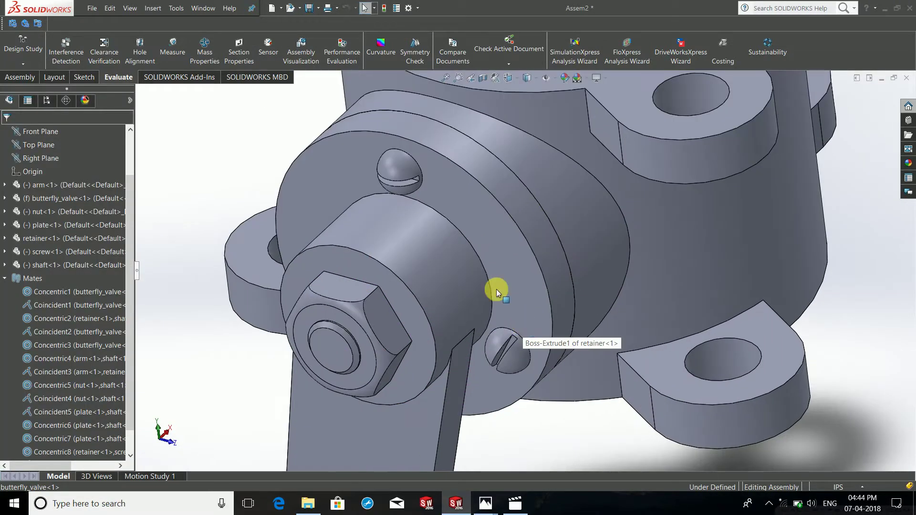
left_click(66, 48)
key("f")
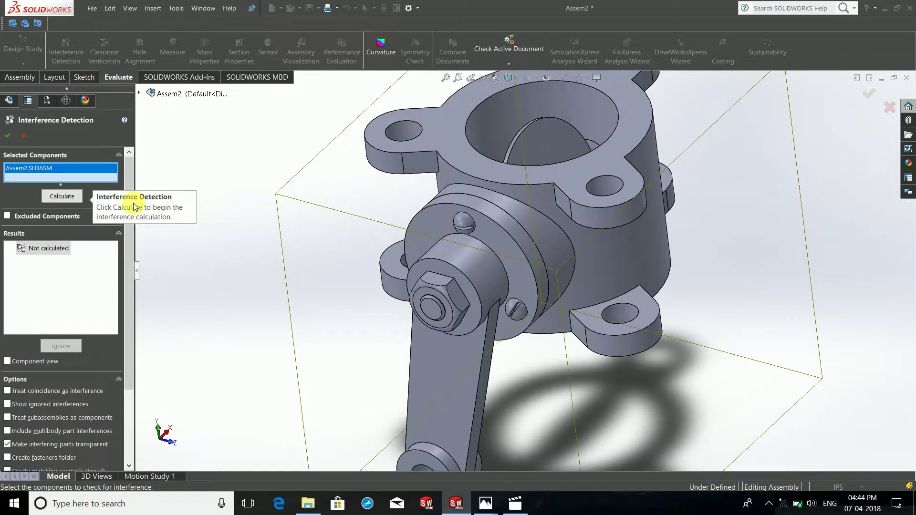
left_click(76, 197)
key("f")
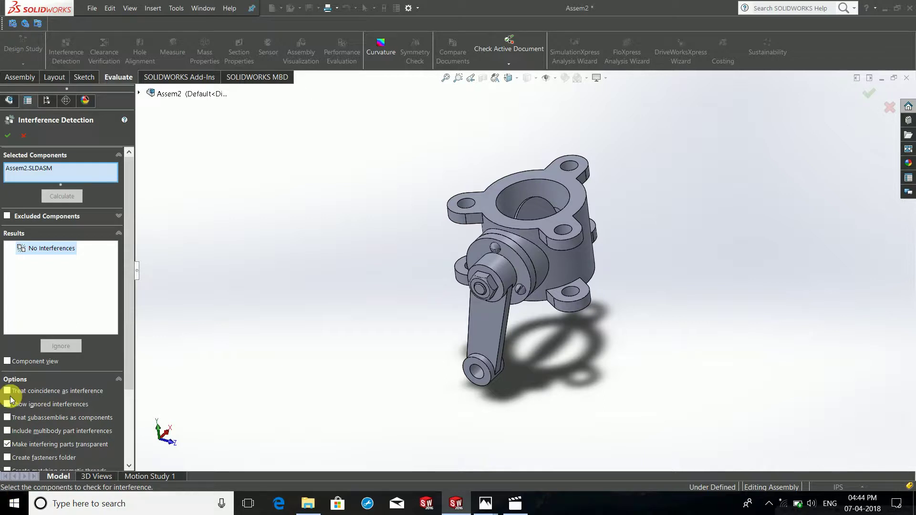
left_click(23, 135)
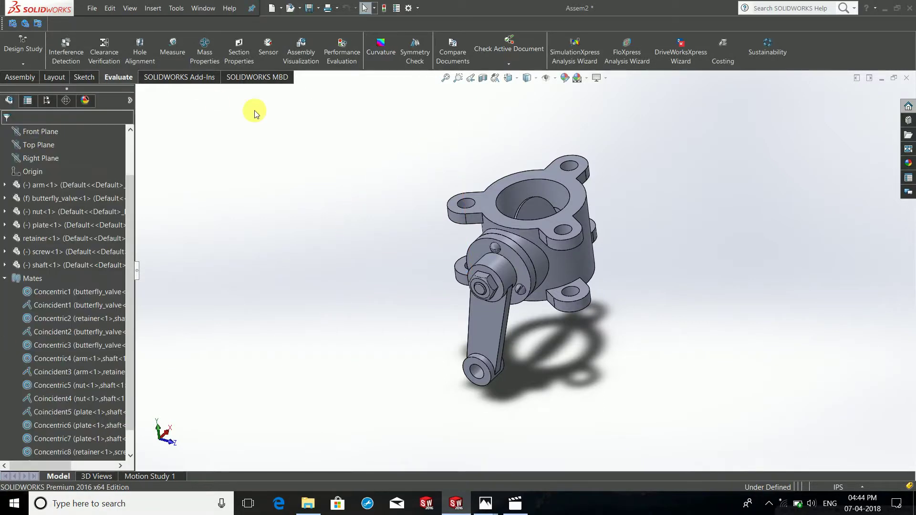
left_click(6, 278)
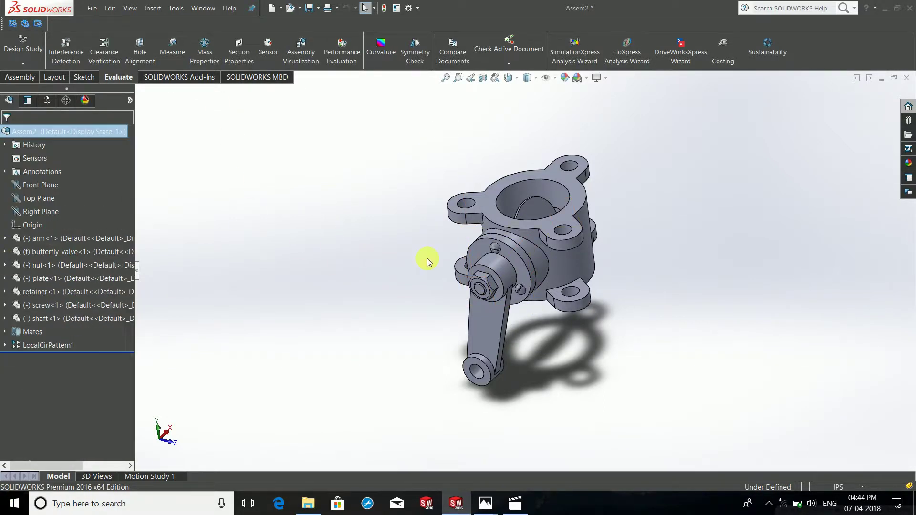
scroll(497, 274, "down", 3)
scroll(495, 274, "down", 5)
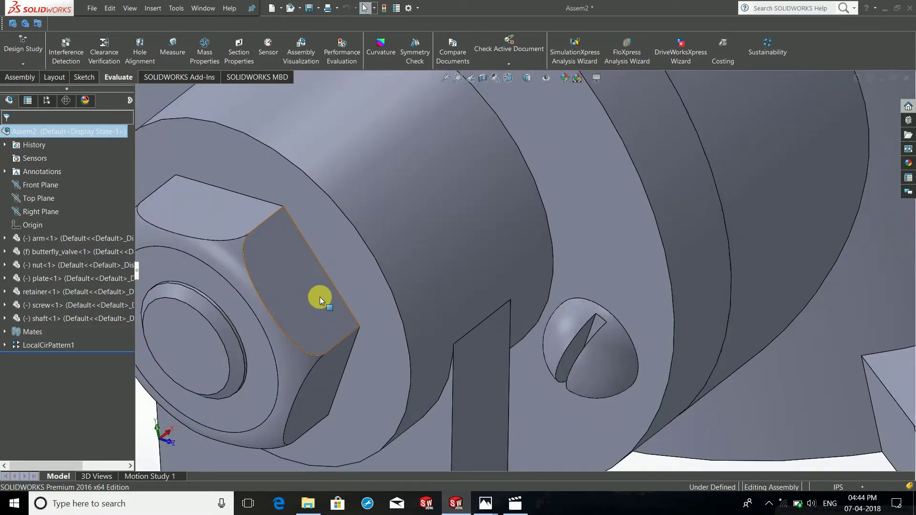
scroll(320, 297, "up", 4)
middle_click_drag(364, 298, 326, 307)
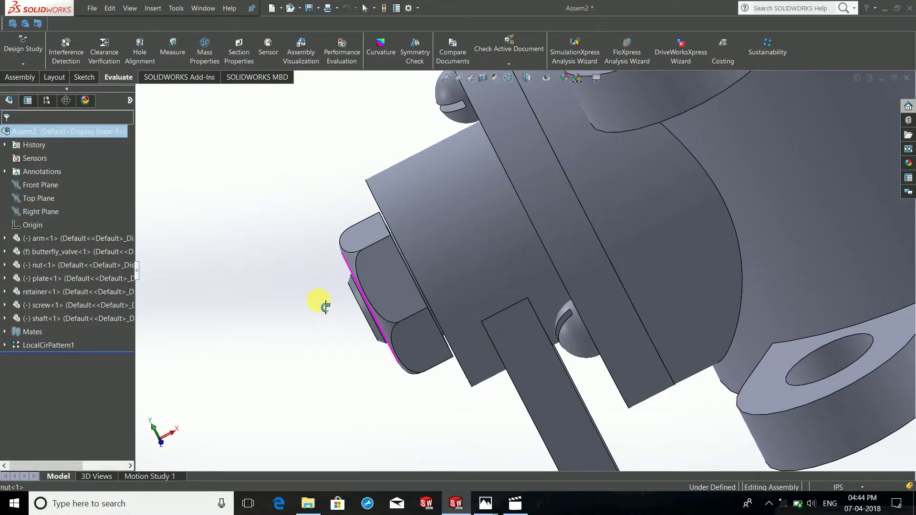
middle_click_drag(325, 307, 454, 246)
scroll(406, 293, "up", 5)
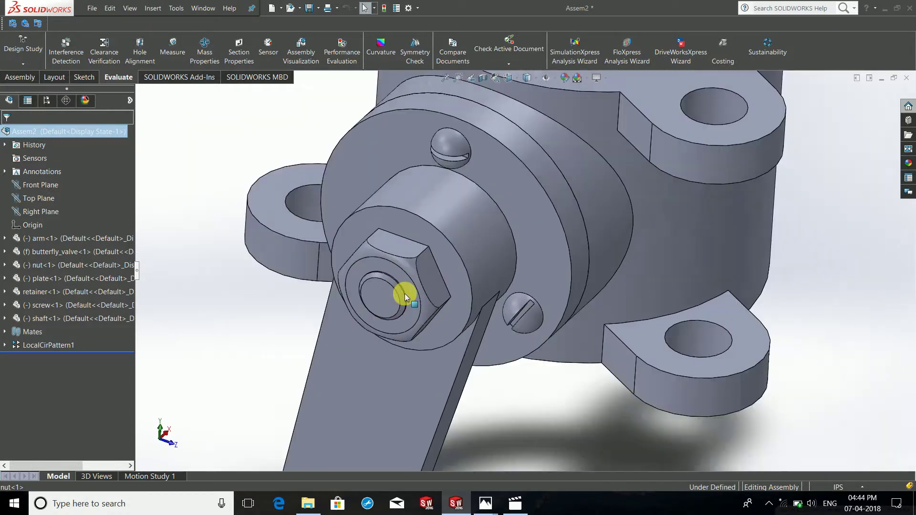
scroll(512, 199, "down", 5)
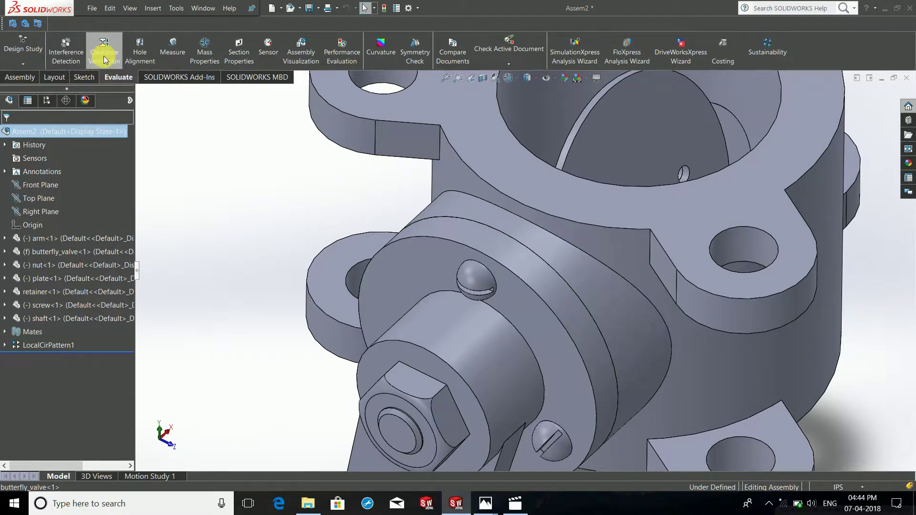
scroll(470, 275, "down", 3)
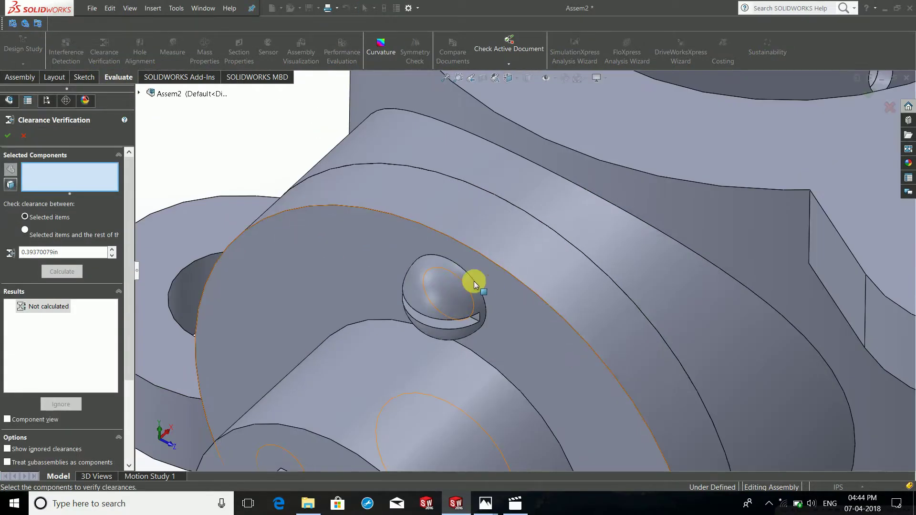
scroll(454, 277, "up", 2)
left_click(487, 274)
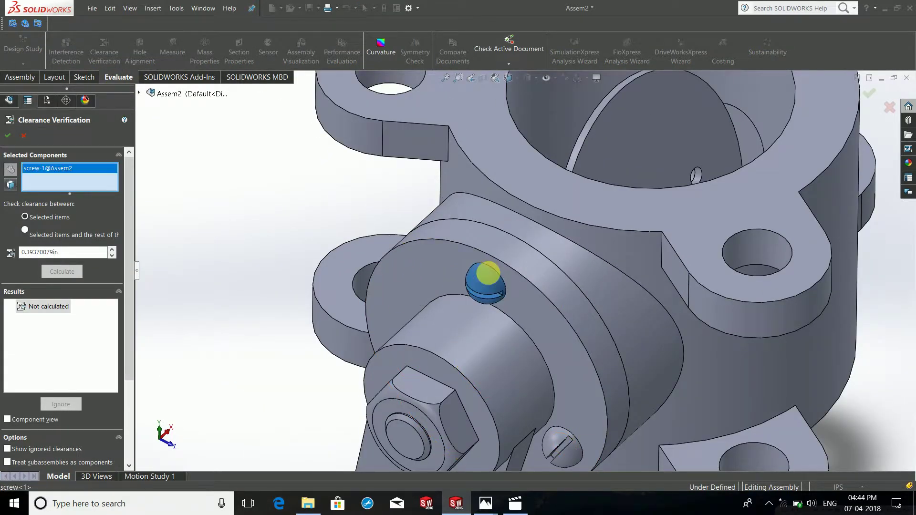
left_click(512, 262)
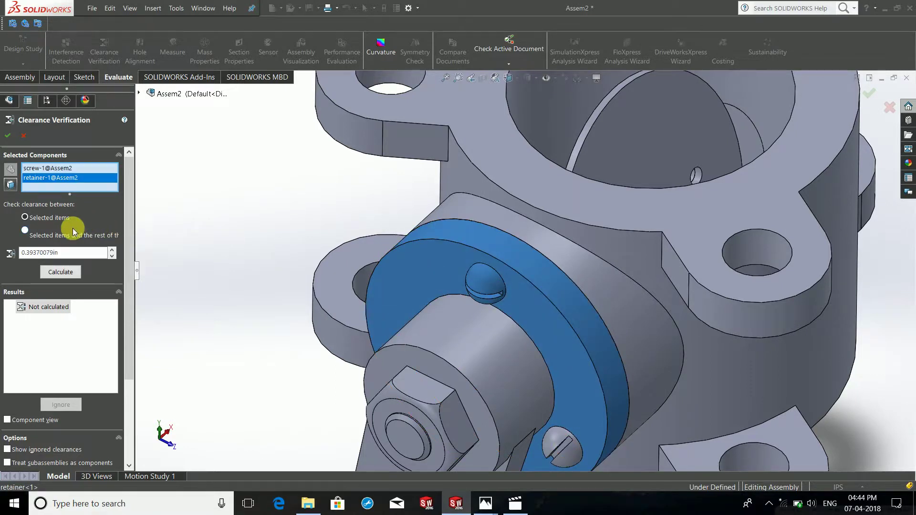
key("Escape")
scroll(535, 232, "up", 2)
scroll(486, 277, "up", 2)
- Section Assem2 on the Front Plane, offsetting the cut deeper to expose the shaft
scroll(454, 239, "up", 1)
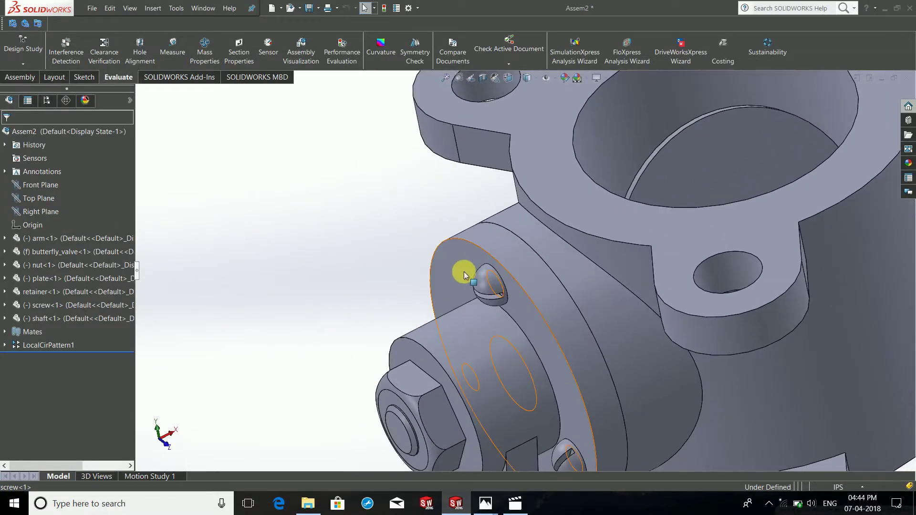
scroll(466, 272, "up", 3)
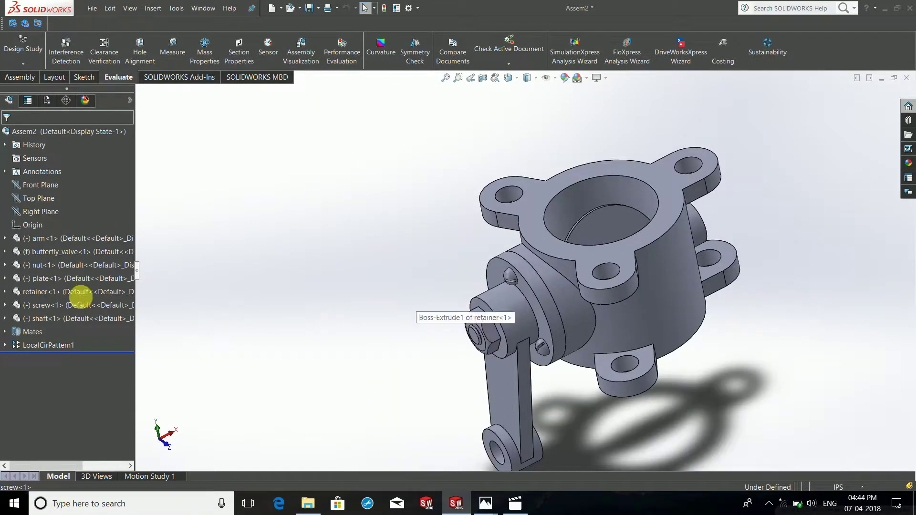
left_click(39, 187)
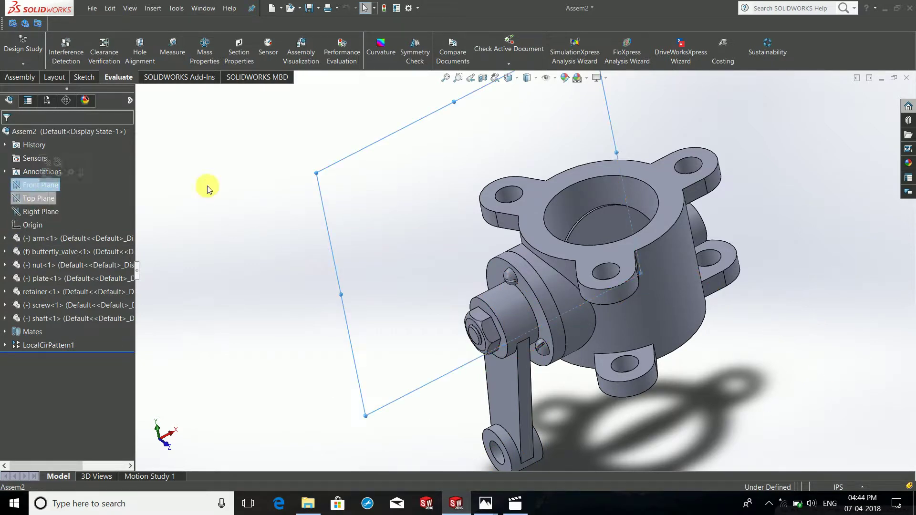
left_click(483, 78)
mouse_move(500, 227)
middle_mouse_down()
mouse_move(499, 250)
mouse_move(533, 274)
middle_mouse_up()
mouse_move(533, 274)
left_mouse_down()
mouse_move(578, 311)
mouse_move(680, 348)
mouse_move(705, 380)
left_mouse_up()
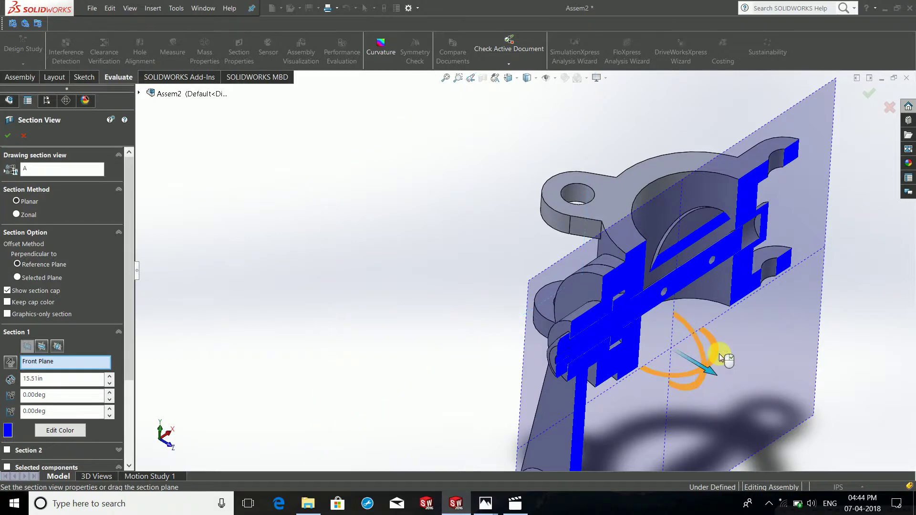
left_click(863, 99)
scroll(658, 314, "down", 3)
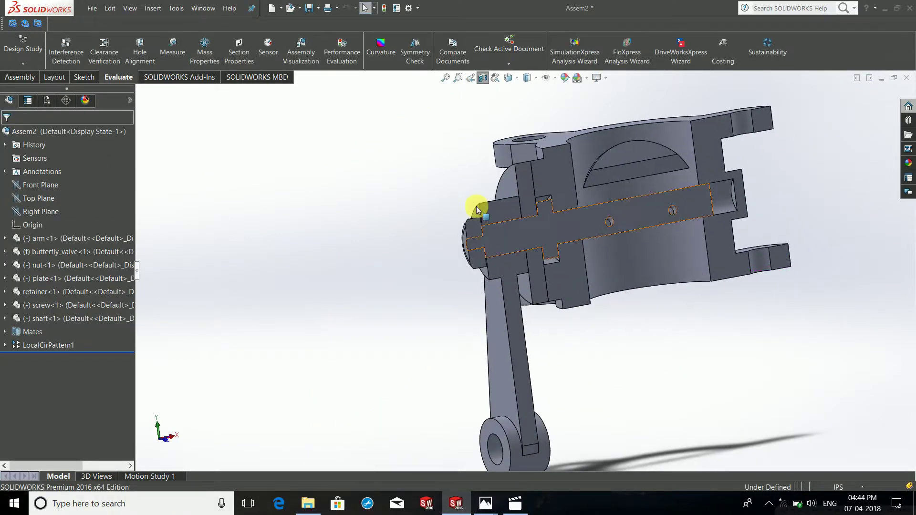
- Orbit the cut assembly to a frontal view, then start and cancel a clearance check
scroll(660, 219, "down", 5)
scroll(660, 219, "up", 3)
scroll(650, 225, "down", 3)
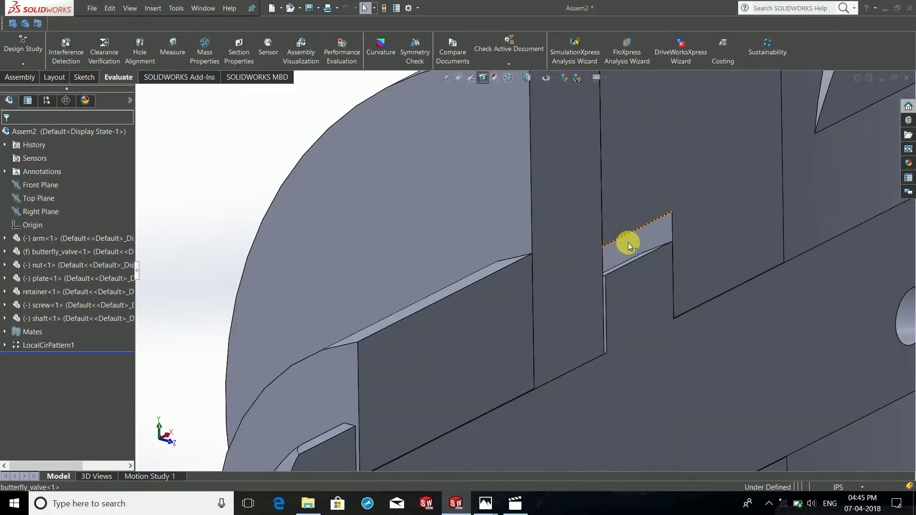
scroll(628, 244, "down", 3)
scroll(580, 248, "up", 1)
scroll(569, 254, "up", 2)
scroll(593, 290, "up", 2)
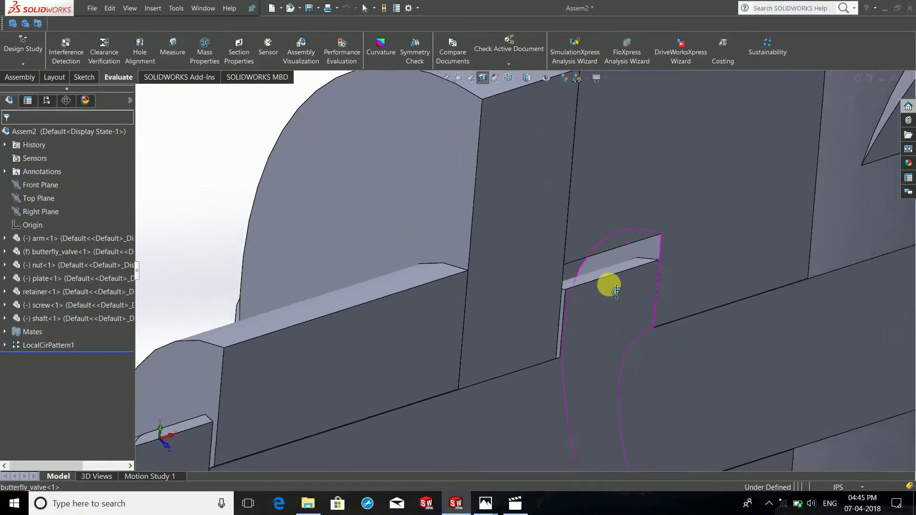
scroll(607, 277, "up", 2)
mouse_move(607, 276)
middle_mouse_down()
mouse_move(608, 241)
mouse_move(646, 255)
mouse_move(597, 219)
mouse_move(523, 192)
middle_mouse_up()
scroll(523, 193, "down", 2)
scroll(502, 156, "down", 3)
scroll(476, 197, "down", 1)
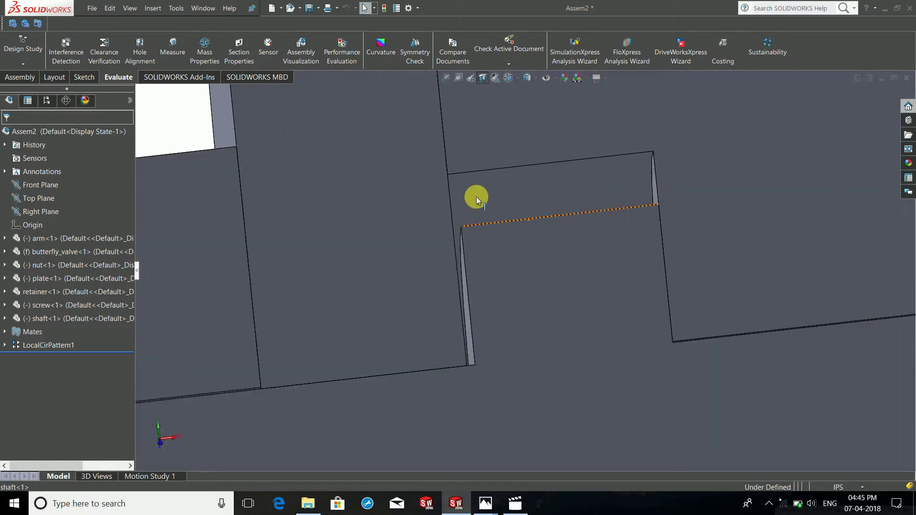
left_click(113, 61)
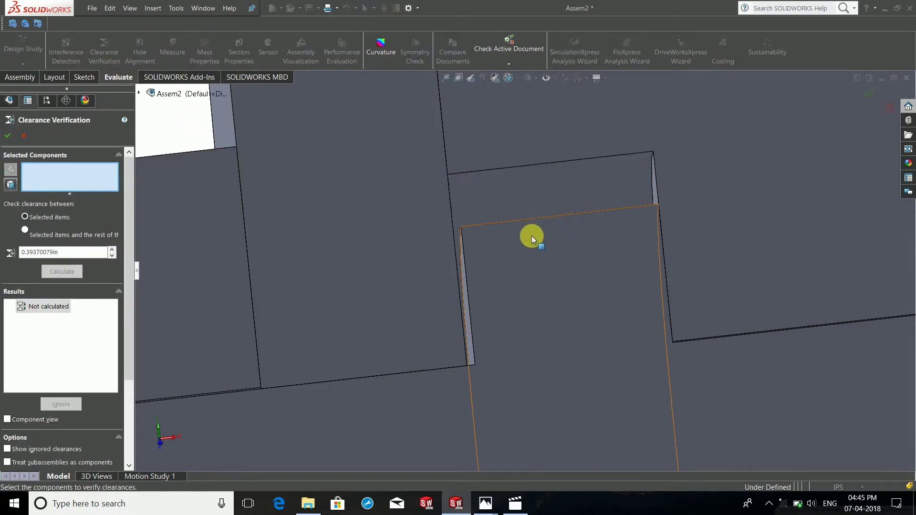
scroll(496, 239, "up", 3)
scroll(478, 241, "up", 2)
scroll(490, 258, "up", 2)
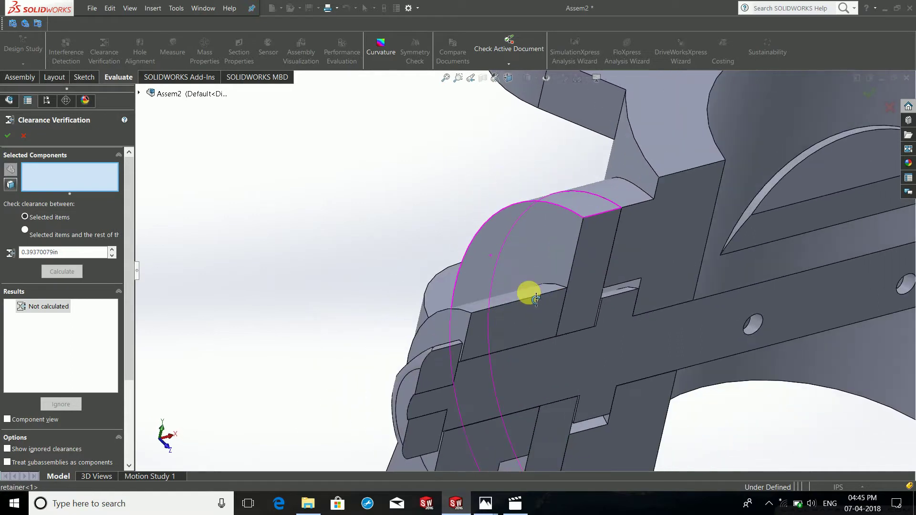
scroll(527, 293, "up", 1)
key("Escape")
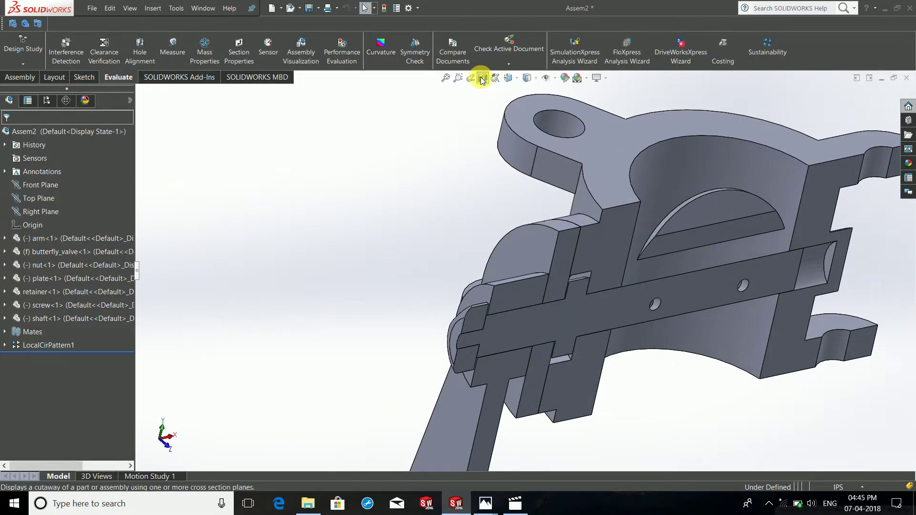
- Re-section Assem2 on the Front Plane at a 16.25 in offset through a retainer screw
left_click(482, 78)
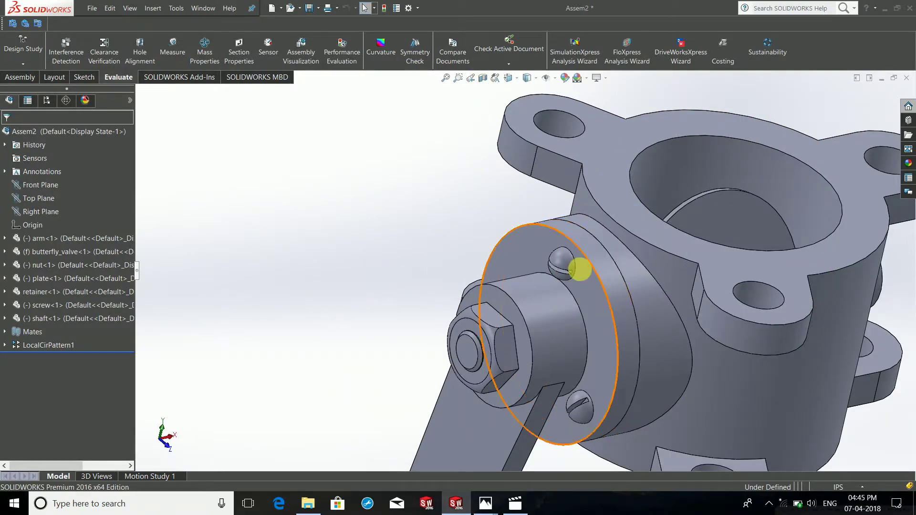
left_click(482, 77)
mouse_move(523, 235)
middle_mouse_down()
mouse_move(569, 267)
mouse_move(597, 382)
middle_mouse_up()
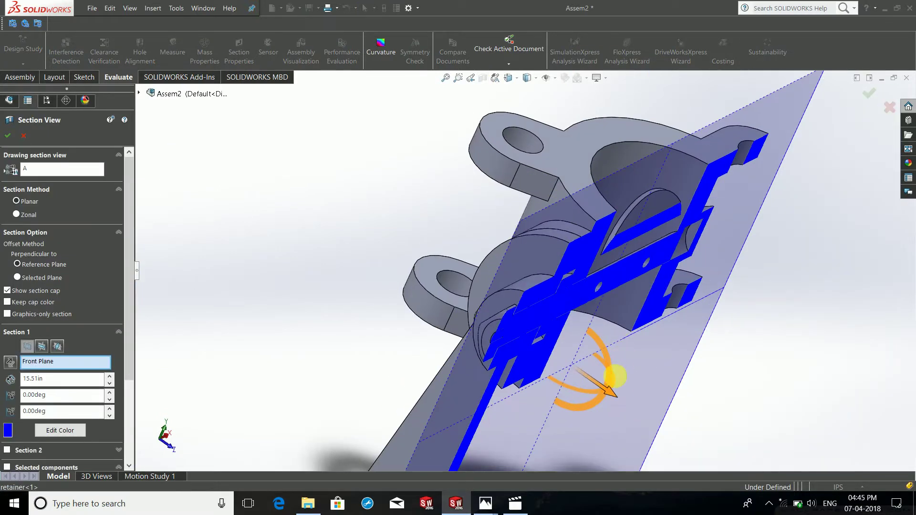
left_click_drag(611, 393, 624, 408)
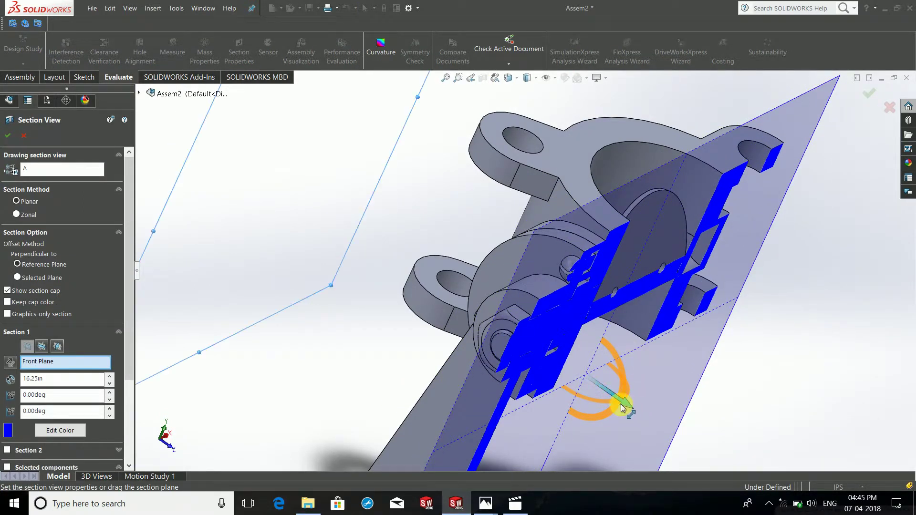
left_click_drag(624, 408, 616, 404)
left_click(865, 91)
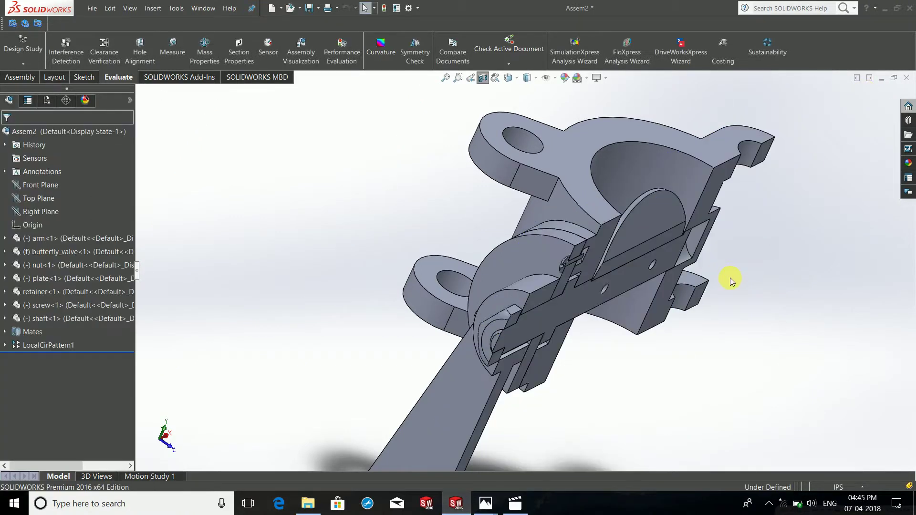
scroll(393, 273, "down", 3)
- Pick the screw and butterfly valve body for a clearance check, then abandon it
scroll(416, 133, "down", 3)
scroll(456, 194, "down", 3)
mouse_move(457, 195)
middle_mouse_down()
mouse_move(385, 188)
mouse_move(419, 237)
mouse_move(466, 214)
mouse_move(452, 211)
mouse_move(450, 188)
mouse_move(493, 190)
mouse_move(476, 149)
mouse_move(485, 176)
middle_mouse_up()
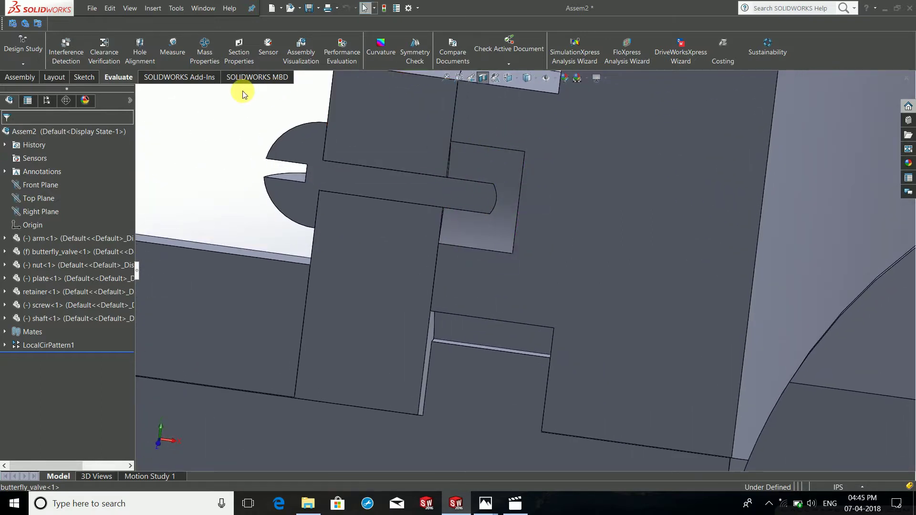
left_click(103, 48)
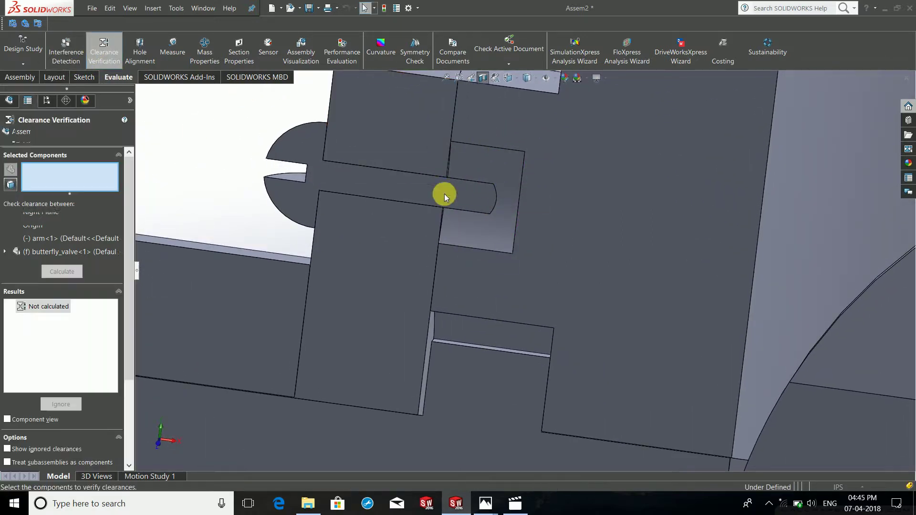
left_click(475, 199)
mouse_move(486, 209)
middle_mouse_down()
mouse_move(564, 237)
mouse_move(696, 225)
middle_mouse_up()
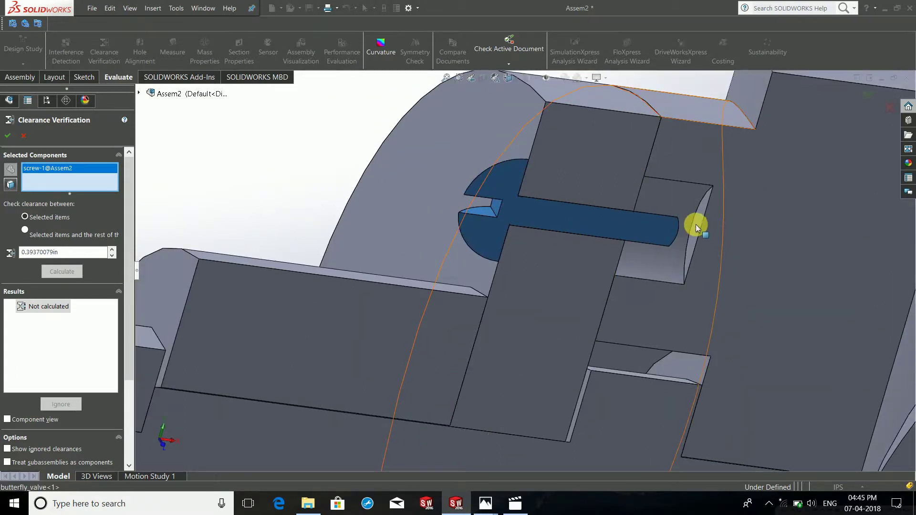
left_click(697, 219)
scroll(685, 236, "down", 3)
scroll(695, 228, "up", 5)
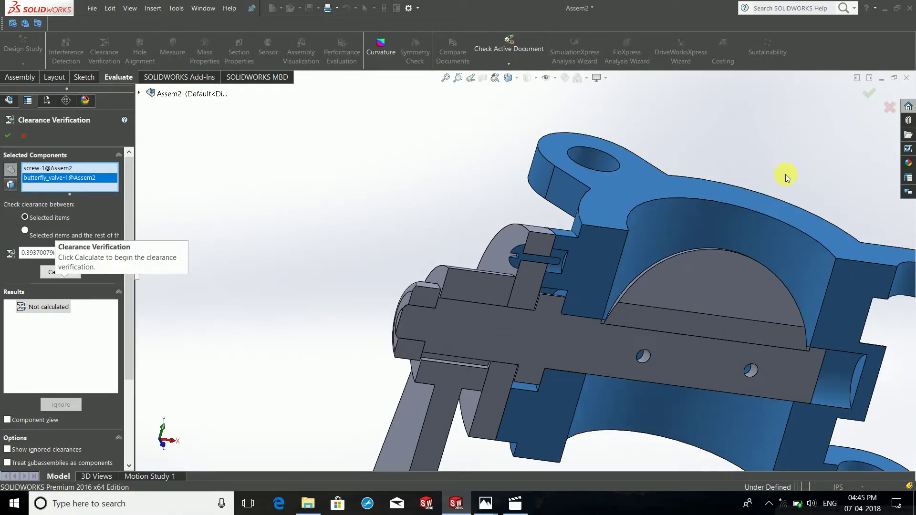
left_click(870, 90)
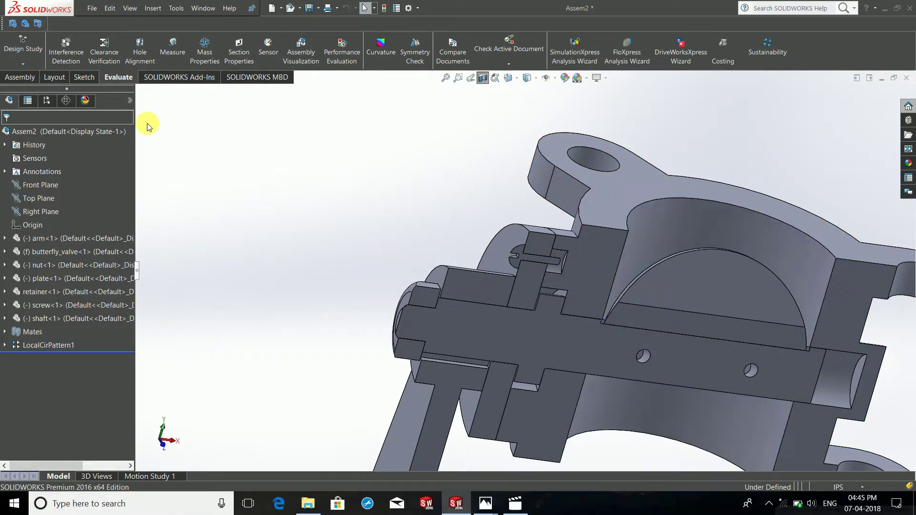
- Calculate the clearance between the screw and the butterfly valve body
left_click(105, 56)
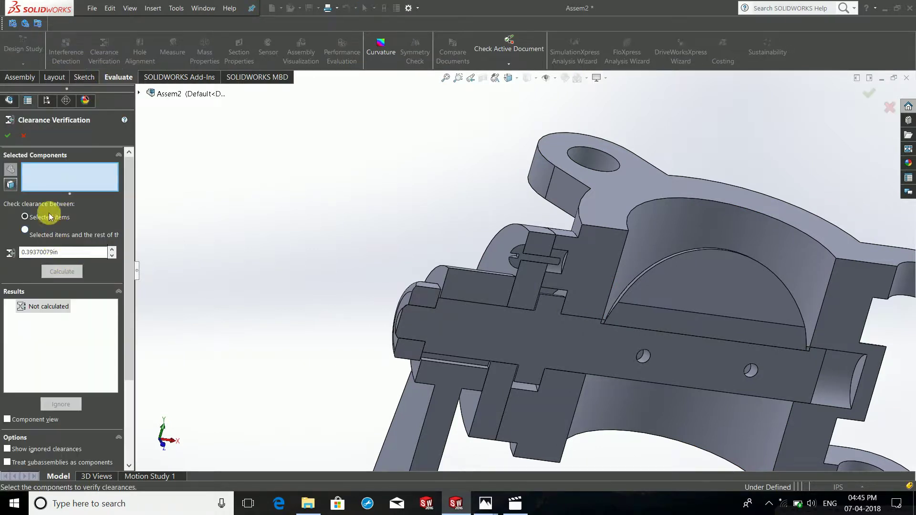
scroll(544, 263, "down", 4)
left_click(529, 268)
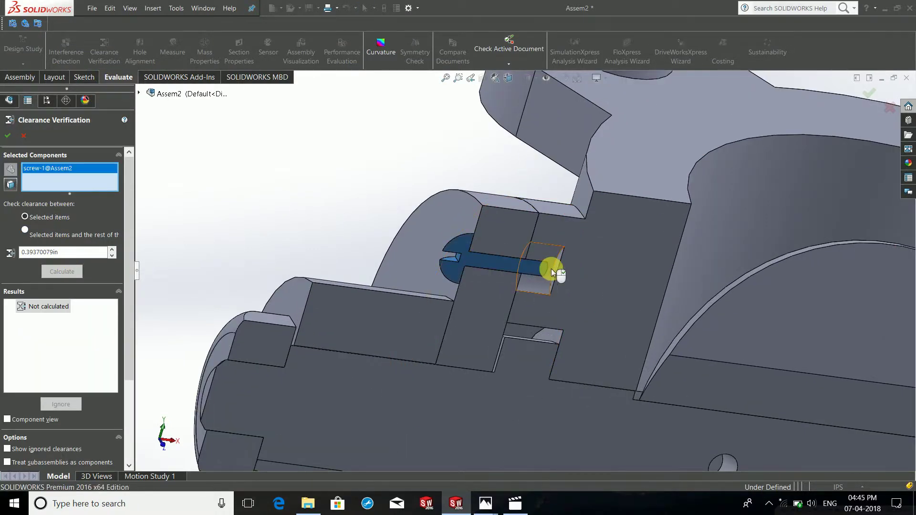
scroll(553, 265, "down", 1)
scroll(557, 267, "down", 2)
left_click(557, 274)
scroll(556, 274, "down", 2)
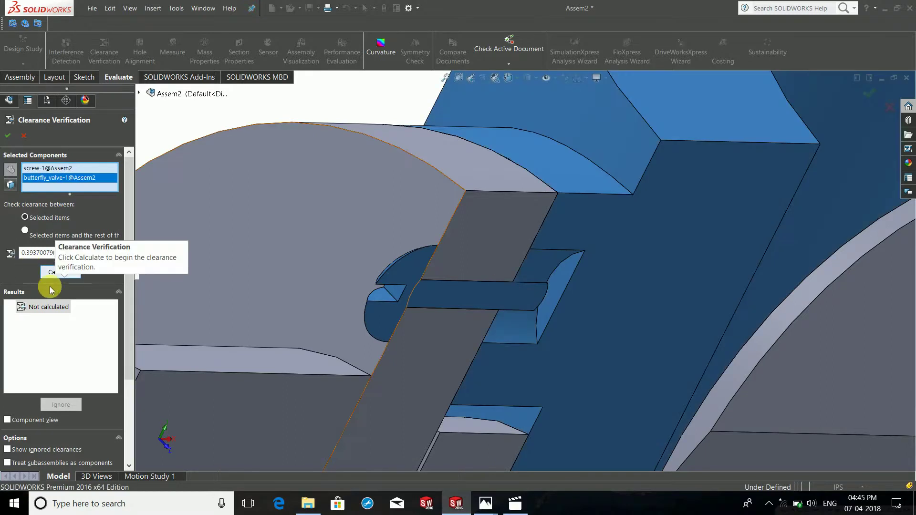
left_click(47, 276)
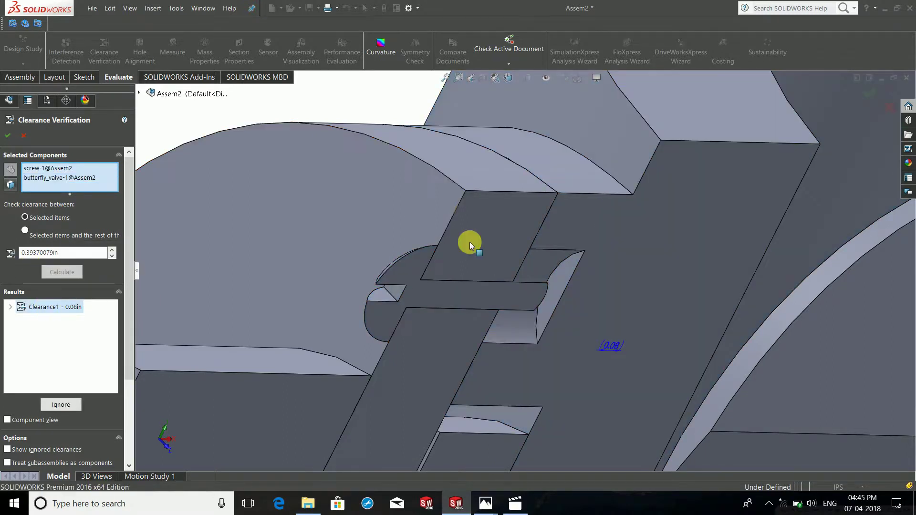
scroll(496, 242, "up", 3)
- Inspect the 0.08 in clearance around the screw and close the check
mouse_move(499, 242)
middle_mouse_down()
mouse_move(501, 258)
mouse_move(481, 245)
middle_mouse_up()
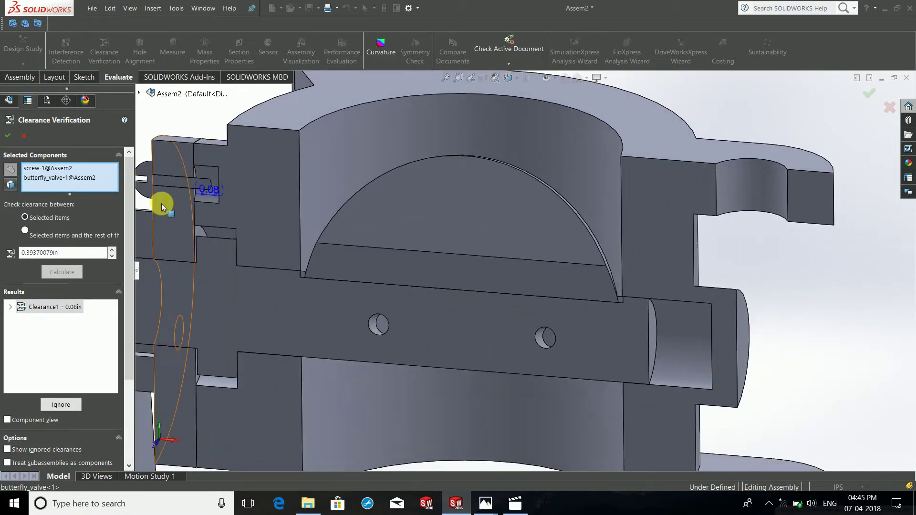
scroll(242, 182, "down", 3)
scroll(241, 182, "down", 2)
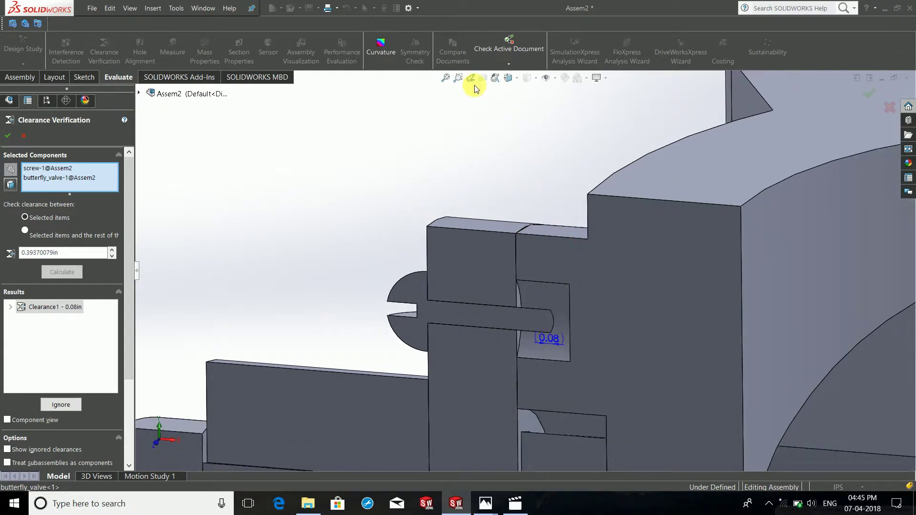
scroll(556, 343, "down", 2)
mouse_move(542, 321)
middle_mouse_down()
mouse_move(558, 328)
mouse_move(594, 281)
mouse_move(597, 296)
mouse_move(665, 343)
mouse_move(659, 321)
middle_mouse_up()
scroll(606, 308, "down", 3)
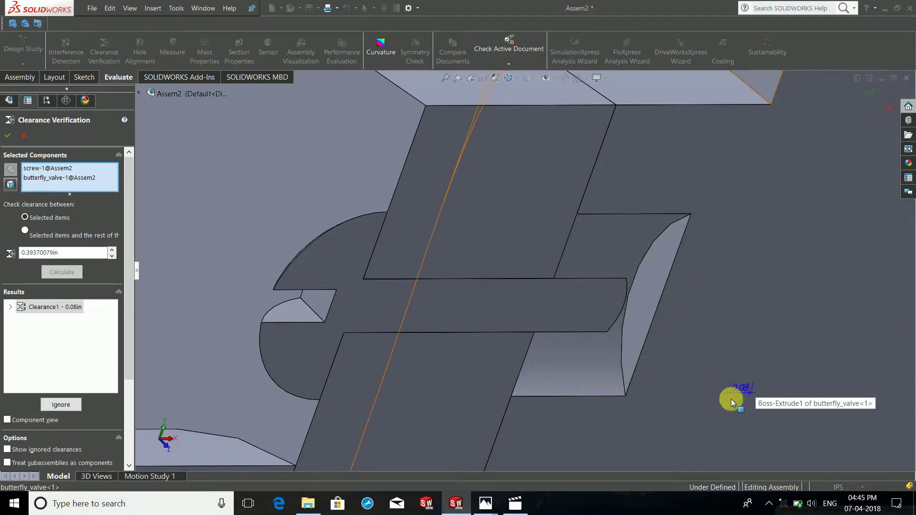
key("Escape")
scroll(747, 372, "up", 3)
- Hide the retainer flange to expose the screws behind it
middle_click_drag(688, 282, 588, 187)
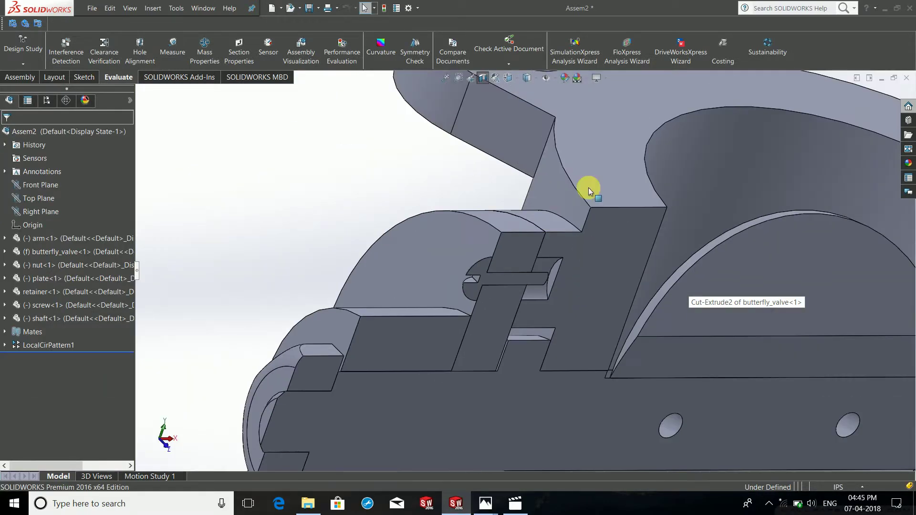
scroll(481, 86, "up", 3)
scroll(490, 323, "up", 3)
mouse_move(490, 322)
middle_mouse_down()
mouse_move(573, 317)
mouse_move(477, 327)
mouse_move(563, 297)
middle_mouse_up()
scroll(583, 334, "down", 3)
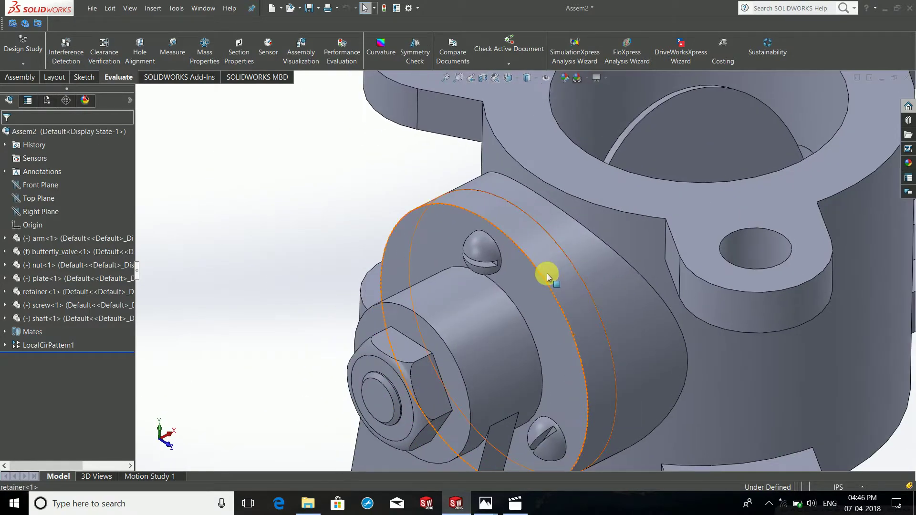
left_click(547, 274)
left_click(623, 223)
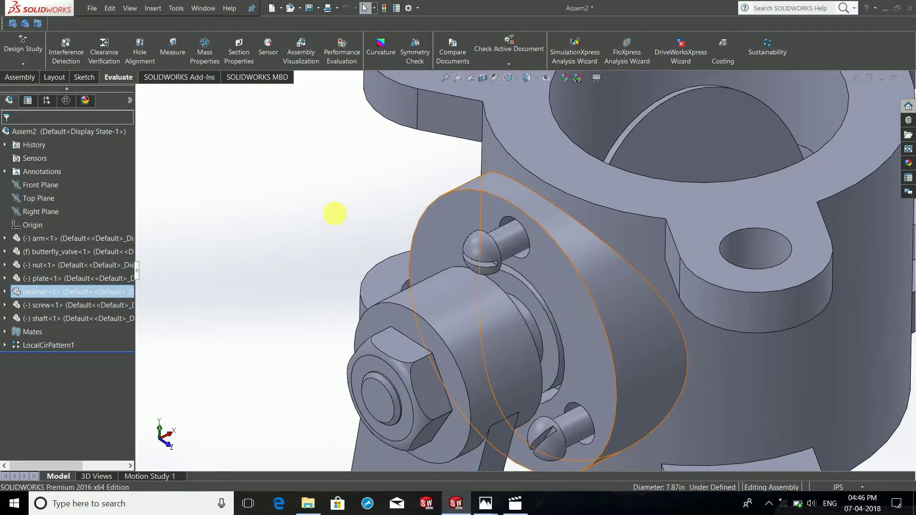
left_click(335, 214)
- SmartMate the screw into its hole behind the retainer
scroll(522, 225, "down", 5)
scroll(579, 256, "down", 3)
scroll(548, 243, "down", 2)
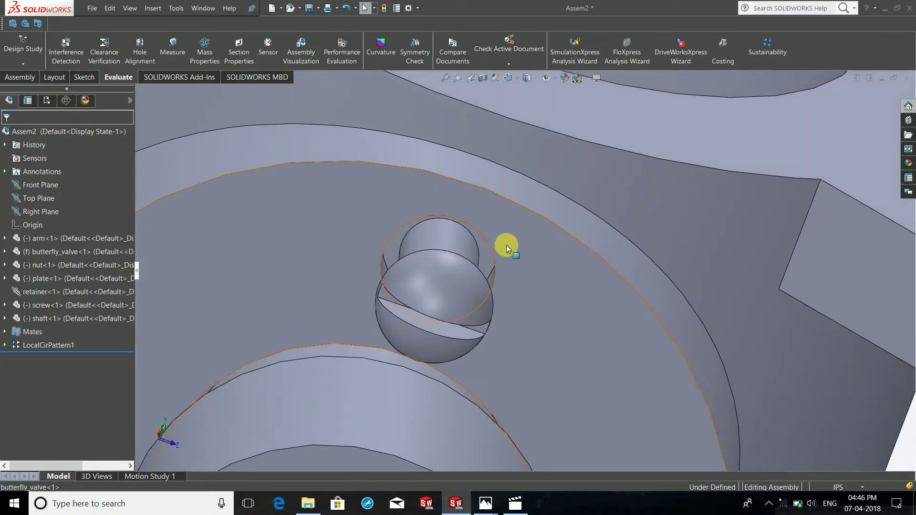
scroll(477, 250, "down", 3)
mouse_move(451, 255)
middle_mouse_down()
mouse_move(425, 250)
mouse_move(437, 262)
mouse_move(425, 231)
mouse_move(479, 258)
mouse_move(514, 300)
mouse_move(495, 254)
mouse_move(532, 264)
mouse_move(549, 240)
mouse_move(510, 243)
middle_mouse_up()
scroll(414, 224, "up", 2)
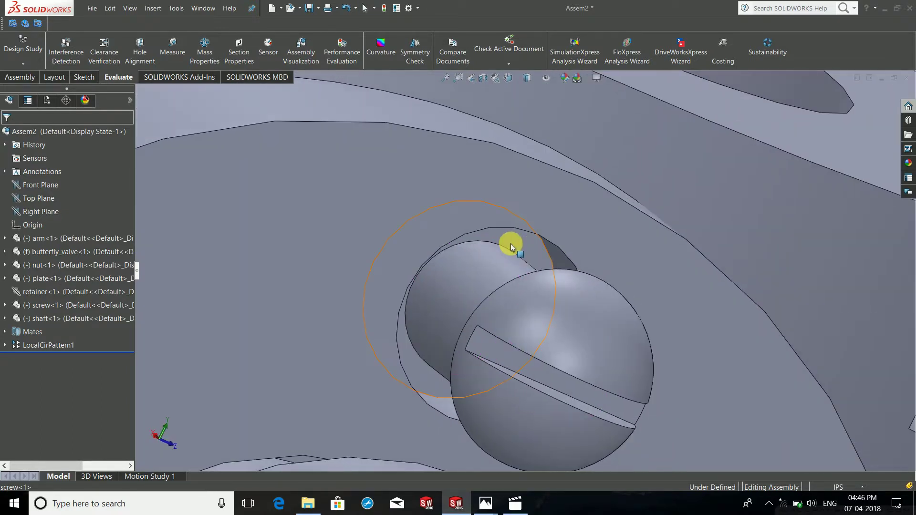
left_click(488, 259)
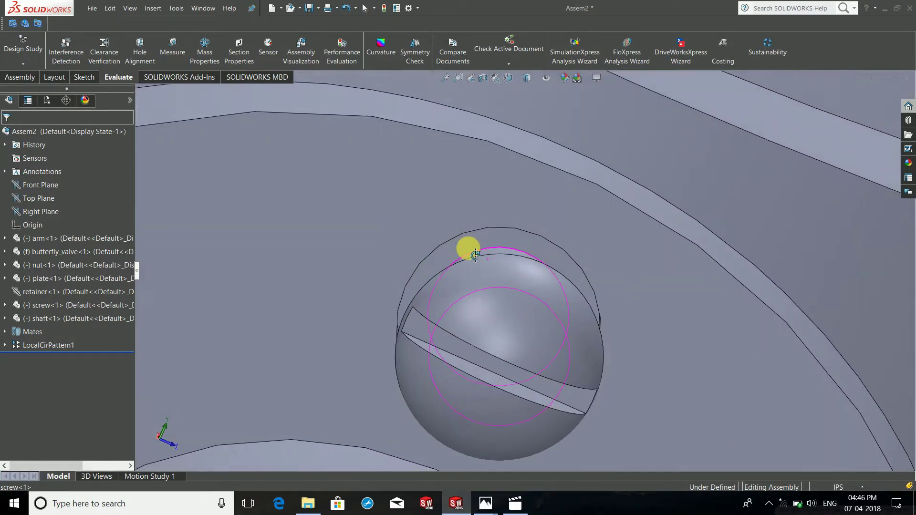
left_click_drag(476, 255, 471, 251, "alt")
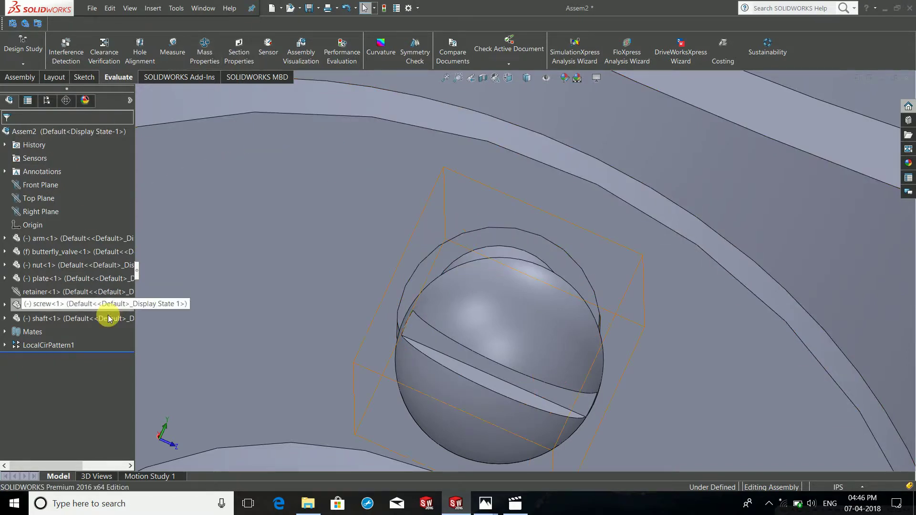
- Show the hidden retainer again
scroll(211, 271, "up", 2)
scroll(345, 234, "up", 3)
scroll(479, 296, "up", 3)
middle_click_drag(479, 296, 391, 306)
left_click(34, 293)
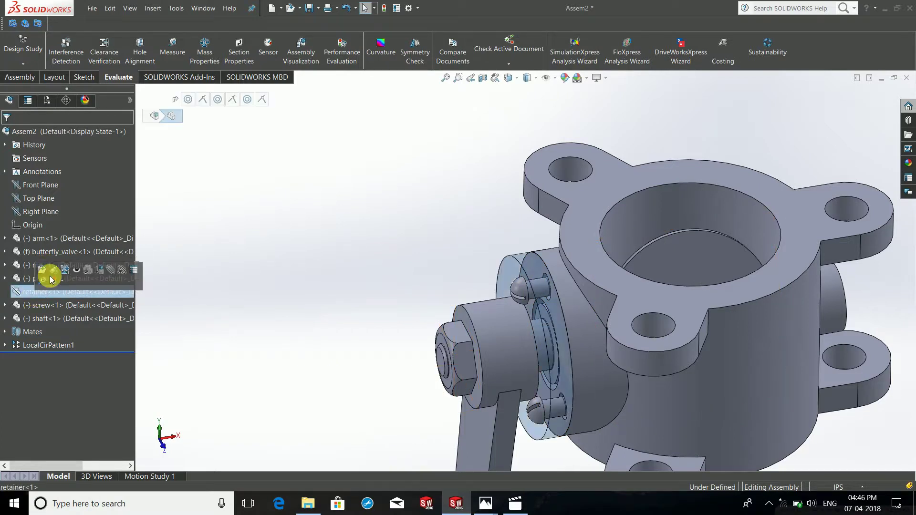
left_click(429, 199)
- Swing the arm, then the valve plate, about the shaft to confirm free rotation
mouse_move(428, 198)
middle_mouse_down()
mouse_move(494, 241)
mouse_move(491, 277)
middle_mouse_up()
scroll(542, 352, "up", 4)
left_click(573, 338)
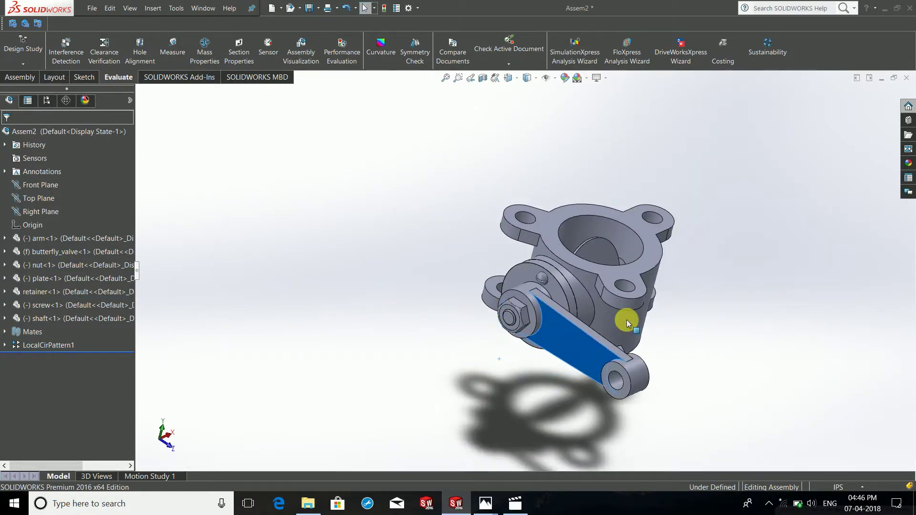
mouse_move(627, 323)
left_mouse_down()
mouse_move(648, 356)
mouse_move(588, 349)
left_mouse_up()
scroll(602, 253, "down", 3)
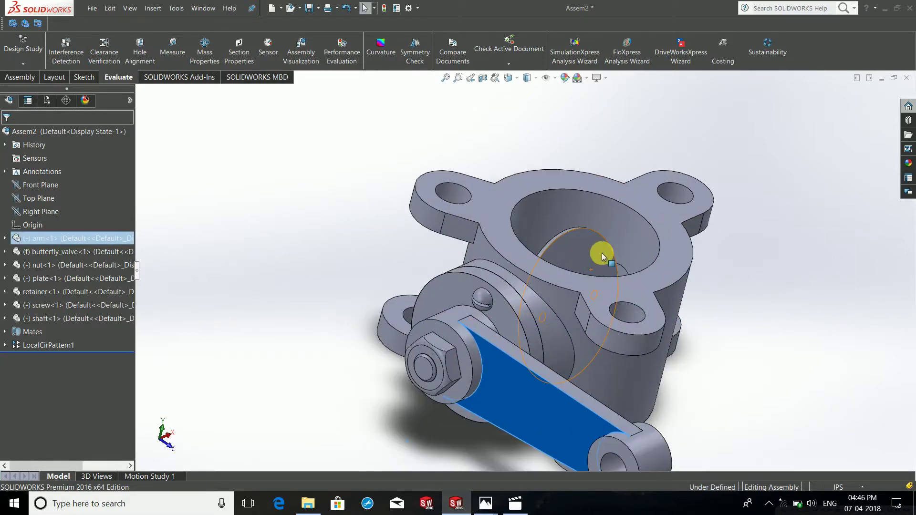
middle_click_drag(602, 253, 583, 317)
left_click(526, 234)
mouse_move(520, 227)
left_mouse_down()
mouse_move(628, 314)
mouse_move(555, 243)
left_mouse_up()
left_click(807, 282)
scroll(583, 363, "up", 3)
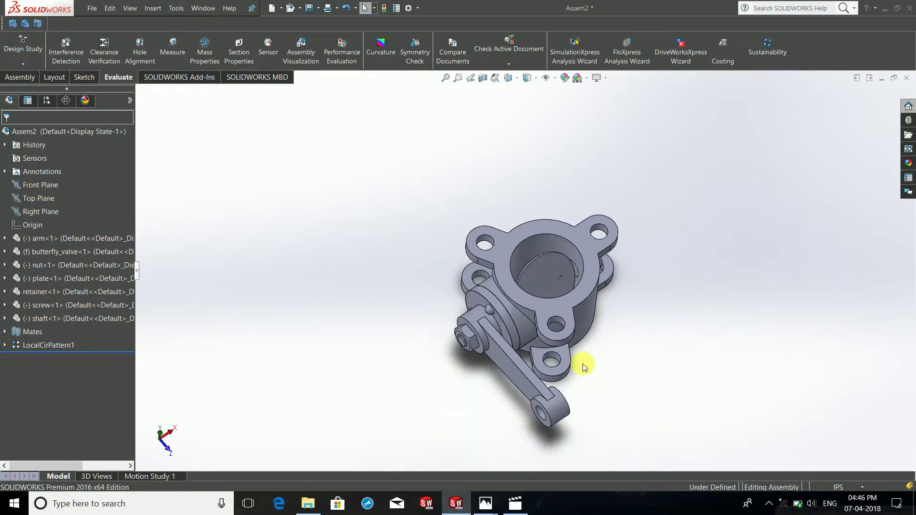
middle_click_drag(583, 364, 569, 291)
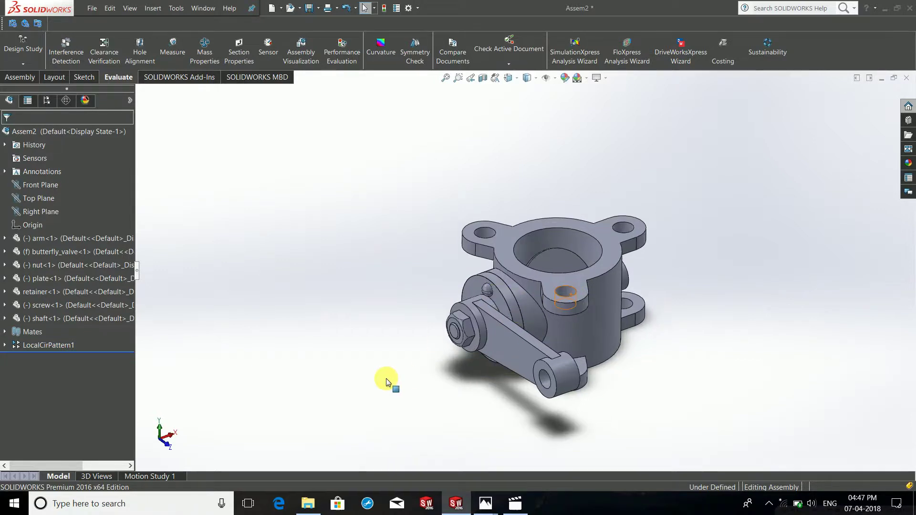
- Select the arm's face beside the nut, then clear the selection
scroll(475, 335, "down", 5)
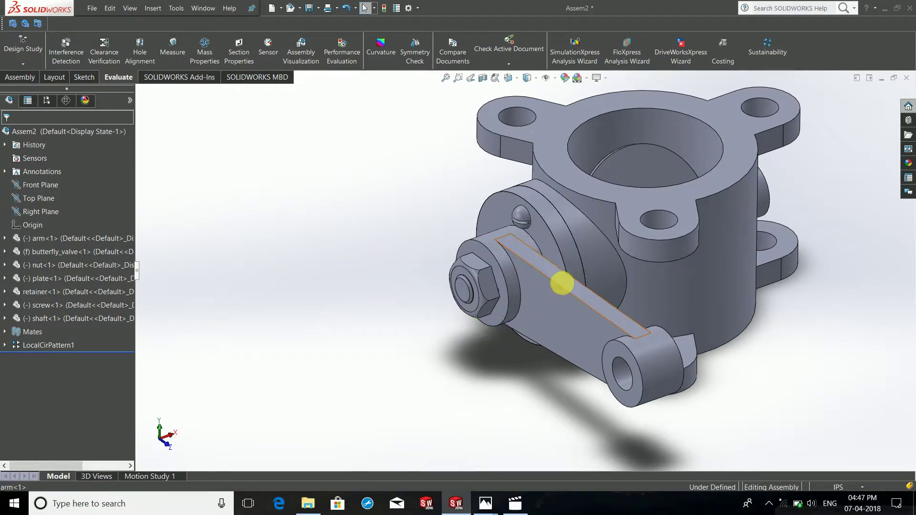
scroll(554, 286, "down", 3)
scroll(546, 286, "down", 2)
scroll(535, 262, "down", 2)
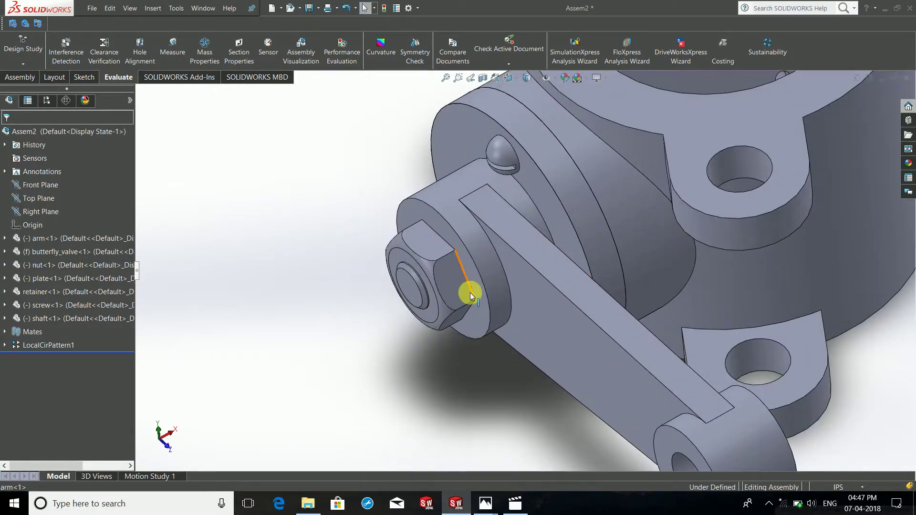
scroll(474, 296, "down", 2)
scroll(496, 286, "down", 3)
left_click(554, 257)
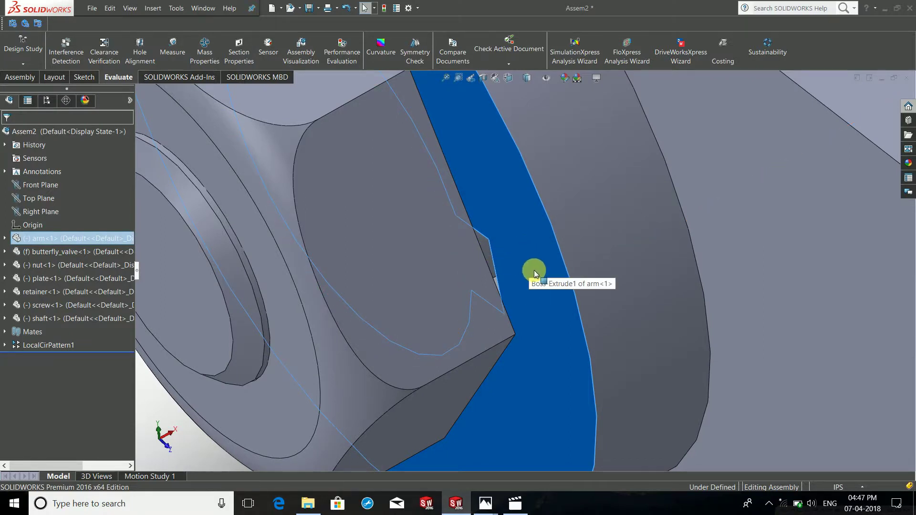
scroll(534, 270, "up", 5)
key("Escape")
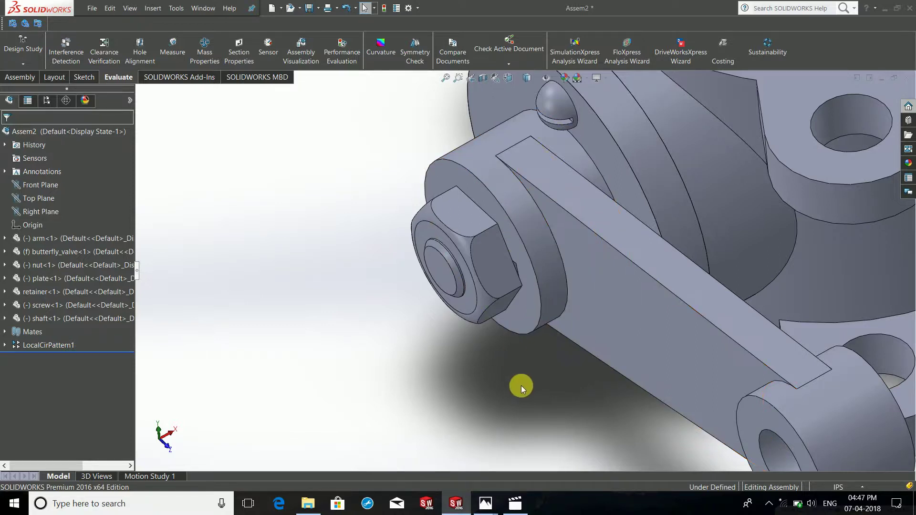
- Expand and collapse the assembly's mates list to review it
scroll(657, 283, "up", 3)
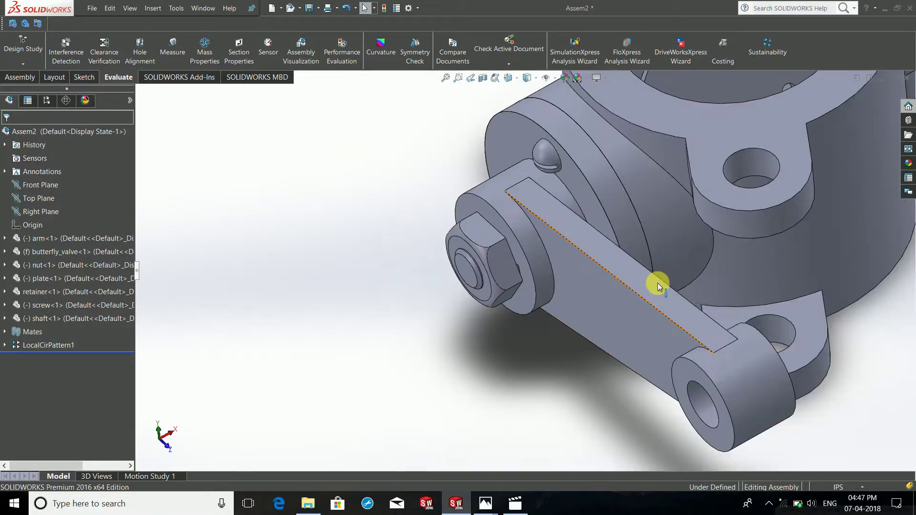
scroll(658, 283, "down", 1)
scroll(661, 288, "down", 1)
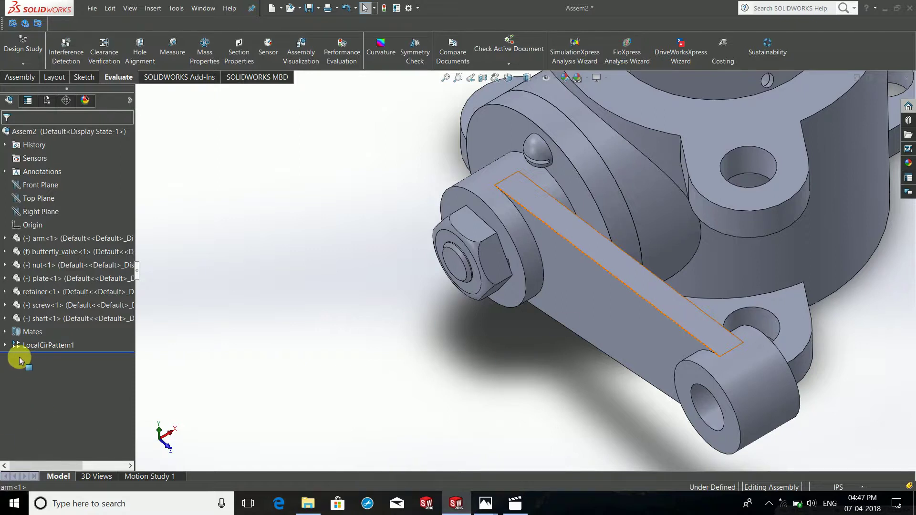
left_click(5, 332)
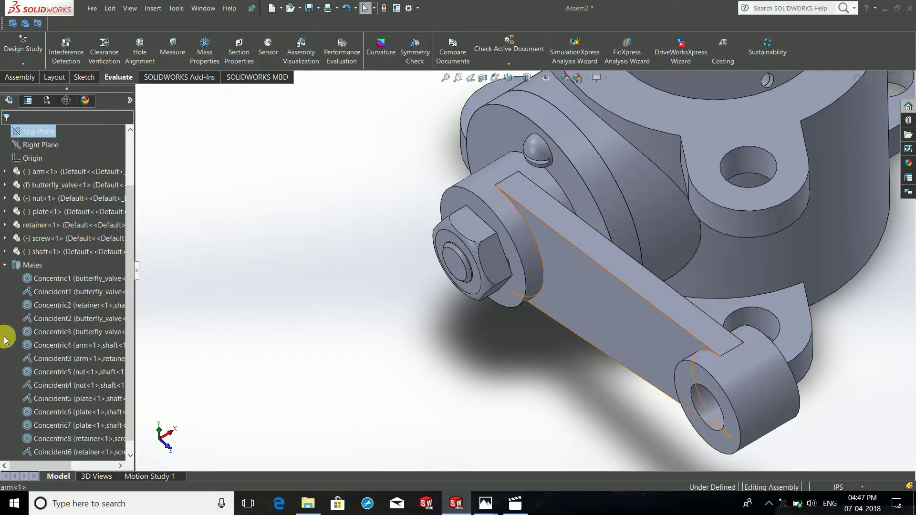
left_click(10, 265)
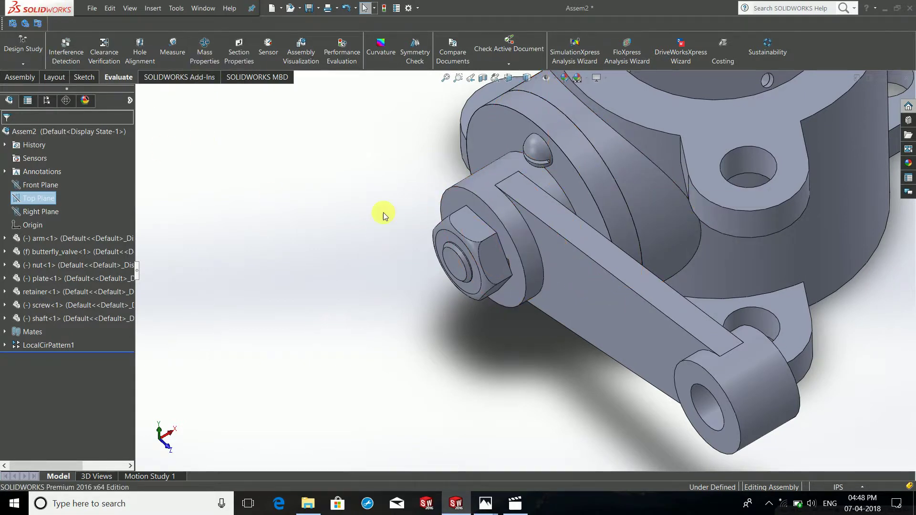
- View the valve body from above and bring up its context menu
scroll(374, 280, "up", 3)
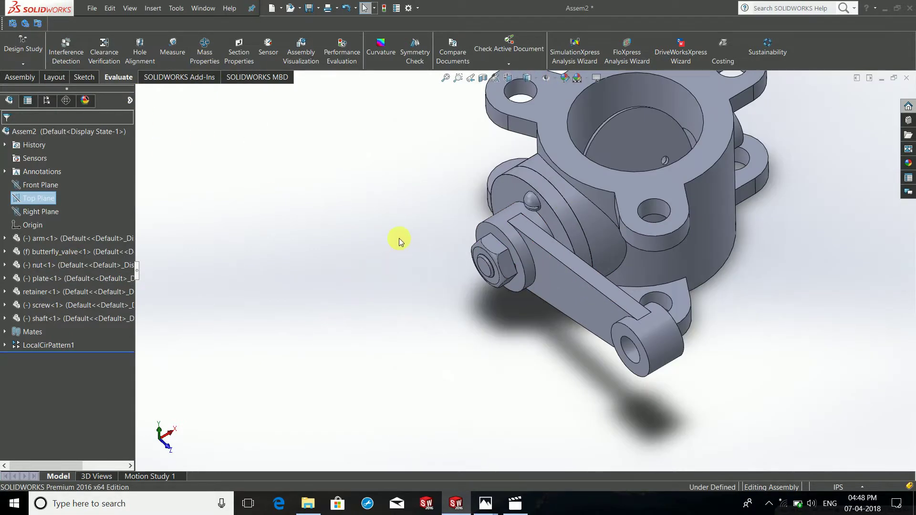
middle_click_drag(399, 239, 408, 197)
scroll(589, 180, "up", 3)
scroll(497, 210, "down", 4)
right_click(497, 210)
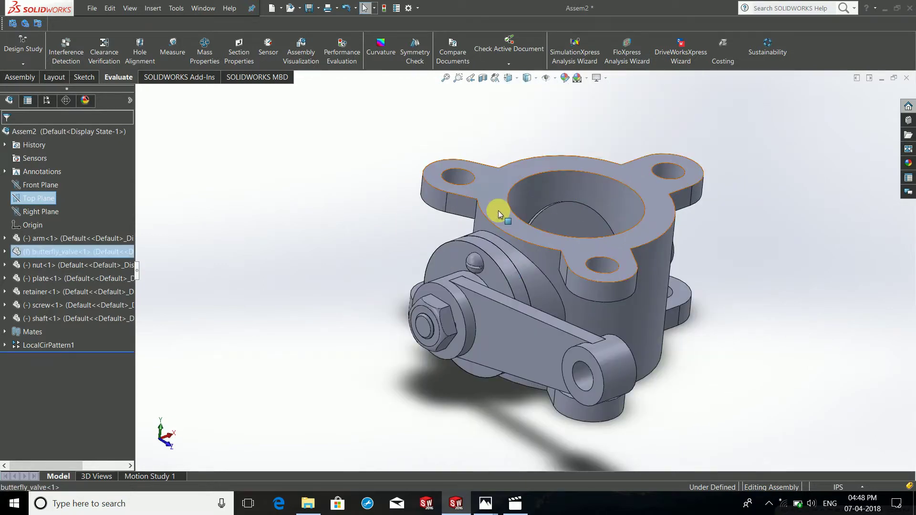
- Hide the valve body and make the retainer transparent
left_click(529, 97)
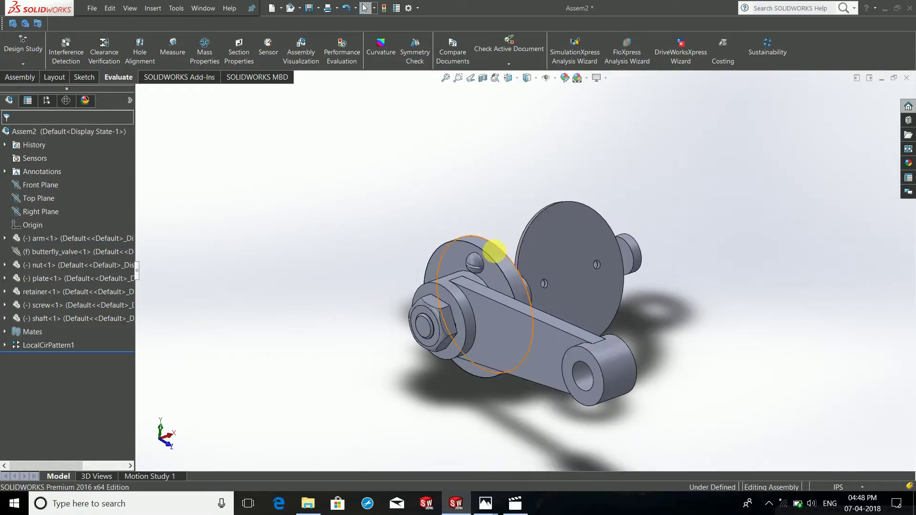
scroll(492, 267, "down", 5)
right_click(492, 275)
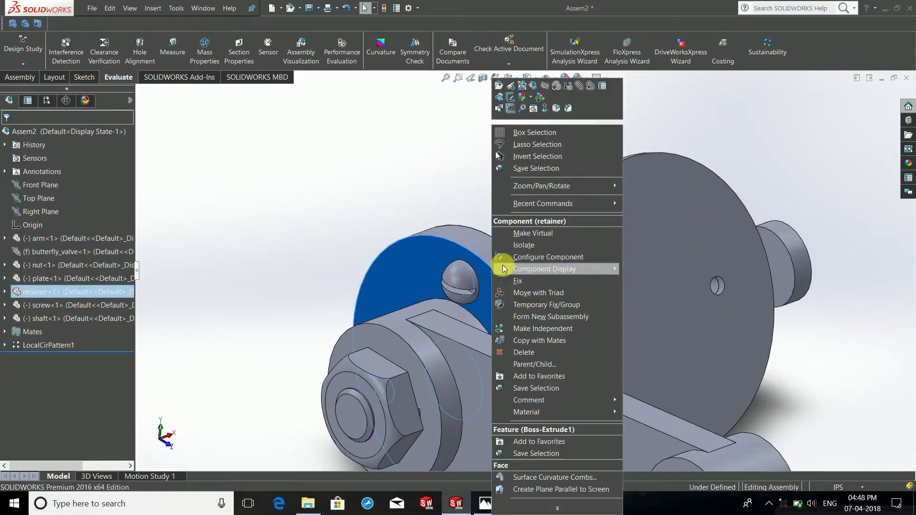
left_click(538, 93)
right_click(539, 260)
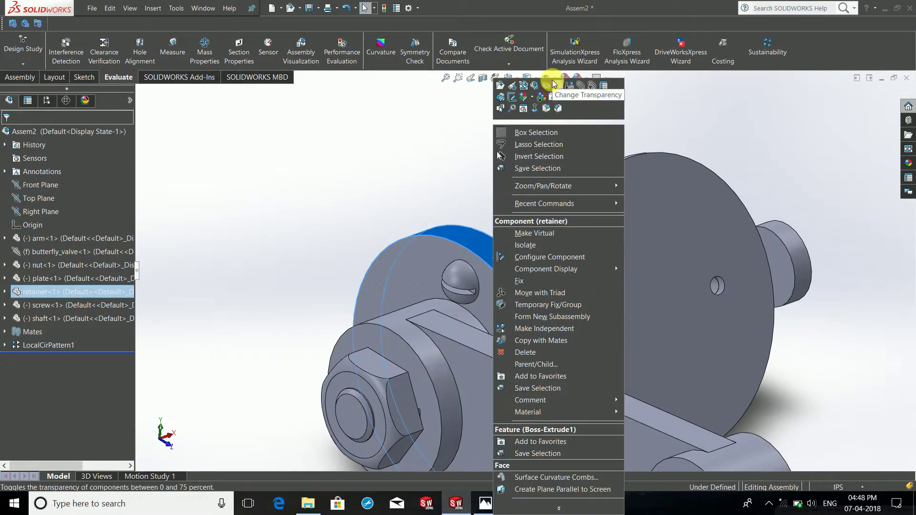
left_click(518, 88)
- Hide the three screws around the retainer
left_click(486, 272)
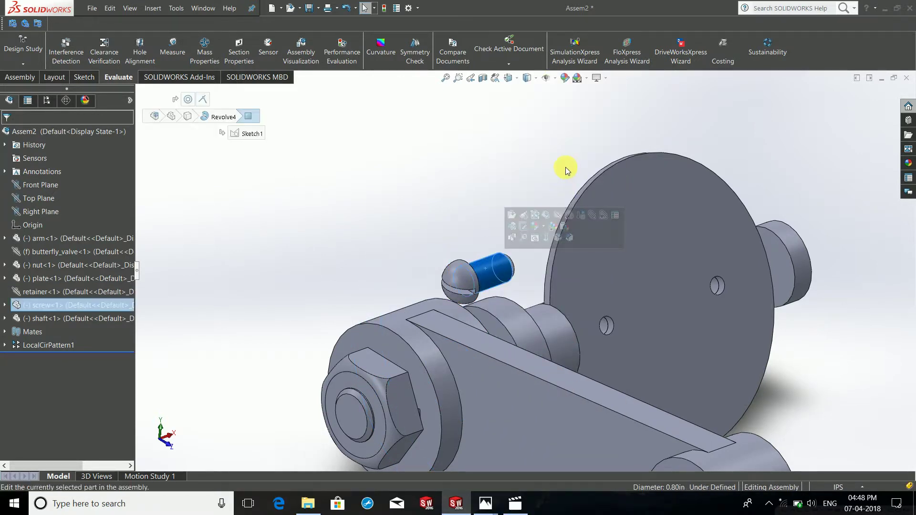
left_click(536, 215)
scroll(498, 265, "up", 2)
scroll(424, 368, "up", 2)
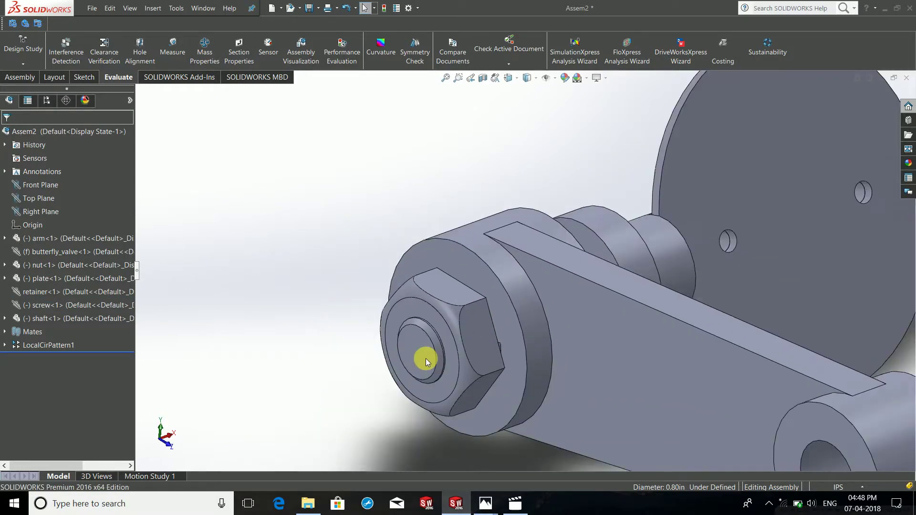
middle_click_drag(426, 361, 471, 214)
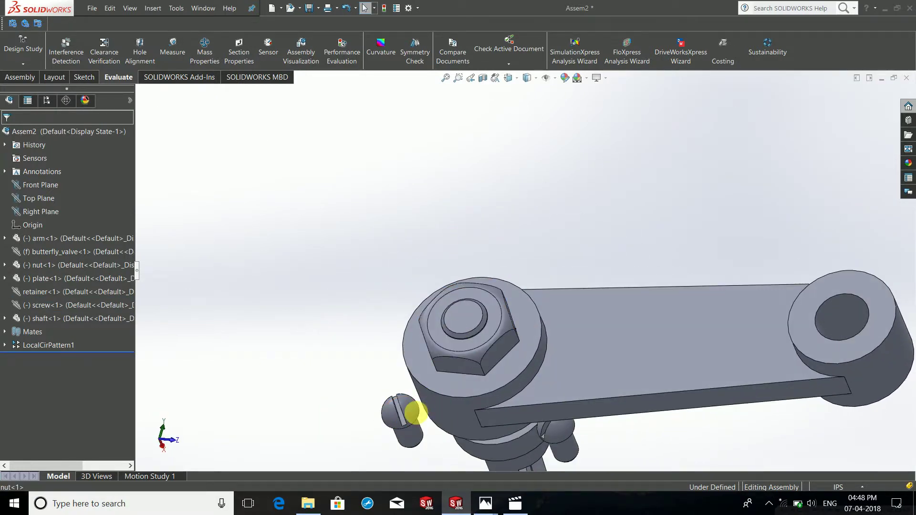
left_click(416, 411)
left_click(487, 361)
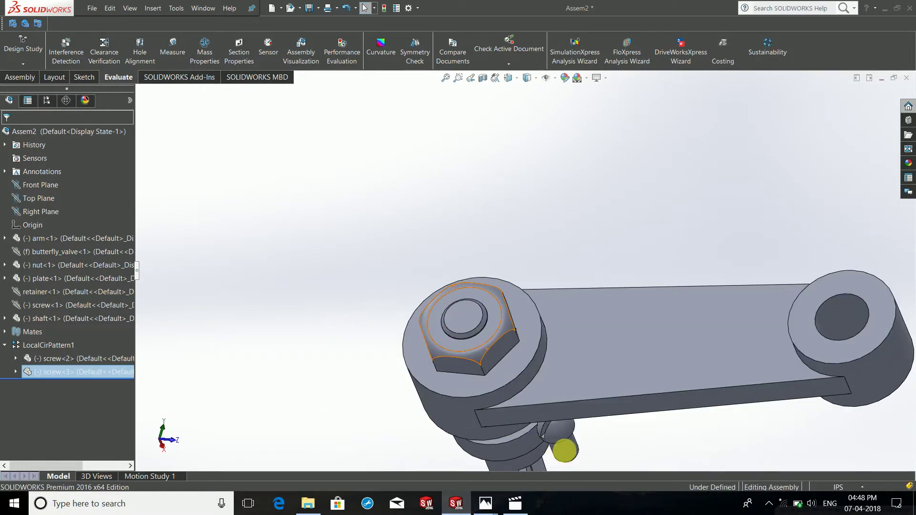
left_click(564, 450)
left_click(635, 399)
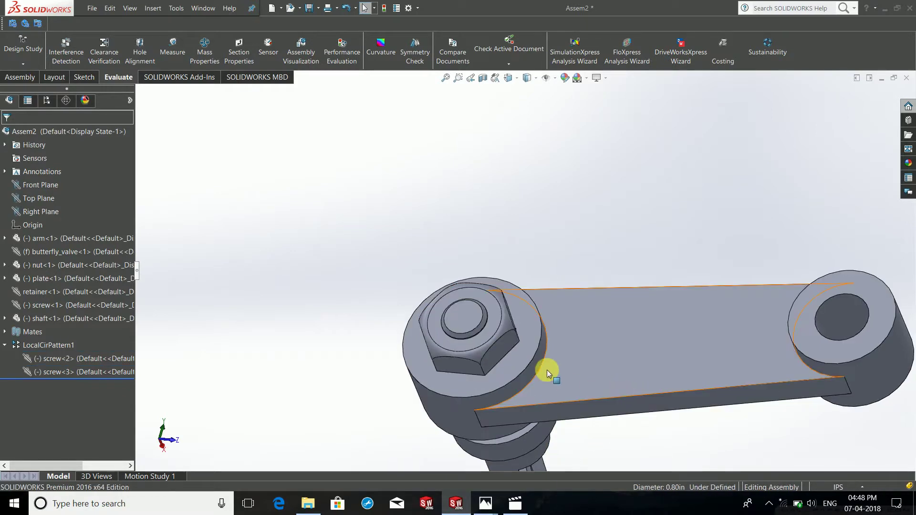
- Hide the nut on the shaft end
middle_click_drag(548, 373, 506, 315)
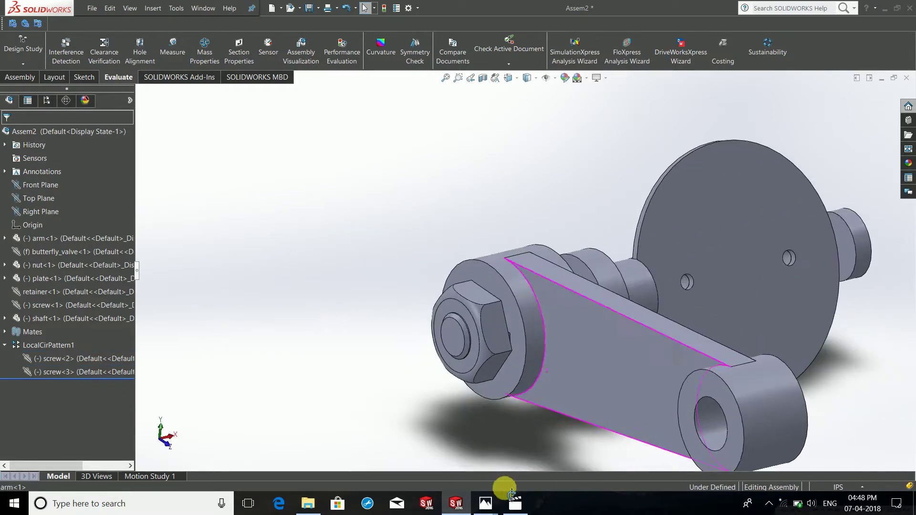
left_click(485, 311)
left_click(560, 265)
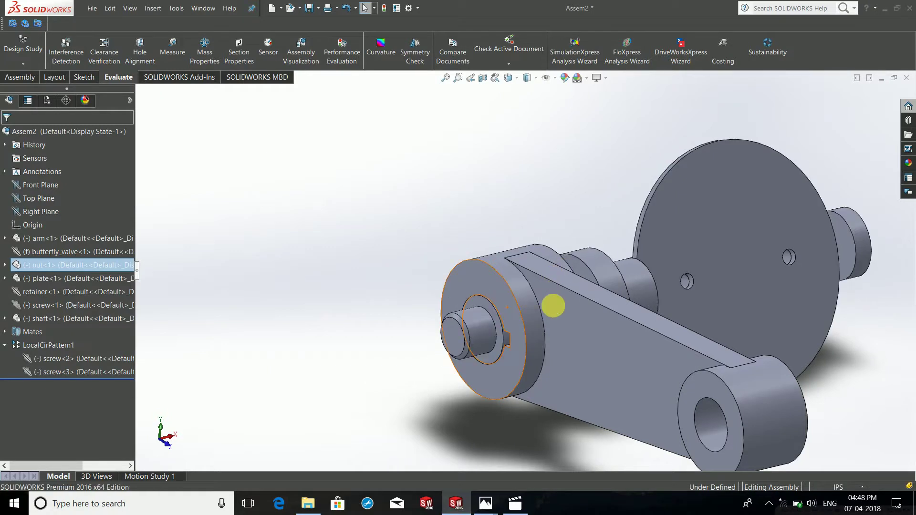
mouse_move(553, 305)
middle_mouse_down()
mouse_move(544, 430)
mouse_move(553, 368)
mouse_move(527, 283)
middle_mouse_up()
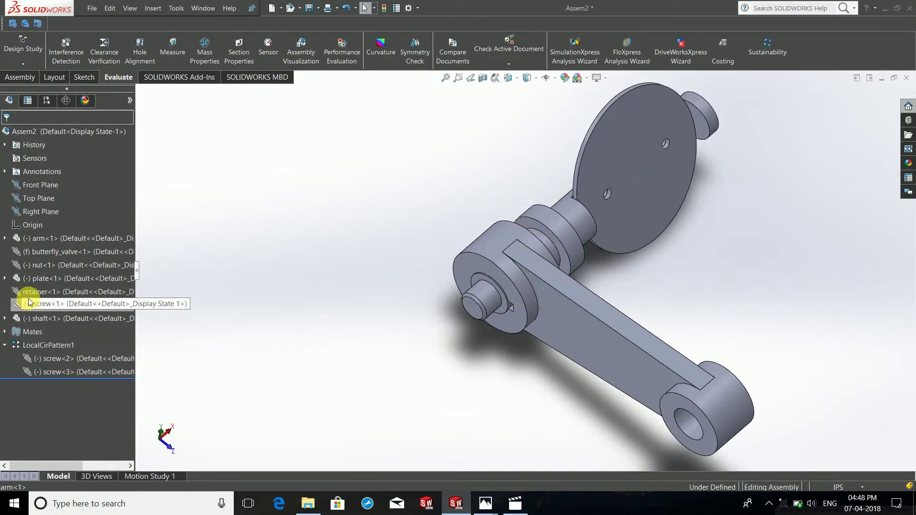
- Preview the arm's Top, Front and Right planes in the model
left_click(4, 238)
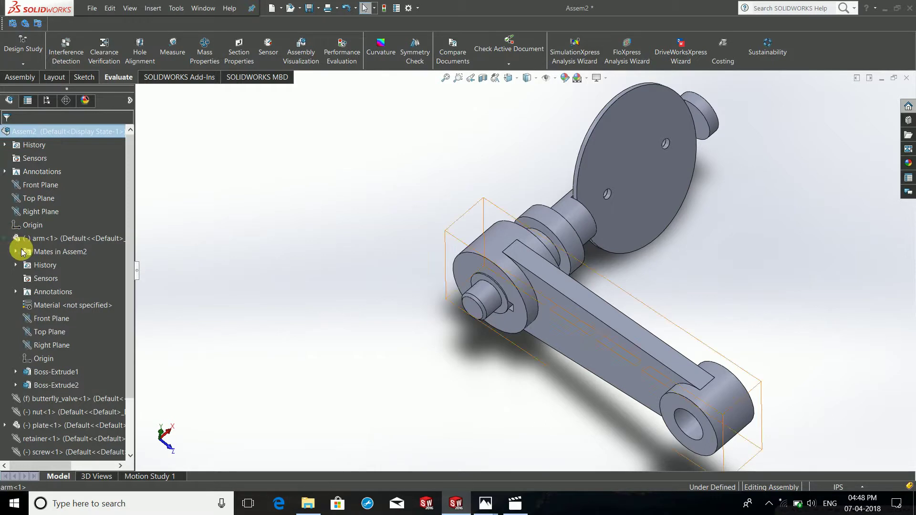
left_click(48, 331)
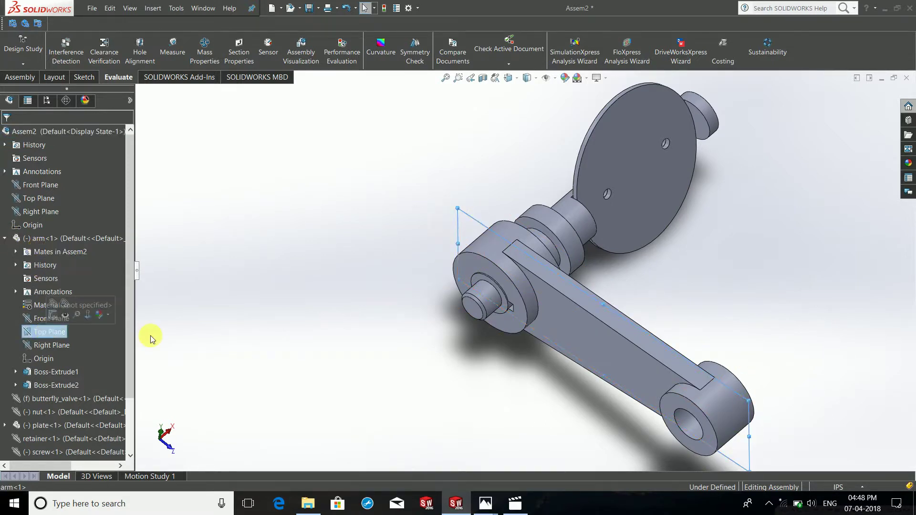
mouse_move(149, 337)
middle_mouse_down()
mouse_move(358, 331)
mouse_move(392, 318)
middle_mouse_up()
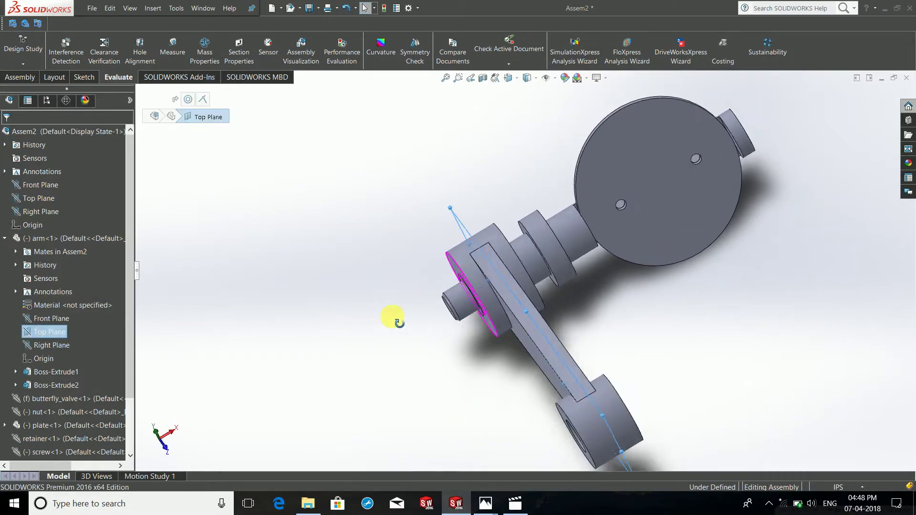
left_click(52, 319)
middle_click_drag(312, 307, 353, 266)
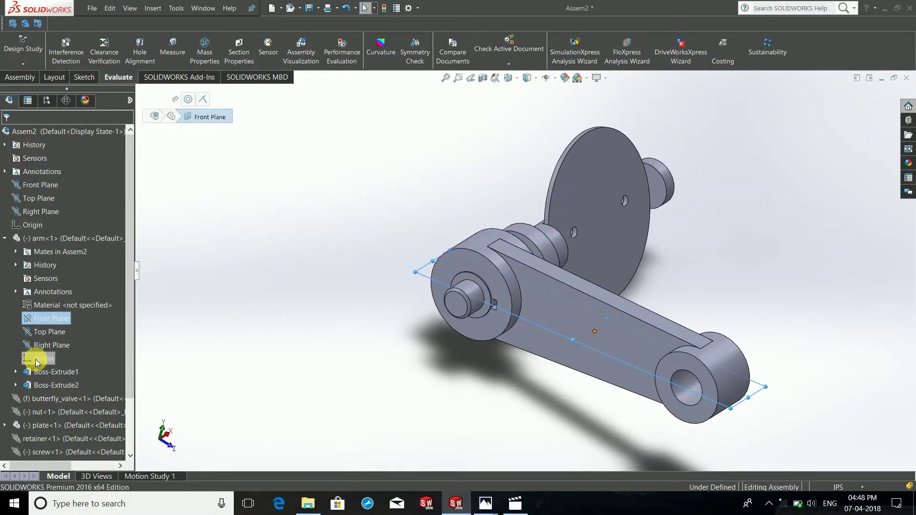
left_click(42, 345)
middle_click_drag(380, 313, 341, 347)
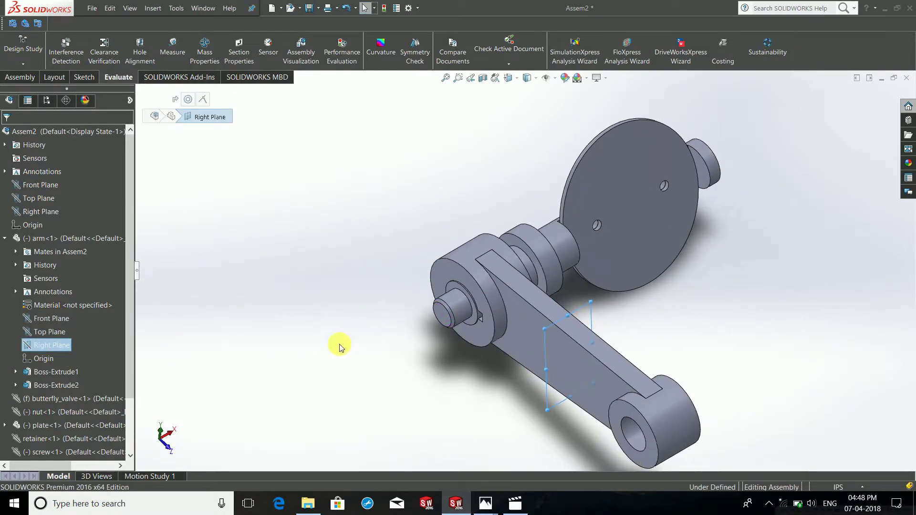
left_click(340, 347)
mouse_move(434, 278)
middle_mouse_down()
mouse_move(436, 290)
mouse_move(468, 281)
middle_mouse_up()
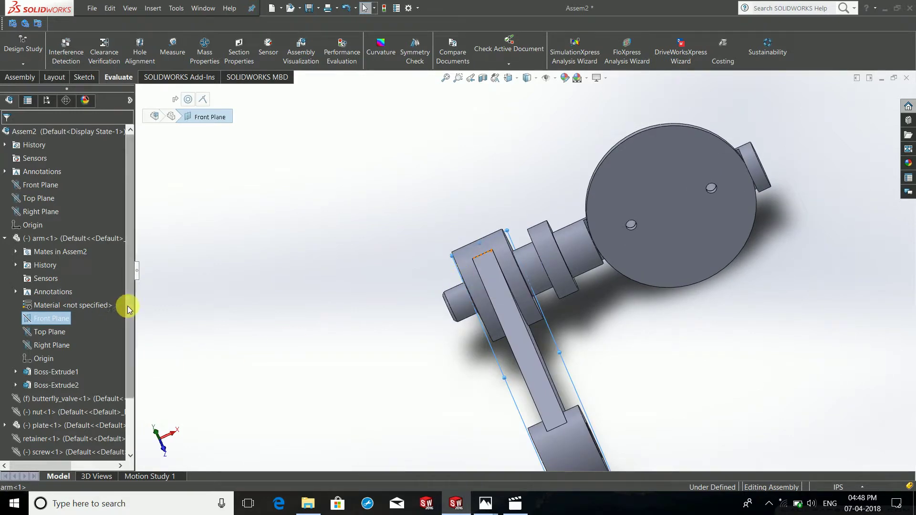
- Expand shaft<1> and select its Front Plane
scroll(132, 329, "down", 2)
scroll(131, 334, "down", 3)
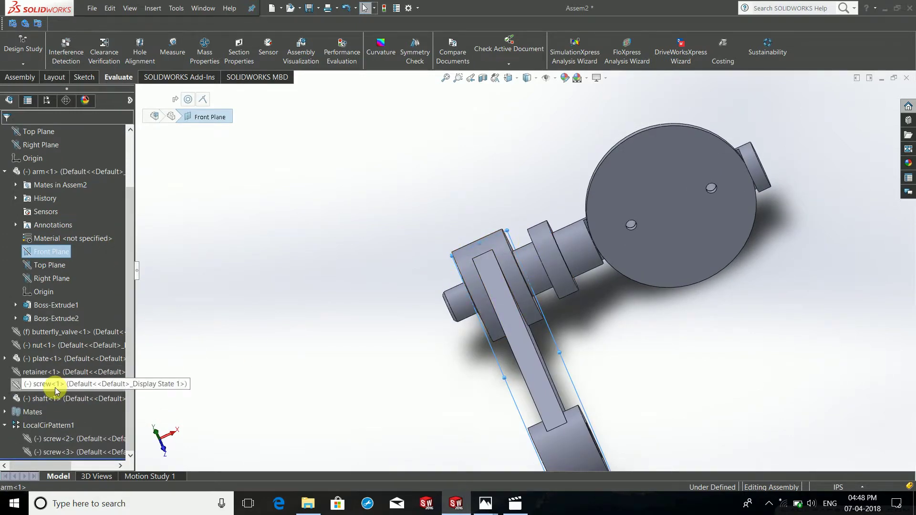
left_click(5, 399)
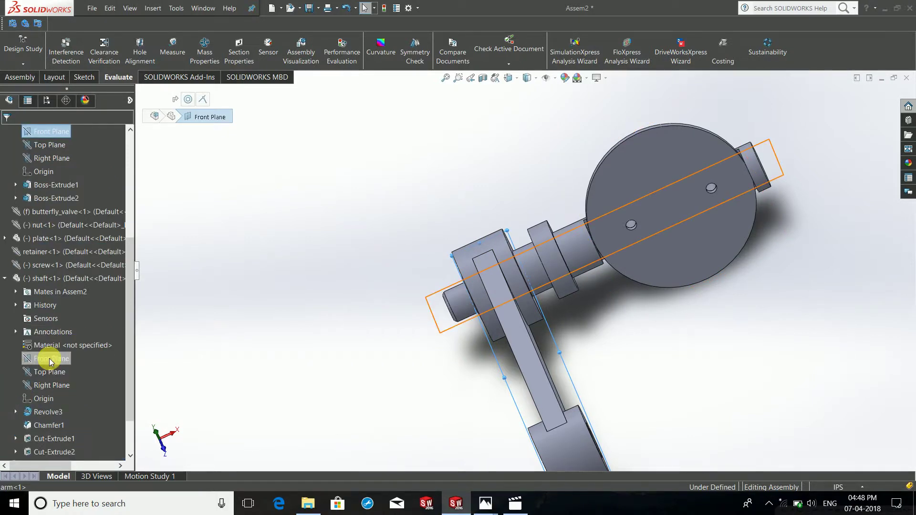
middle_click_drag(327, 310, 358, 296)
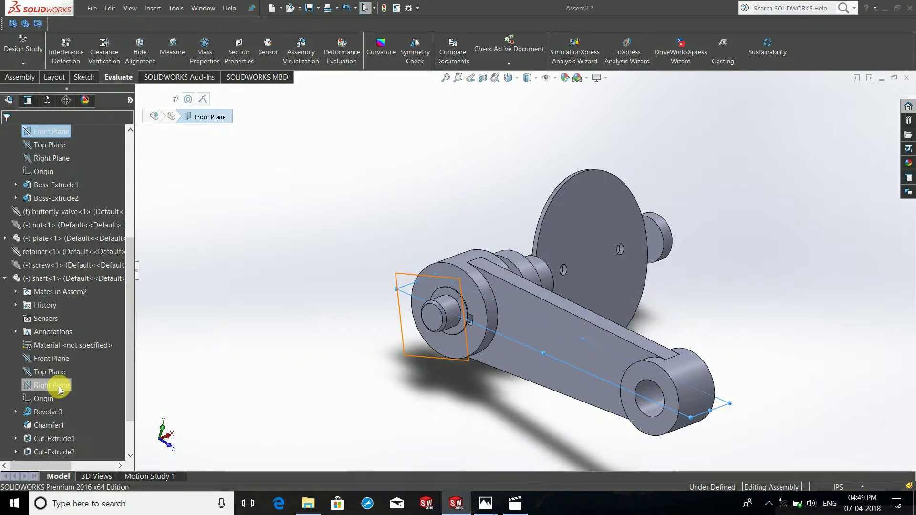
left_click(33, 362)
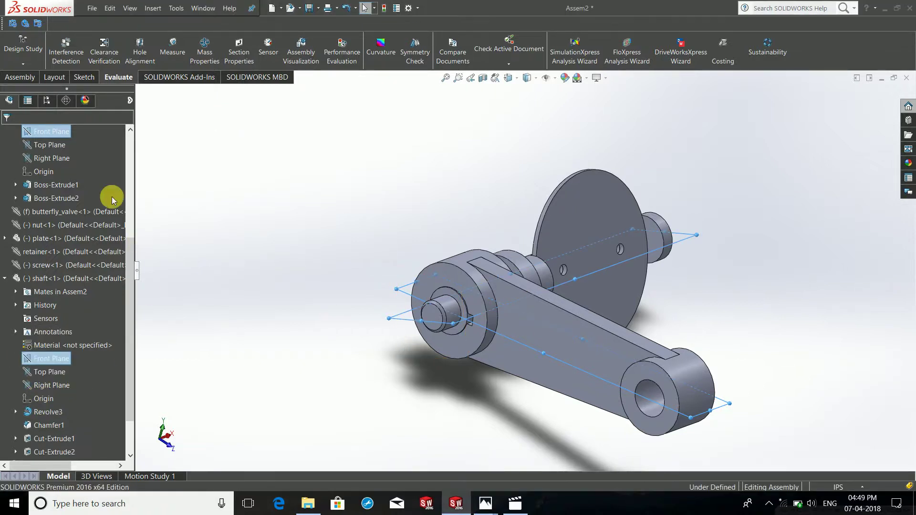
left_click(2, 77)
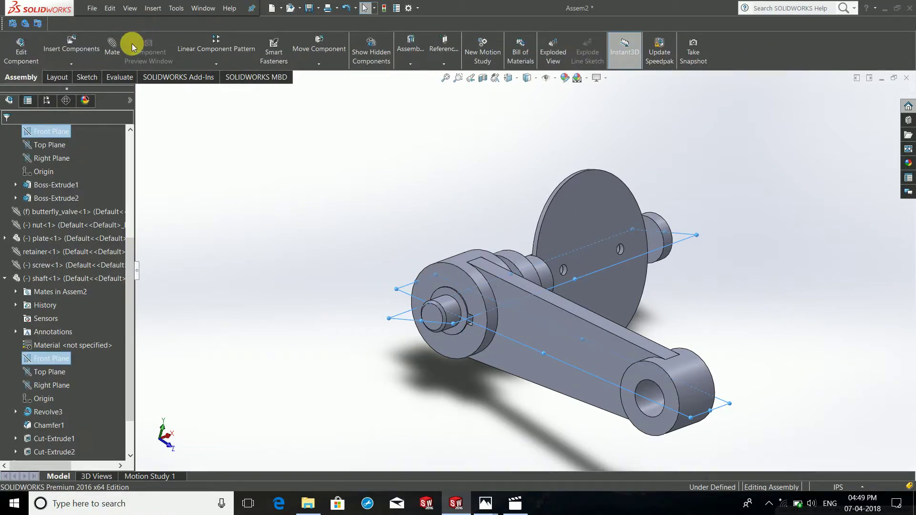
- Add a Coincident mate between the arm's and shaft's Front Planes, then swing the arm
left_click(118, 51)
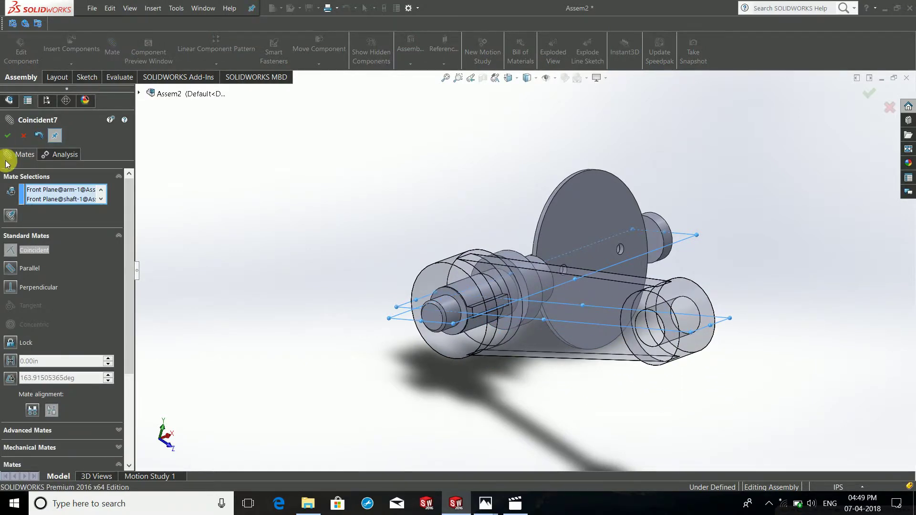
left_click(10, 139)
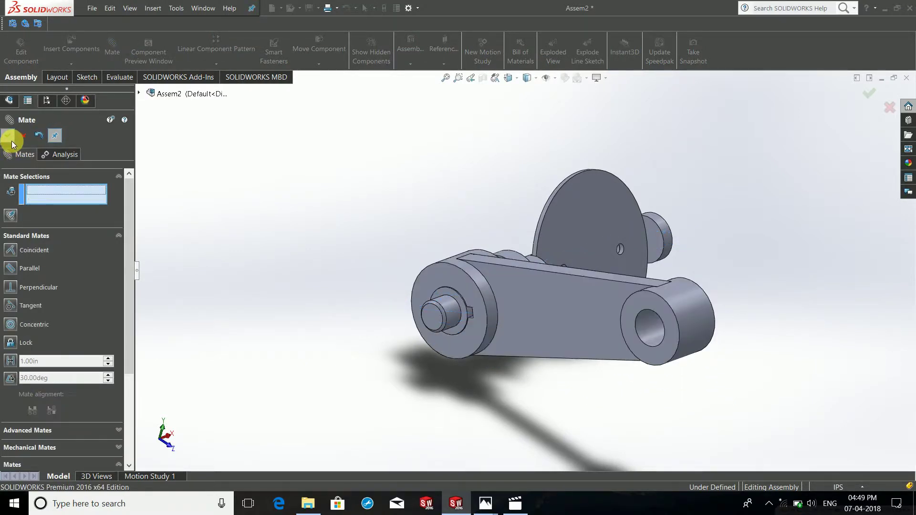
left_click(873, 95)
mouse_move(581, 333)
left_mouse_down()
mouse_move(552, 235)
mouse_move(338, 315)
mouse_move(651, 300)
mouse_move(468, 170)
mouse_move(415, 284)
mouse_move(617, 253)
mouse_move(379, 217)
mouse_move(628, 315)
mouse_move(414, 180)
mouse_move(396, 339)
mouse_move(548, 289)
mouse_move(554, 321)
mouse_move(528, 364)
left_mouse_up()
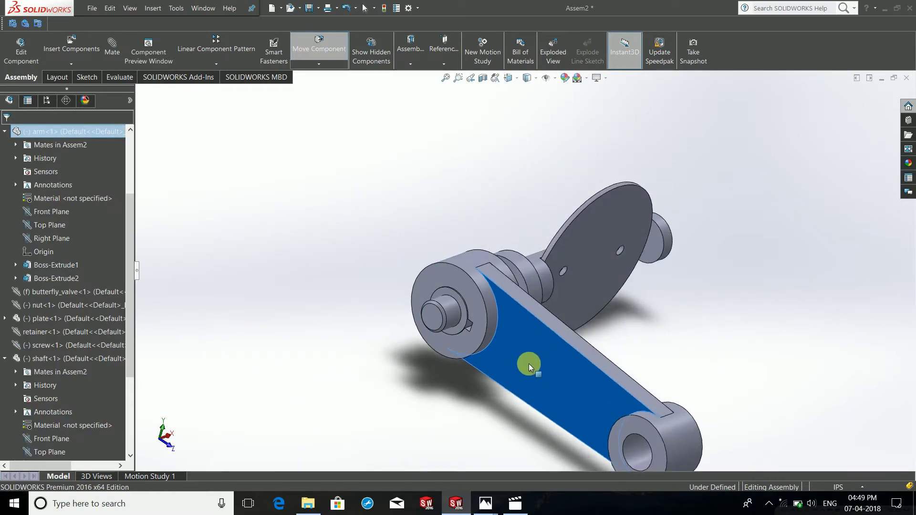
- Swing the arm up behind the shaft and collapse the plate, arm and shaft tree items
mouse_move(407, 326)
left_mouse_down()
mouse_move(574, 333)
mouse_move(548, 227)
left_mouse_up()
left_click(258, 264)
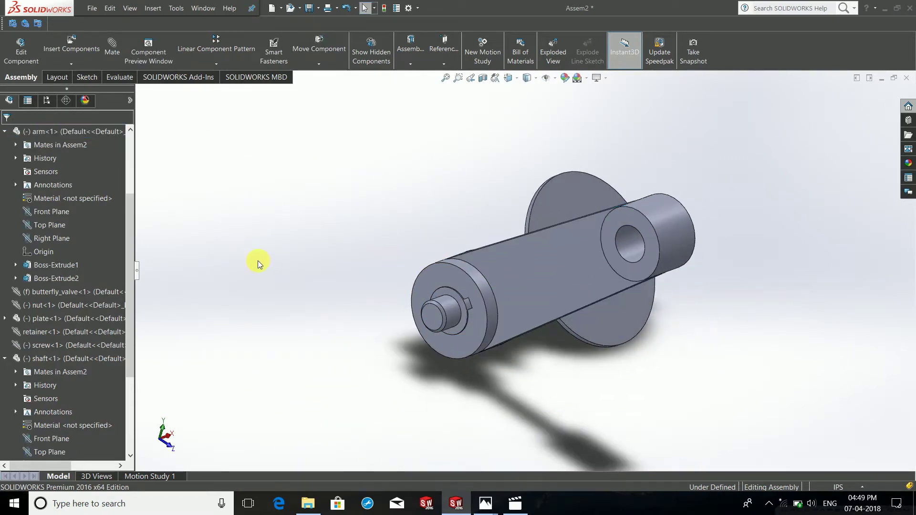
left_click(4, 319)
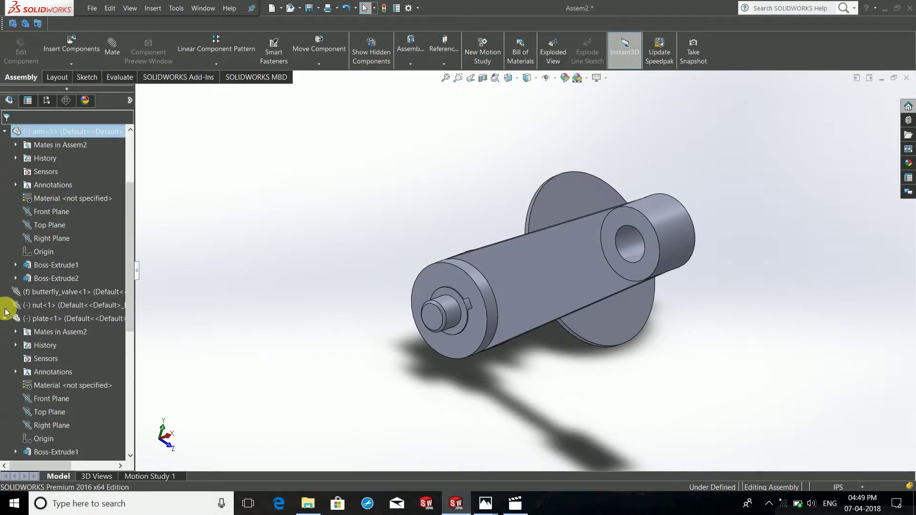
left_click(4, 316)
left_click(5, 133)
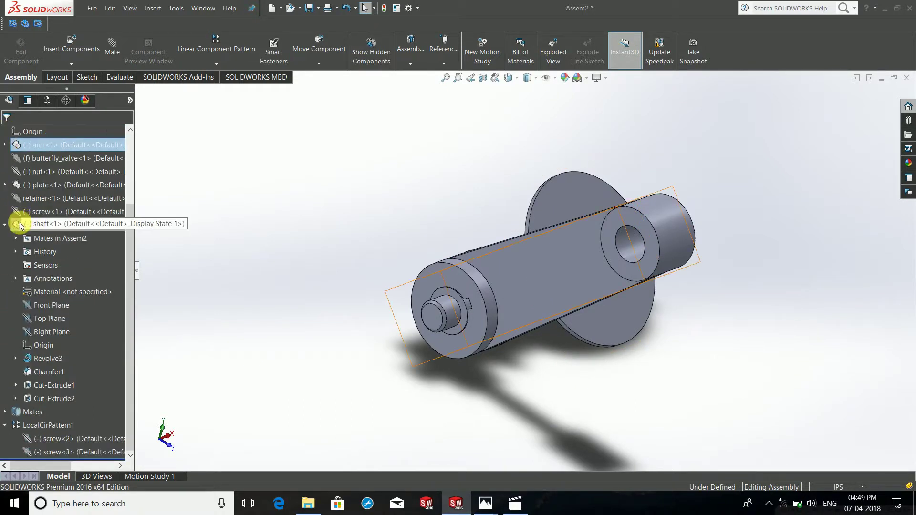
left_click(4, 225)
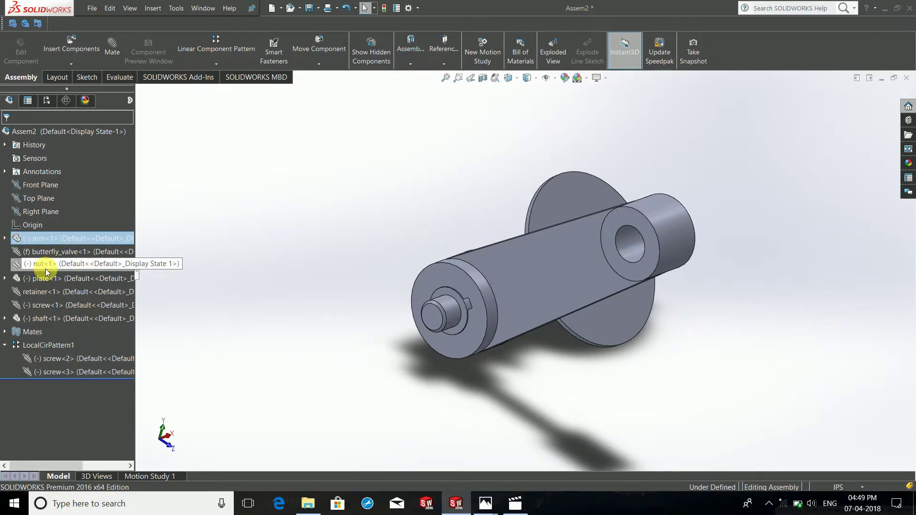
- Select butterfly_valve, nut, plate, retainer and screw in the FeatureManager tree
left_click(47, 251)
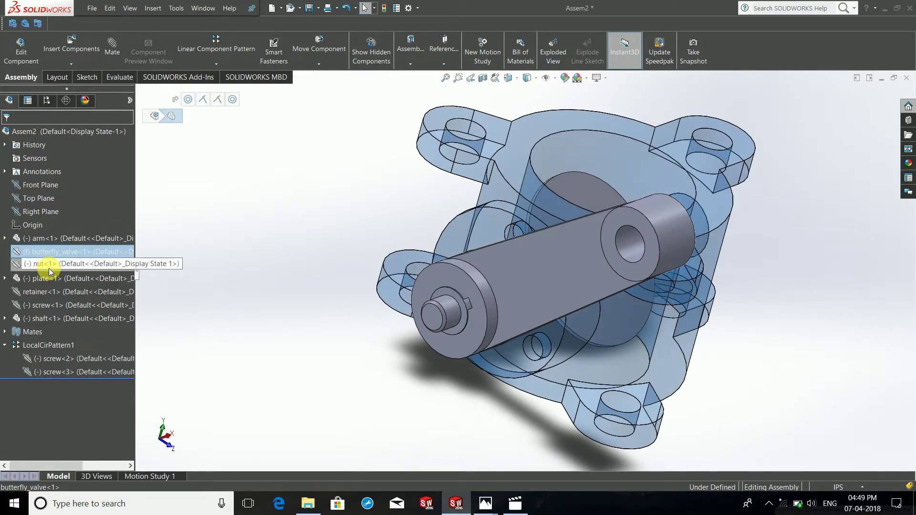
left_click(45, 266)
left_click(45, 251, "ctrl")
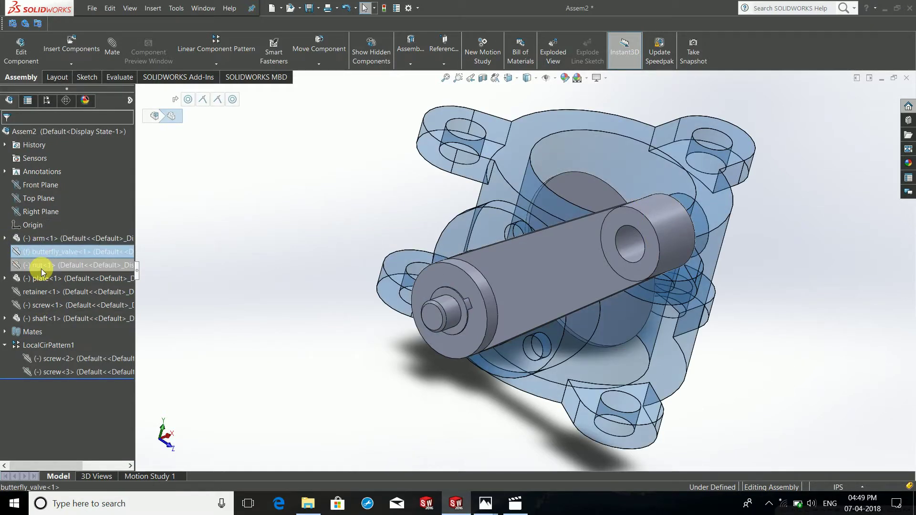
left_click(50, 301, "shift")
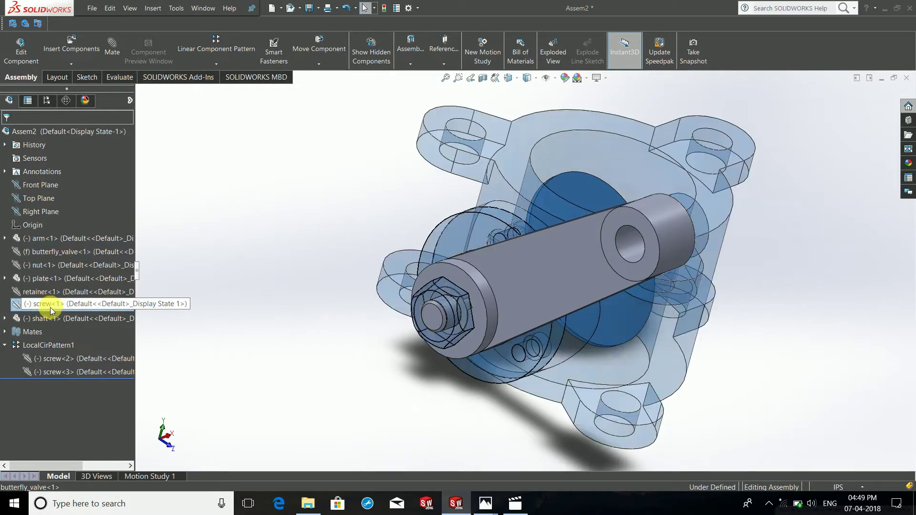
- Show the hidden valve body, nut, plate, retainer and screw
right_click(211, 310)
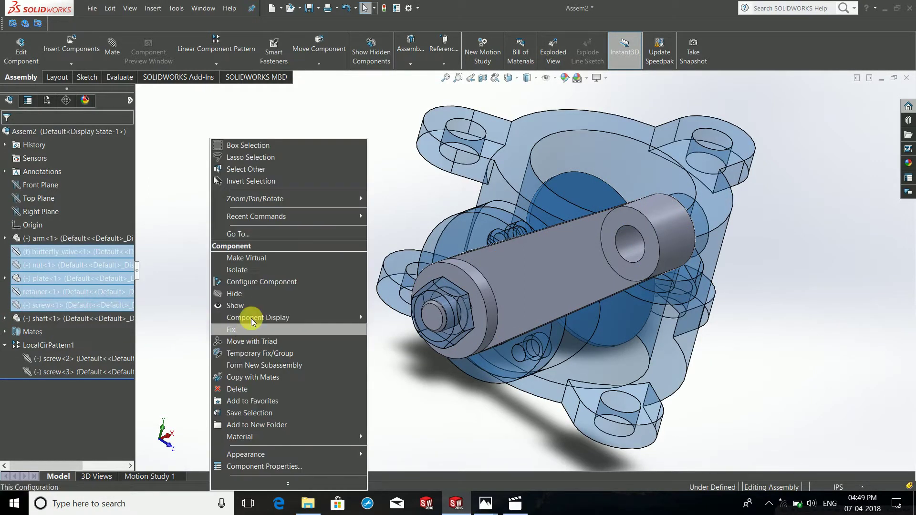
left_click(221, 305)
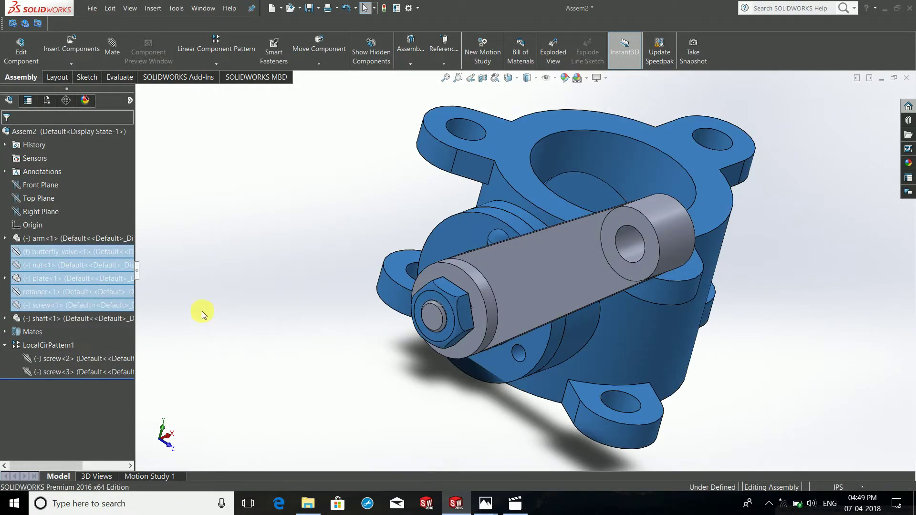
left_click(327, 358)
- Swing the arm around the shaft until it points upward
mouse_move(327, 358)
middle_mouse_down()
mouse_move(417, 389)
mouse_move(415, 429)
mouse_move(380, 393)
mouse_move(497, 307)
mouse_move(470, 274)
mouse_move(493, 255)
middle_mouse_up()
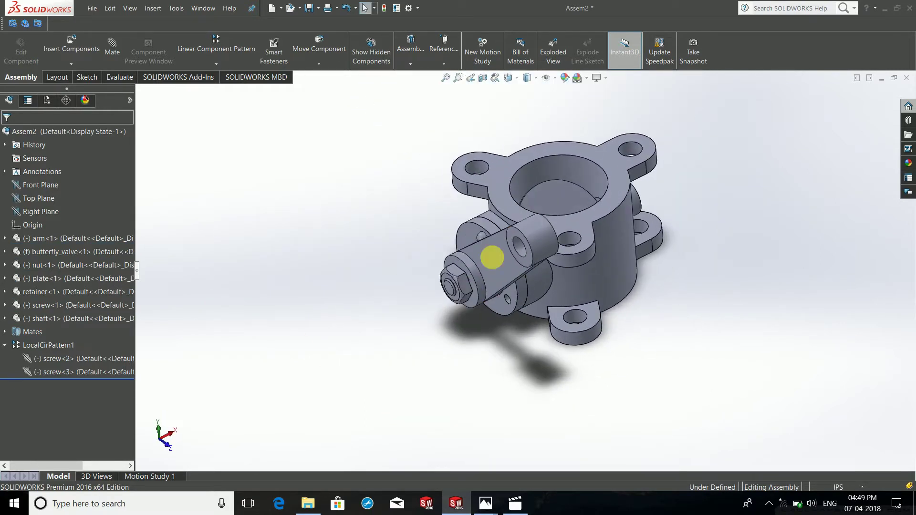
scroll(525, 215, "down", 5)
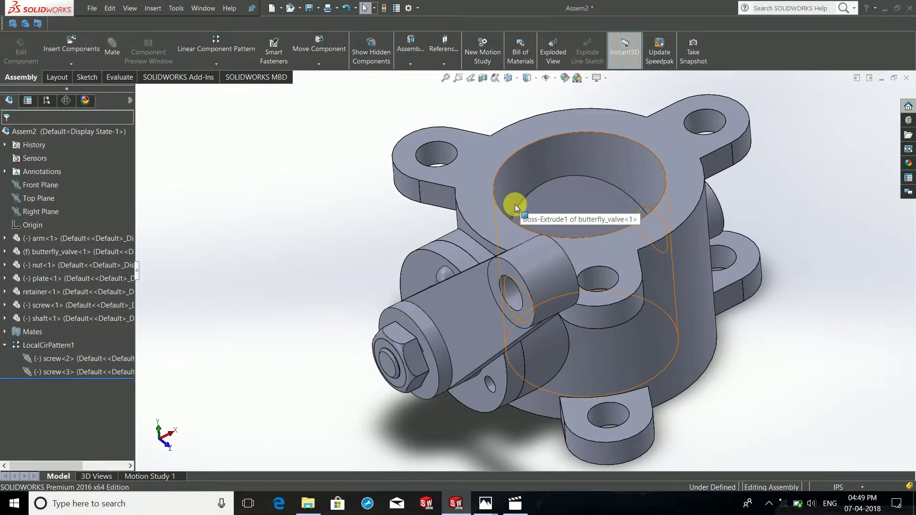
middle_click_drag(543, 250, 510, 314)
mouse_move(510, 313)
left_mouse_down()
mouse_move(408, 239)
mouse_move(328, 290)
mouse_move(440, 352)
mouse_move(576, 312)
mouse_move(511, 364)
mouse_move(562, 260)
mouse_move(484, 316)
mouse_move(536, 276)
mouse_move(390, 228)
mouse_move(351, 285)
mouse_move(502, 348)
mouse_move(505, 219)
mouse_move(383, 245)
mouse_move(474, 316)
mouse_move(494, 311)
left_mouse_up()
mouse_move(494, 311)
middle_mouse_down()
mouse_move(552, 307)
mouse_move(486, 328)
middle_mouse_up()
mouse_move(485, 331)
left_mouse_down()
mouse_move(587, 250)
mouse_move(485, 199)
mouse_move(465, 292)
mouse_move(557, 286)
mouse_move(548, 241)
mouse_move(574, 290)
mouse_move(536, 205)
left_mouse_up()
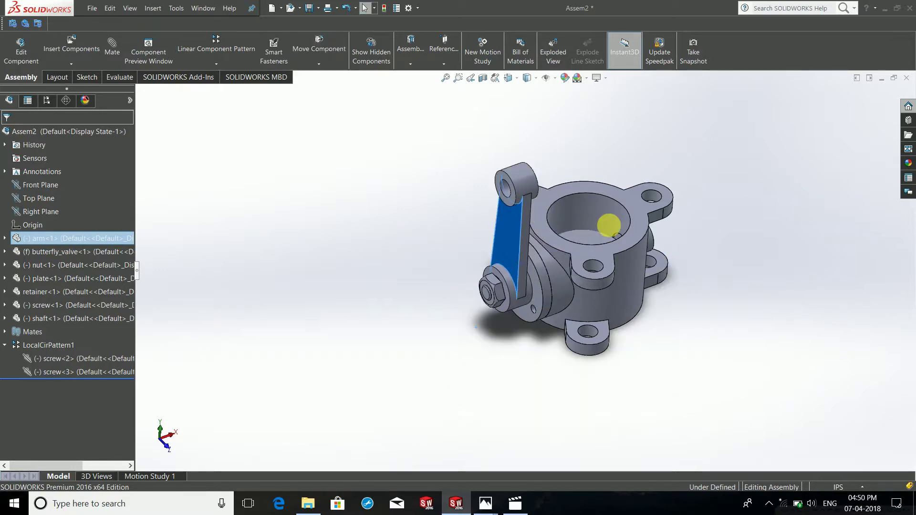
- Swing the arm horizontal so the valve plate turns with it
scroll(604, 267, "down", 5)
mouse_move(597, 326)
middle_mouse_down()
mouse_move(512, 362)
mouse_move(586, 316)
middle_mouse_up()
left_click(629, 230)
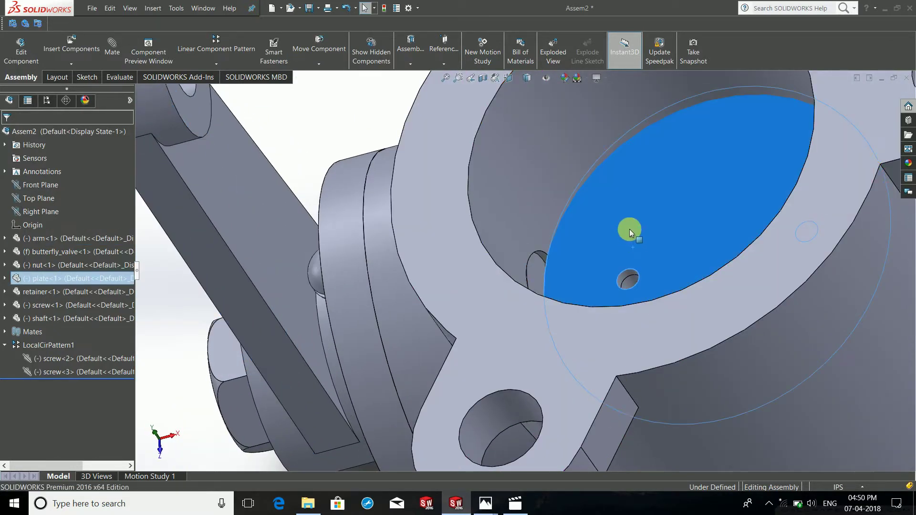
scroll(582, 263, "up", 3)
scroll(555, 305, "up", 2)
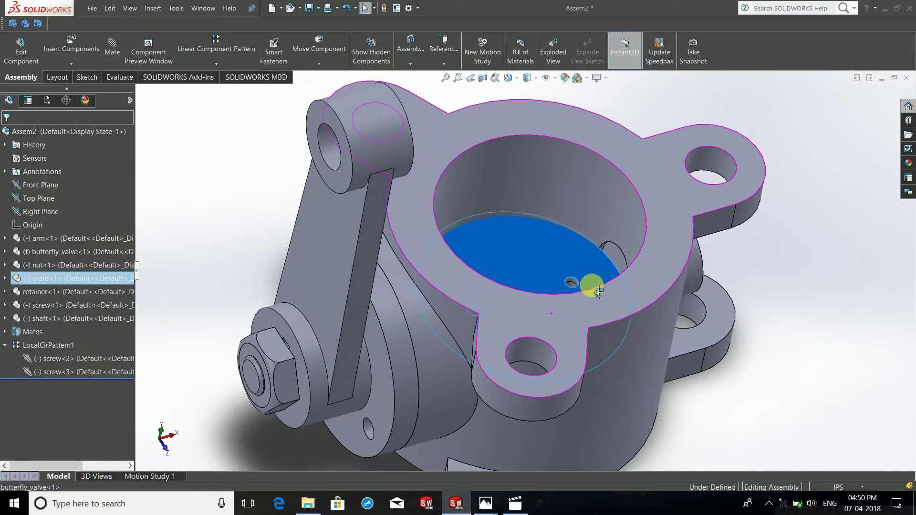
scroll(593, 286, "up", 2)
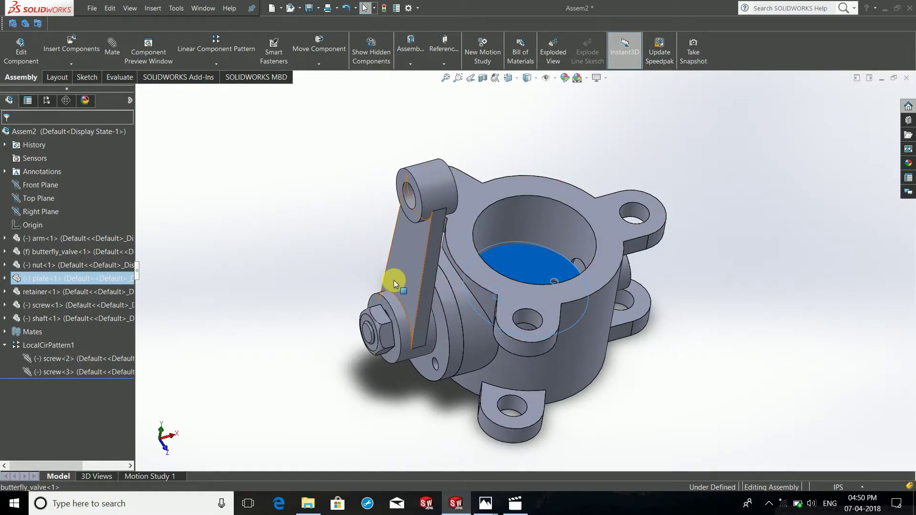
mouse_move(396, 267)
left_mouse_down()
mouse_move(443, 357)
mouse_move(378, 408)
mouse_move(347, 215)
mouse_move(434, 320)
mouse_move(442, 345)
left_mouse_up()
left_click(323, 250)
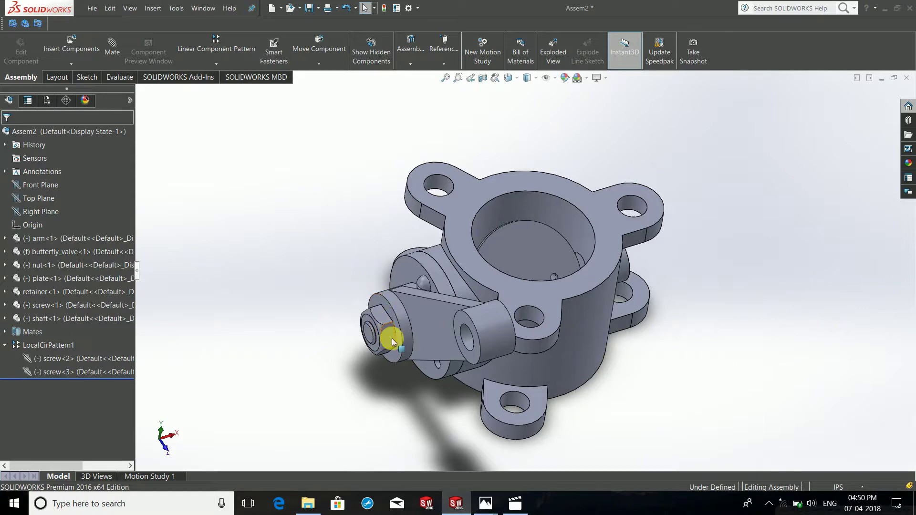
- Start Rotate Component from the Move Component dropdown
mouse_move(389, 338)
middle_mouse_down()
mouse_move(362, 296)
mouse_move(458, 356)
mouse_move(475, 293)
mouse_move(434, 266)
middle_mouse_up()
scroll(465, 270, "down", 3)
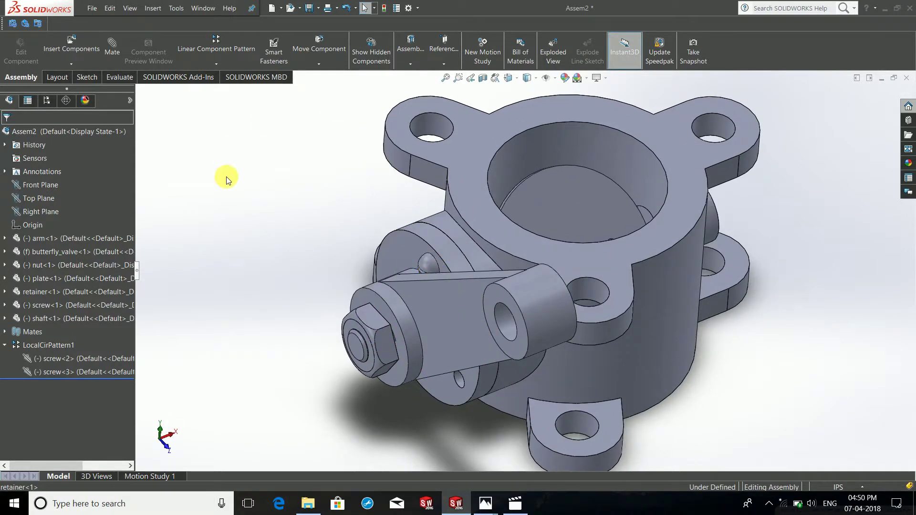
left_click(315, 64)
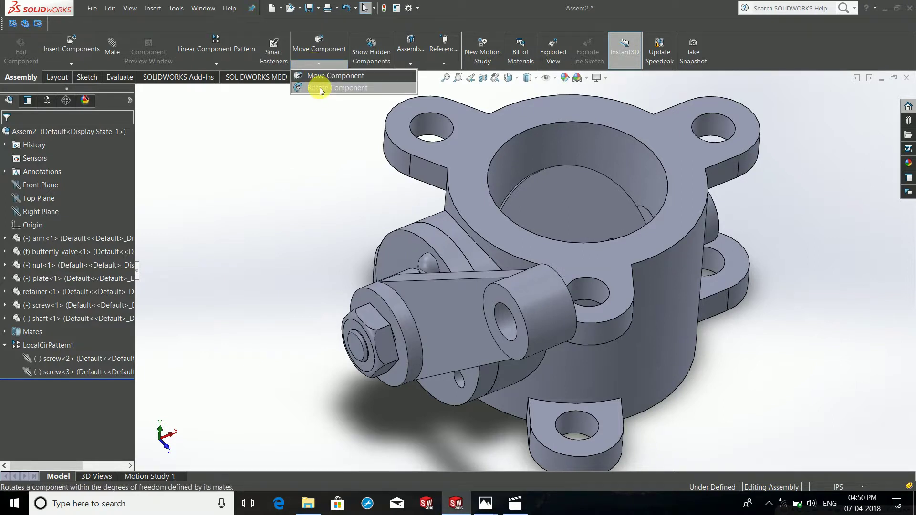
left_click(321, 91)
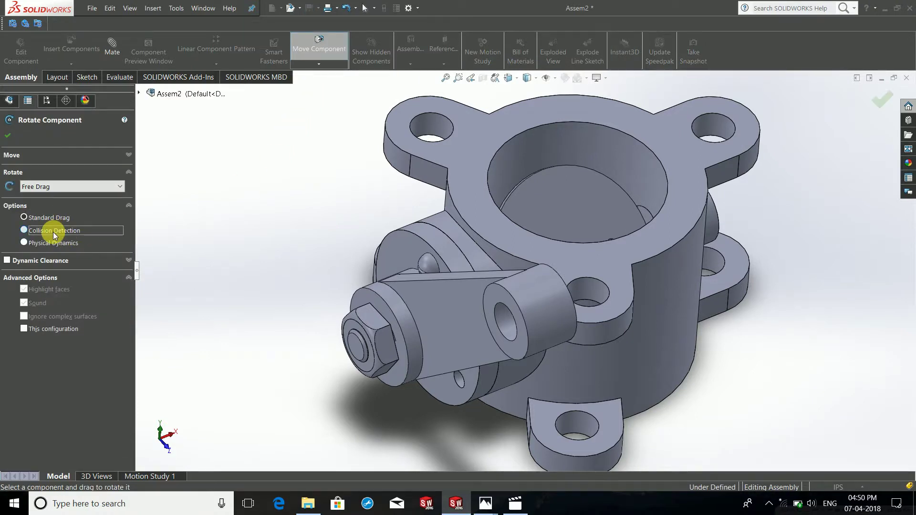
- Turn on Collision Detection with Stop at collision and rotate the arm
left_click(24, 230)
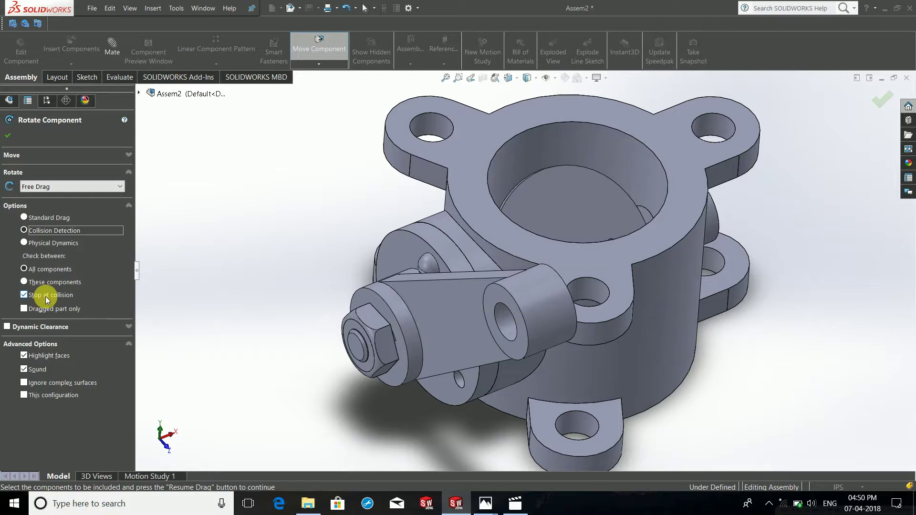
mouse_move(451, 343)
left_mouse_down()
mouse_move(447, 363)
mouse_move(459, 297)
left_mouse_up()
scroll(432, 329, "up", 3)
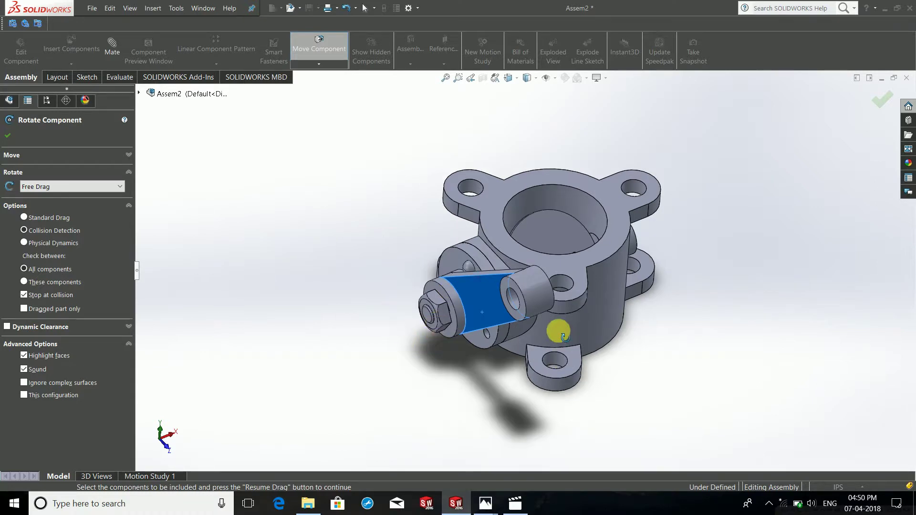
mouse_move(523, 315)
middle_mouse_down()
mouse_move(537, 350)
mouse_move(497, 299)
mouse_move(503, 282)
middle_mouse_up()
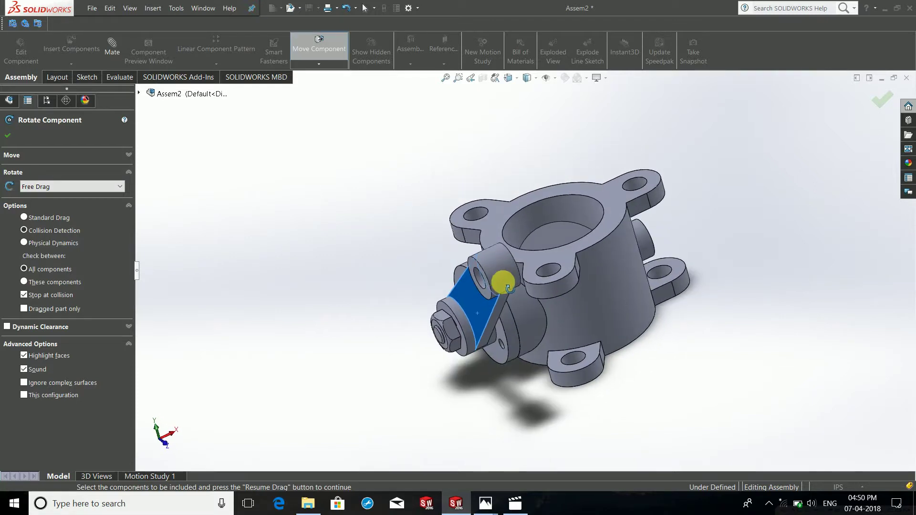
mouse_move(503, 282)
left_mouse_down()
mouse_move(525, 317)
mouse_move(544, 425)
mouse_move(528, 374)
mouse_move(415, 196)
mouse_move(389, 188)
left_mouse_up()
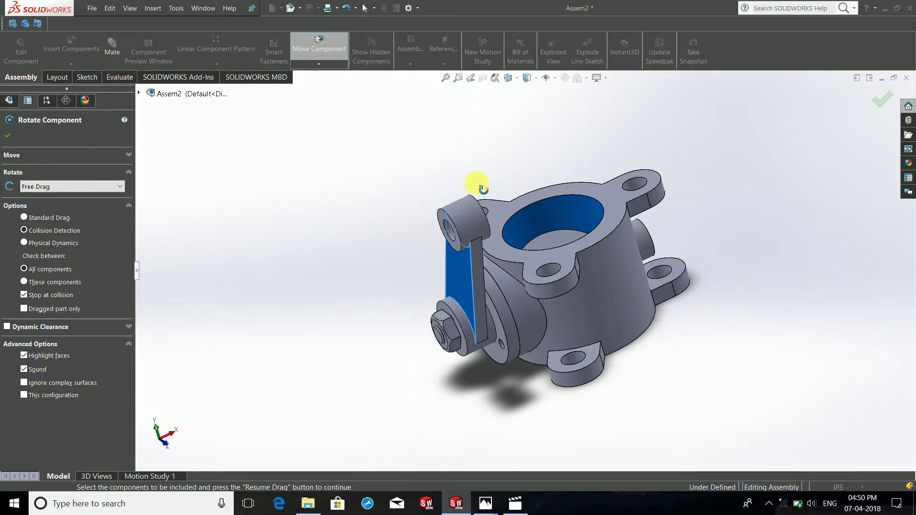
- Swing the arm down and back up repeatedly, leaving it upright
mouse_move(466, 205)
left_mouse_down()
mouse_move(511, 321)
mouse_move(444, 164)
left_mouse_up()
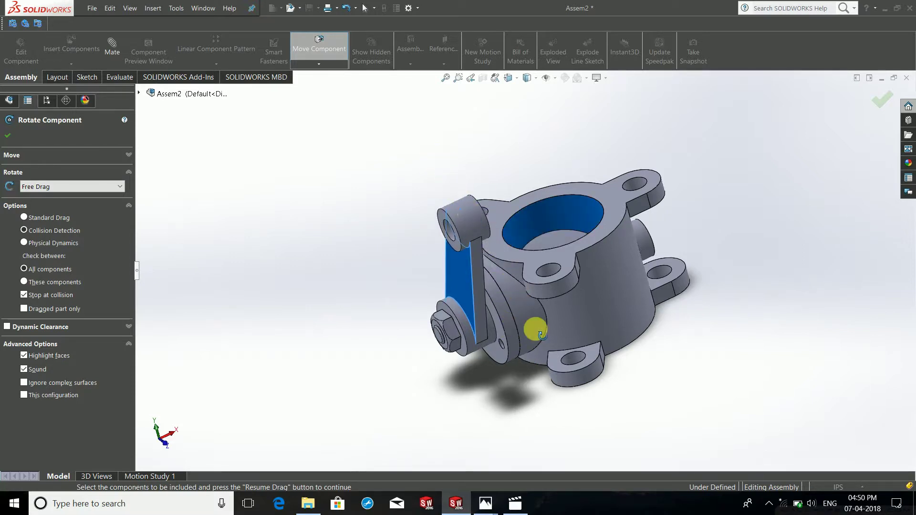
mouse_move(459, 254)
left_mouse_down()
mouse_move(511, 337)
mouse_move(450, 185)
left_mouse_up()
left_click_drag(447, 182, 546, 376)
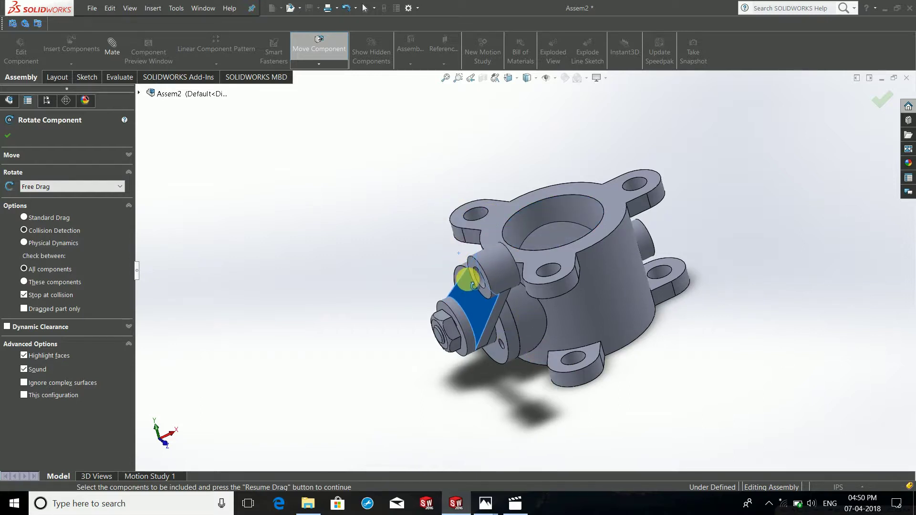
scroll(491, 323, "down", 2)
scroll(496, 323, "up", 1)
mouse_move(497, 323)
left_mouse_down()
mouse_move(409, 148)
mouse_move(528, 370)
mouse_move(470, 196)
left_mouse_up()
scroll(493, 276, "up", 2)
mouse_move(534, 287)
left_mouse_down()
mouse_move(556, 364)
mouse_move(523, 266)
mouse_move(472, 180)
mouse_move(544, 299)
mouse_move(542, 254)
mouse_move(557, 299)
mouse_move(482, 153)
mouse_move(552, 260)
mouse_move(466, 137)
mouse_move(525, 280)
mouse_move(538, 285)
mouse_move(477, 180)
mouse_move(536, 307)
mouse_move(511, 235)
mouse_move(457, 152)
left_mouse_up()
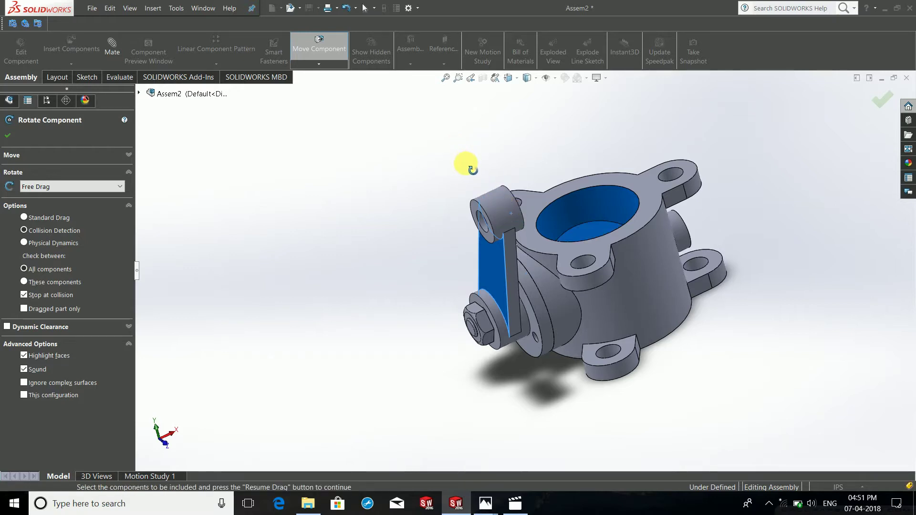
- Swing the arm about its pivot until it points up-left of the housing, then accept the rotation
mouse_move(535, 330)
left_mouse_down()
mouse_move(556, 385)
mouse_move(482, 175)
left_mouse_up()
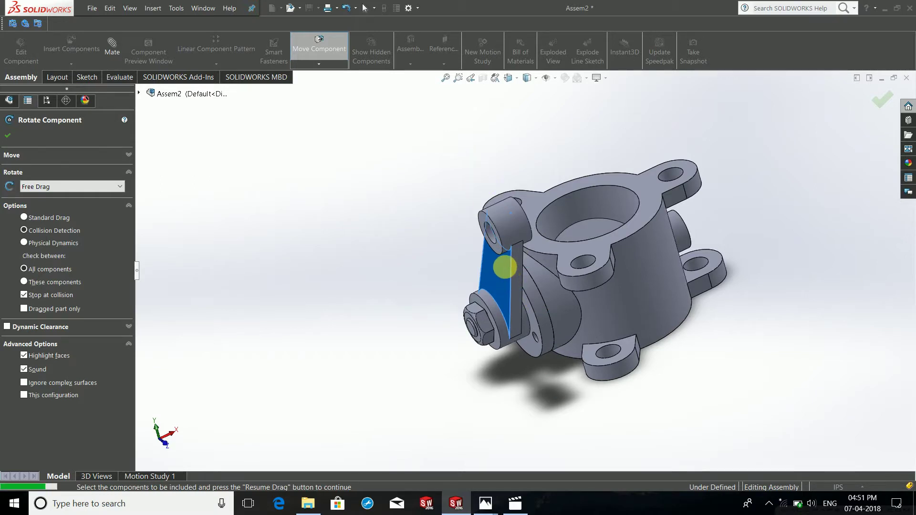
left_click_drag(517, 286, 465, 198)
mouse_move(519, 284)
left_mouse_down()
mouse_move(538, 322)
mouse_move(451, 174)
left_mouse_up()
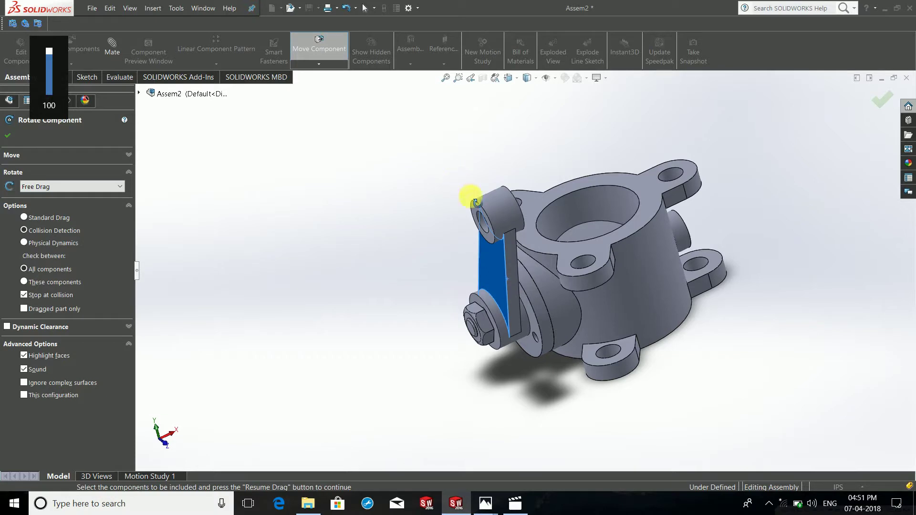
mouse_move(525, 270)
left_mouse_down()
mouse_move(530, 299)
mouse_move(439, 161)
left_mouse_up()
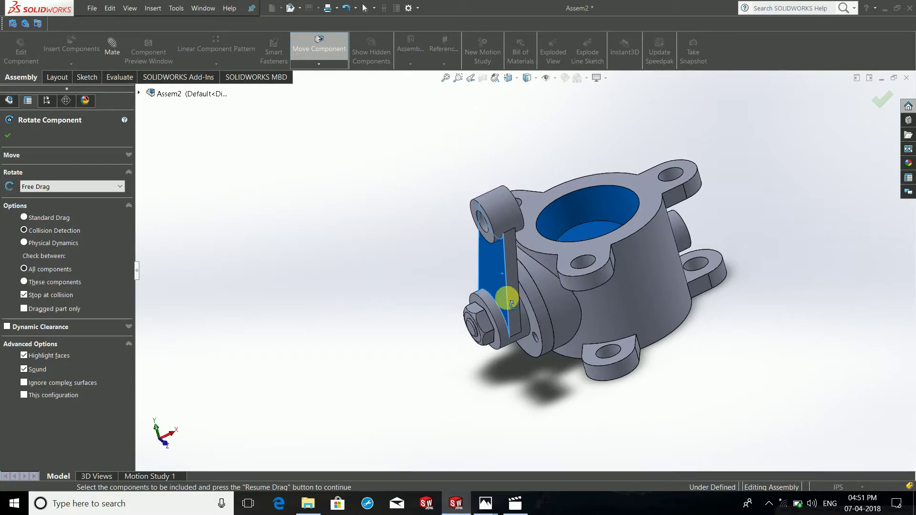
scroll(488, 313, "down", 3)
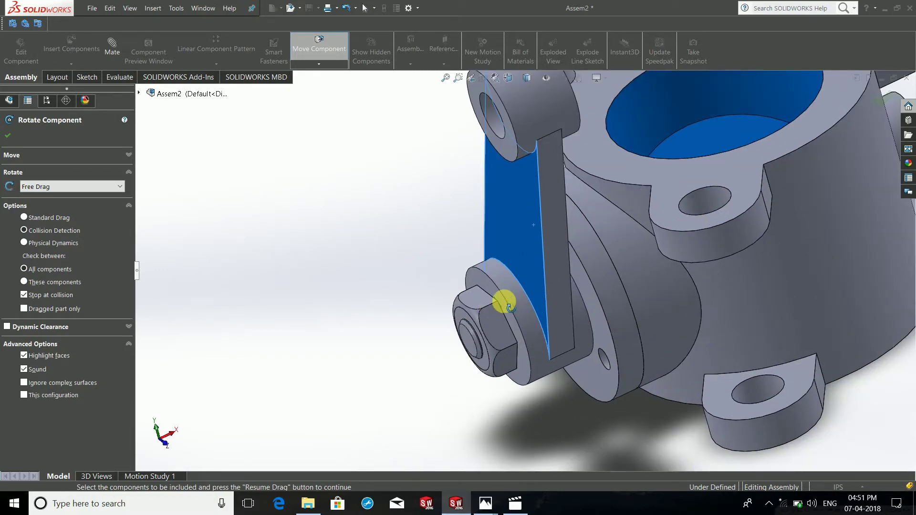
mouse_move(501, 301)
left_mouse_down()
mouse_move(486, 247)
mouse_move(585, 375)
left_mouse_up()
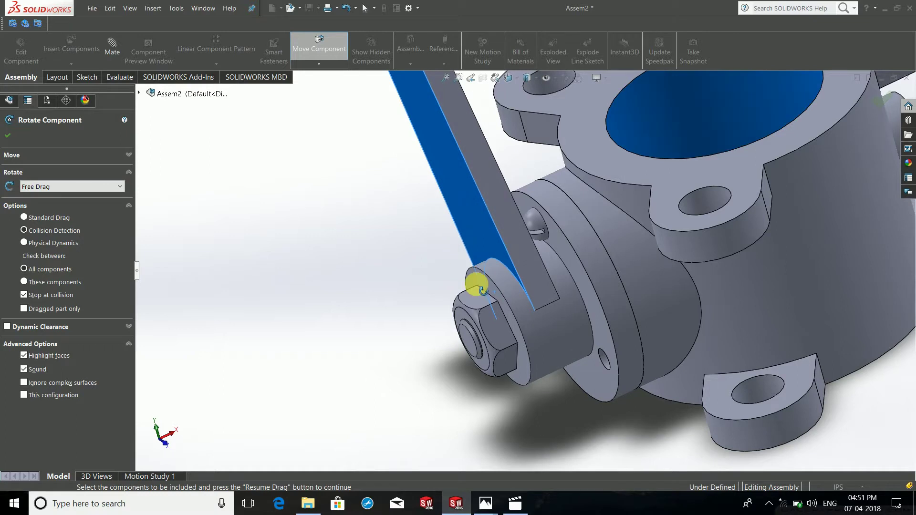
left_click_drag(476, 278, 521, 357)
left_click_drag(490, 260, 478, 210)
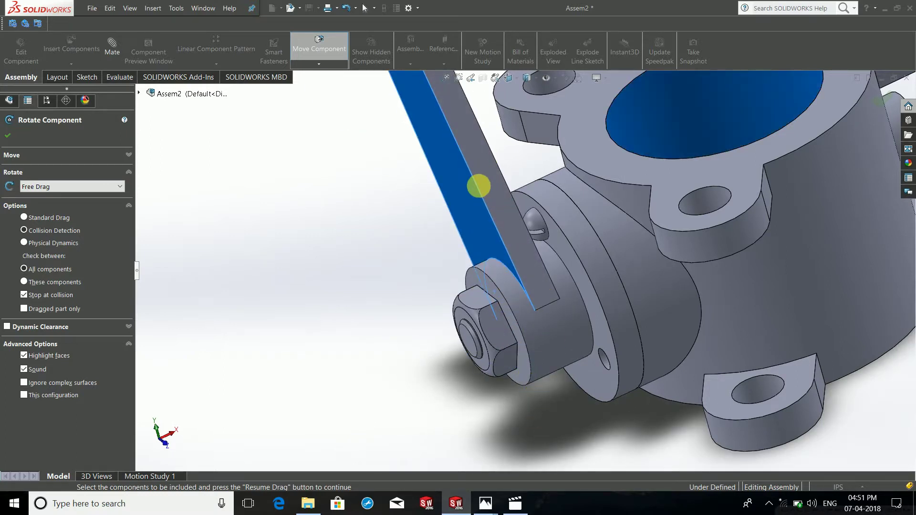
left_click_drag(556, 267, 467, 241)
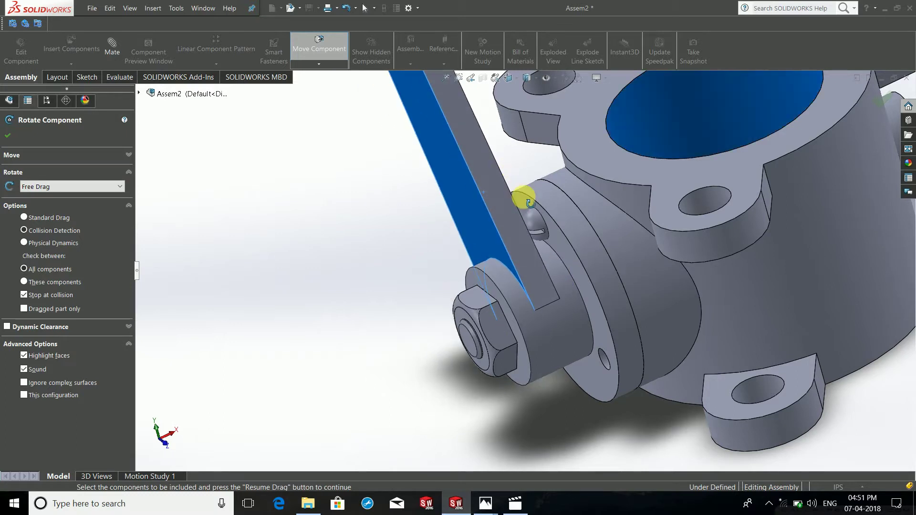
key("z")
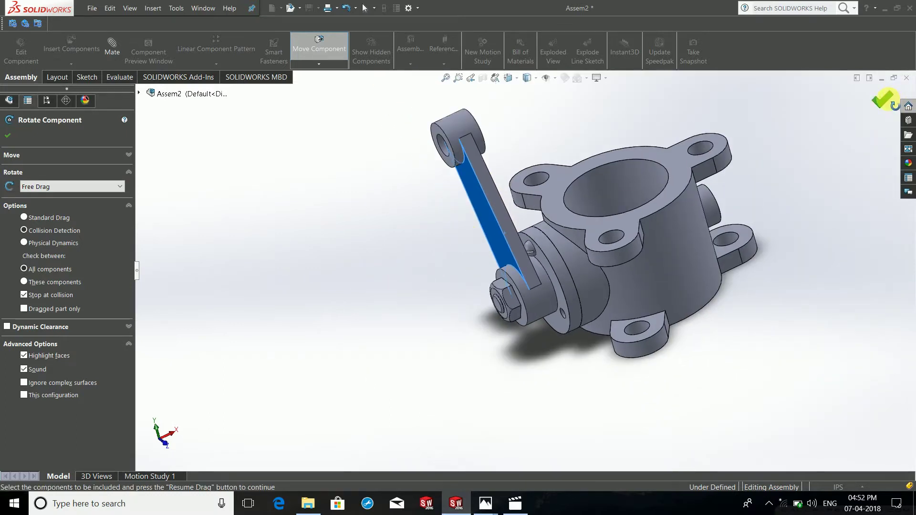
left_click(882, 99)
- Reorient the view and swing the arm around the shaft toward the right
mouse_move(618, 236)
middle_mouse_down()
mouse_move(671, 329)
mouse_move(630, 332)
mouse_move(640, 296)
mouse_move(492, 261)
middle_mouse_up()
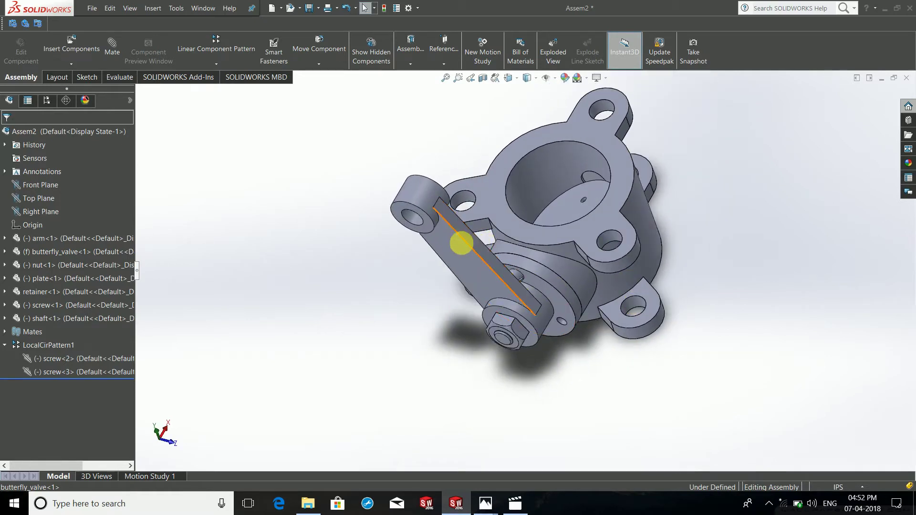
left_click_drag(492, 261, 615, 304)
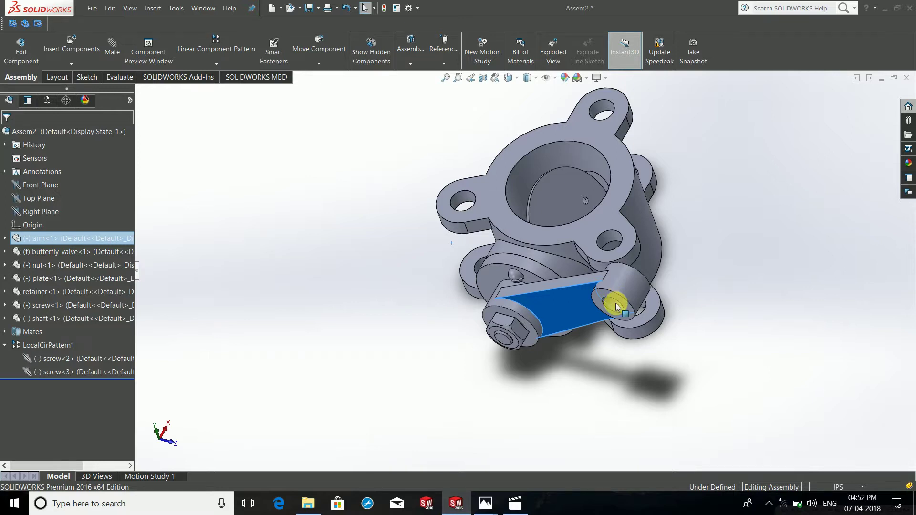
mouse_move(617, 305)
left_mouse_down()
mouse_move(491, 229)
mouse_move(634, 224)
mouse_move(634, 217)
left_mouse_up()
mouse_move(634, 216)
middle_mouse_down()
mouse_move(558, 292)
mouse_move(625, 180)
mouse_move(587, 208)
mouse_move(626, 250)
mouse_move(611, 196)
mouse_move(565, 147)
mouse_move(600, 189)
middle_mouse_up()
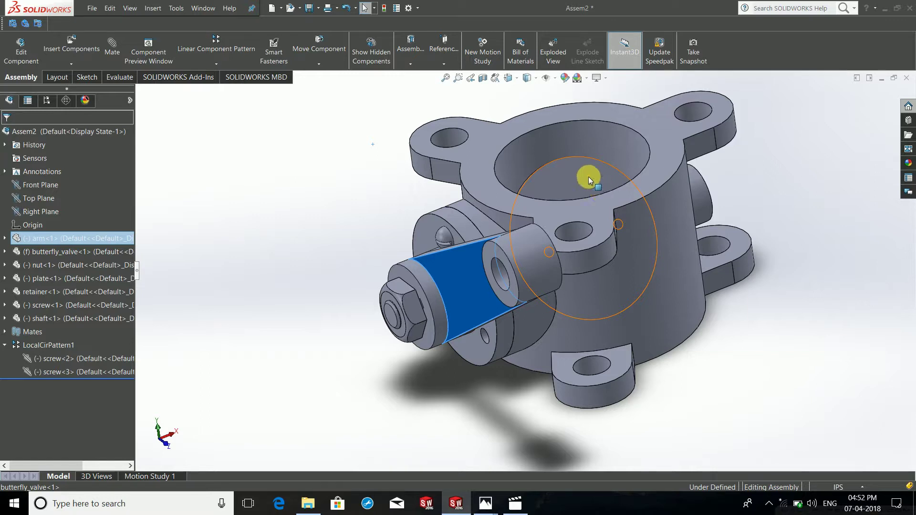
- Zoom to fit, collapse the assembly, and start a new exploded view
key("f")
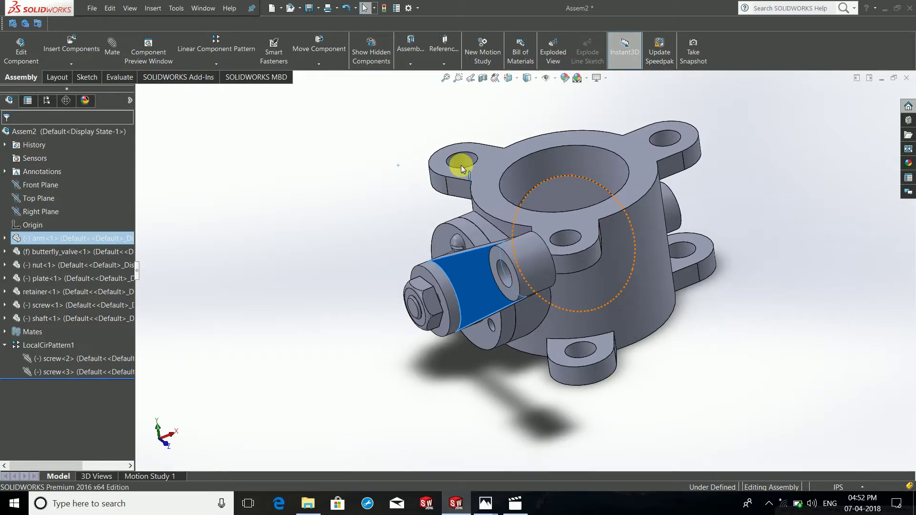
left_click(556, 59)
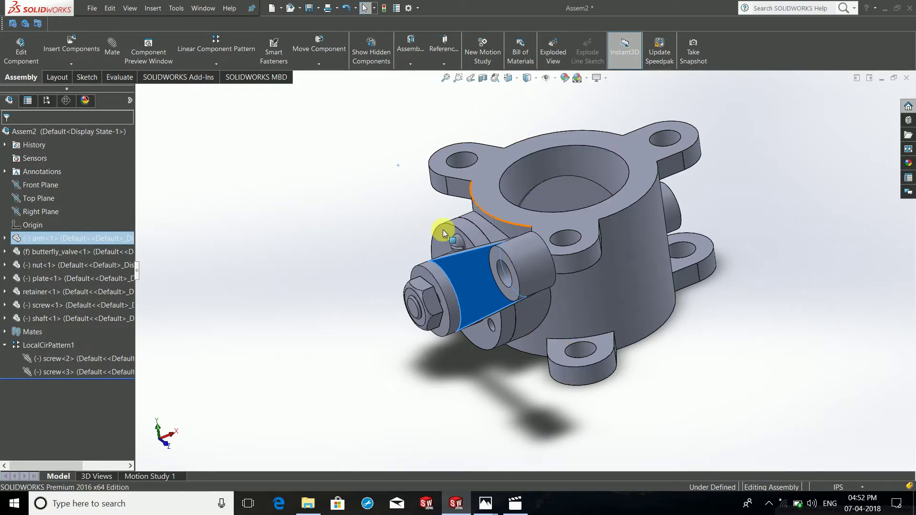
left_click(553, 52)
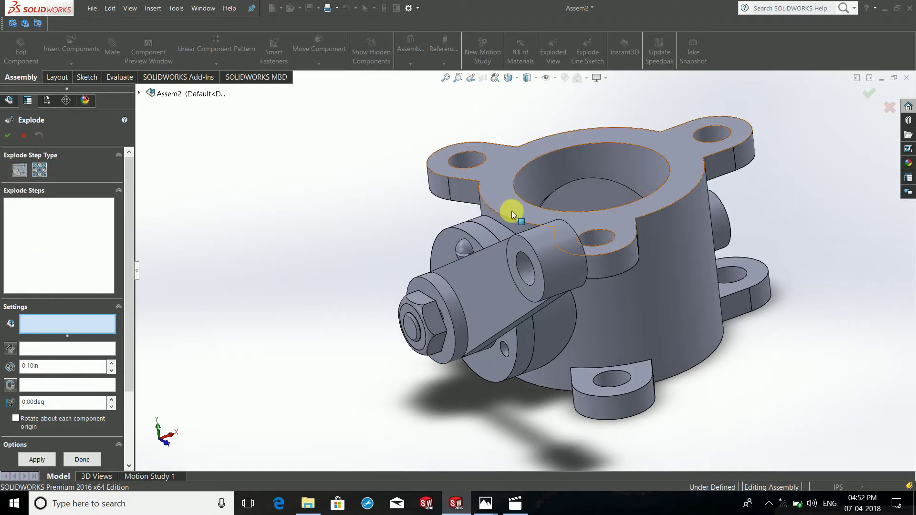
- Trial-explode the nut off the shaft along X
scroll(490, 254, "down", 3)
scroll(497, 260, "up", 1)
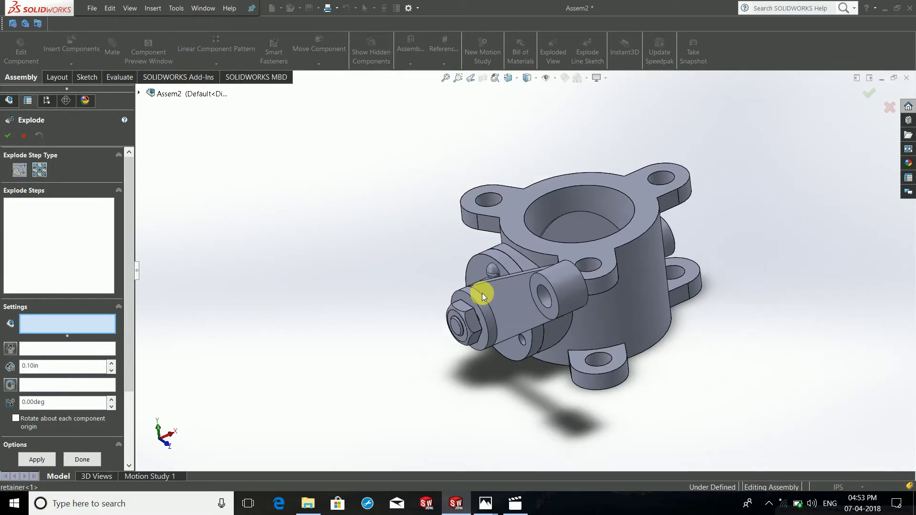
scroll(482, 293, "down", 2)
left_click(452, 322)
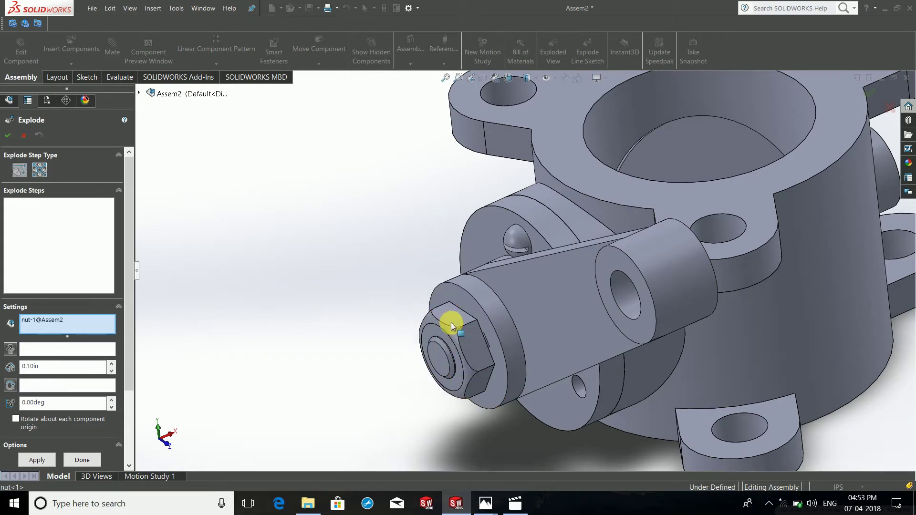
scroll(452, 330, "up", 4)
left_click_drag(531, 291, 371, 376)
- Pull the arm off along X, then cancel and discard the exploded view
left_click(517, 301)
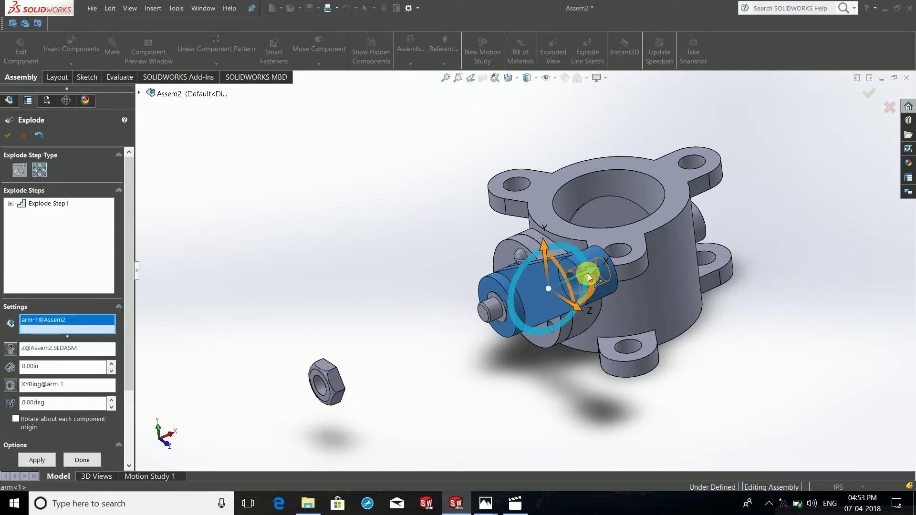
left_click_drag(571, 276, 443, 357)
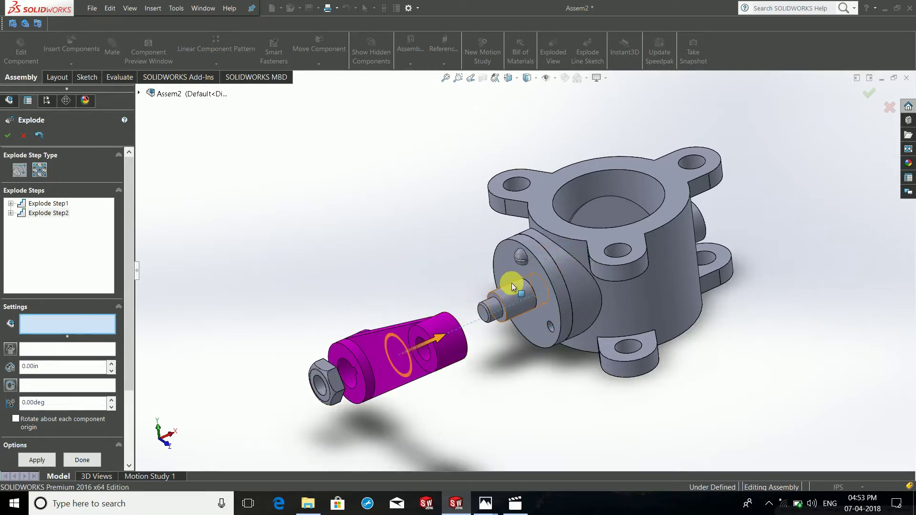
scroll(512, 283, "down", 3)
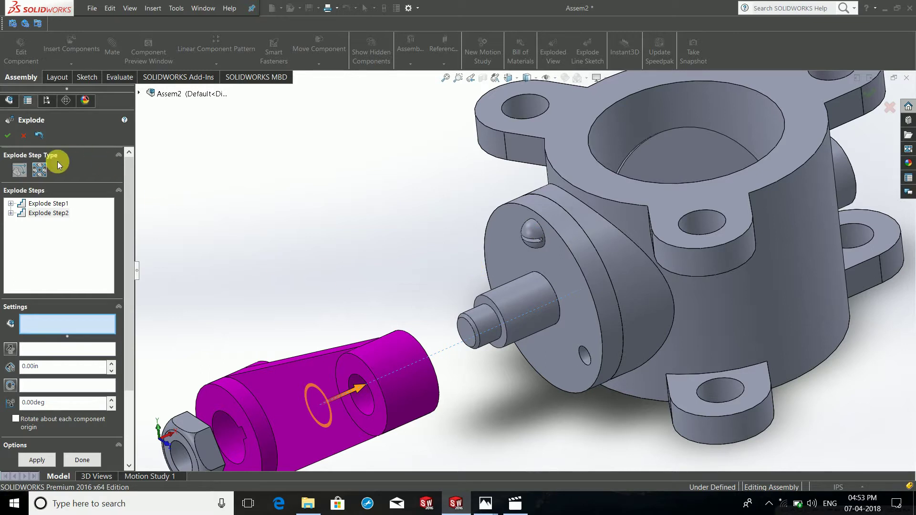
left_click(24, 136)
- Select the shaft and two screws, then start a new exploded view
key("z")
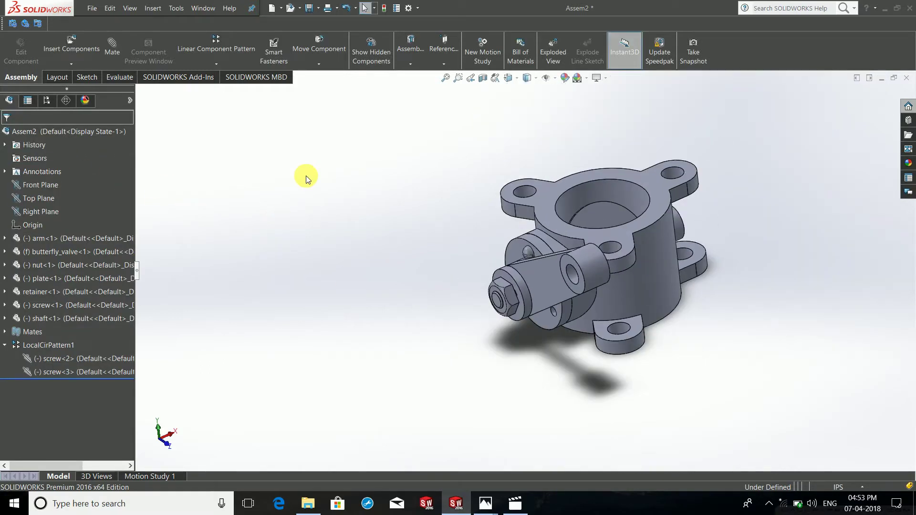
left_click(22, 318)
left_click(52, 359)
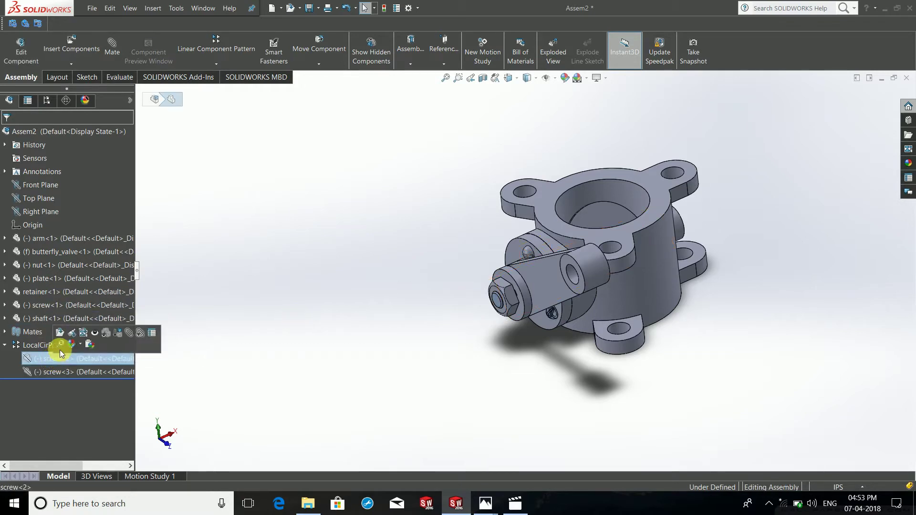
left_click(78, 372)
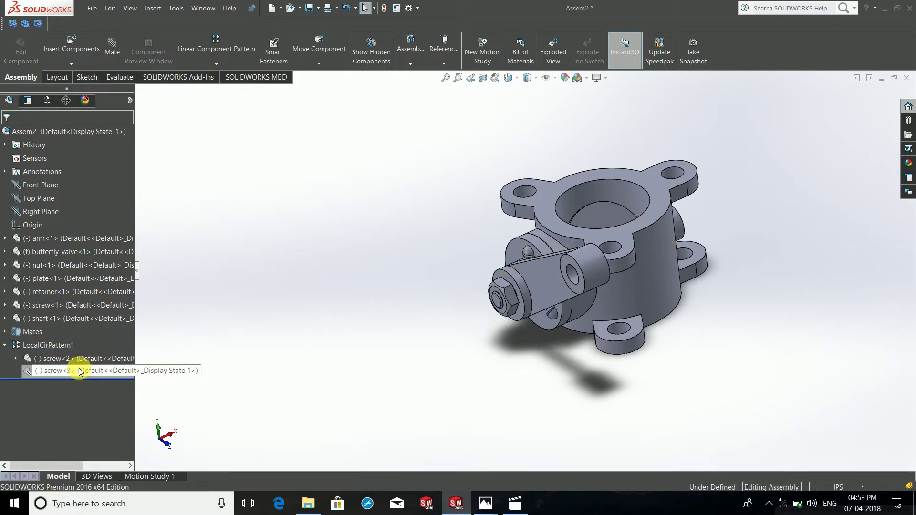
left_click(260, 301)
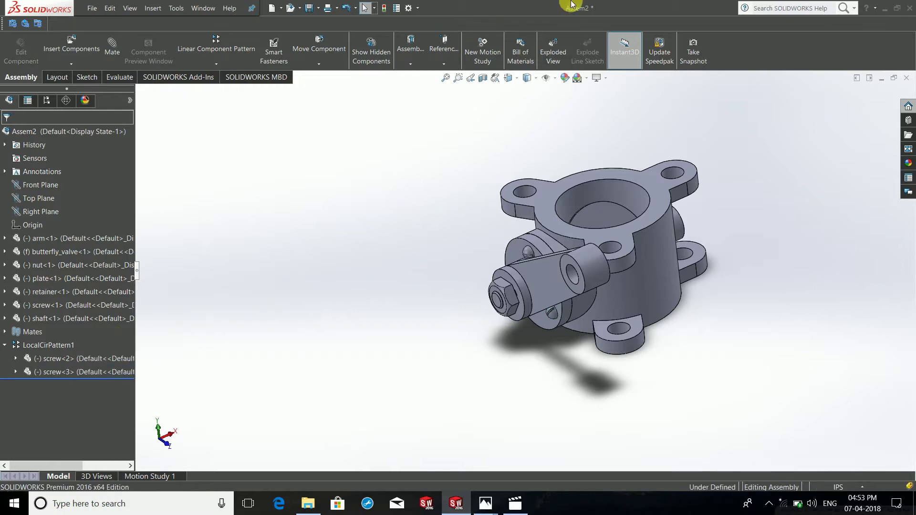
left_click(563, 46)
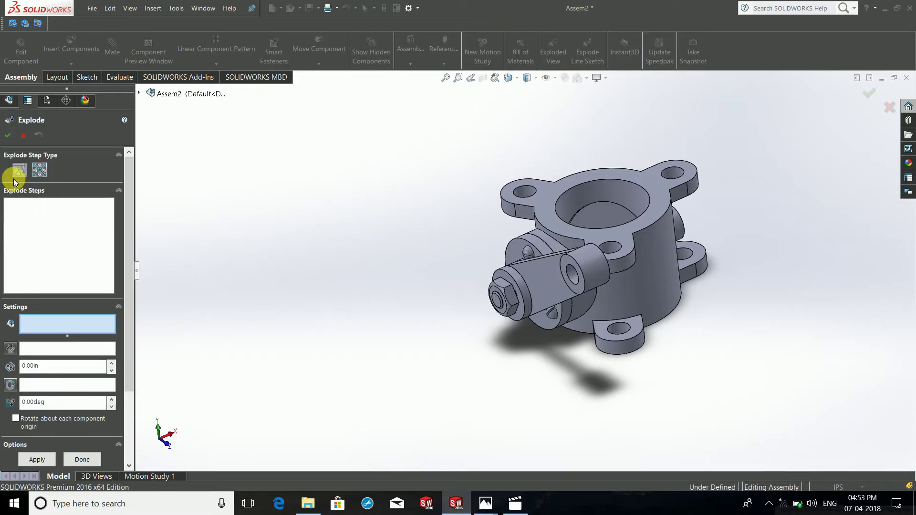
- Pull the nut off the shaft down-left as the first explode step
scroll(461, 268, "down", 3)
scroll(354, 279, "down", 3)
left_click(354, 280)
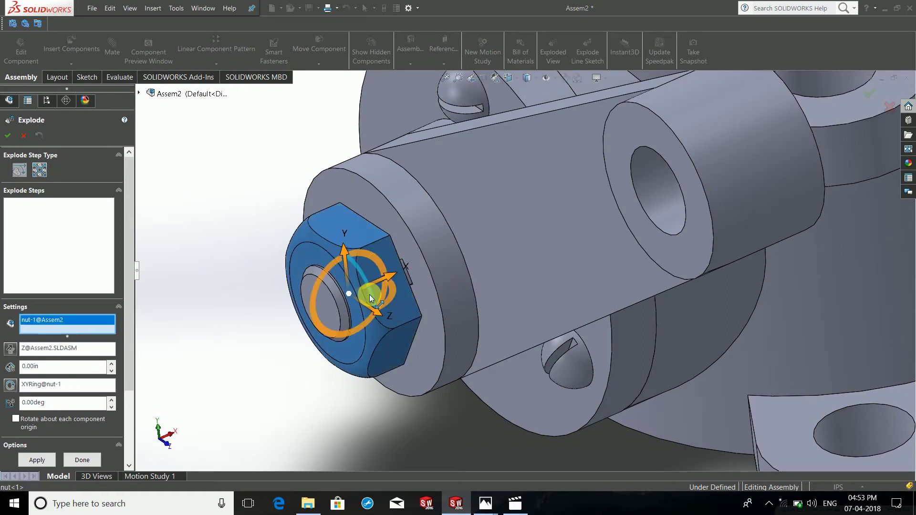
scroll(434, 288, "up", 5)
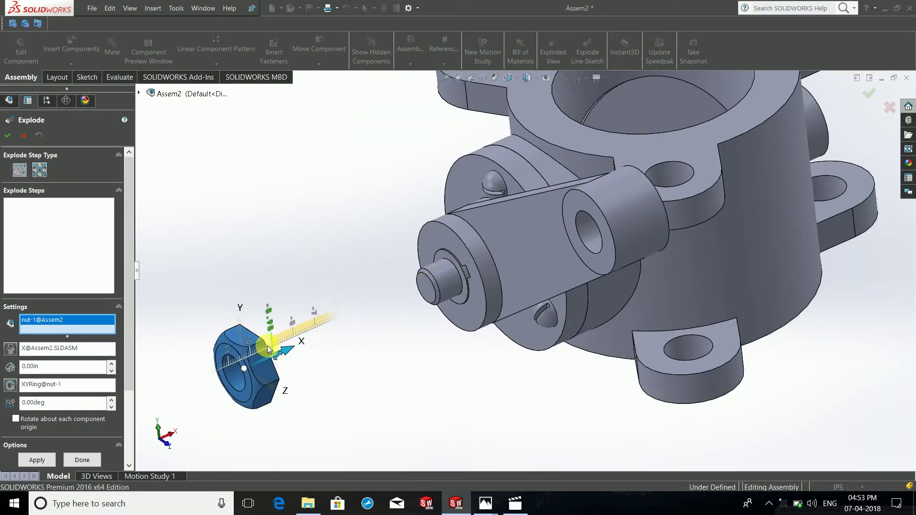
left_click_drag(430, 285, 198, 394)
left_click(616, 219)
- Pull the arm off the shaft toward the lower left
left_click(536, 246)
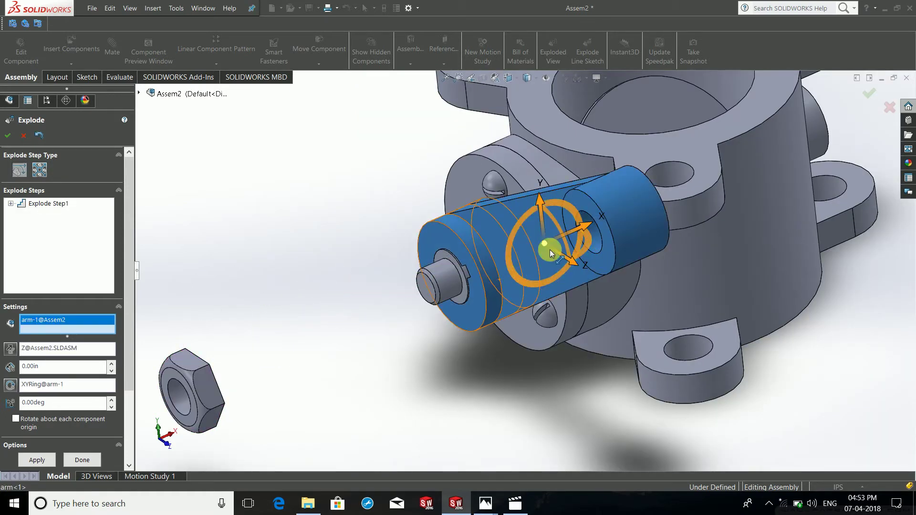
left_click_drag(586, 228, 328, 331)
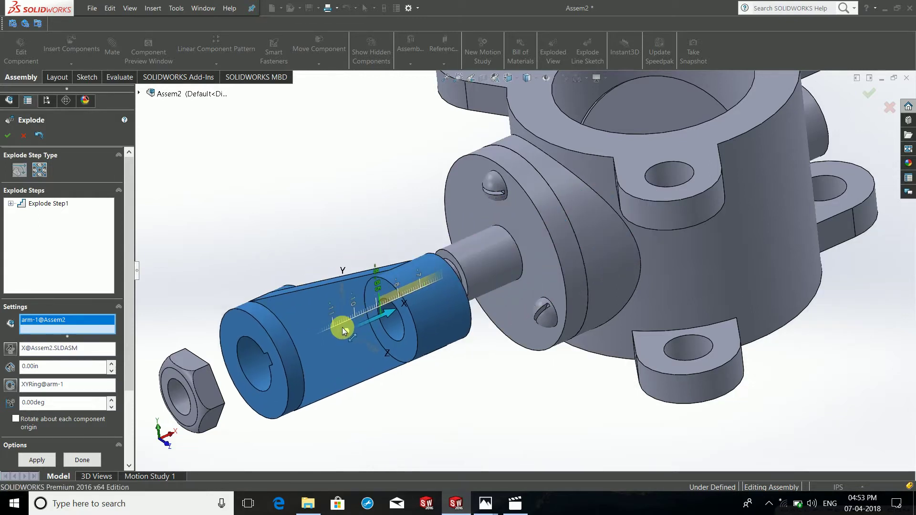
scroll(328, 331, "up", 3)
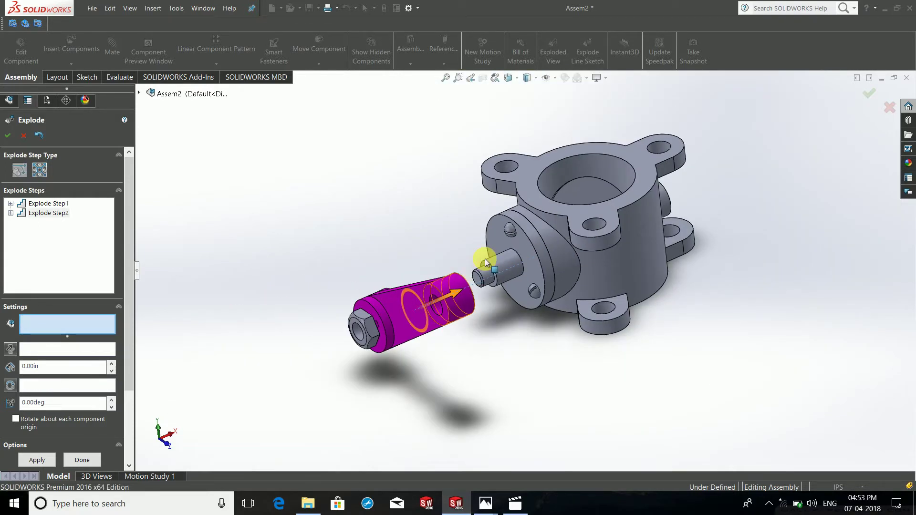
scroll(484, 259, "down", 3)
- Explode all three screws together along X, settling them beside the nut
left_click(536, 220)
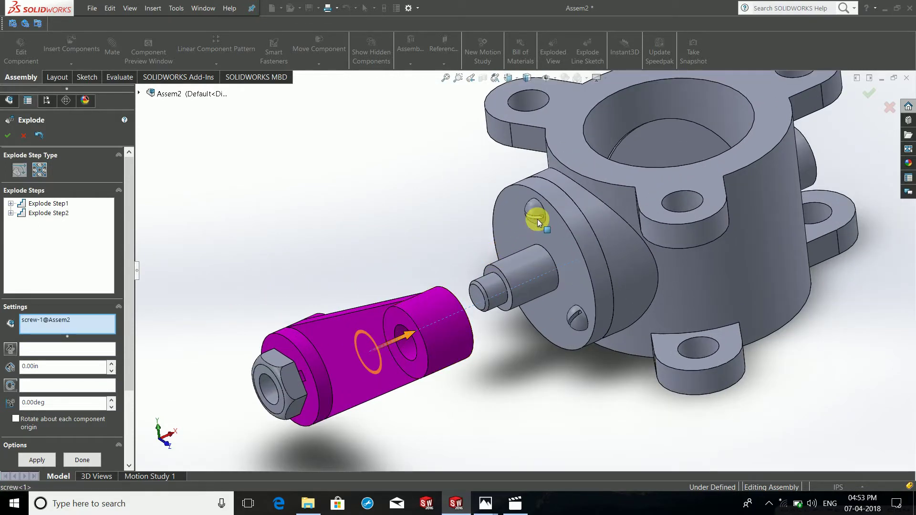
left_click(579, 319)
middle_click_drag(579, 318, 517, 304)
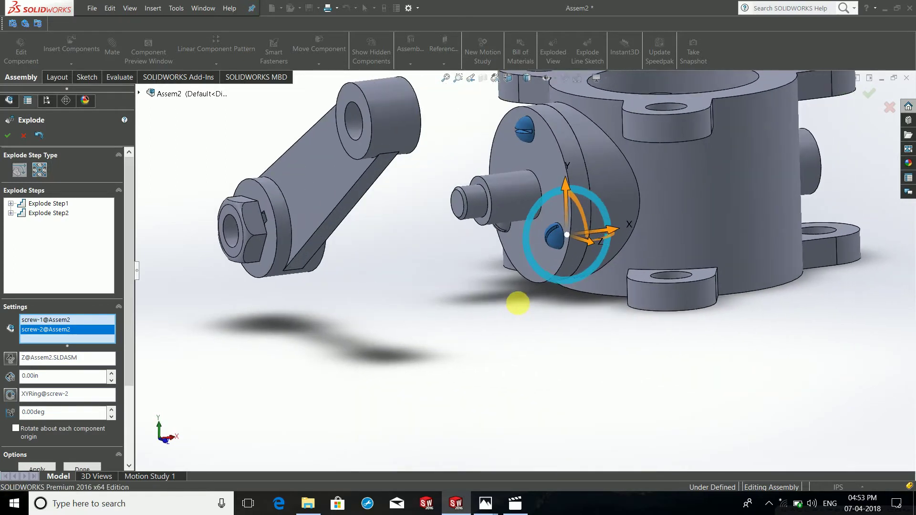
left_click(503, 228)
mouse_move(503, 227)
middle_mouse_down()
mouse_move(489, 291)
mouse_move(558, 192)
middle_mouse_up()
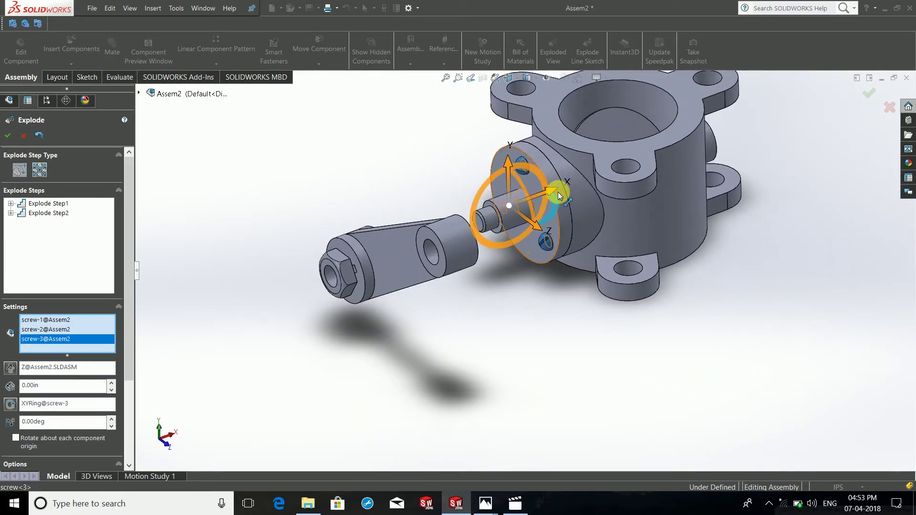
left_click(489, 224)
left_click_drag(489, 225, 313, 278)
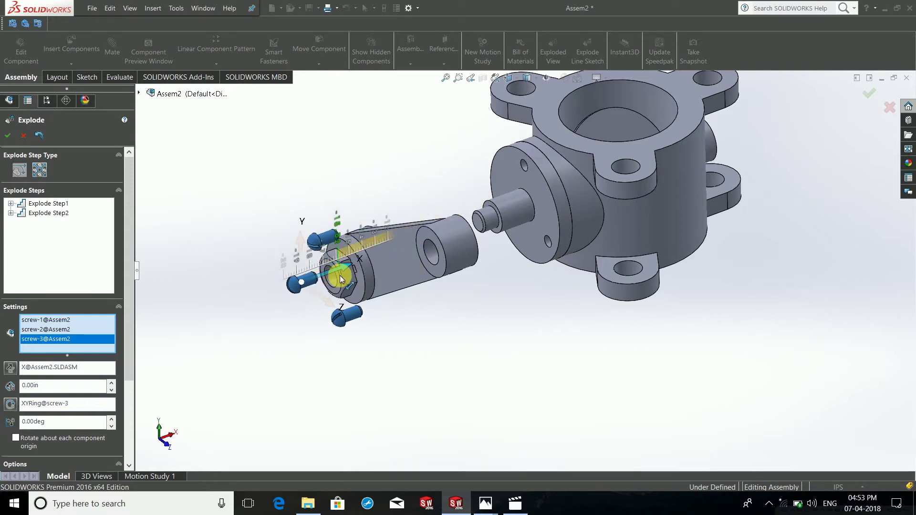
left_click_drag(313, 277, 342, 276)
scroll(560, 295, "up", 3)
scroll(467, 254, "down", 3)
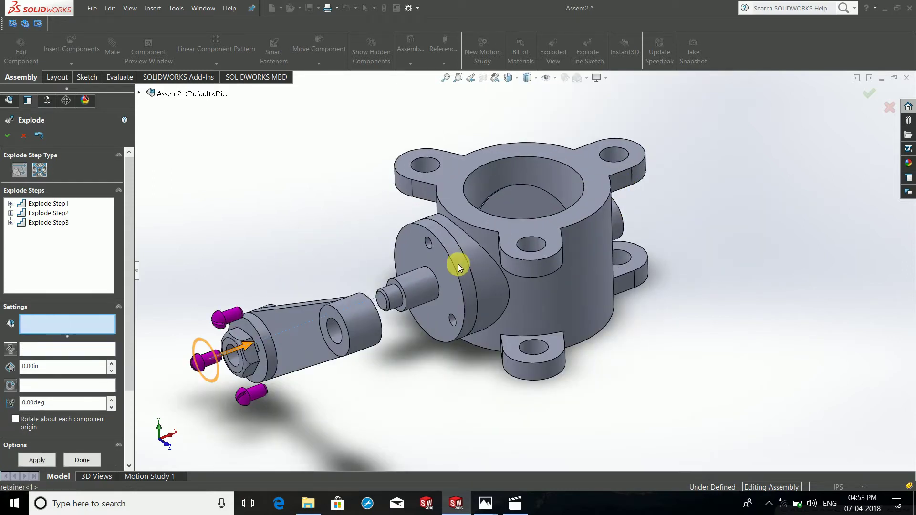
- Slide the retainer flange out along the shaft and lift the valve plate above the housing
left_click(458, 264)
left_click_drag(474, 271, 350, 302)
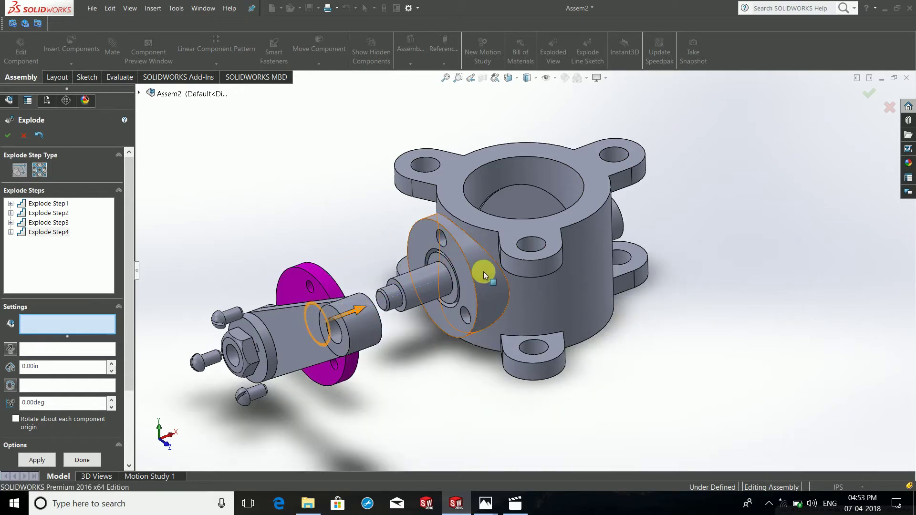
scroll(487, 263, "up", 2)
left_click(529, 241)
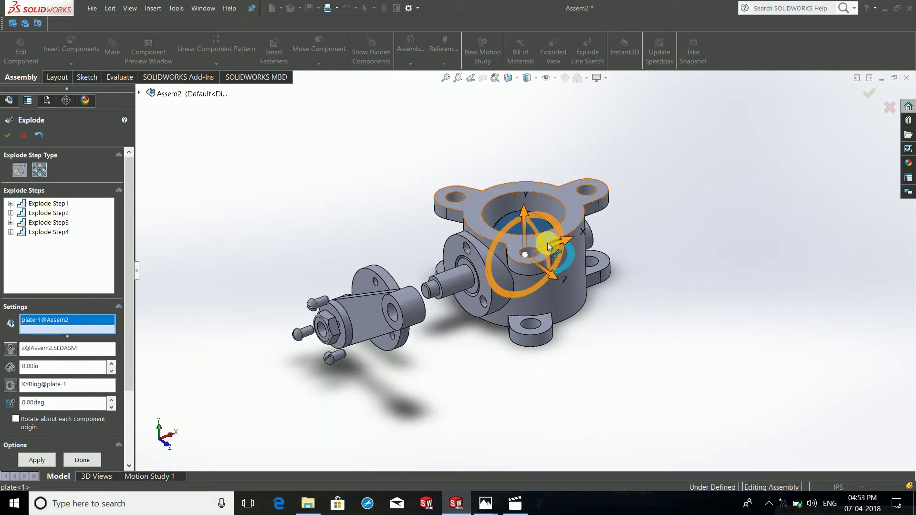
left_click_drag(524, 213, 520, 115)
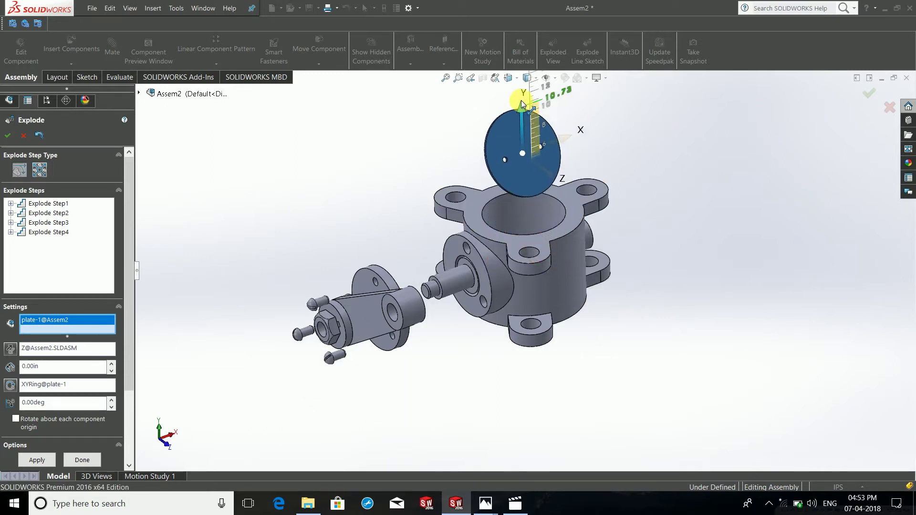
- Move the housing off the shaft along X and accept the exploded view
left_click(542, 245)
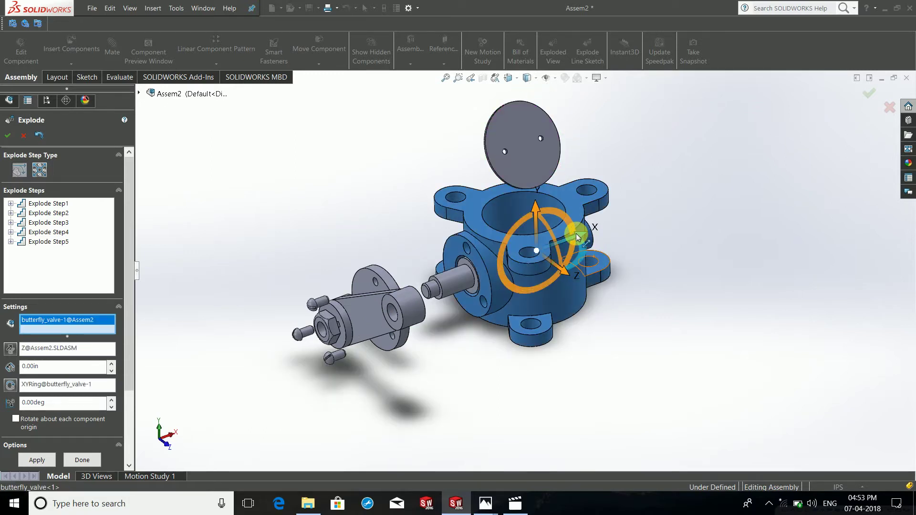
left_click_drag(580, 224, 718, 153)
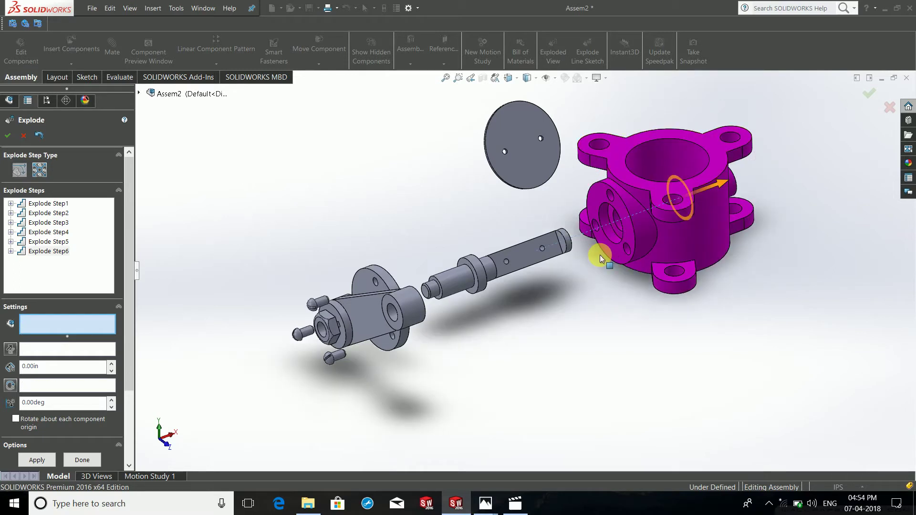
mouse_move(581, 253)
middle_mouse_down()
mouse_move(459, 253)
mouse_move(409, 317)
mouse_move(416, 334)
mouse_move(473, 326)
middle_mouse_up()
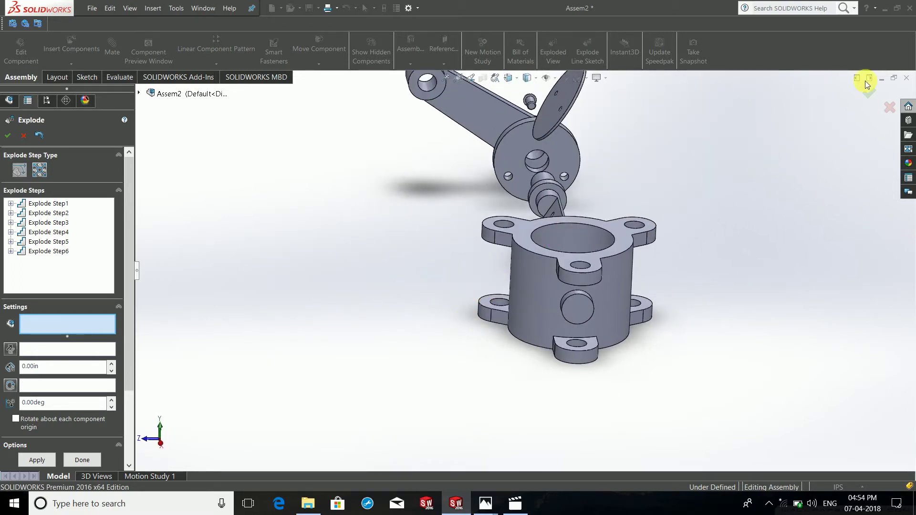
left_click(866, 98)
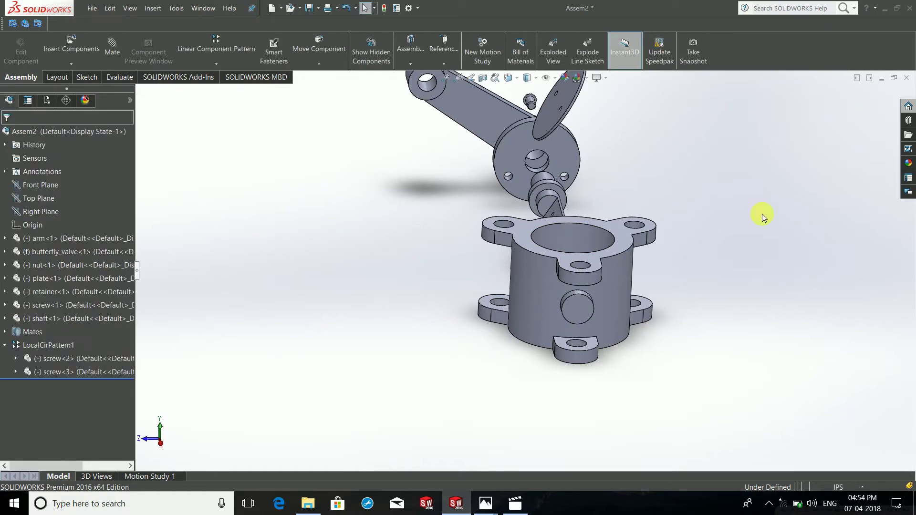
- Orbit the exploded assembly, then show the PropertyManager panel on the left
mouse_move(620, 356)
middle_mouse_down()
mouse_move(608, 331)
mouse_move(679, 327)
mouse_move(716, 338)
mouse_move(556, 348)
mouse_move(474, 293)
mouse_move(500, 319)
middle_mouse_up()
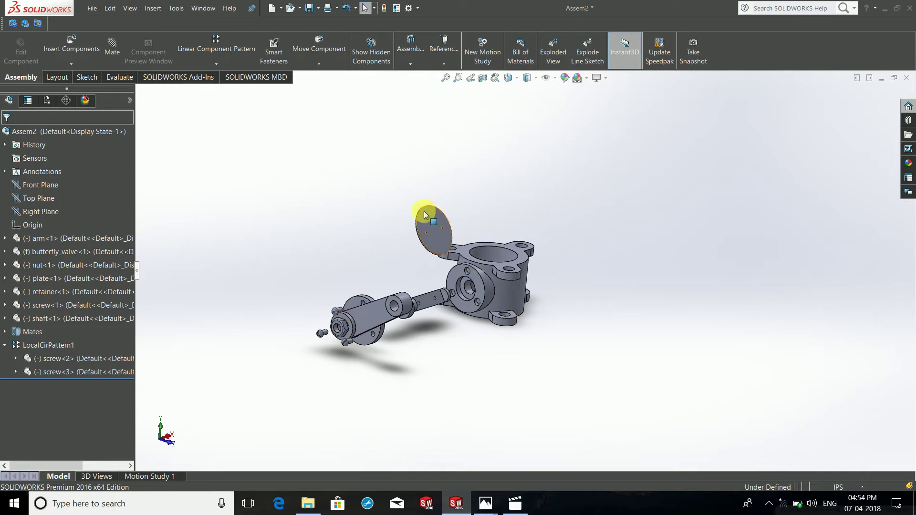
mouse_move(426, 214)
middle_mouse_down()
mouse_move(342, 231)
mouse_move(321, 307)
mouse_move(395, 242)
mouse_move(440, 327)
mouse_move(419, 317)
middle_mouse_up()
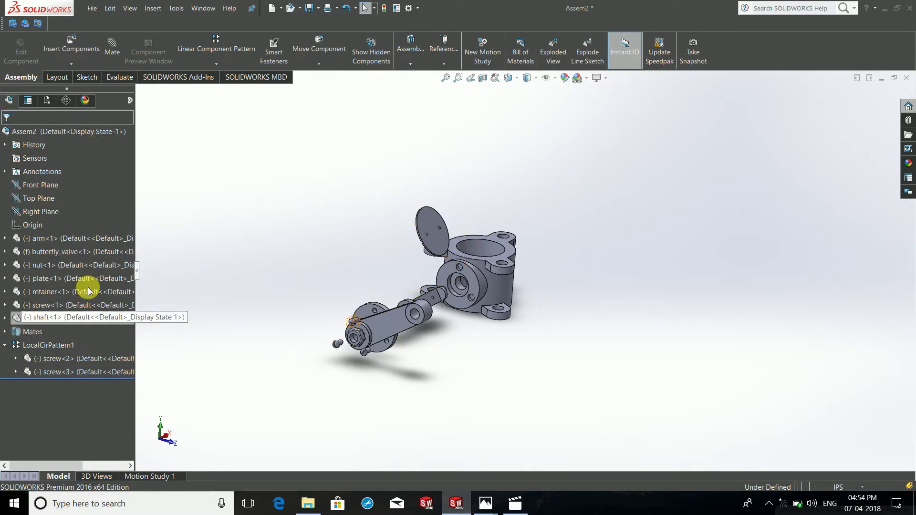
left_click(28, 101)
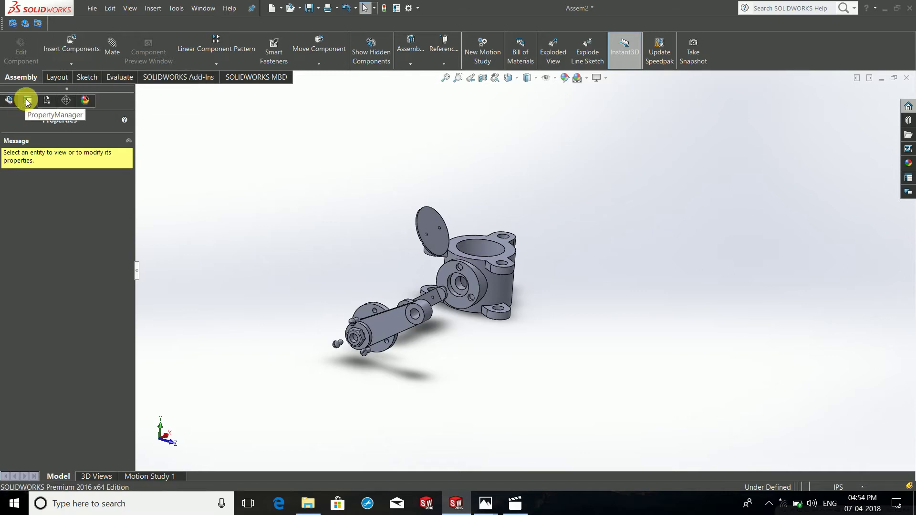
- In ConfigurationManager, expand Default to reveal ExplView1 and its Explode Steps 1–6
left_click(48, 101)
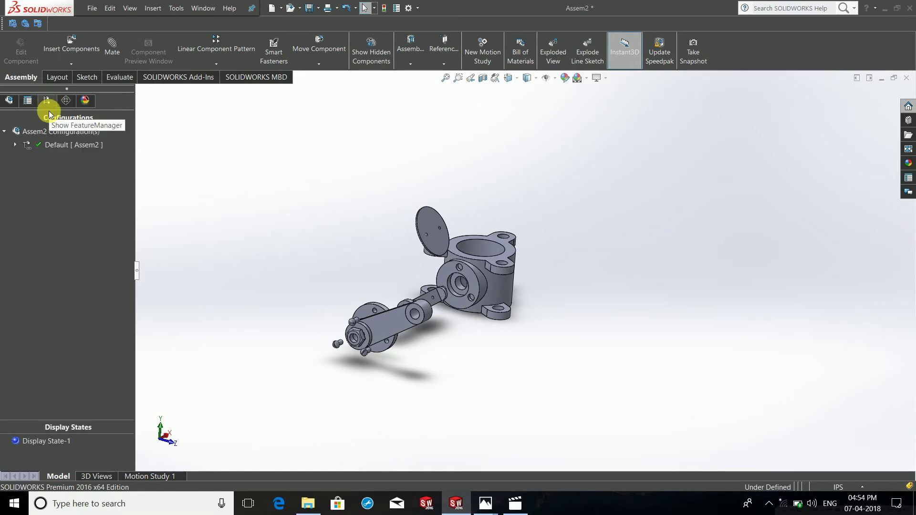
left_click(16, 146)
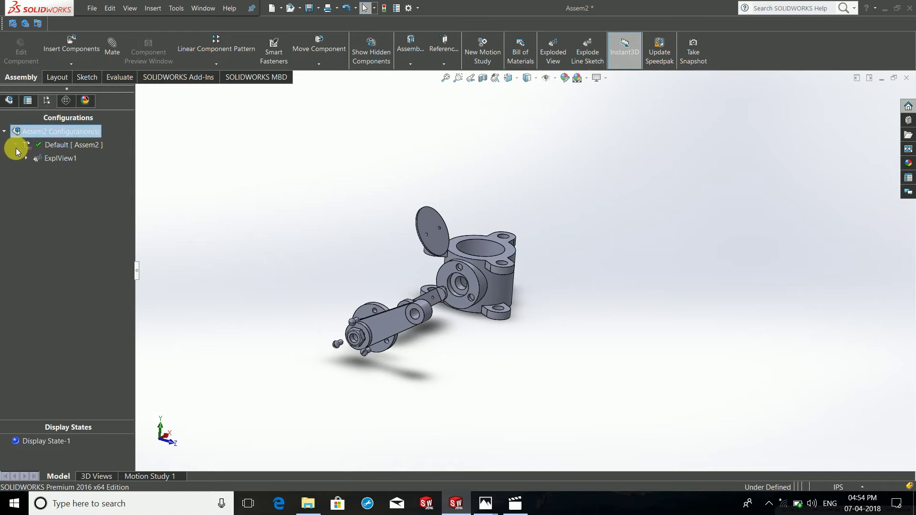
left_click(29, 159)
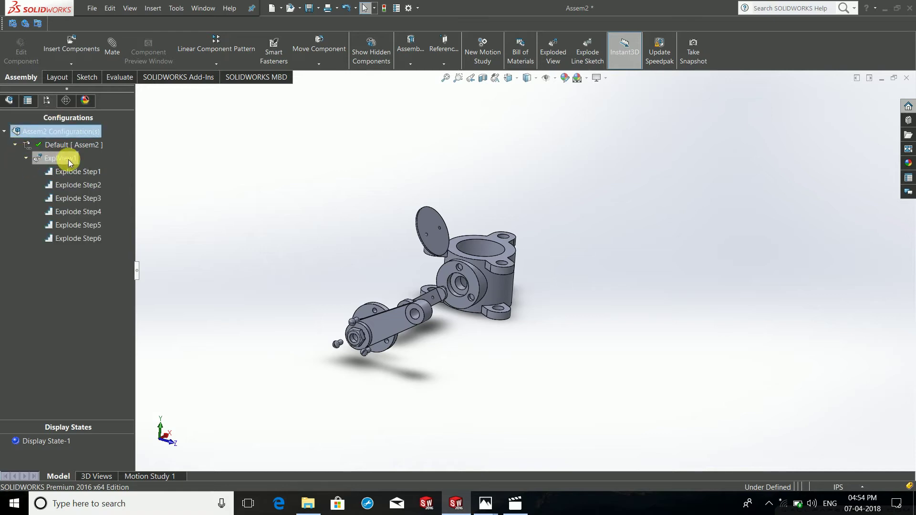
left_click(31, 161)
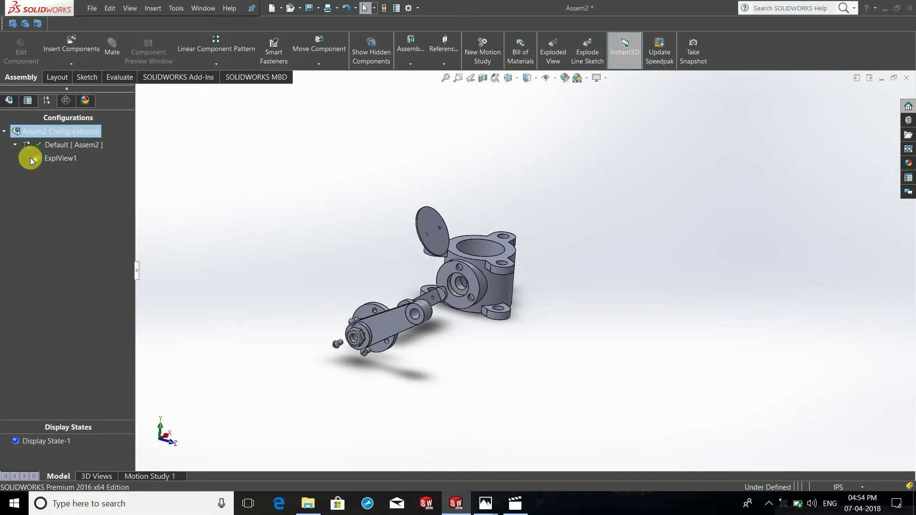
left_click(28, 158)
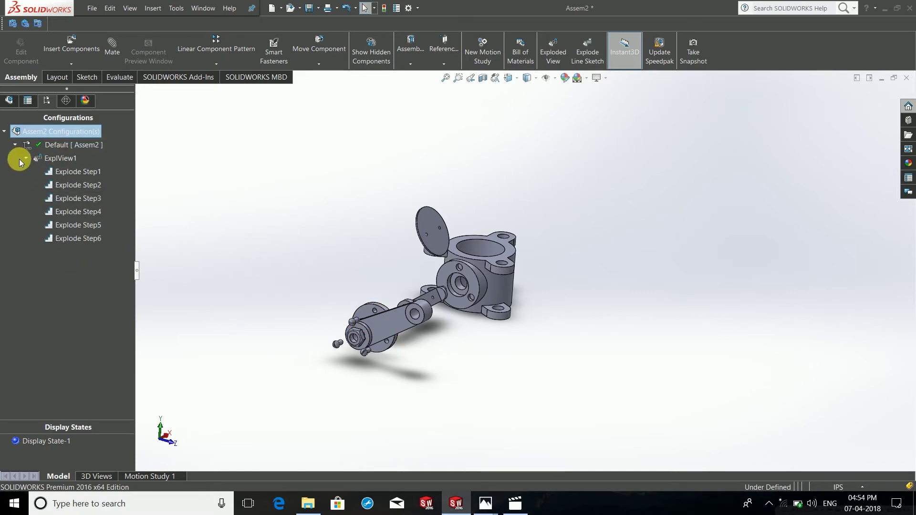
left_click(30, 158)
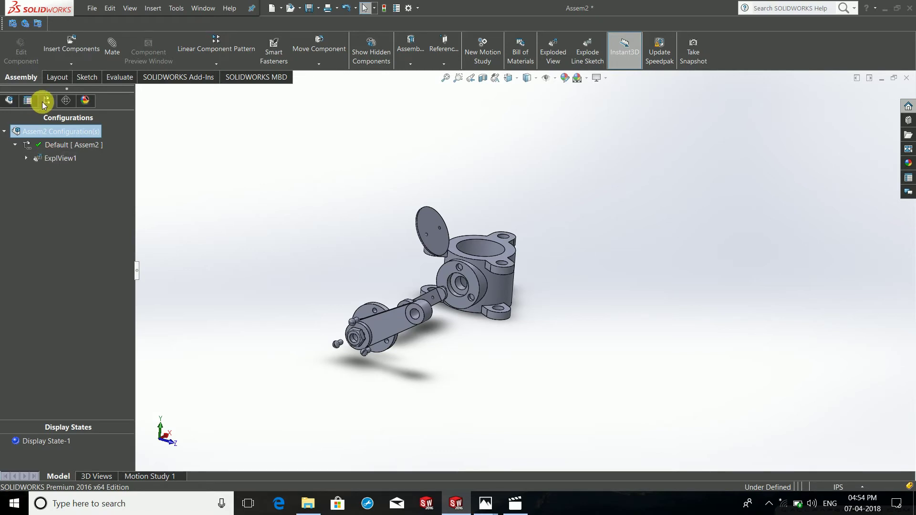
- Collapse ExplView1, re-explode it, then play its Animate collapse
right_click(47, 155)
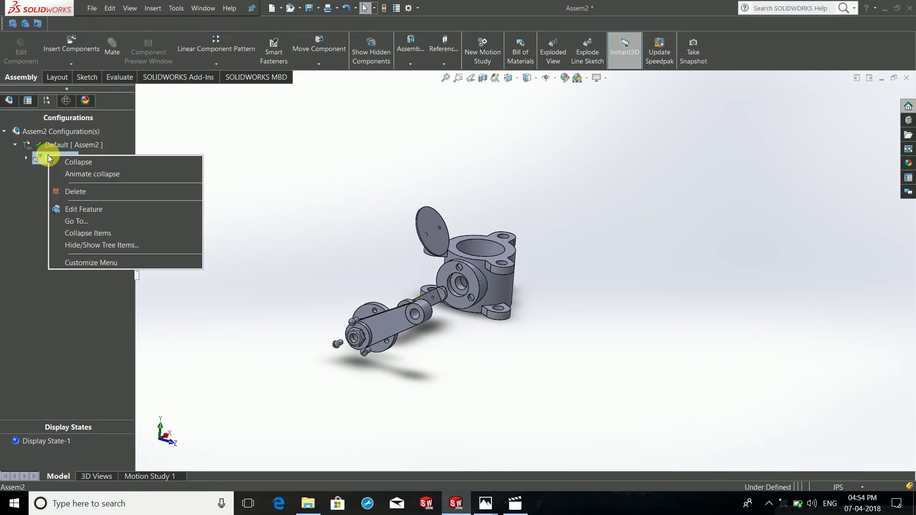
left_click(76, 165)
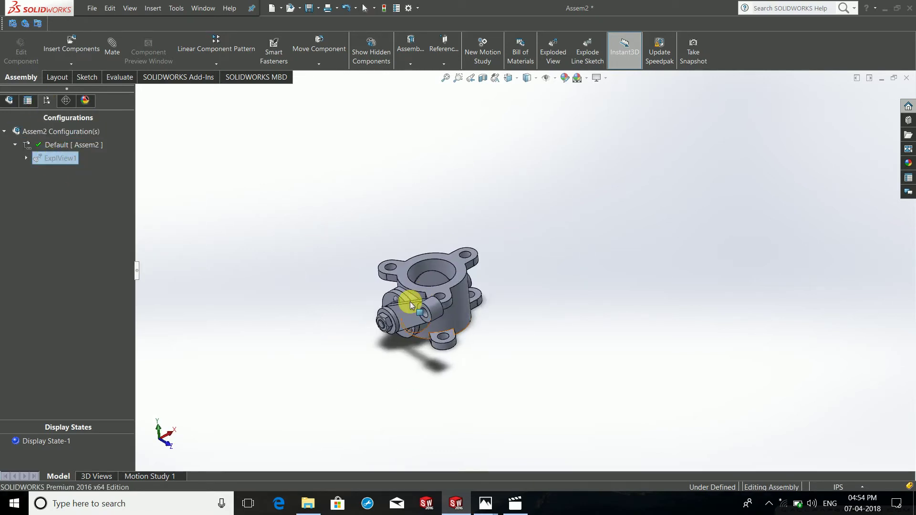
scroll(407, 304, "down", 5)
right_click(53, 157)
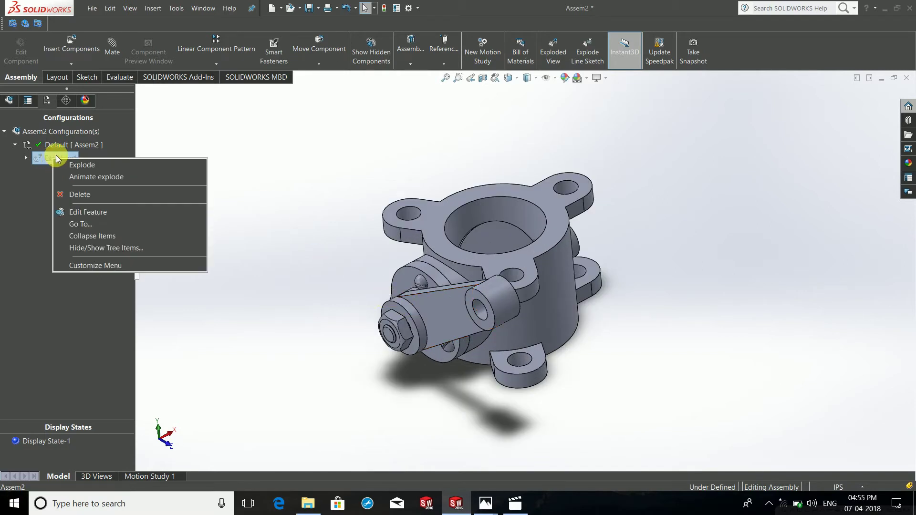
left_click(73, 165)
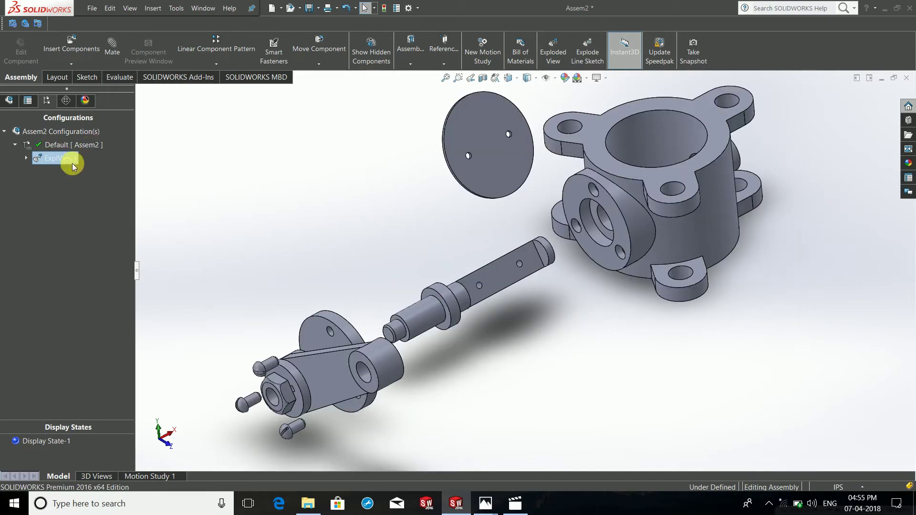
right_click(70, 159)
left_click(99, 176)
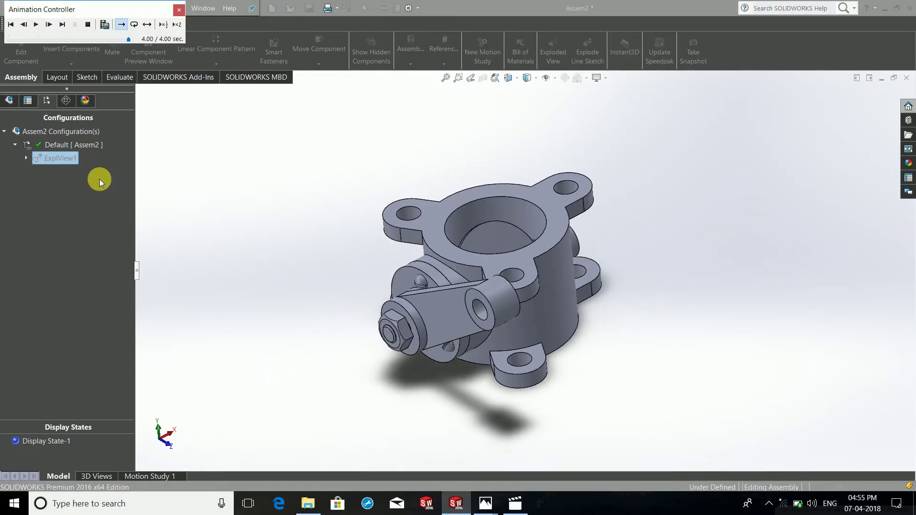
- Halve the playback speed, play the animation backwards, and orbit around the exploding valve
left_click(163, 24)
left_click(37, 25)
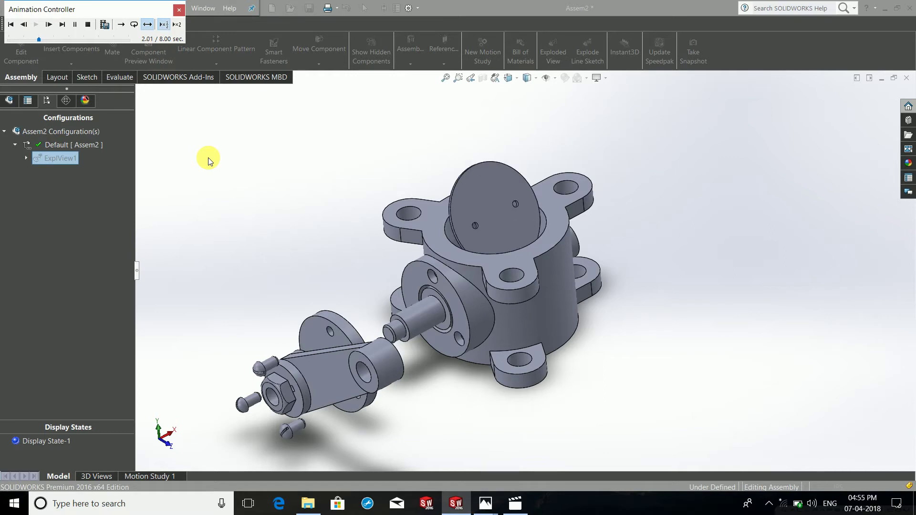
mouse_move(613, 262)
middle_mouse_down()
mouse_move(452, 266)
mouse_move(530, 412)
mouse_move(557, 419)
middle_mouse_up()
scroll(394, 362, "up", 3)
mouse_move(395, 363)
middle_mouse_down()
mouse_move(424, 395)
mouse_move(400, 393)
middle_mouse_up()
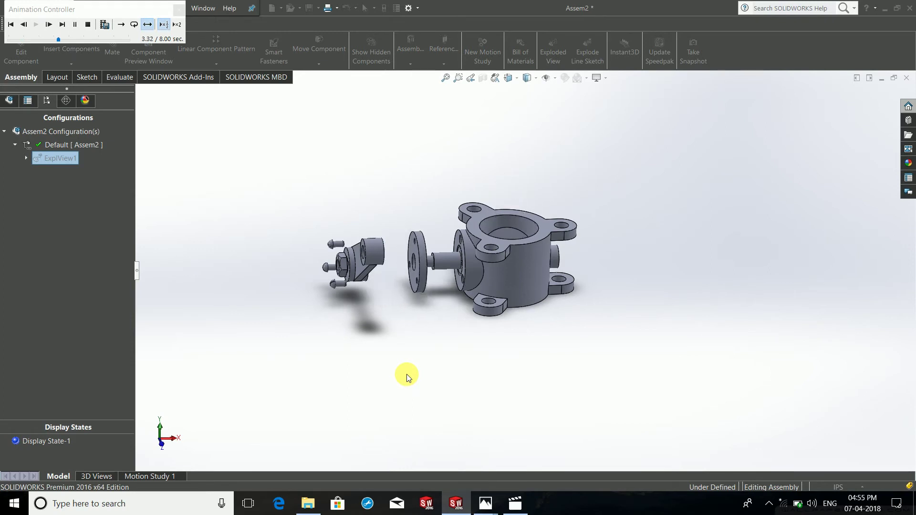
mouse_move(415, 386)
middle_mouse_down()
mouse_move(461, 405)
mouse_move(385, 376)
mouse_move(396, 385)
mouse_move(468, 296)
mouse_move(491, 282)
mouse_move(512, 295)
mouse_move(491, 279)
middle_mouse_up()
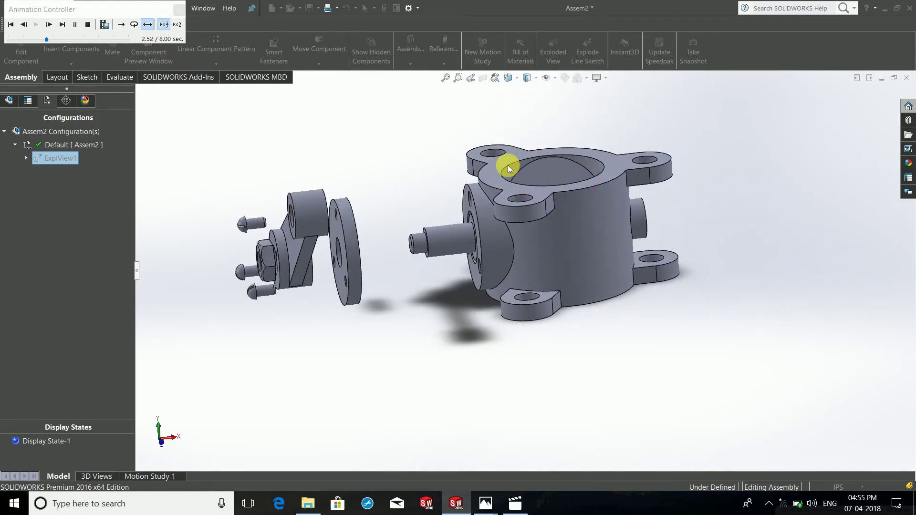
- Recentre the valve in view, then rewind the animation to its start
middle_click_drag(508, 165, 532, 225, "ctrl")
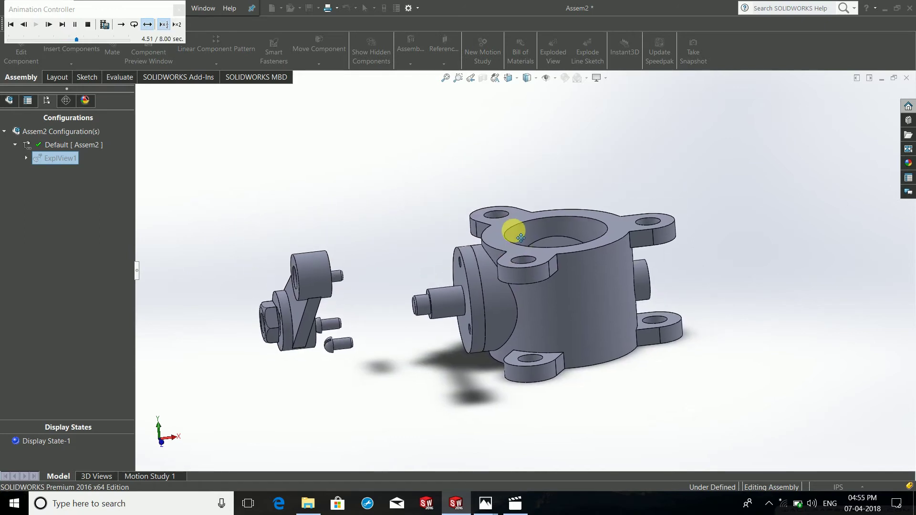
scroll(505, 224, "down", 2)
scroll(503, 224, "down", 2)
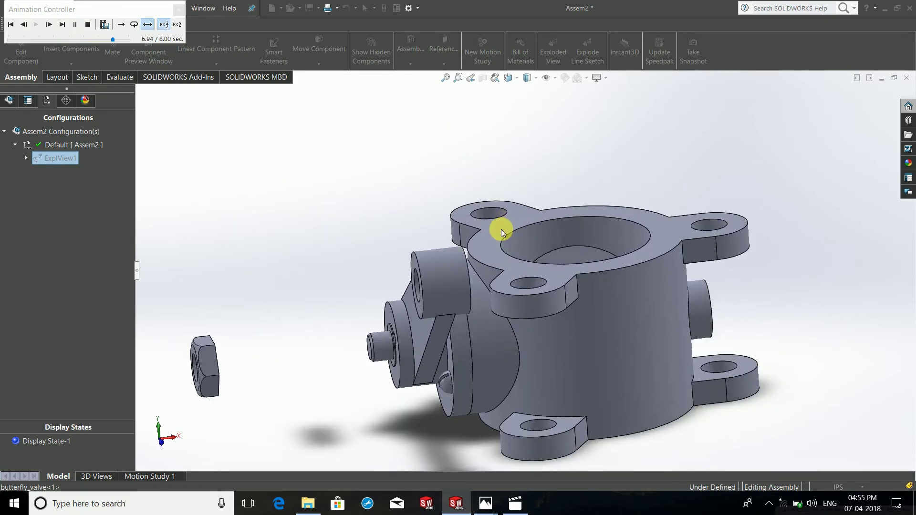
middle_click_drag(501, 229, 516, 222, "ctrl")
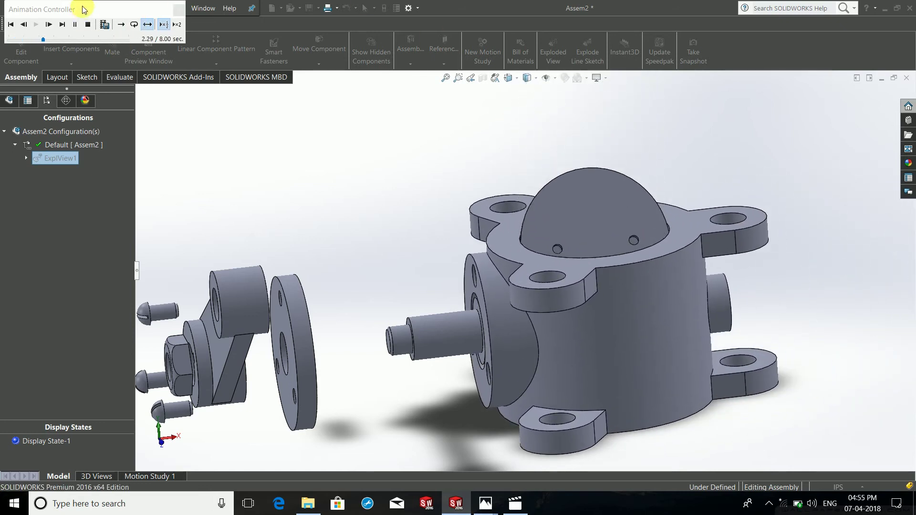
left_click(11, 24)
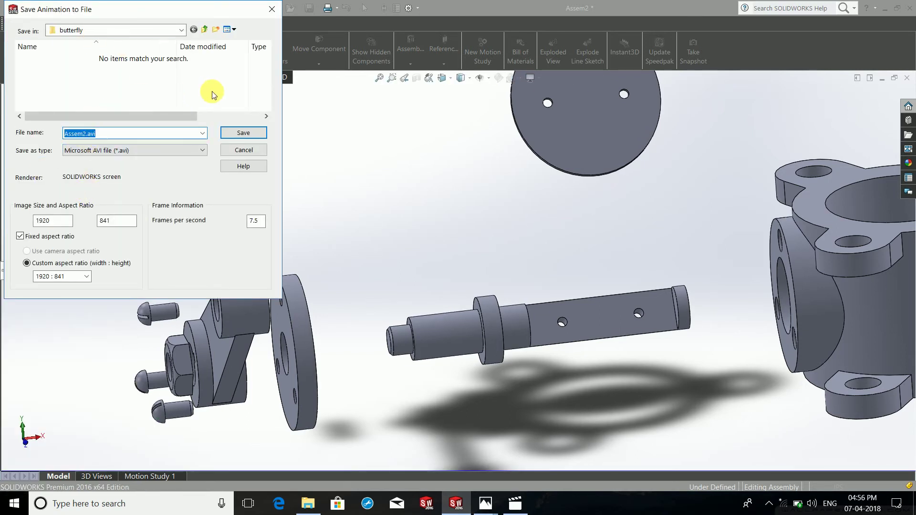
- Record the animation to Assem2.avi with default compression, then pause and close the Animation Controller
left_click(239, 136)
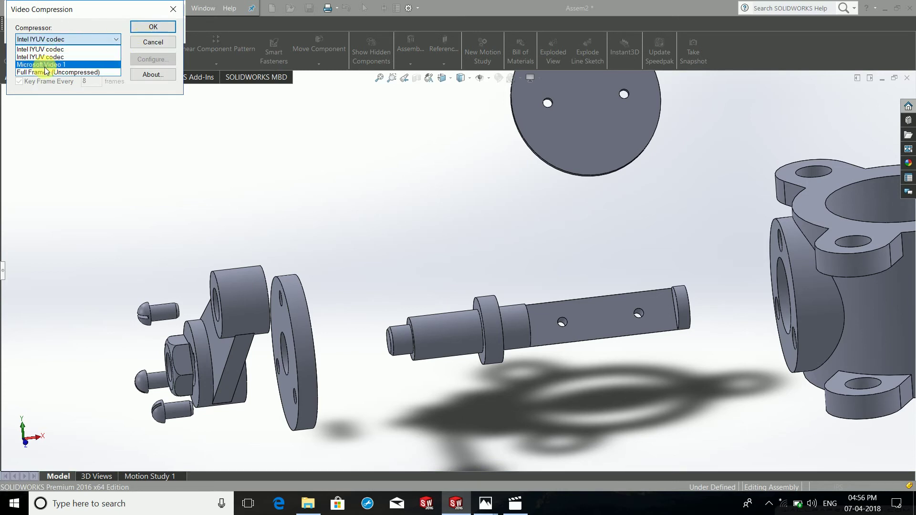
left_click(147, 28)
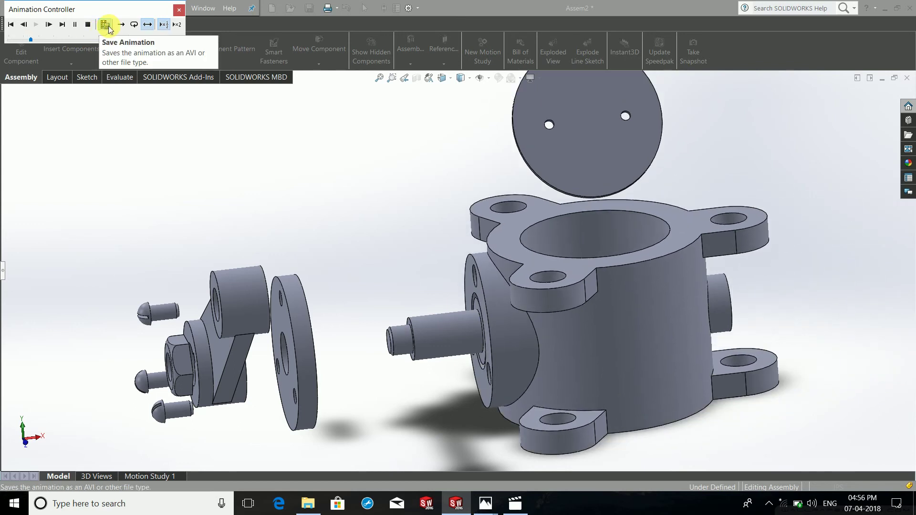
left_click(106, 26)
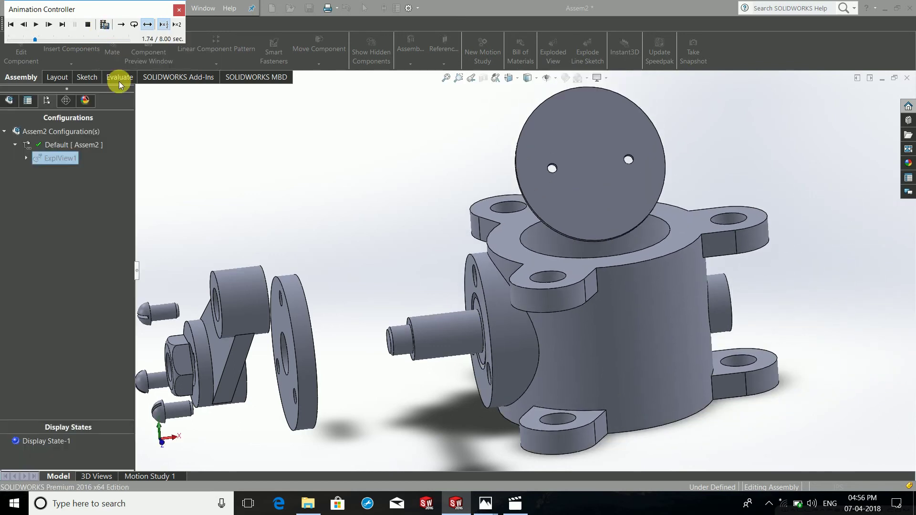
left_click(184, 10)
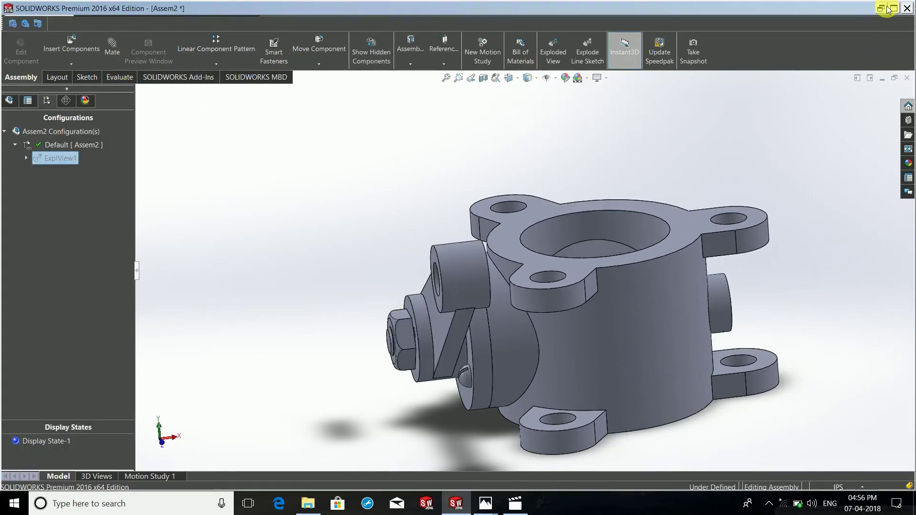
- Browse to D:\Data\butterfly in File Explorer and play Assem2.avi
key("super+d")
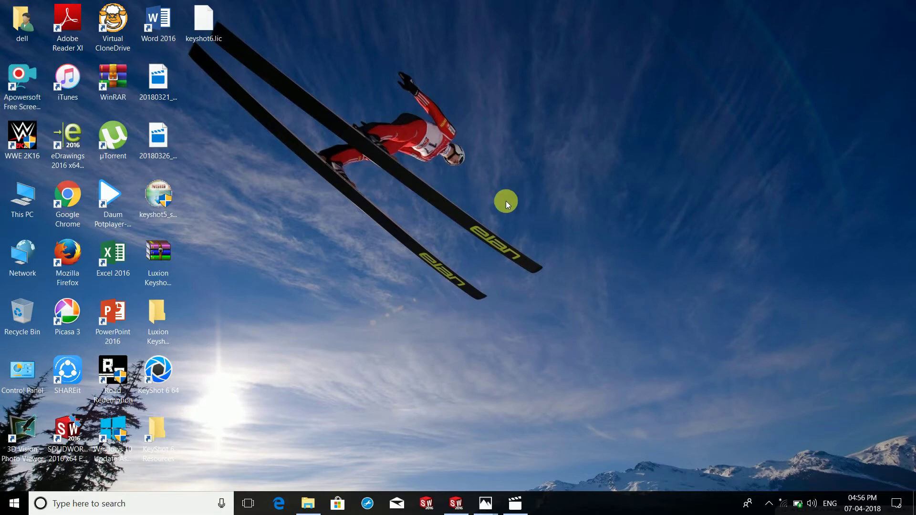
key("super+e")
left_click(34, 220)
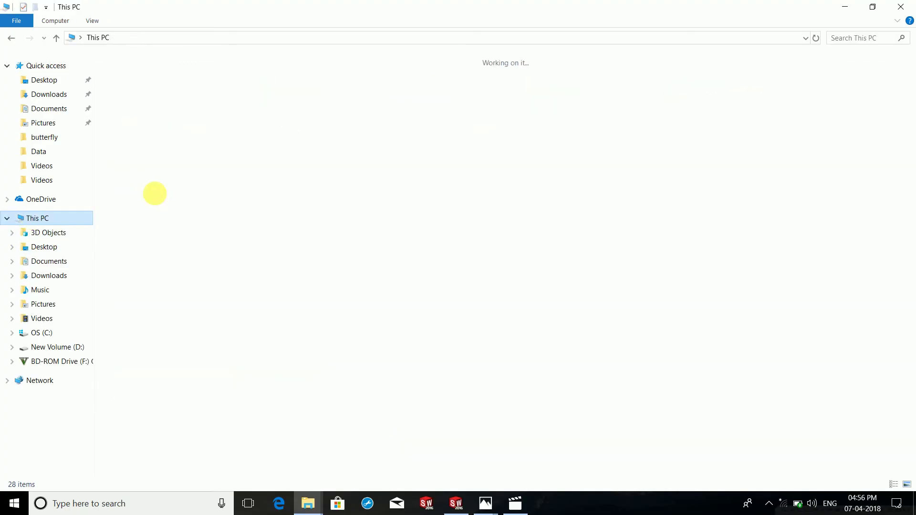
double_click(364, 168)
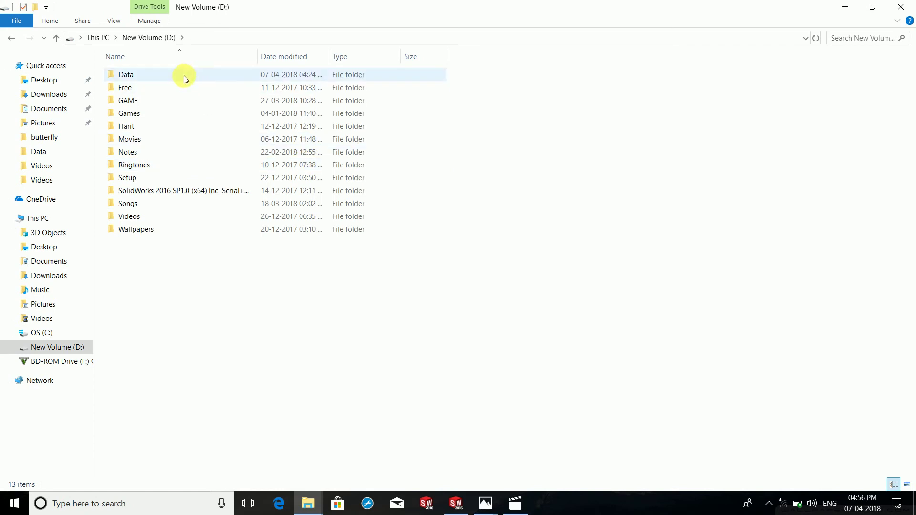
left_click(143, 76)
double_click(143, 75)
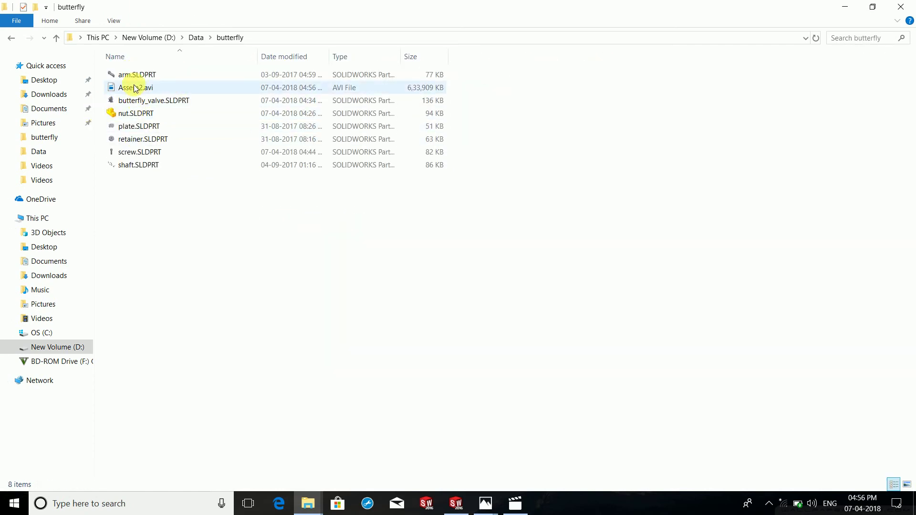
double_click(134, 88)
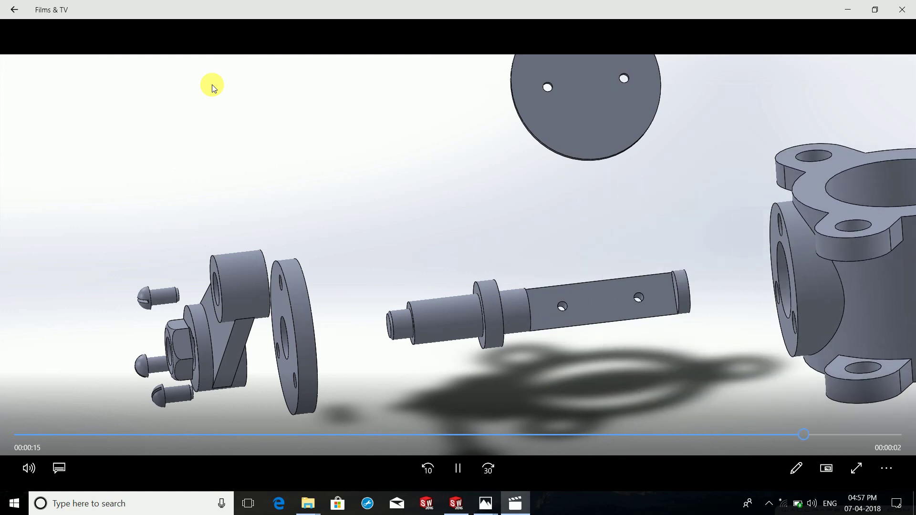
- Watch the Assem2.avi explode animation, then close Films & TV
left_click(911, 4)
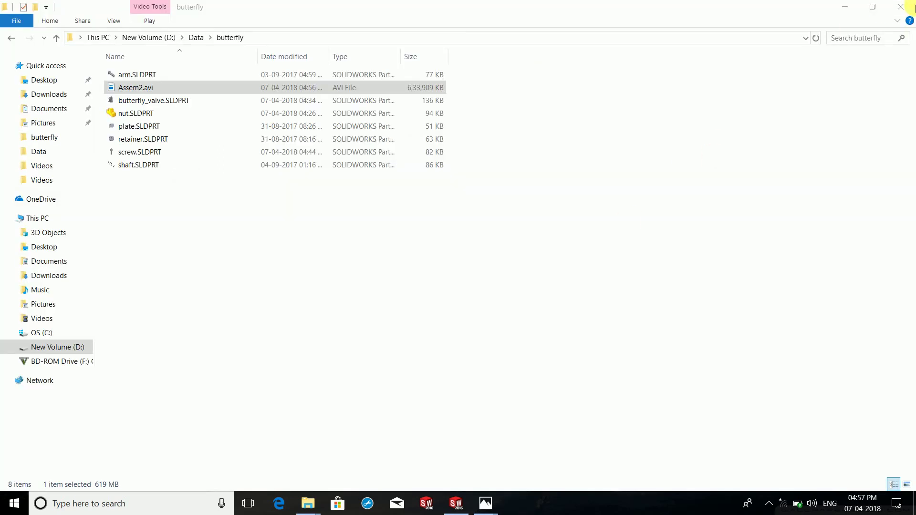
- Close the valve assembly, rebuilding and saving it as Assem2.SLDASM, then start a new document
left_click(900, 7)
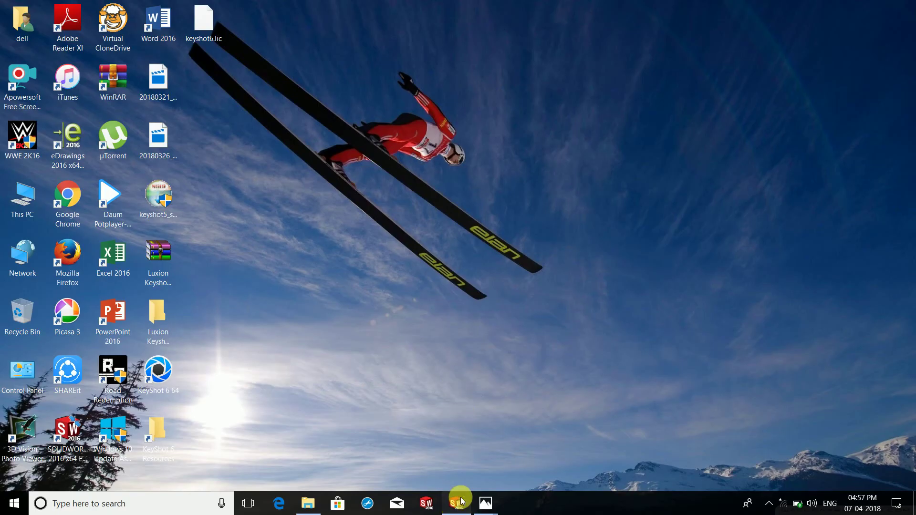
left_click(461, 501)
middle_click_drag(495, 346, 545, 338)
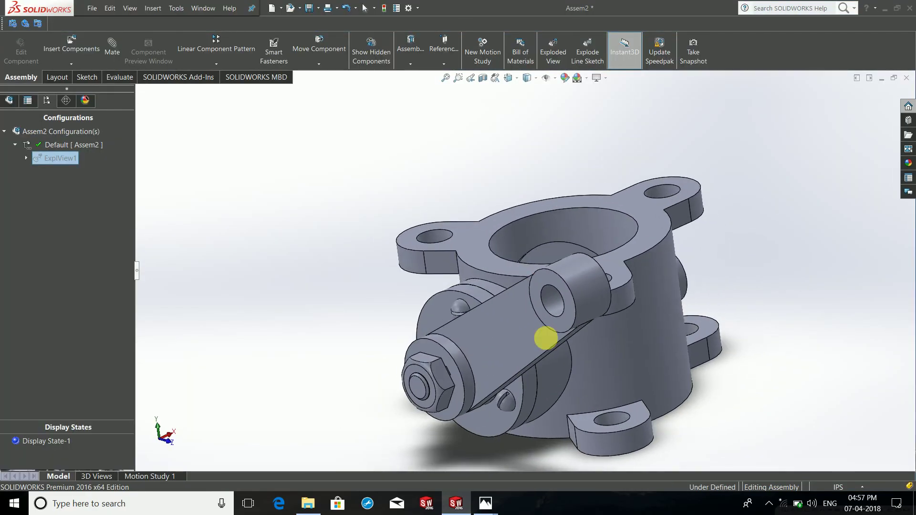
left_click(907, 77)
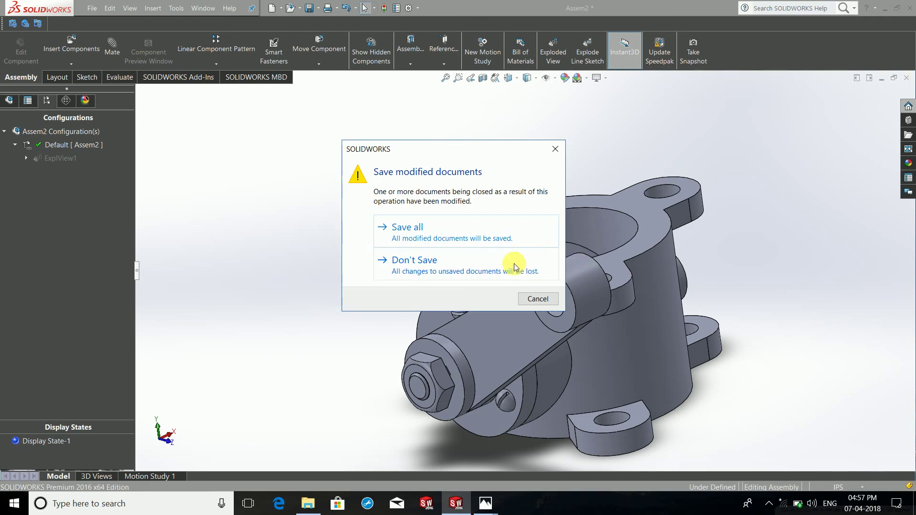
left_click(405, 244)
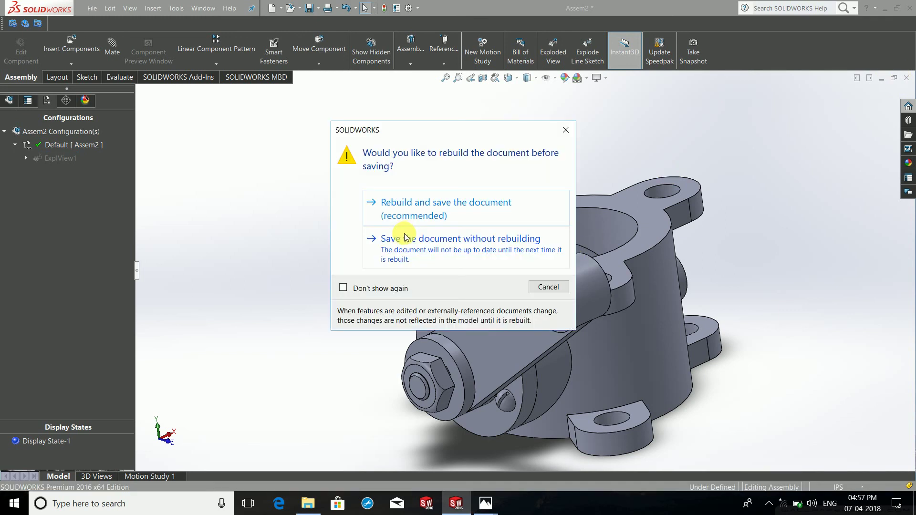
left_click(413, 216)
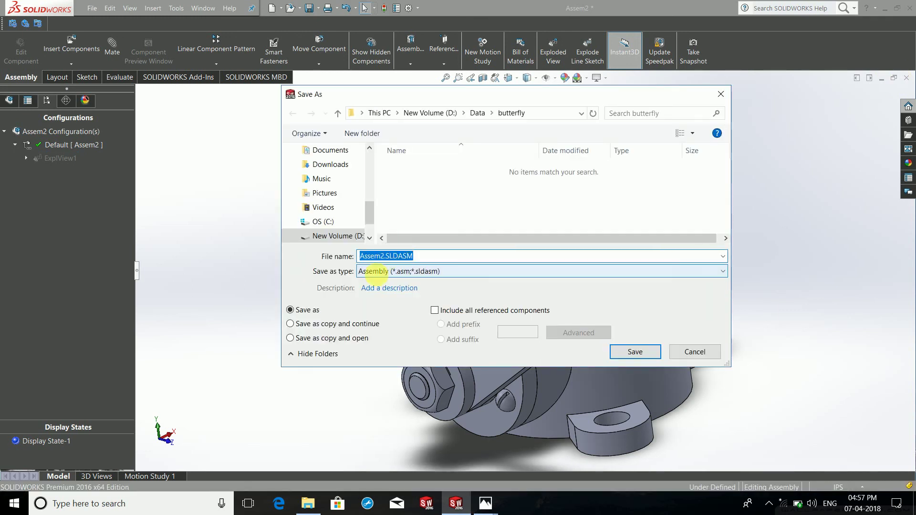
left_click(642, 351)
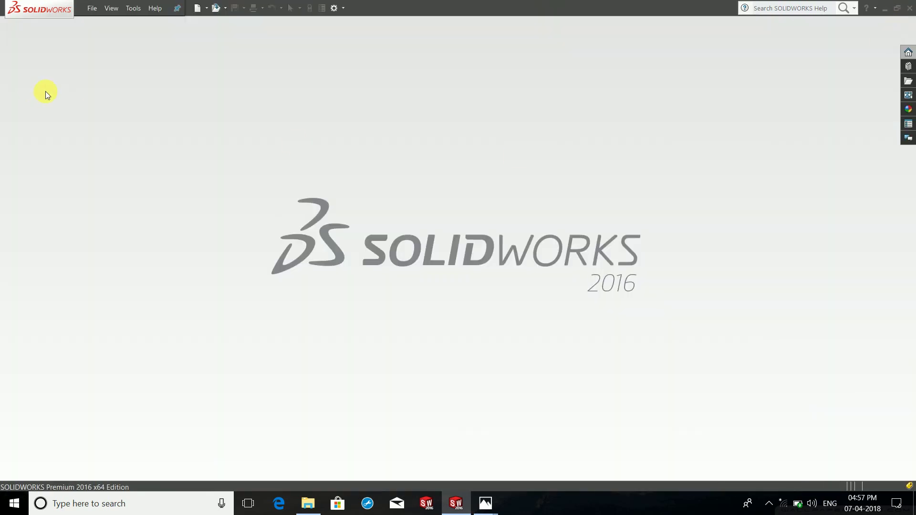
left_click(95, 14)
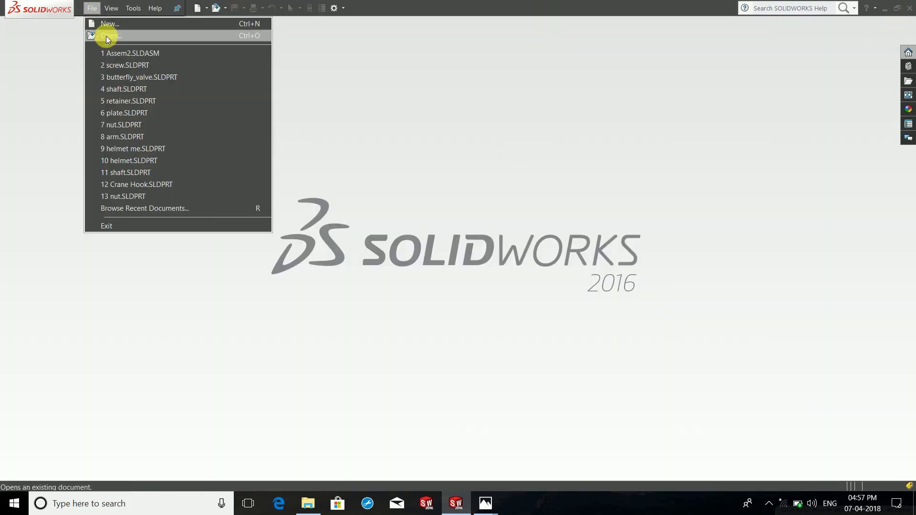
left_click(104, 22)
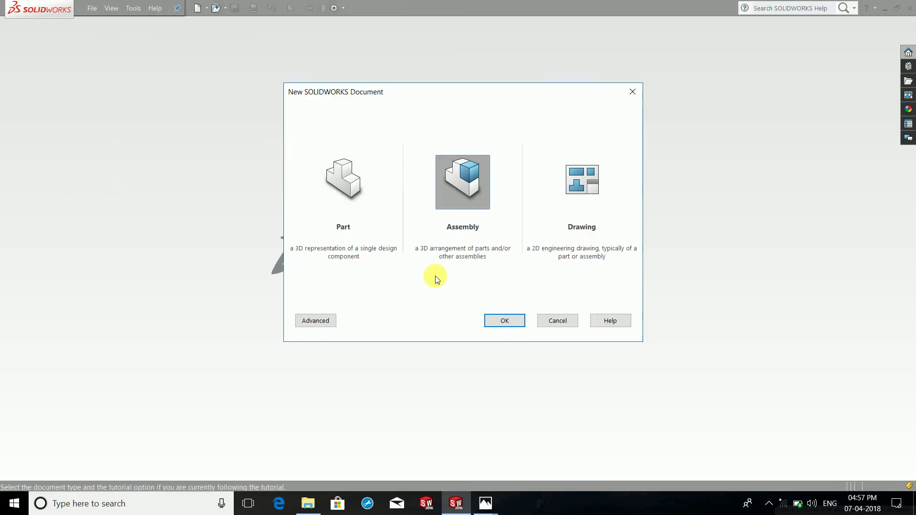